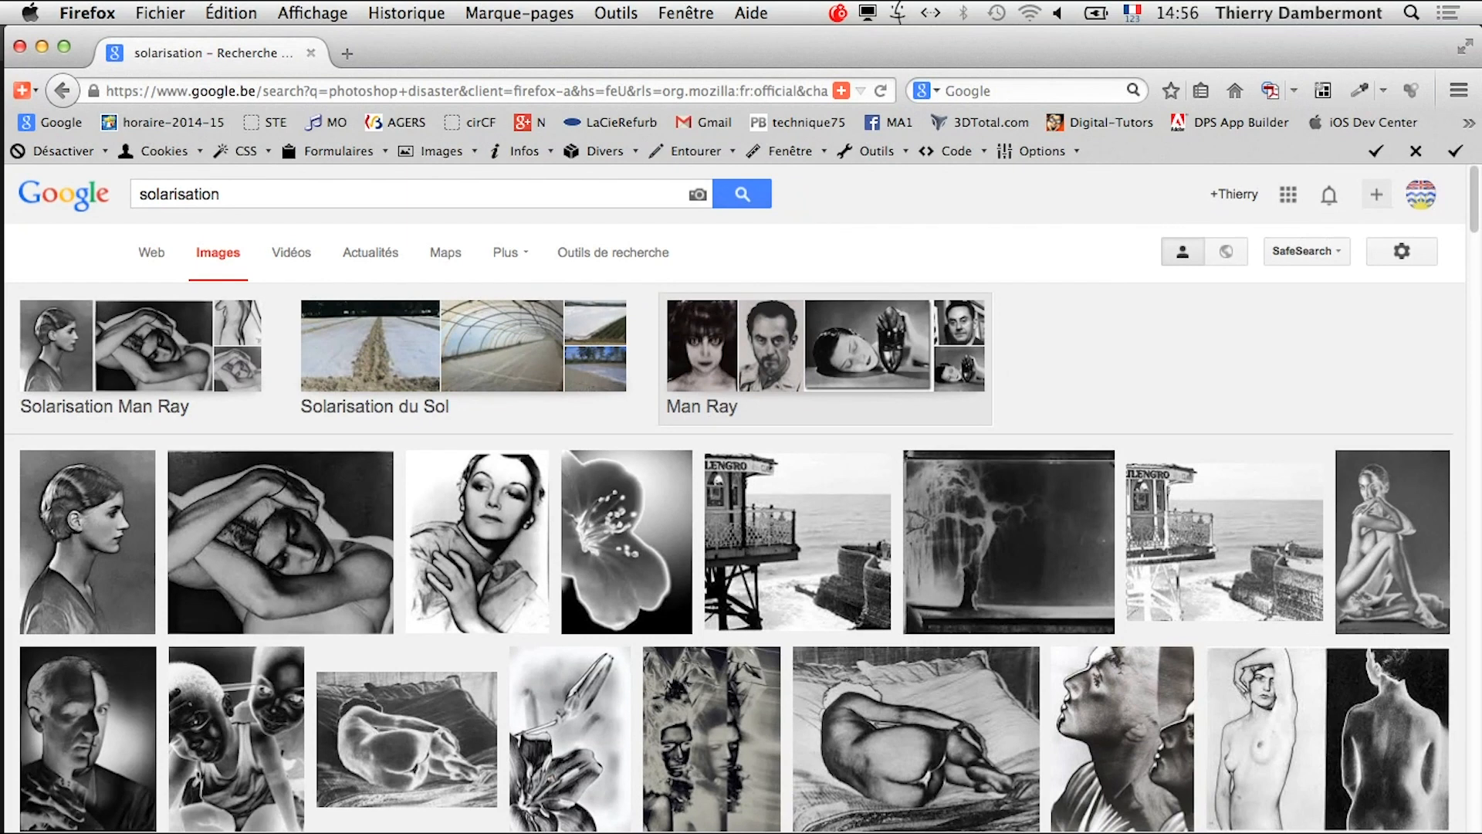
- Open the woman's profile portrait and the larger reclining nude from the solarisation image results in new tabs
right_click(63, 519)
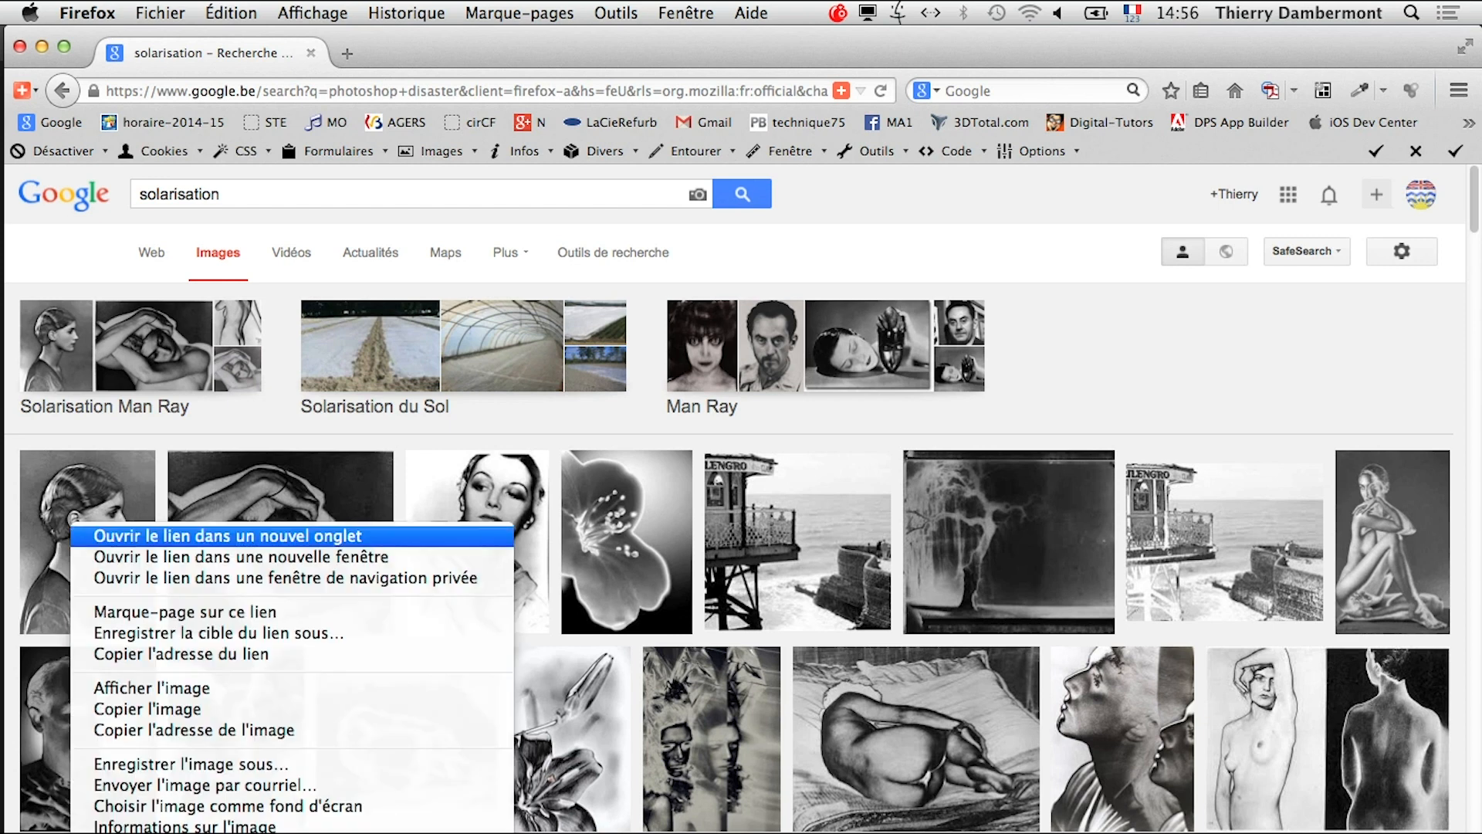
click(116, 538)
right_click(843, 725)
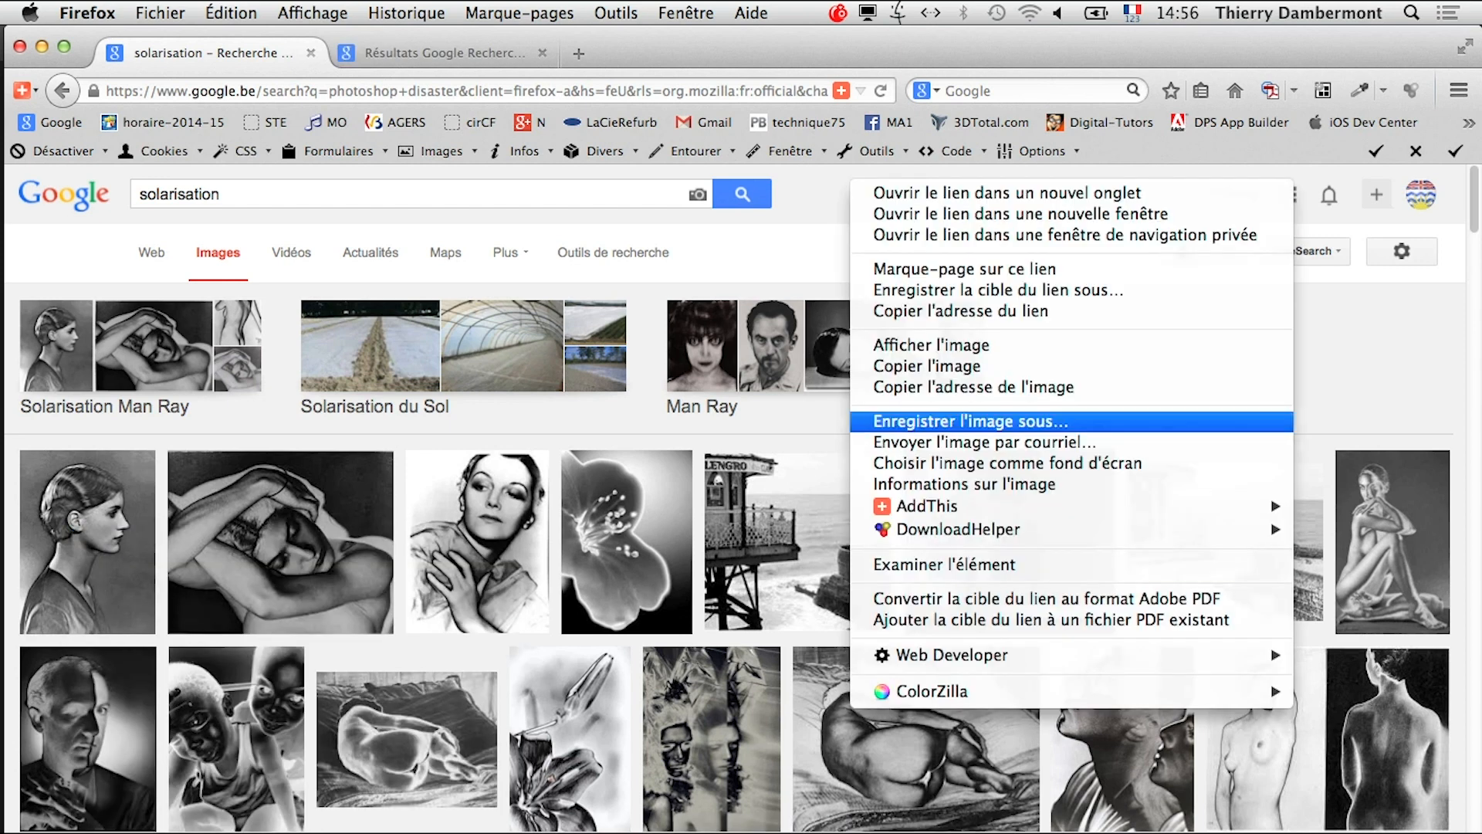
click(965, 191)
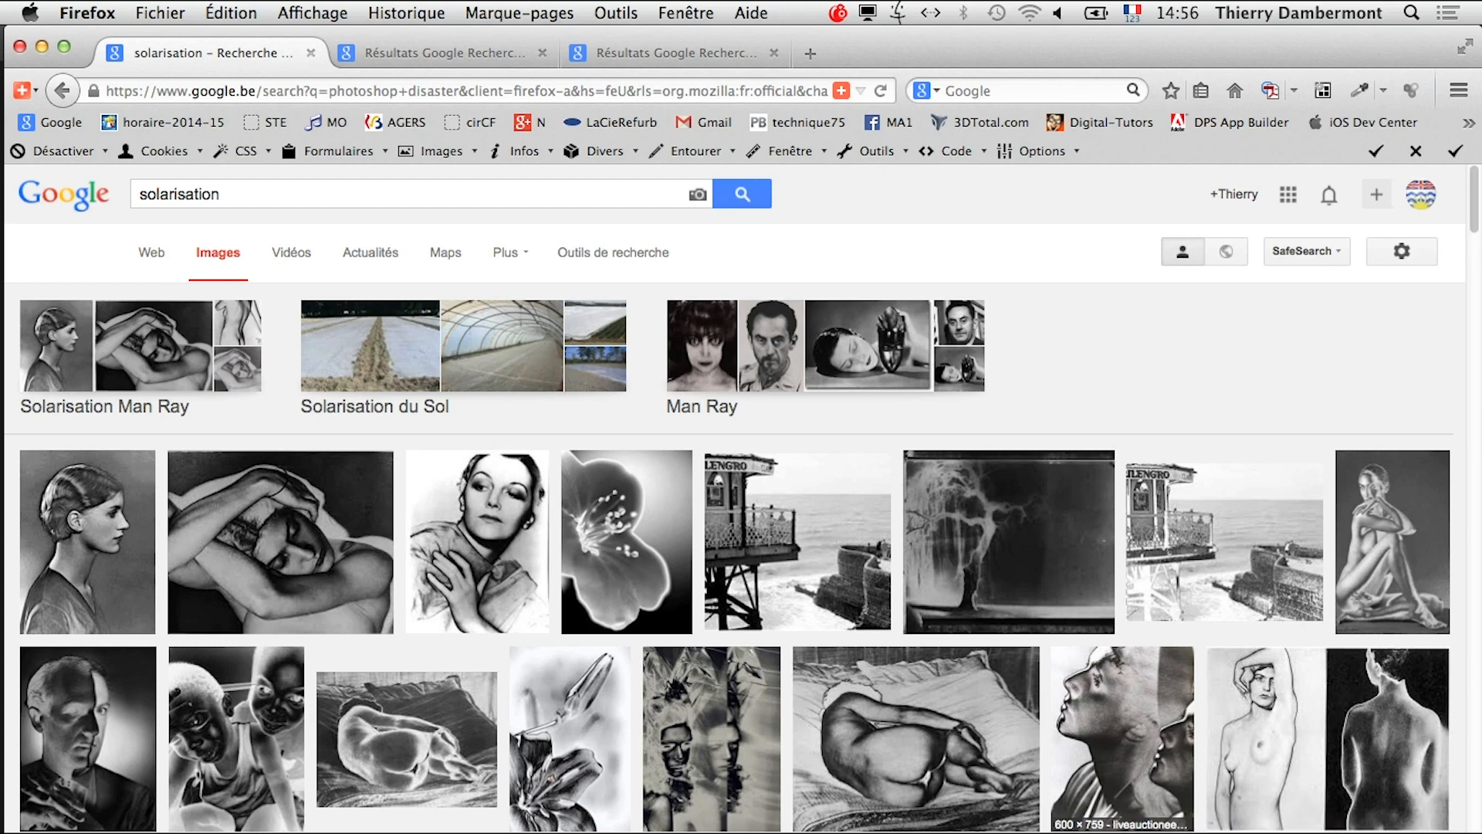
- Open the tree-and-stone-cross photo and the upside-down portrait of a woman from further down the results in new tabs
scroll(1124, 741, down, 5)
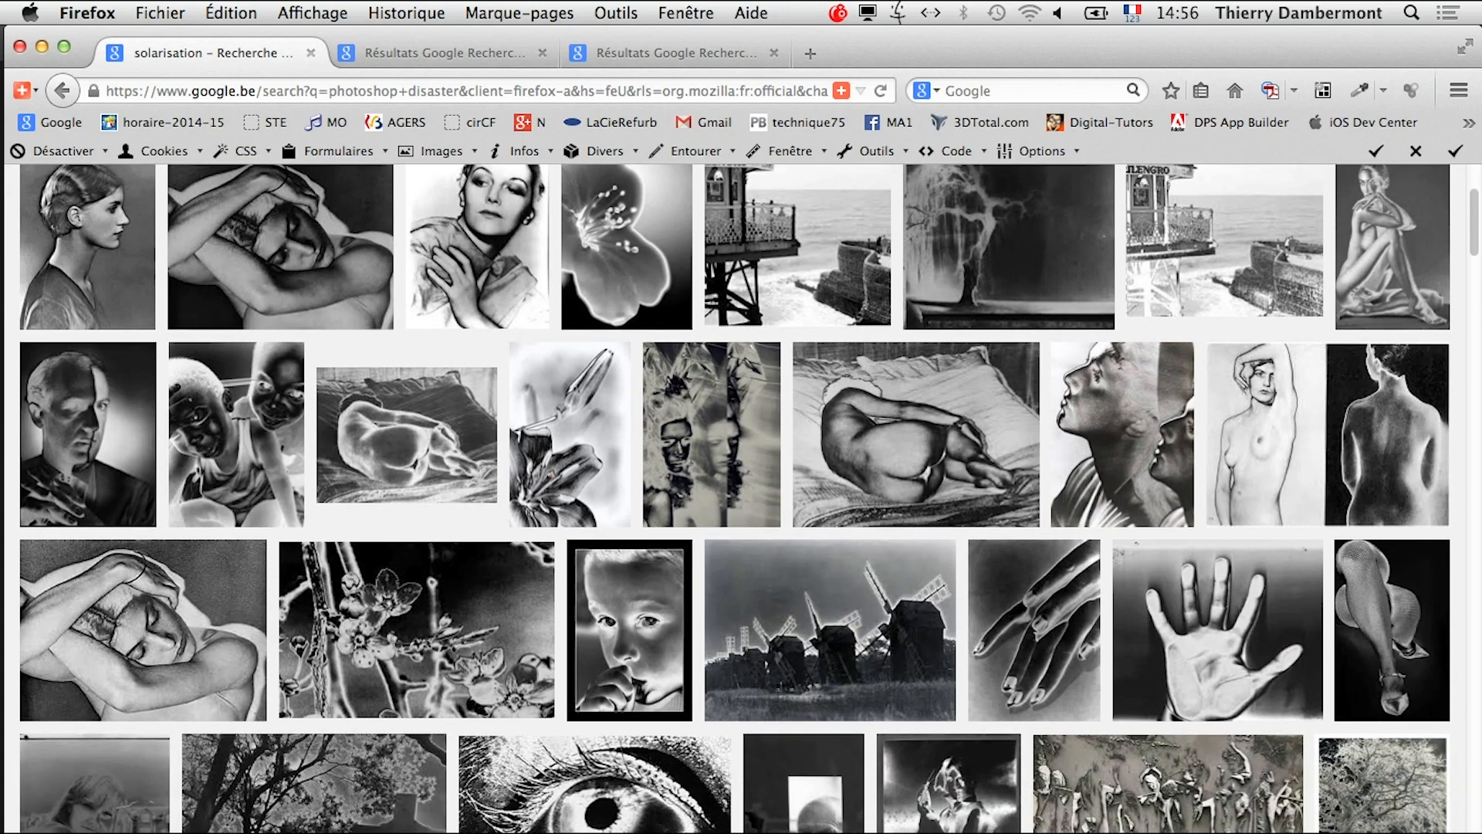
scroll(1034, 656, down, 2)
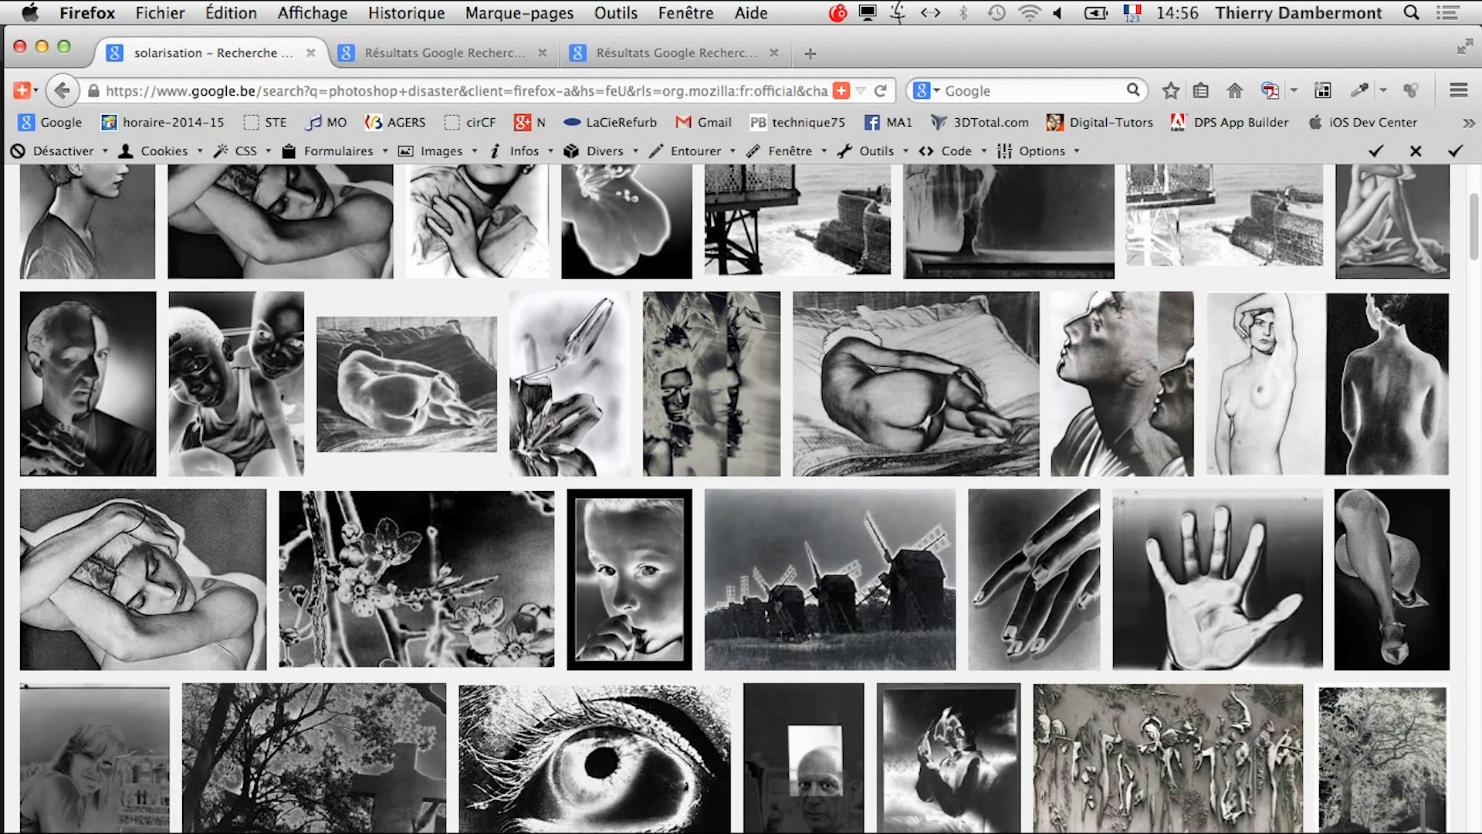
scroll(1034, 657, down, 1)
scroll(587, 695, down, 2)
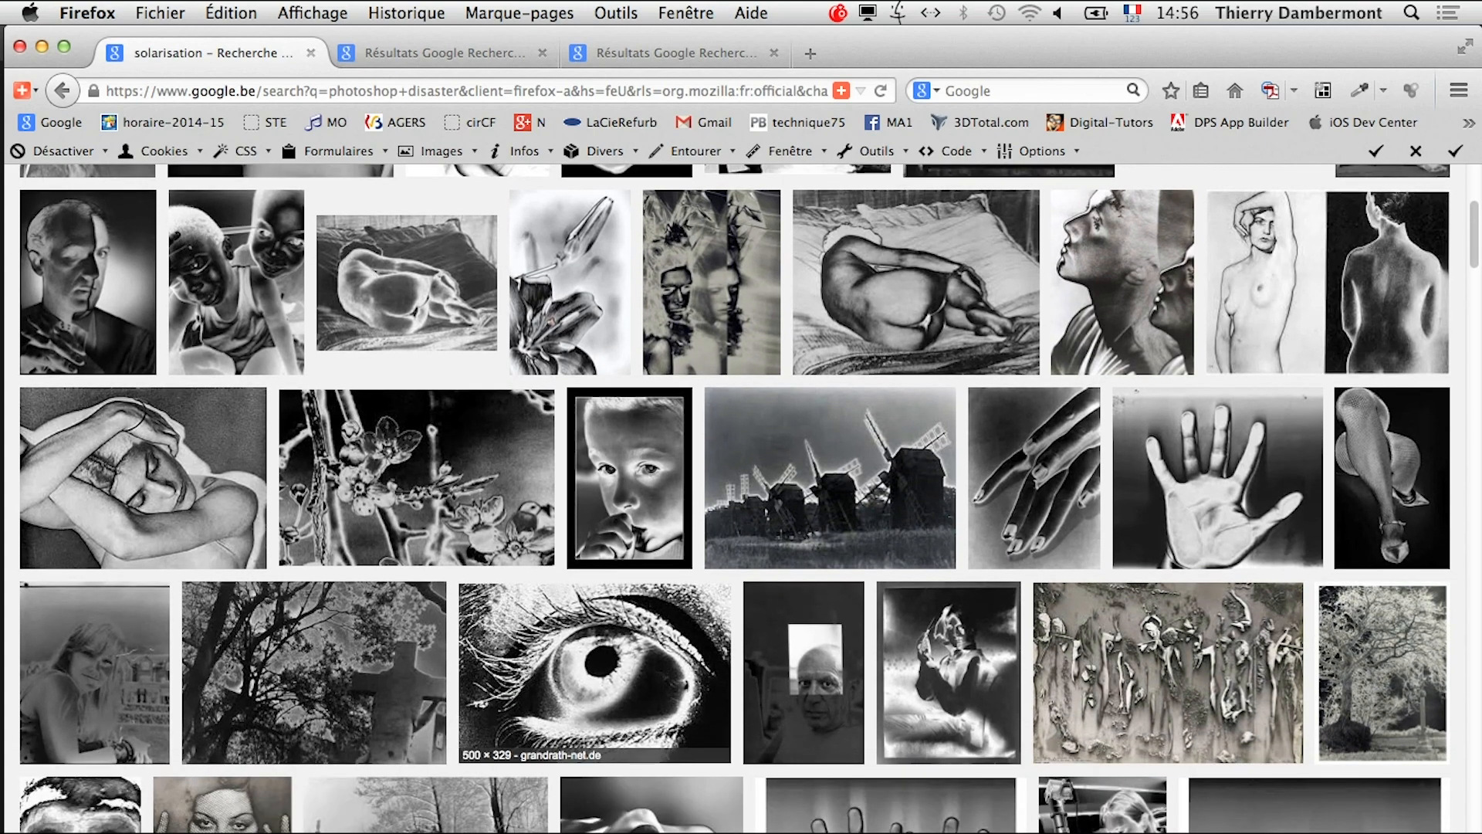
right_click(376, 640)
click(534, 125)
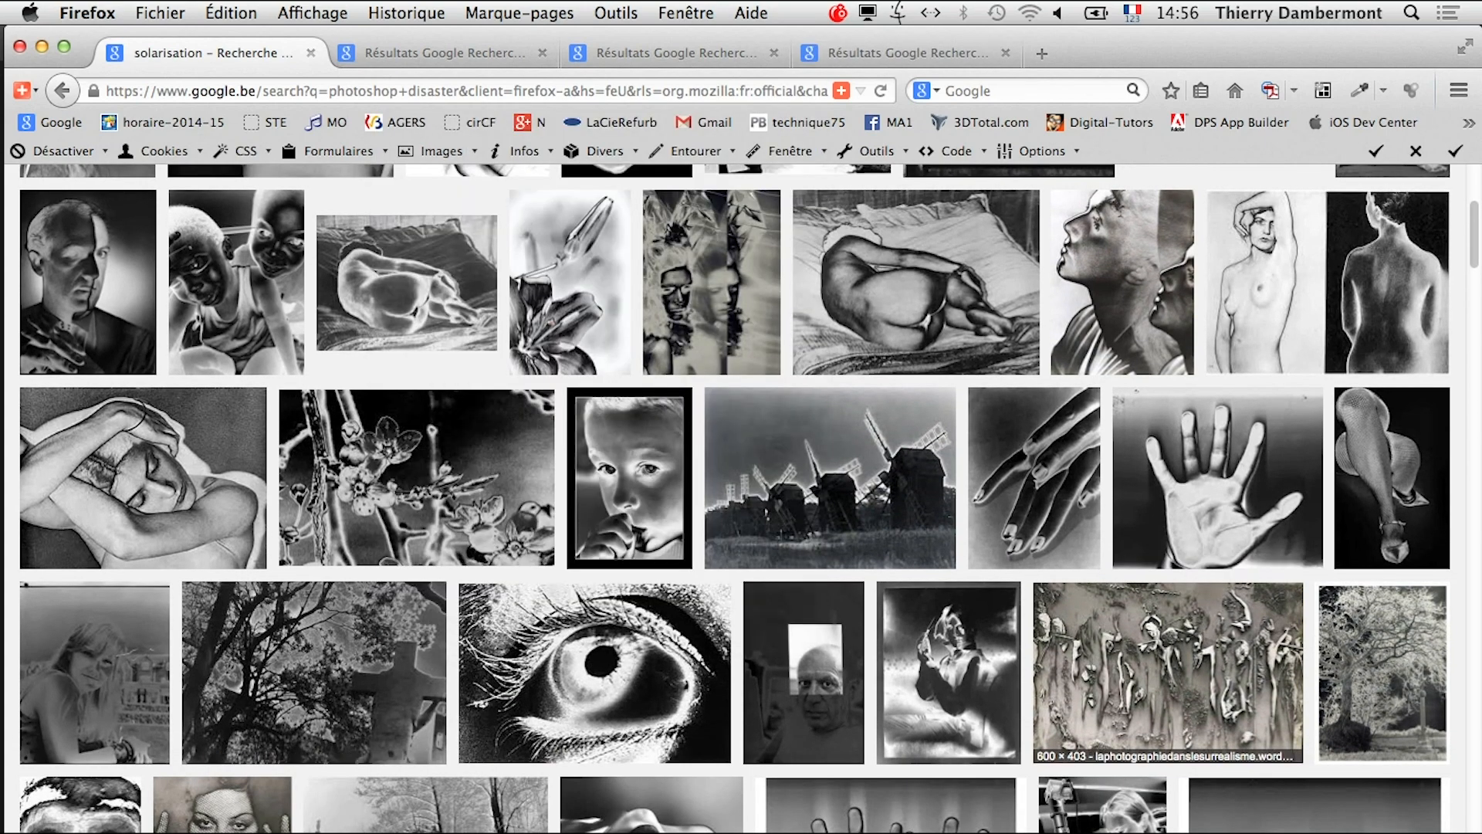
scroll(1104, 641, down, 12)
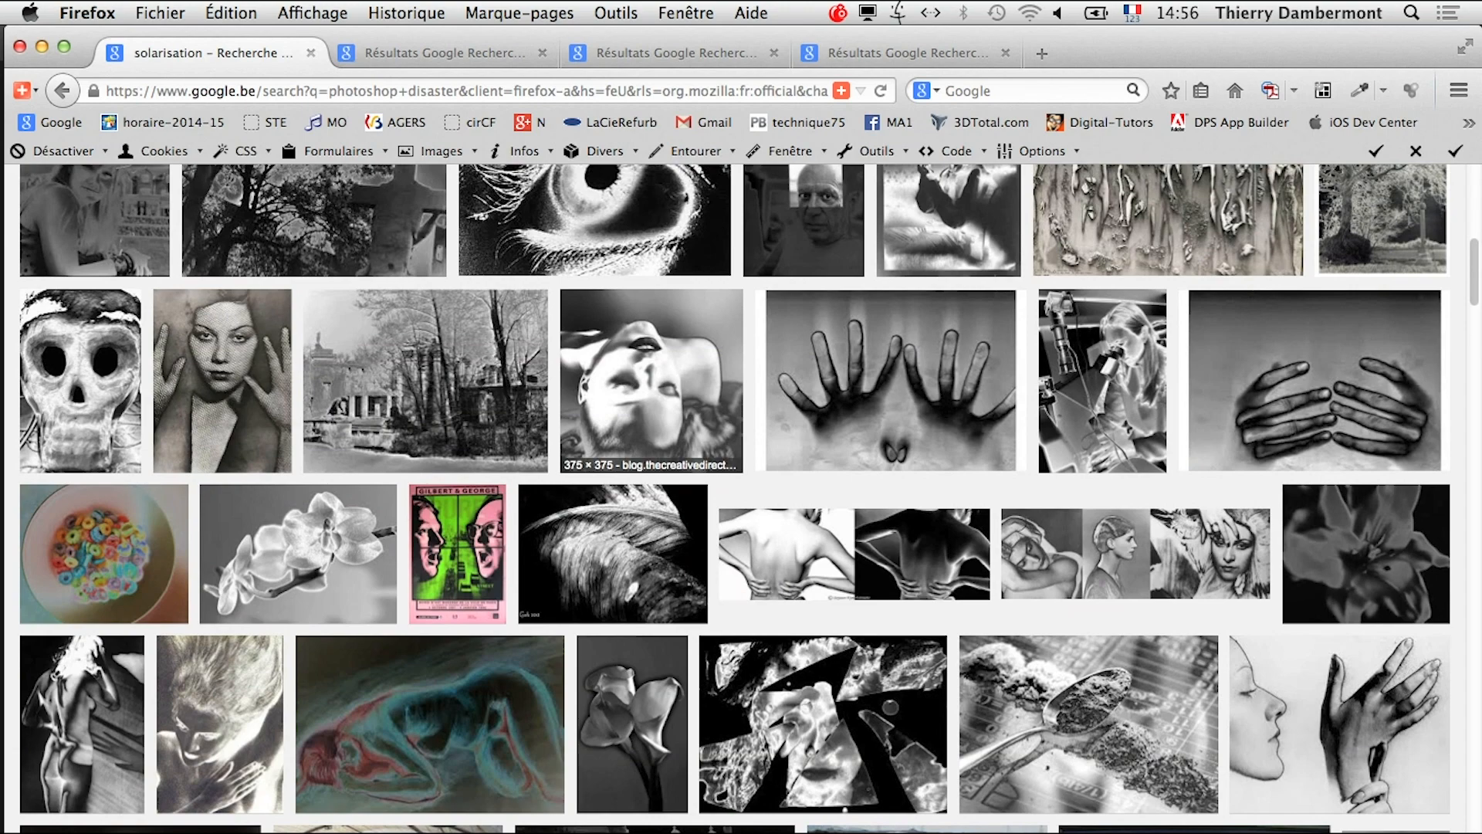
right_click(654, 382)
click(687, 398)
- Browse the remaining solarisation results and display the opened profile portrait as a standalone image
scroll(734, 497, down, 15)
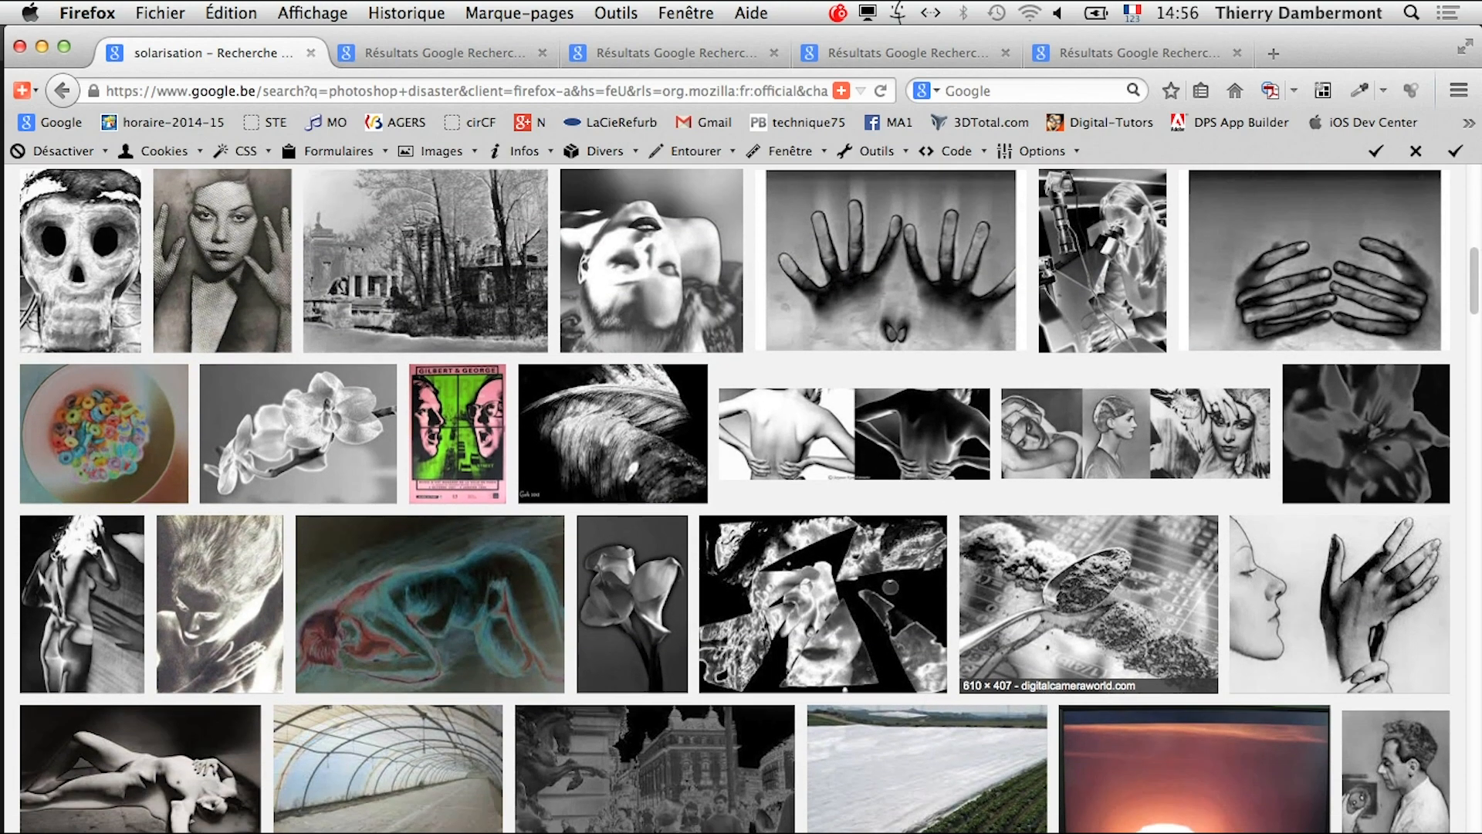
scroll(873, 575, down, 2)
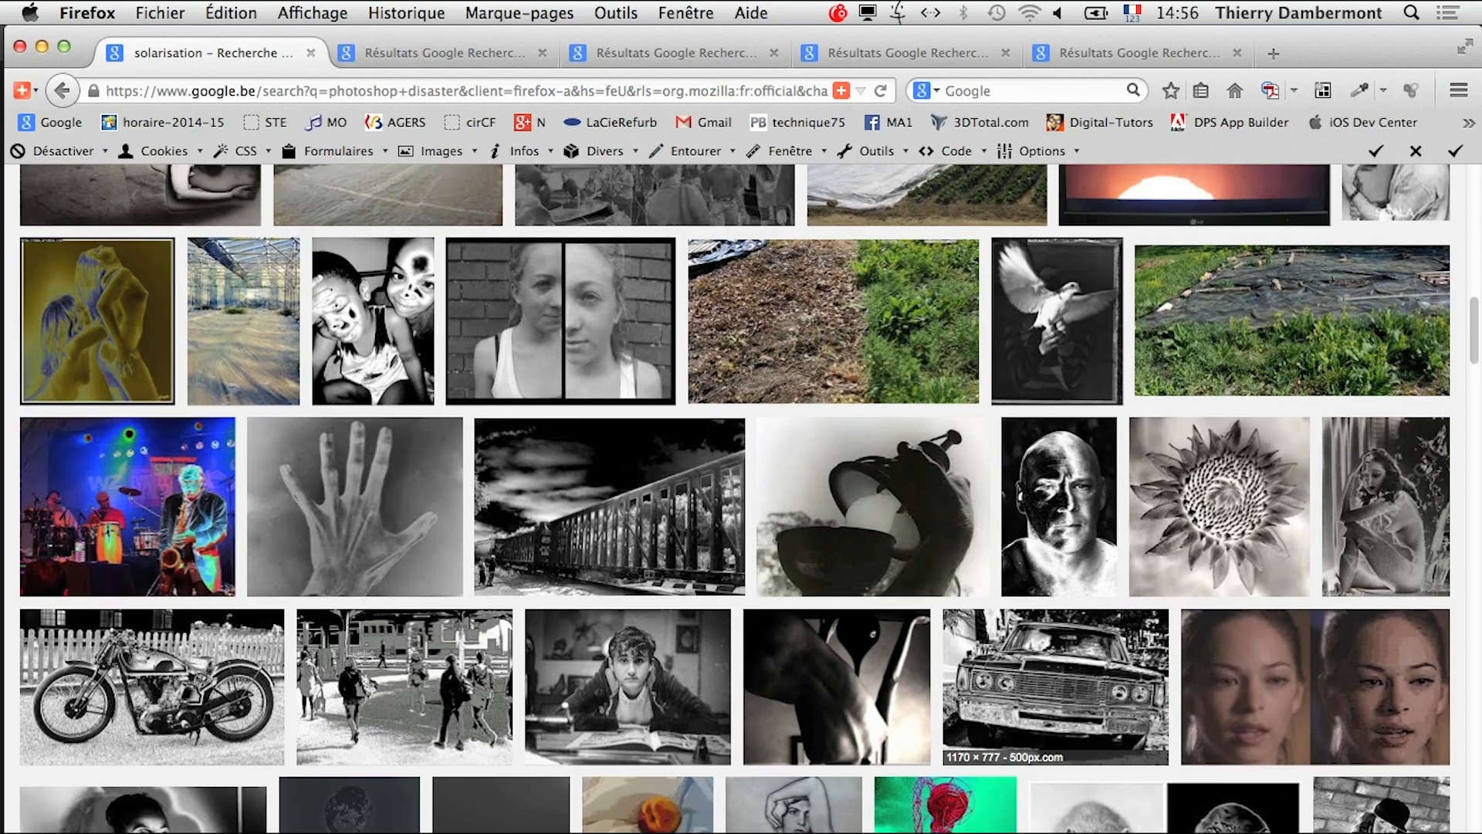
key(ctrl+Tab)
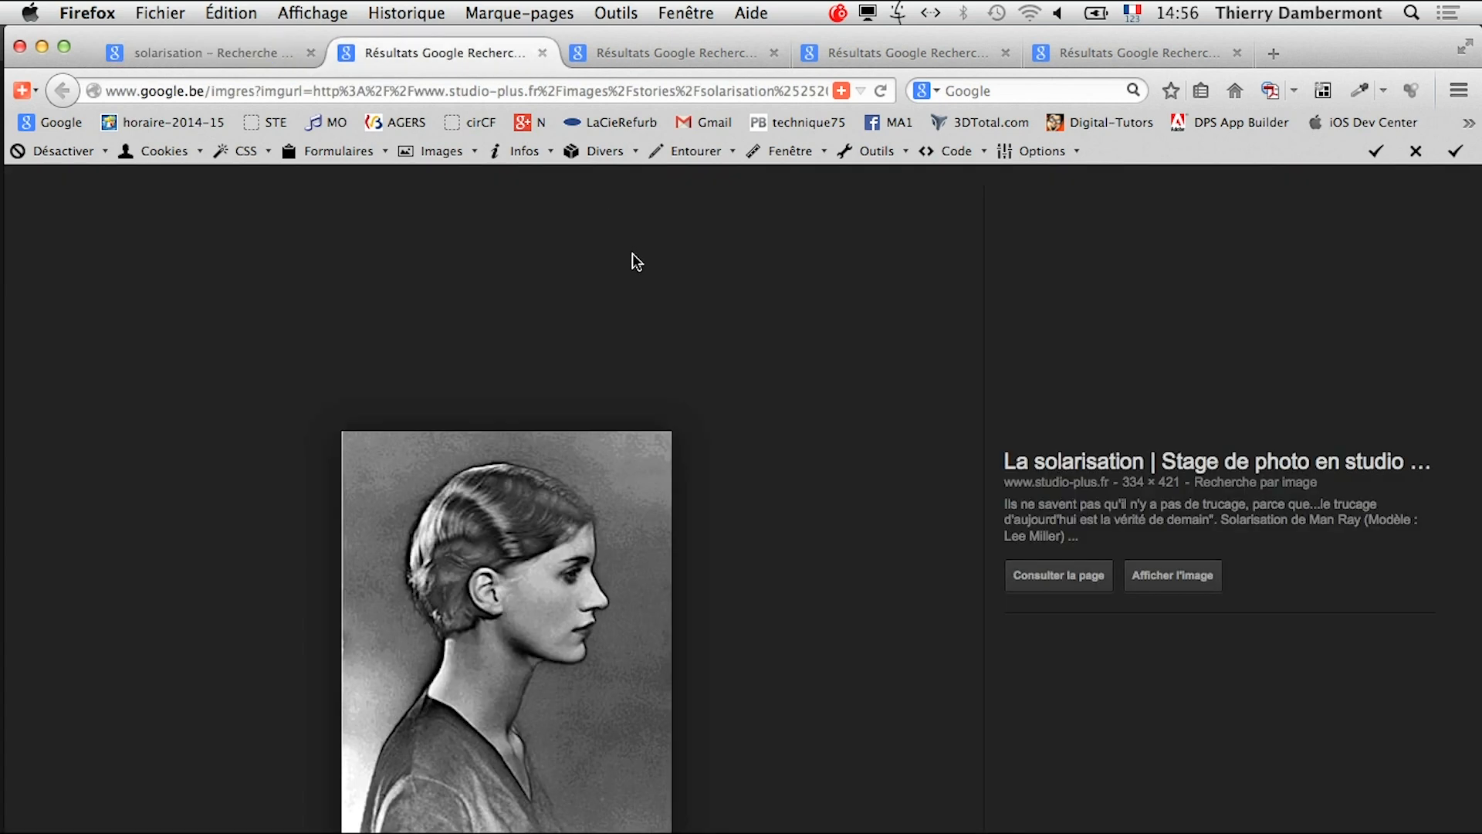
click(1189, 584)
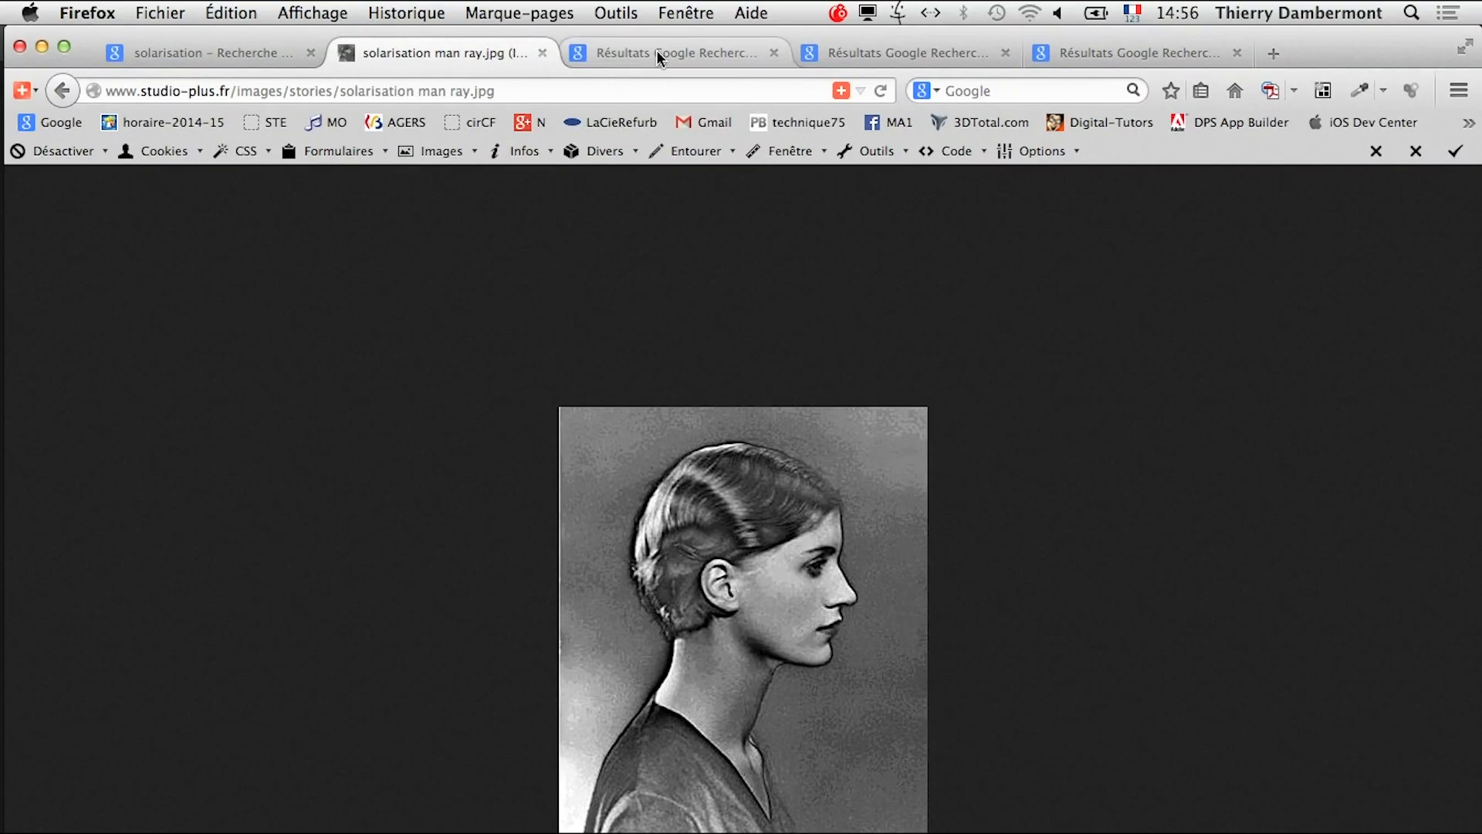
- Display the reclining nude and the tree-and-cross photo as standalone images in their tabs
click(656, 51)
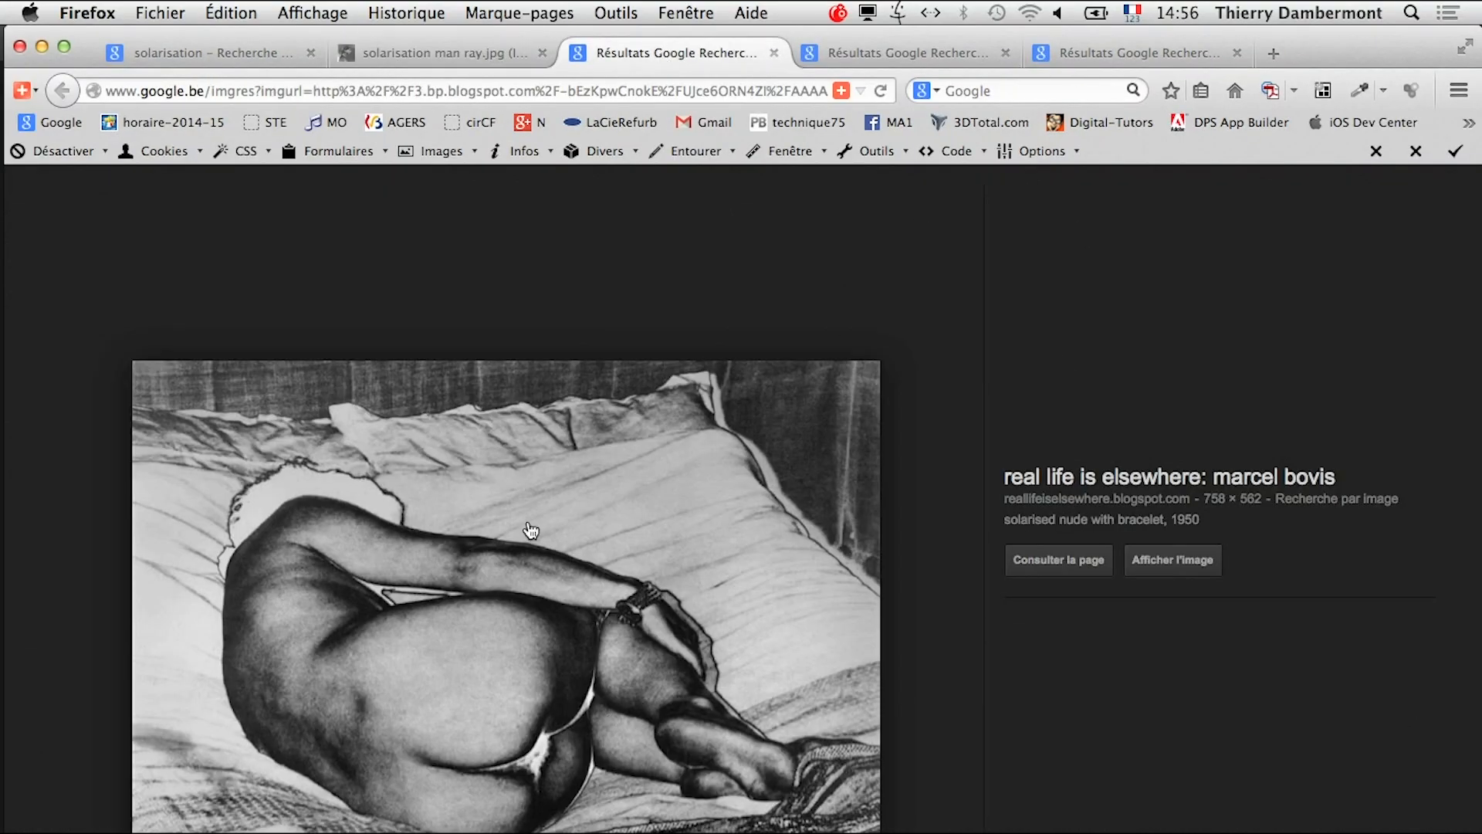
click(1174, 571)
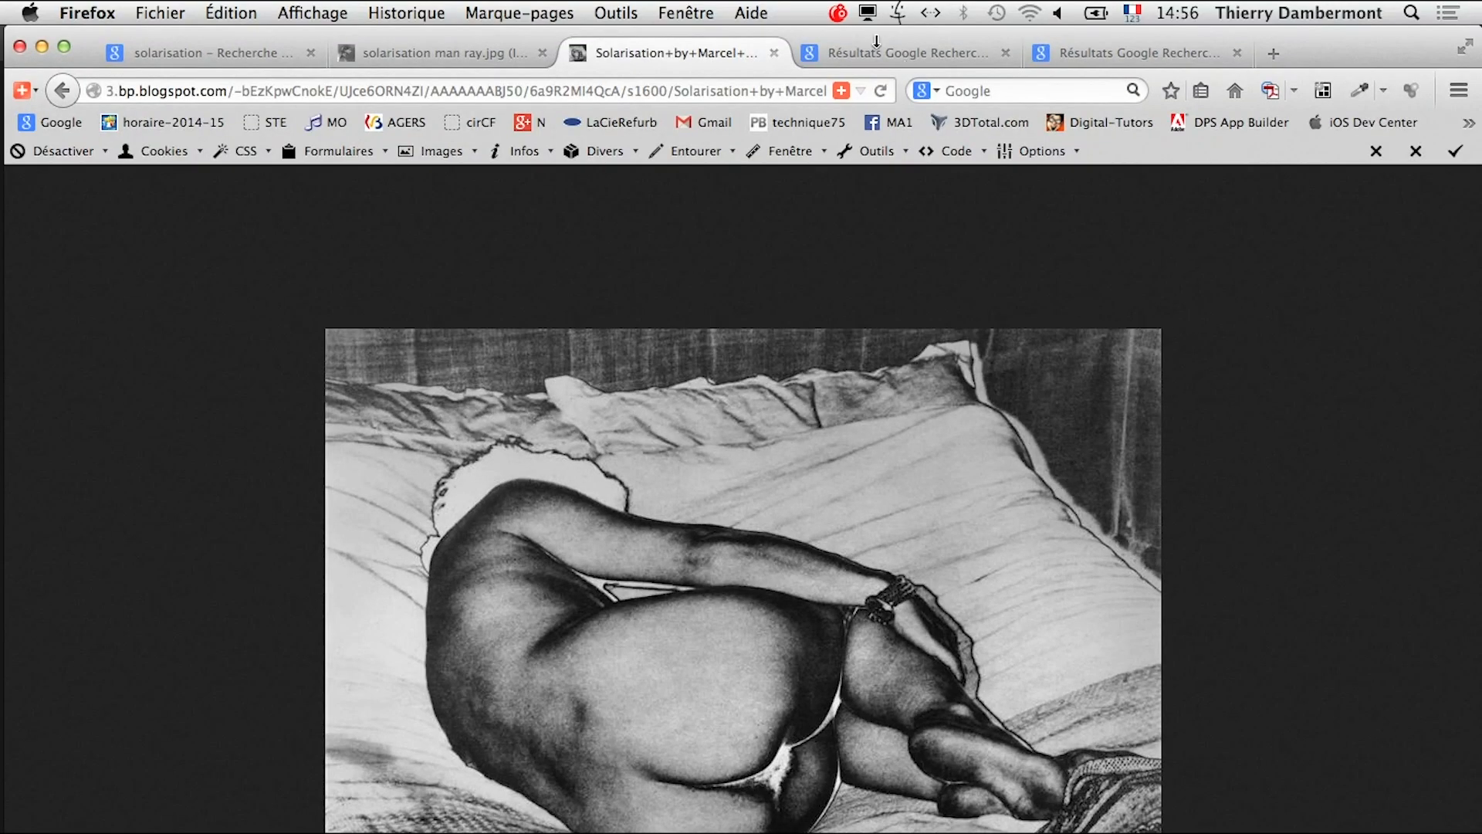
click(878, 45)
click(1158, 580)
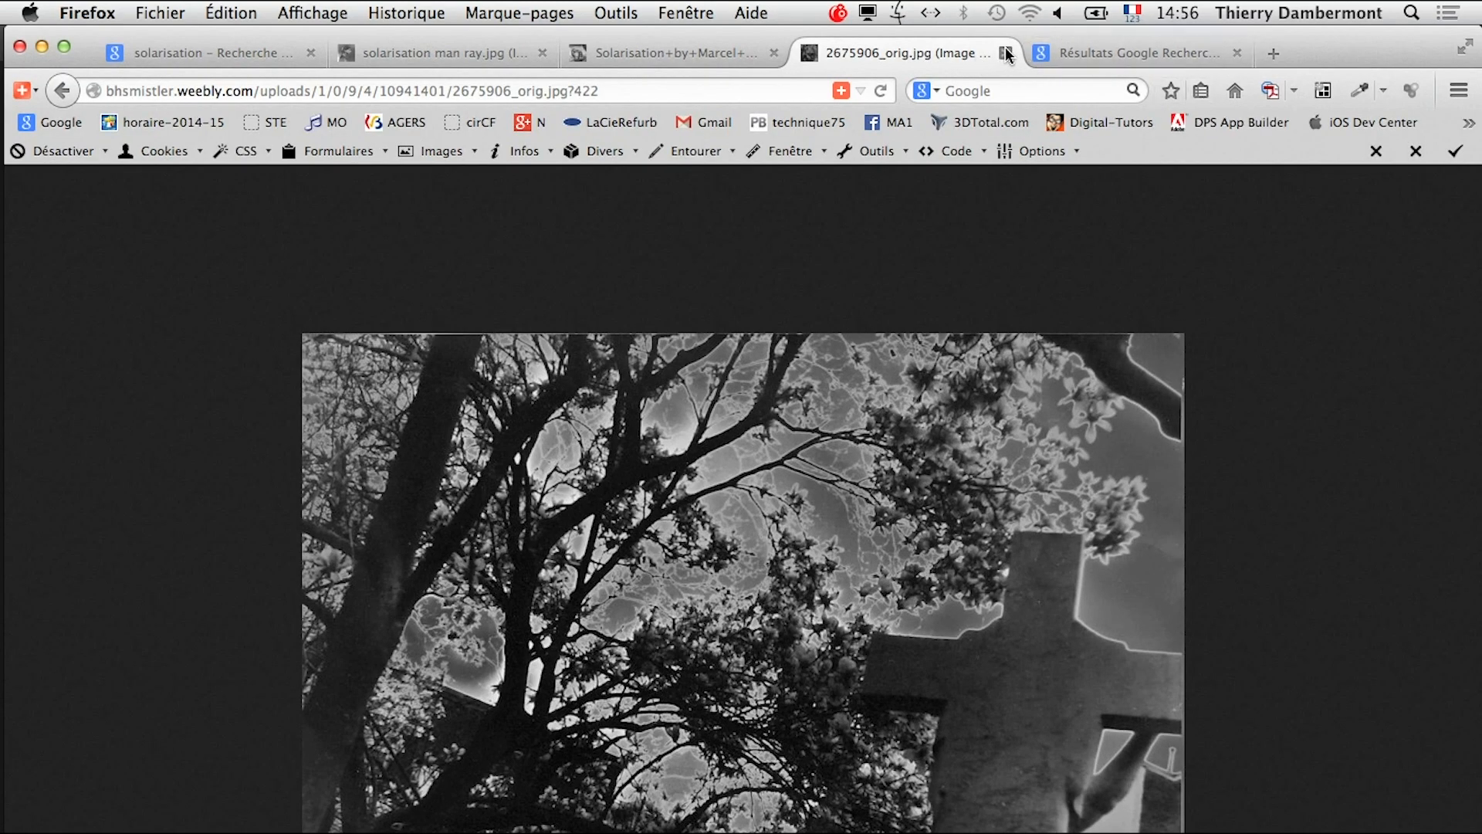
- Close all four solarisation image tabs, leaving only the image search results open
click(1007, 53)
click(773, 52)
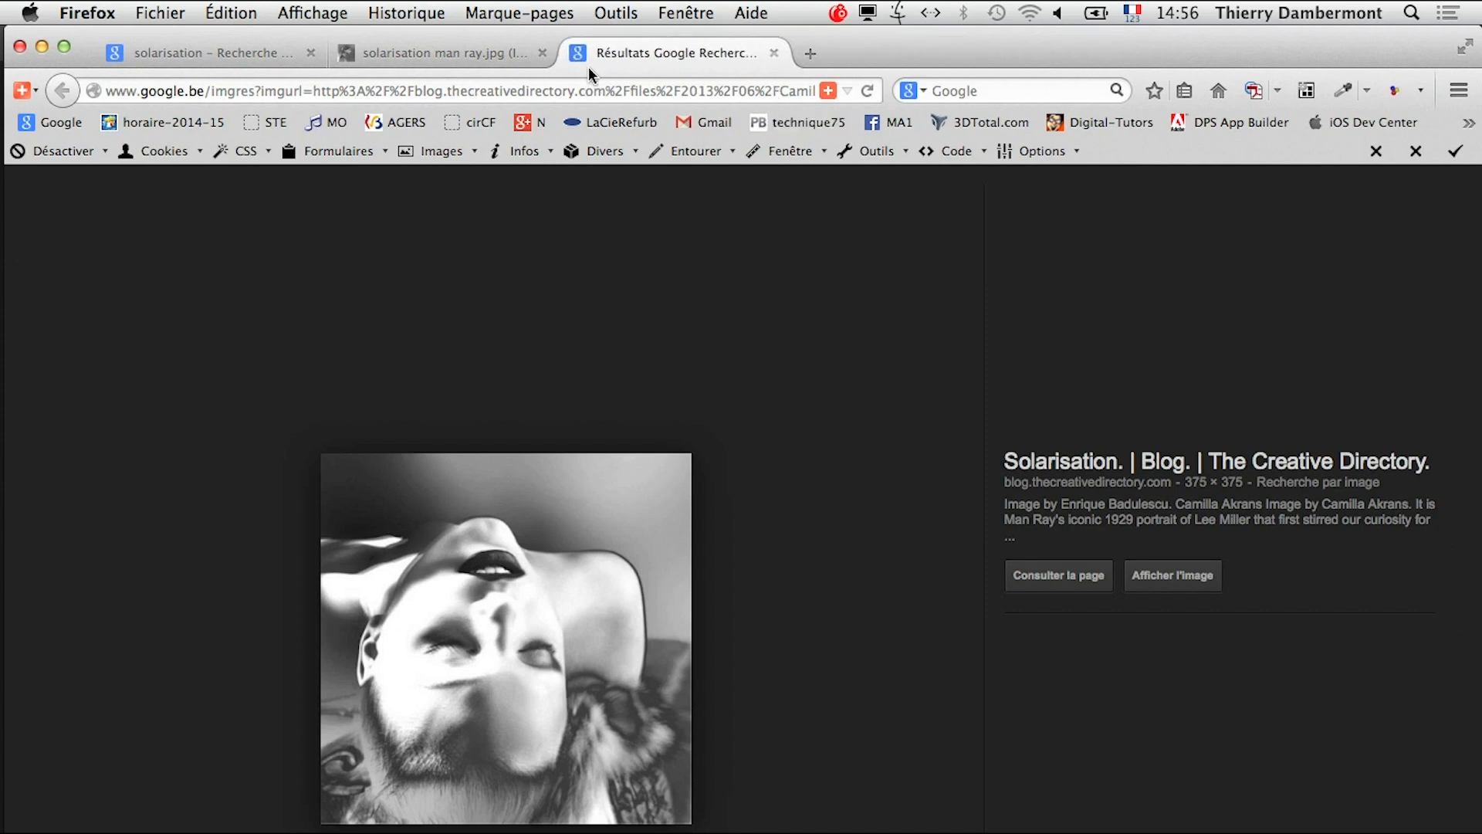
click(543, 52)
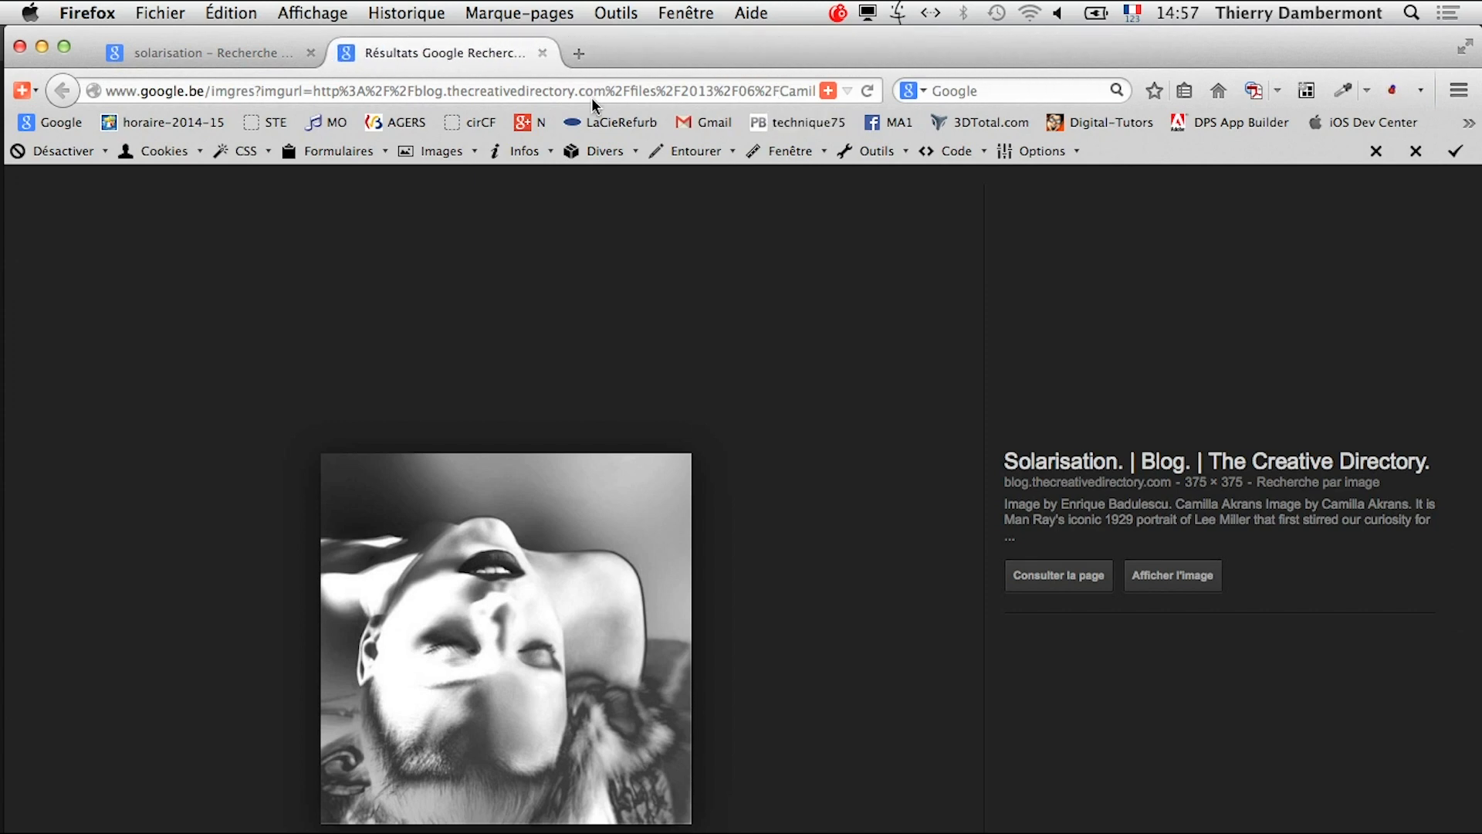
click(543, 53)
- Replace the image search query with factory "public domain" and run the search
scroll(684, 516, up, 15)
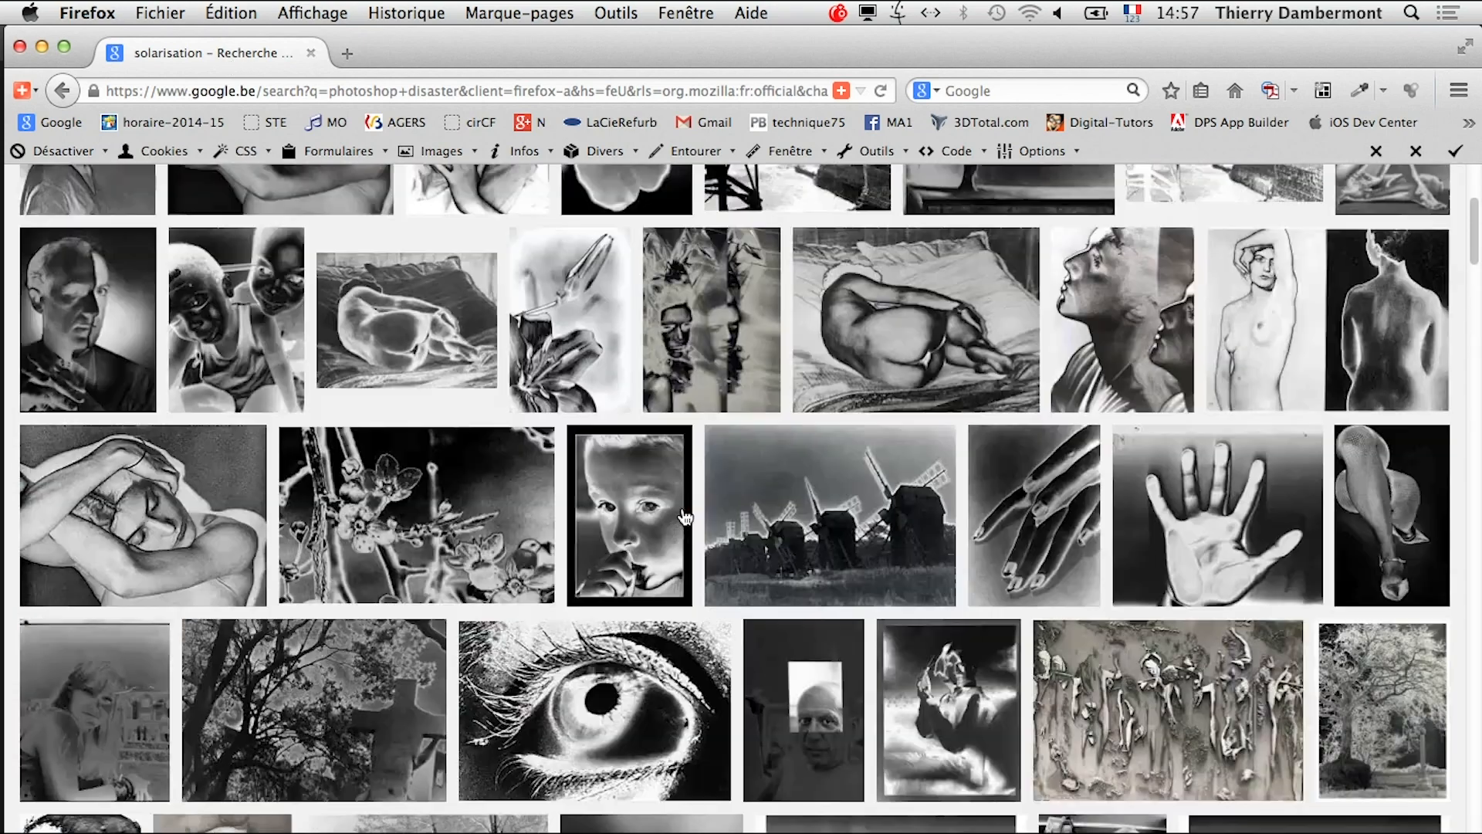
double_click(226, 195)
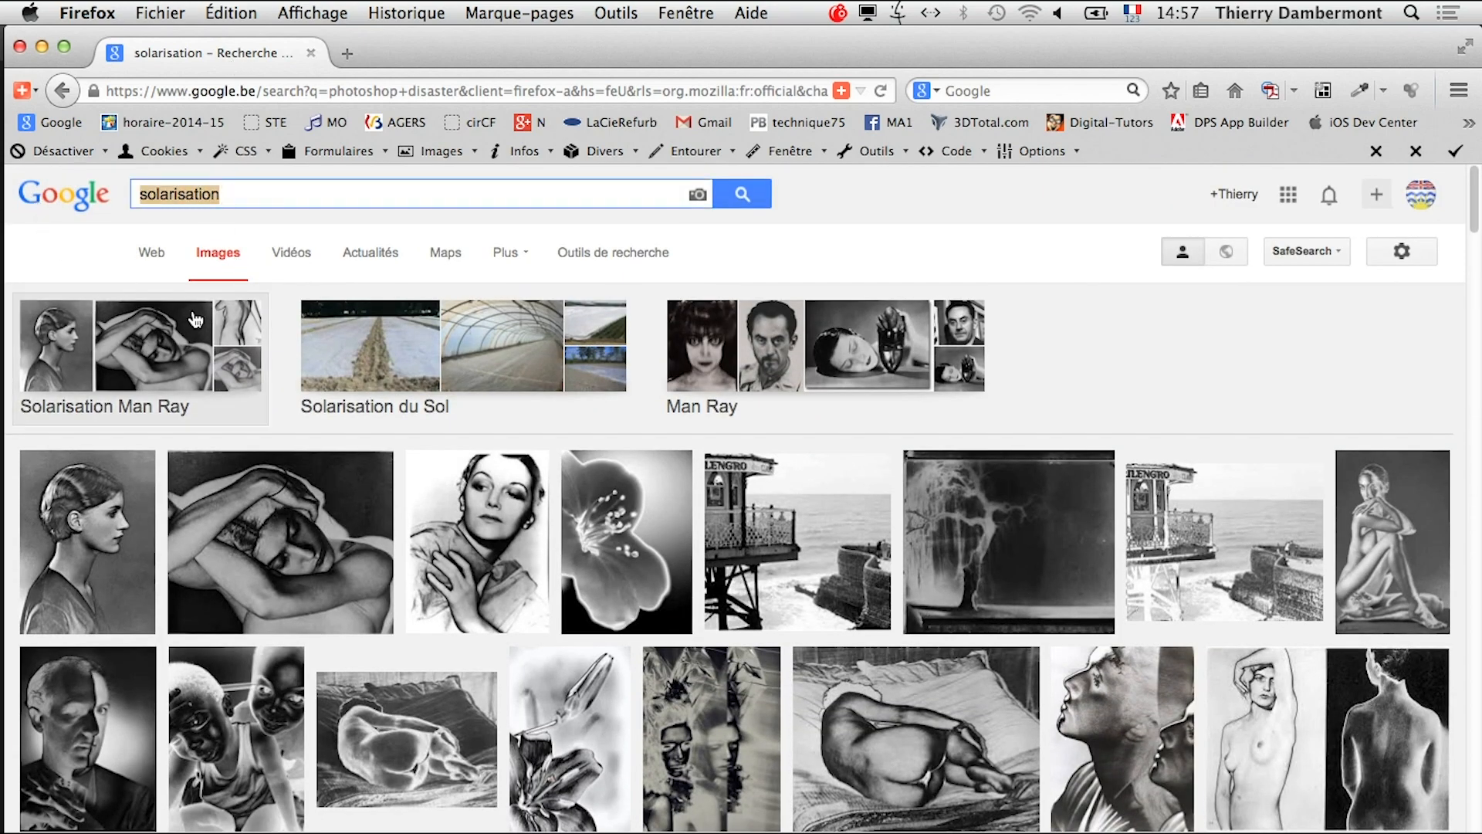
text(factory)
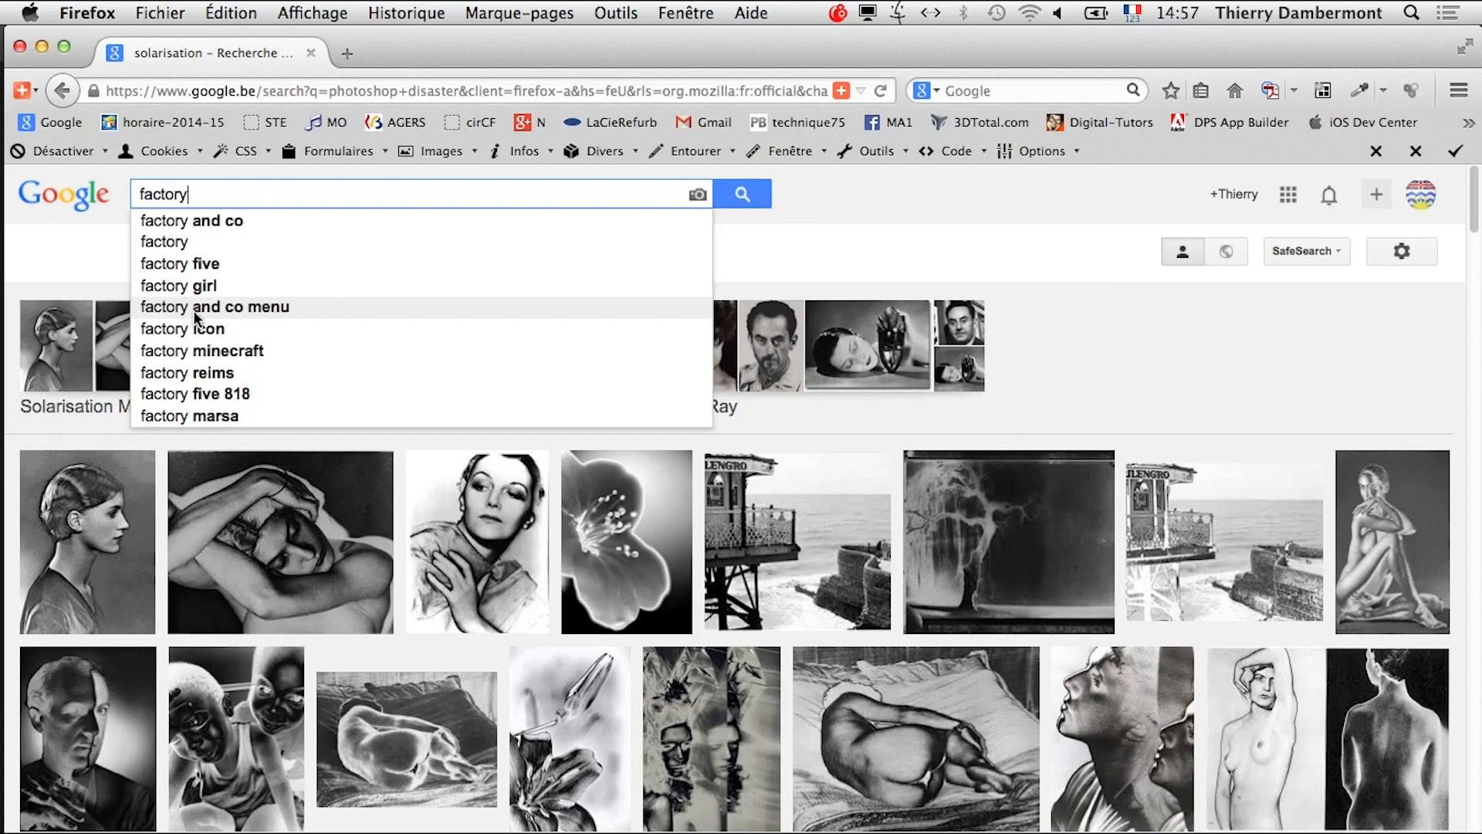
key(Escape)
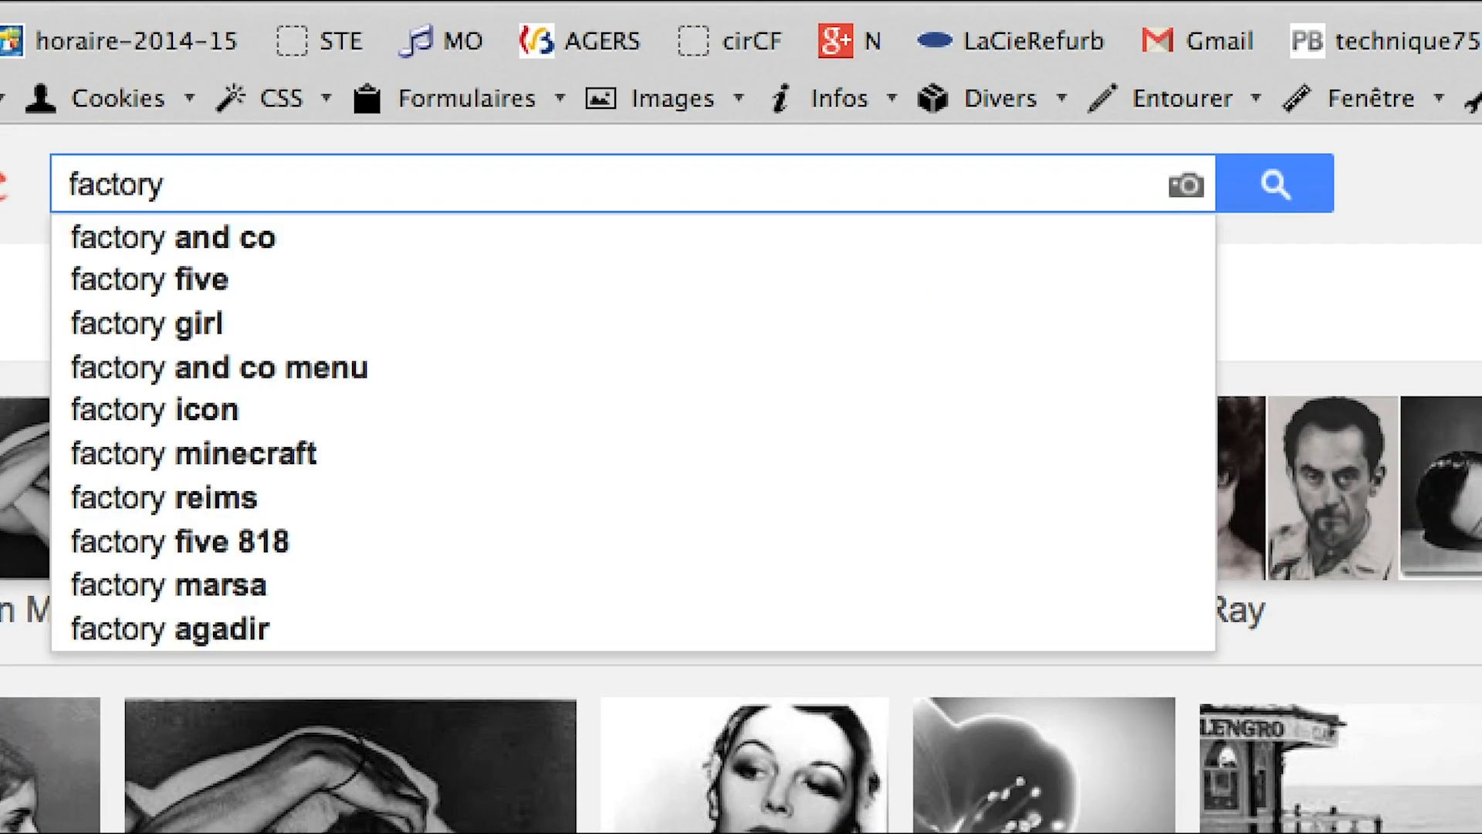
text("pub)
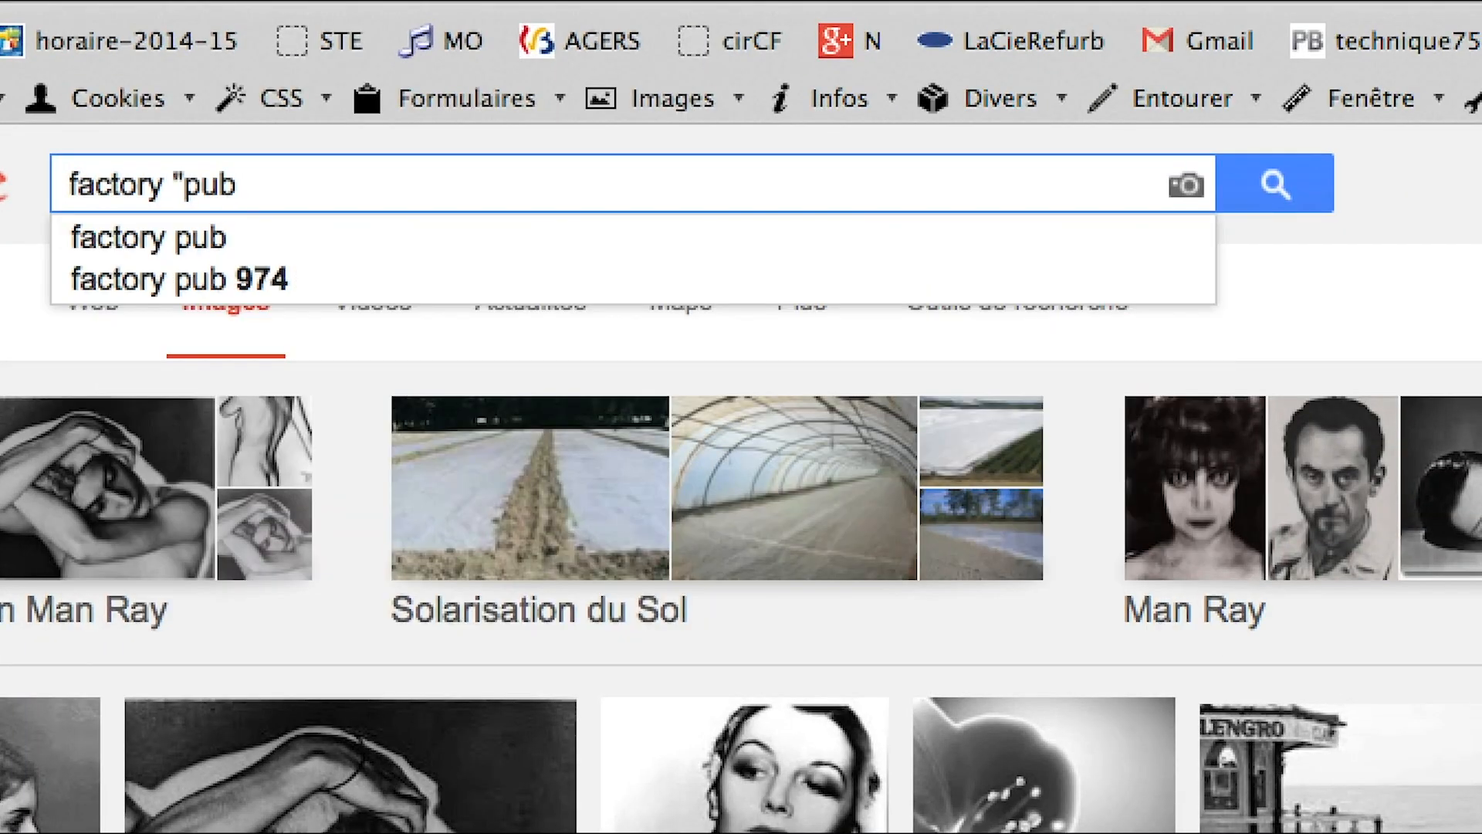
text(lic domain")
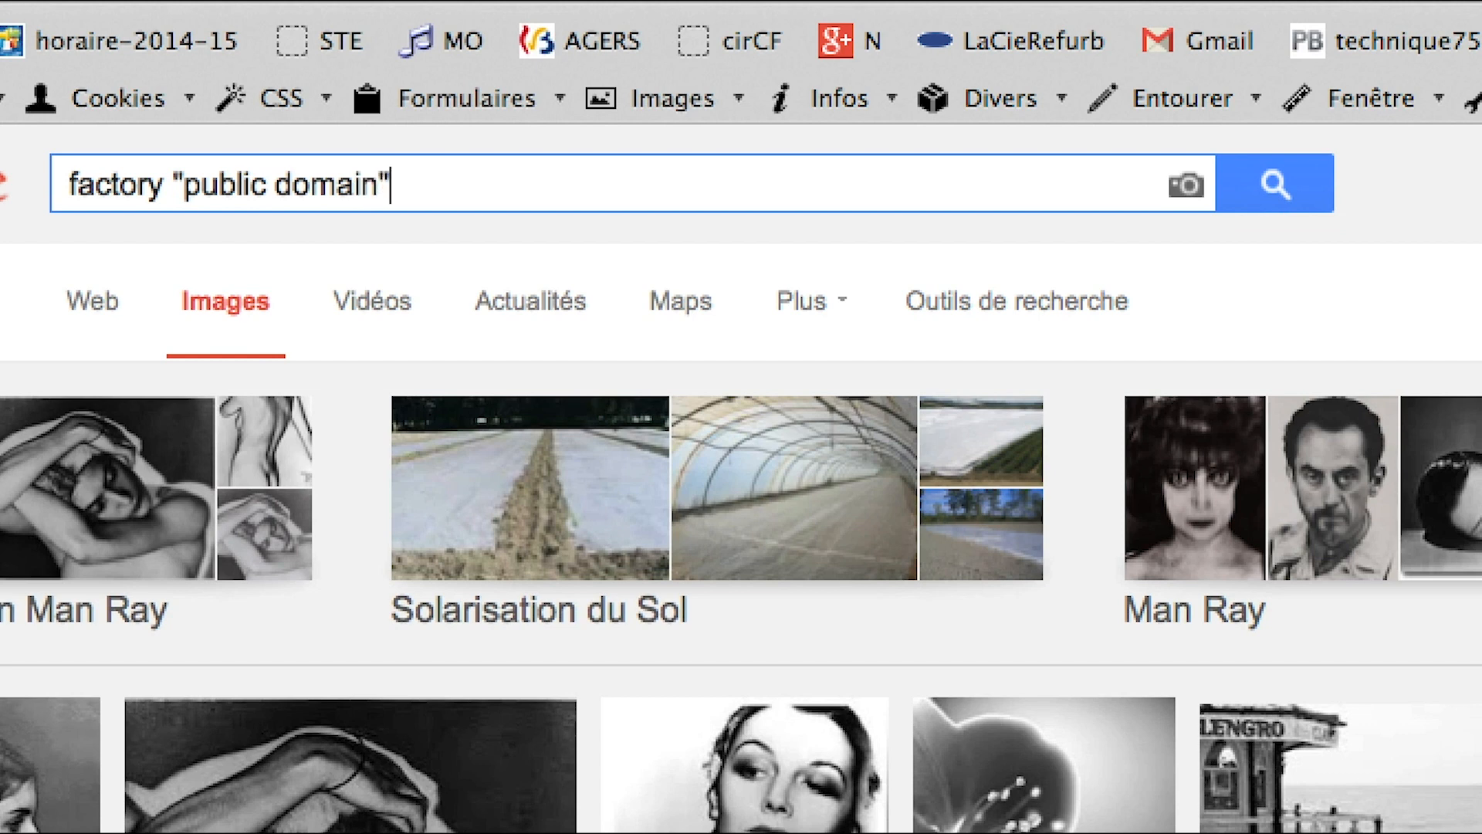
key(Return)
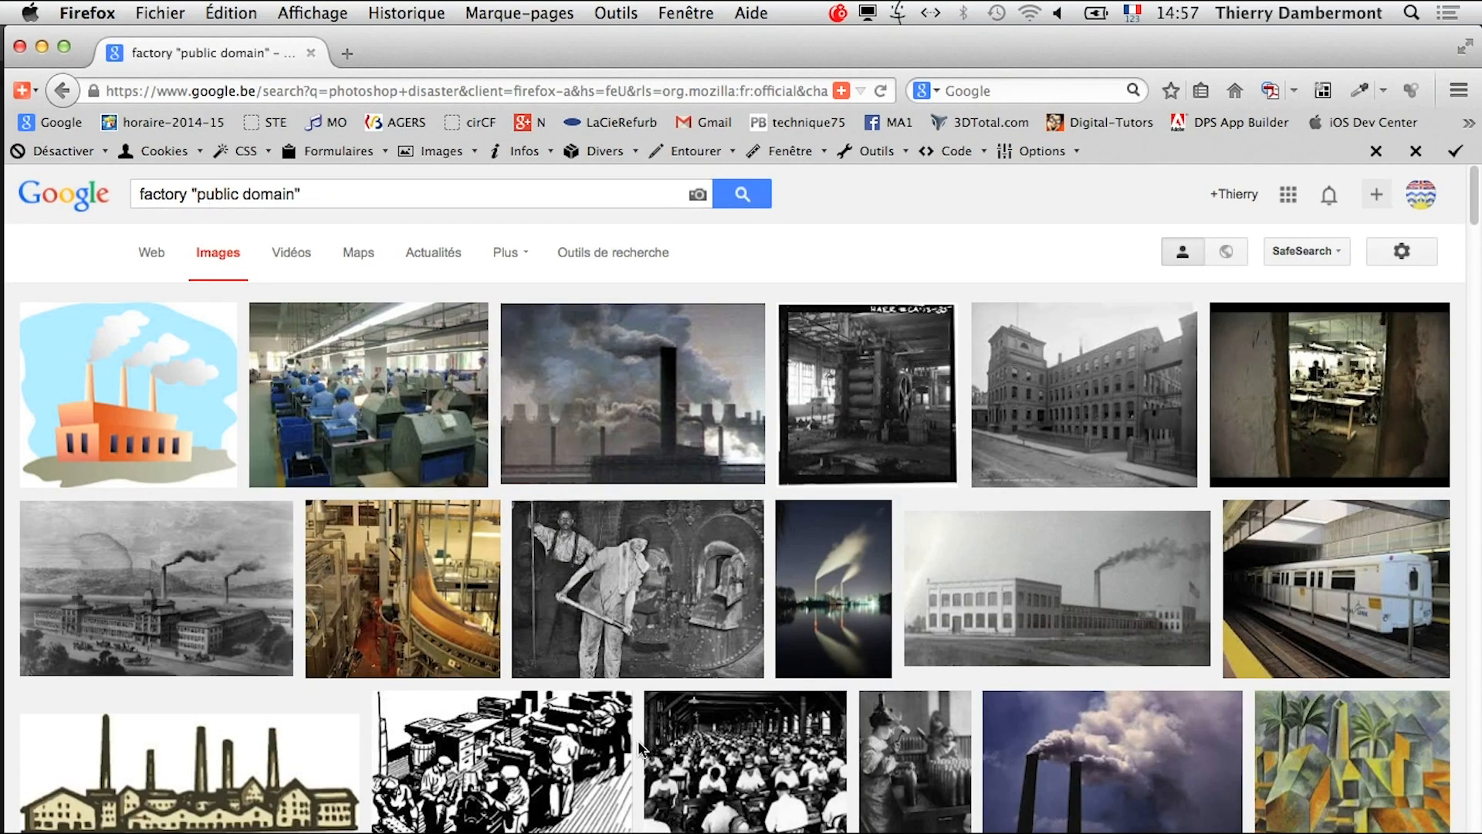
- Open a factory picture from the first rows of results in a new tab, glance at it and return to the results
right_click(1115, 431)
click(1120, 327)
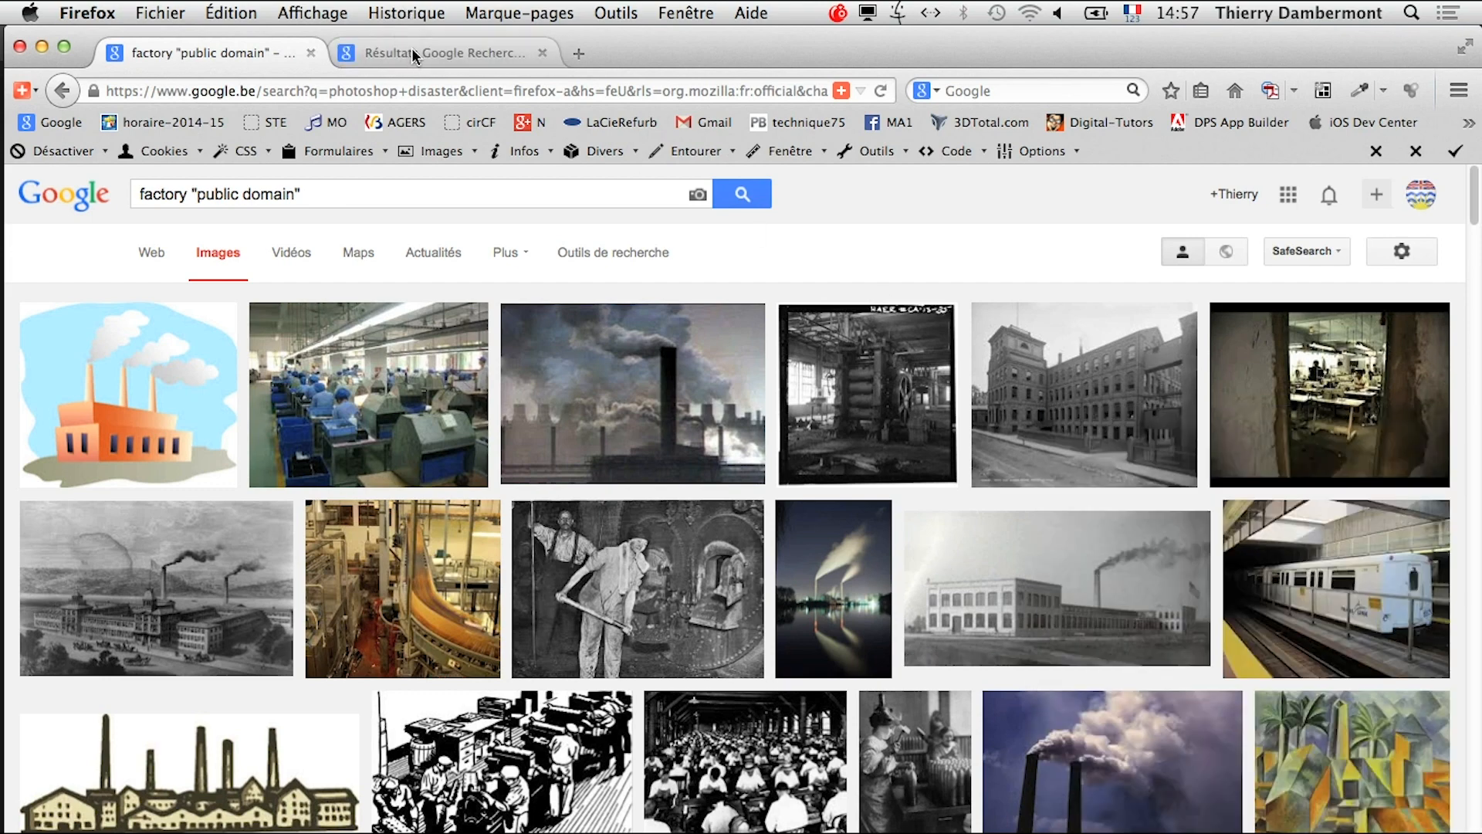
click(413, 51)
click(224, 52)
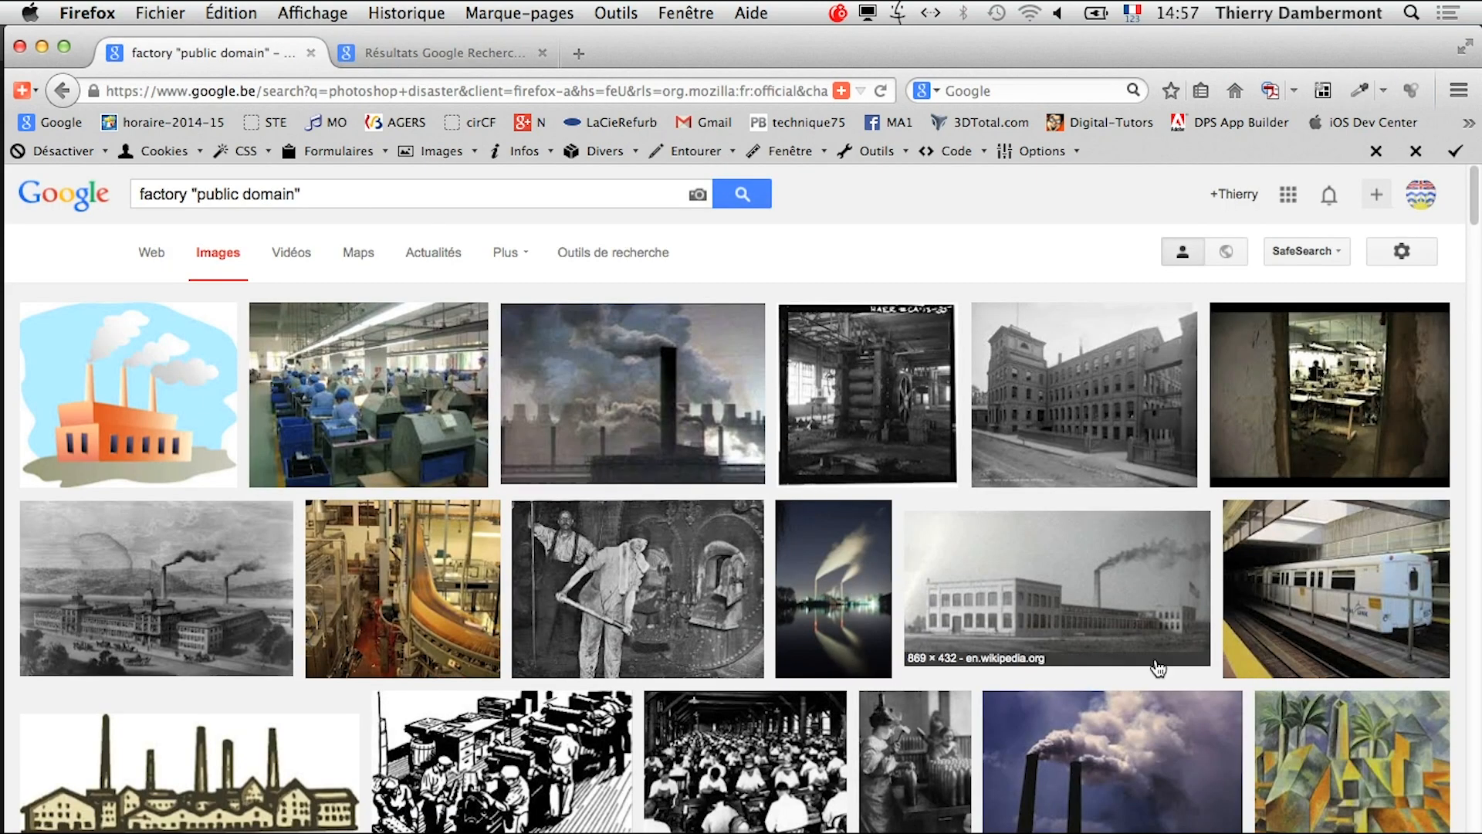
- Find the abandoned factory hall photo from berenb.com further down the results, open it in a new tab and display it
scroll(1062, 661, down, 2)
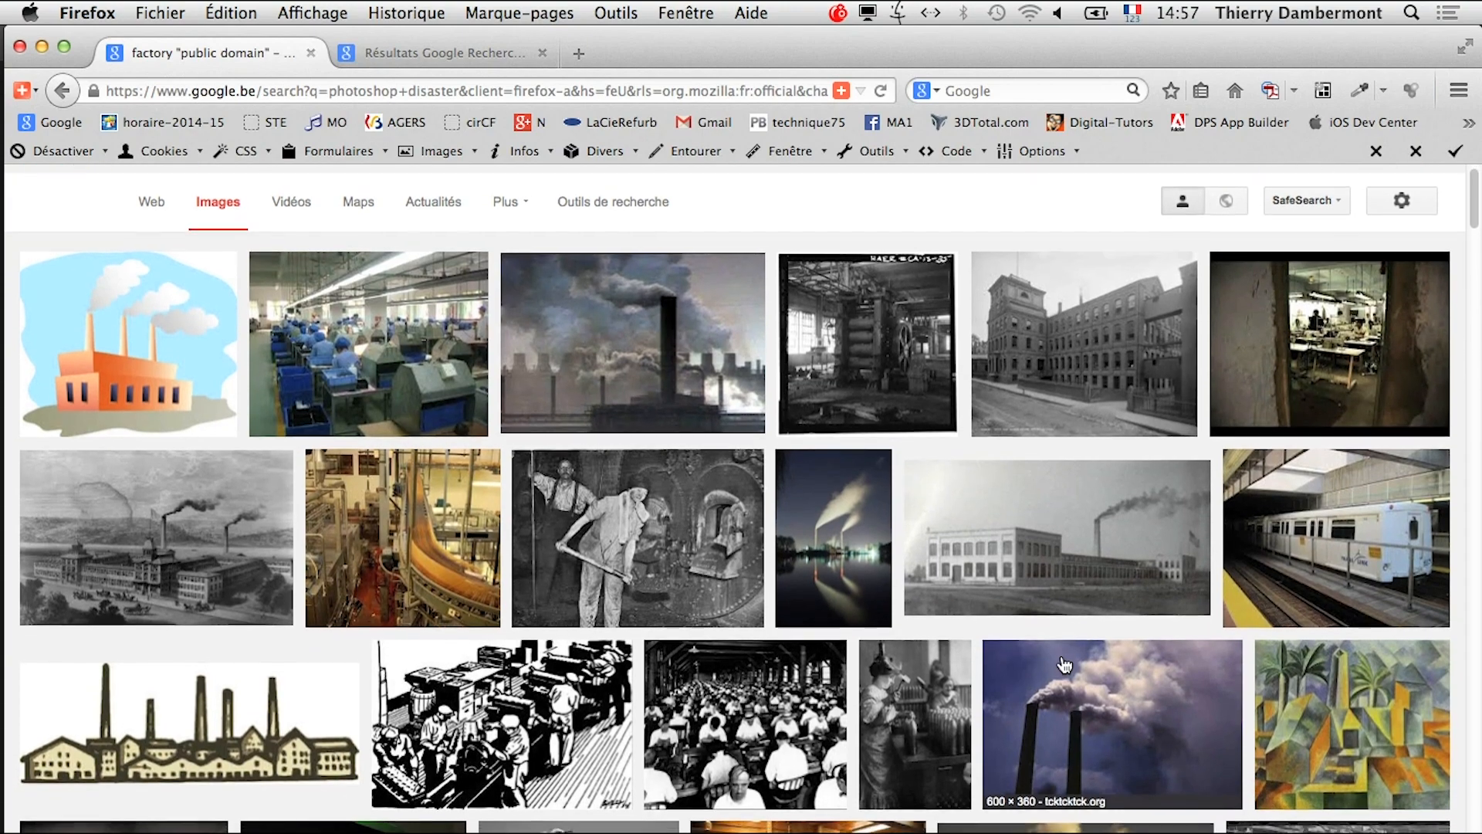
scroll(1062, 661, down, 5)
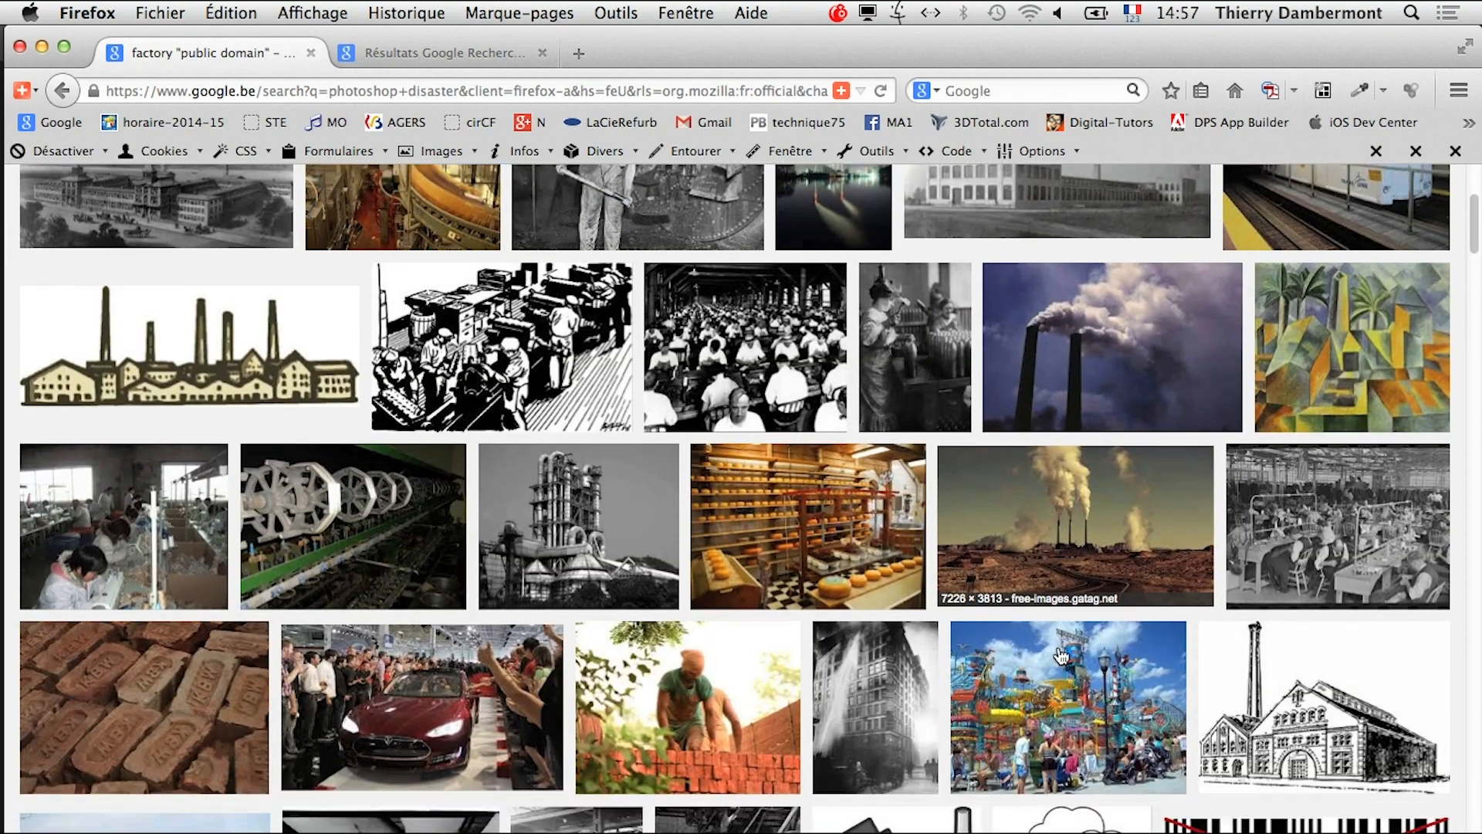
scroll(1063, 655, down, 6)
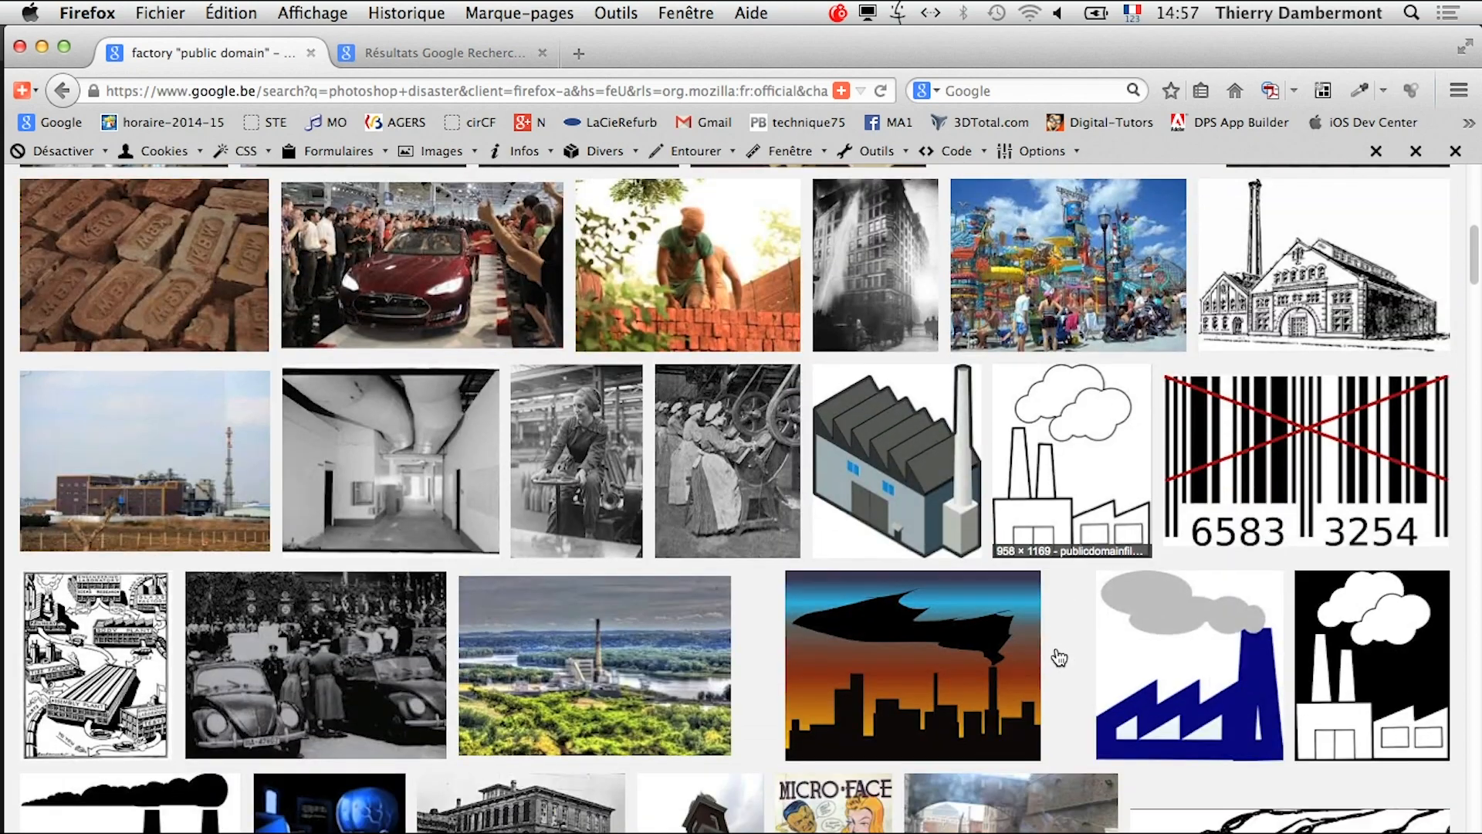
scroll(1060, 657, down, 4)
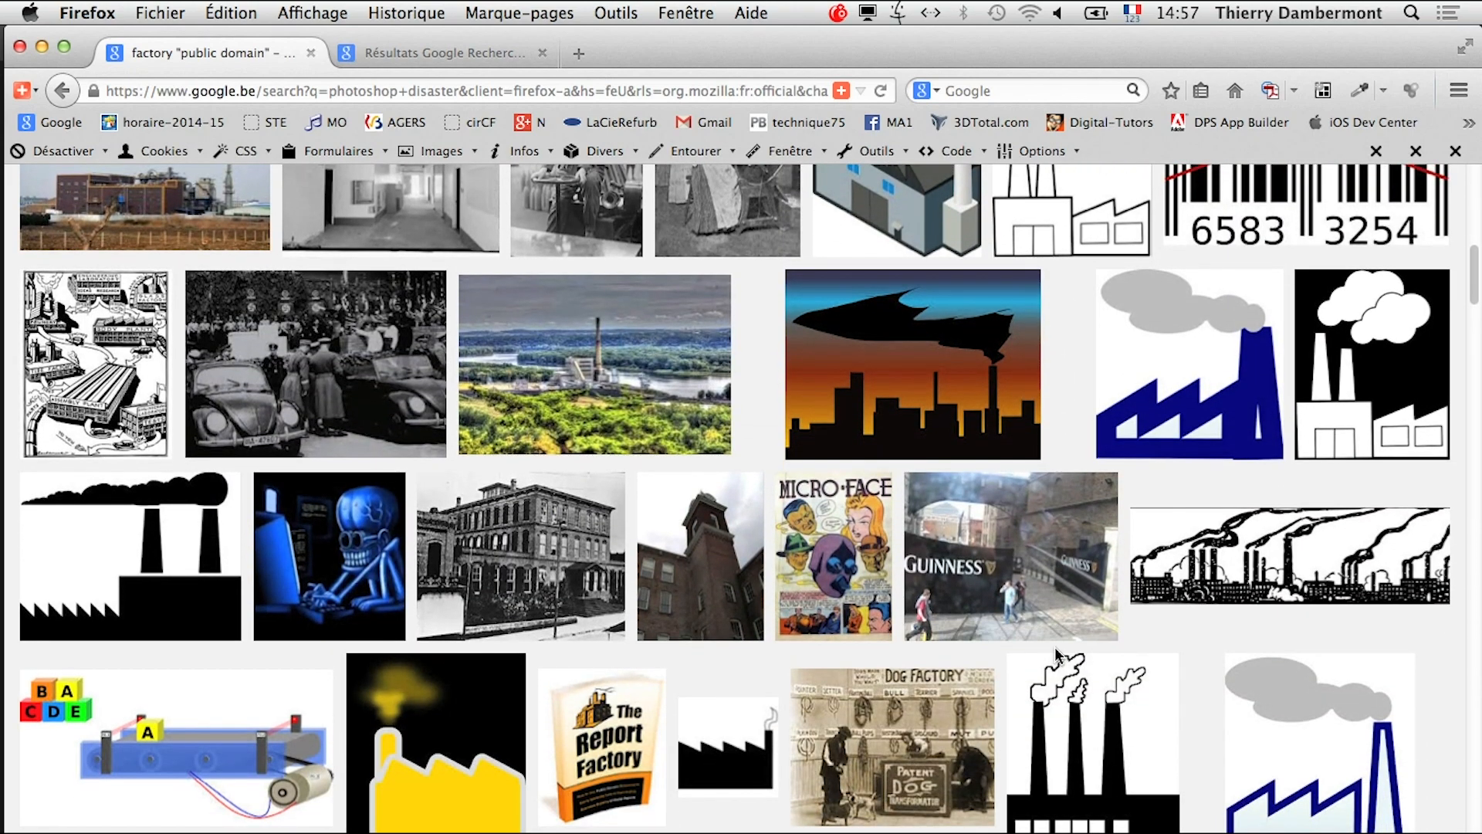
scroll(1058, 654, down, 3)
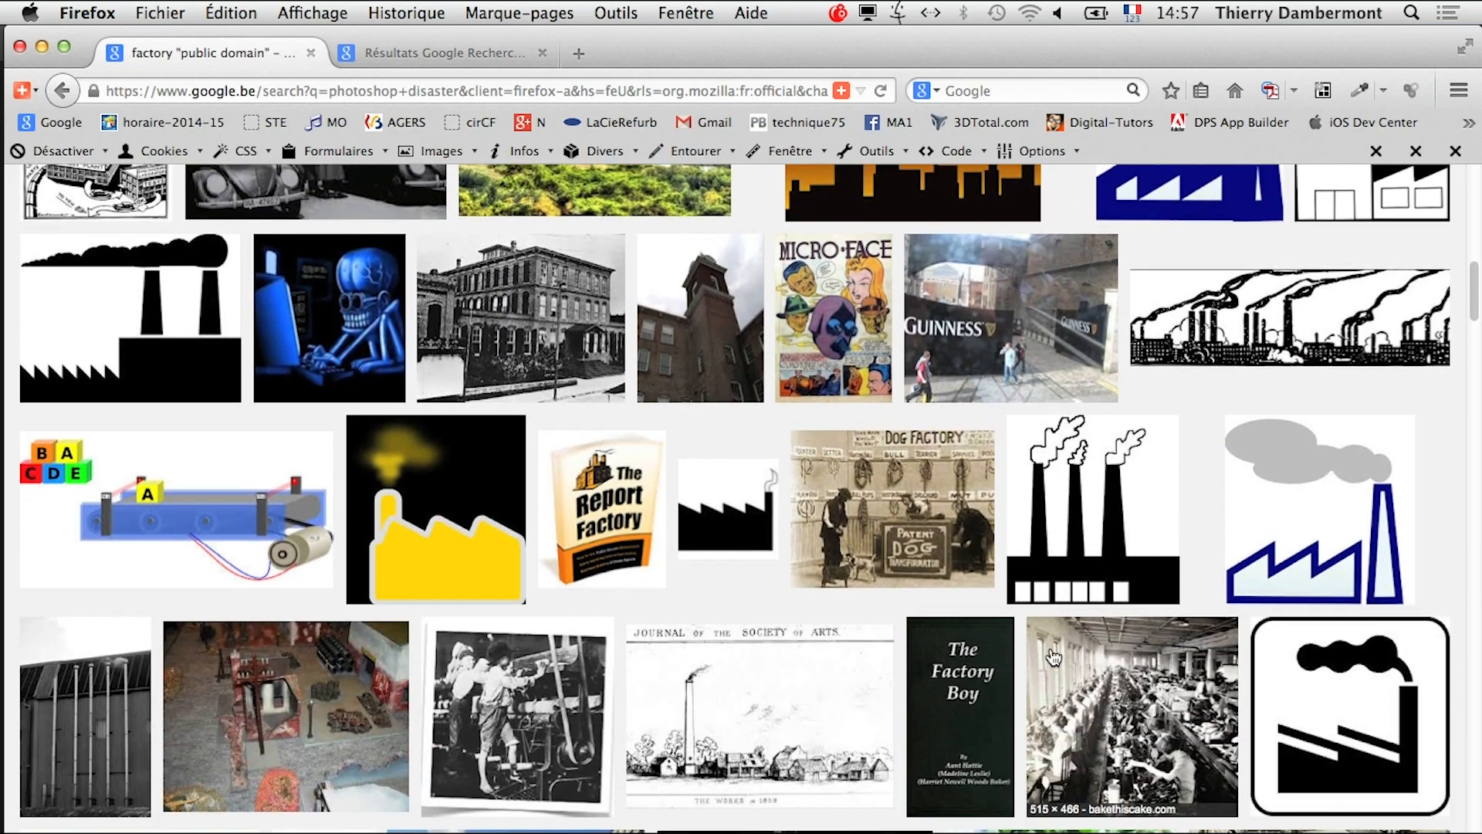
scroll(1055, 657, down, 4)
scroll(1048, 655, down, 3)
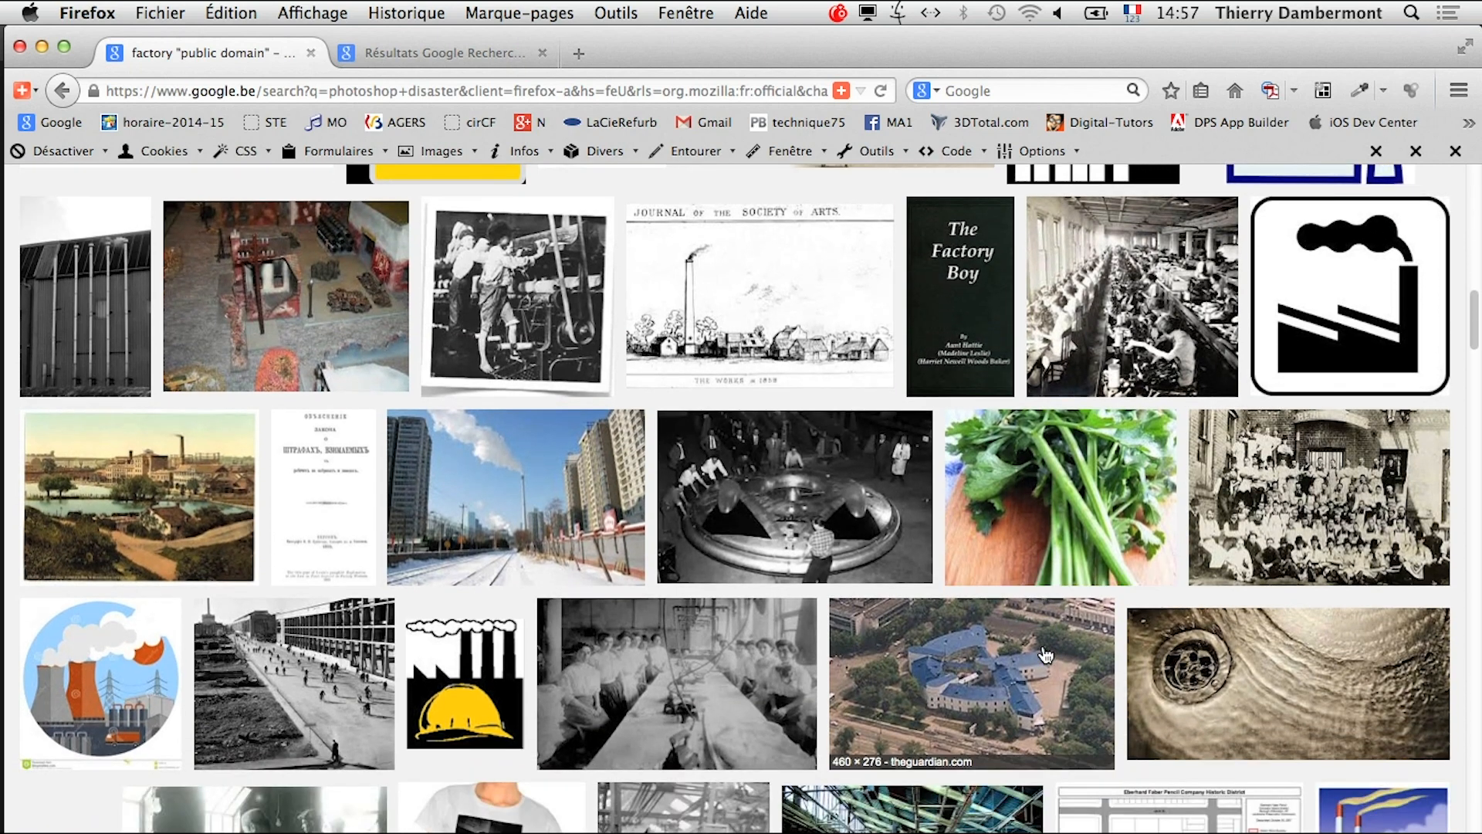
scroll(1046, 655, down, 2)
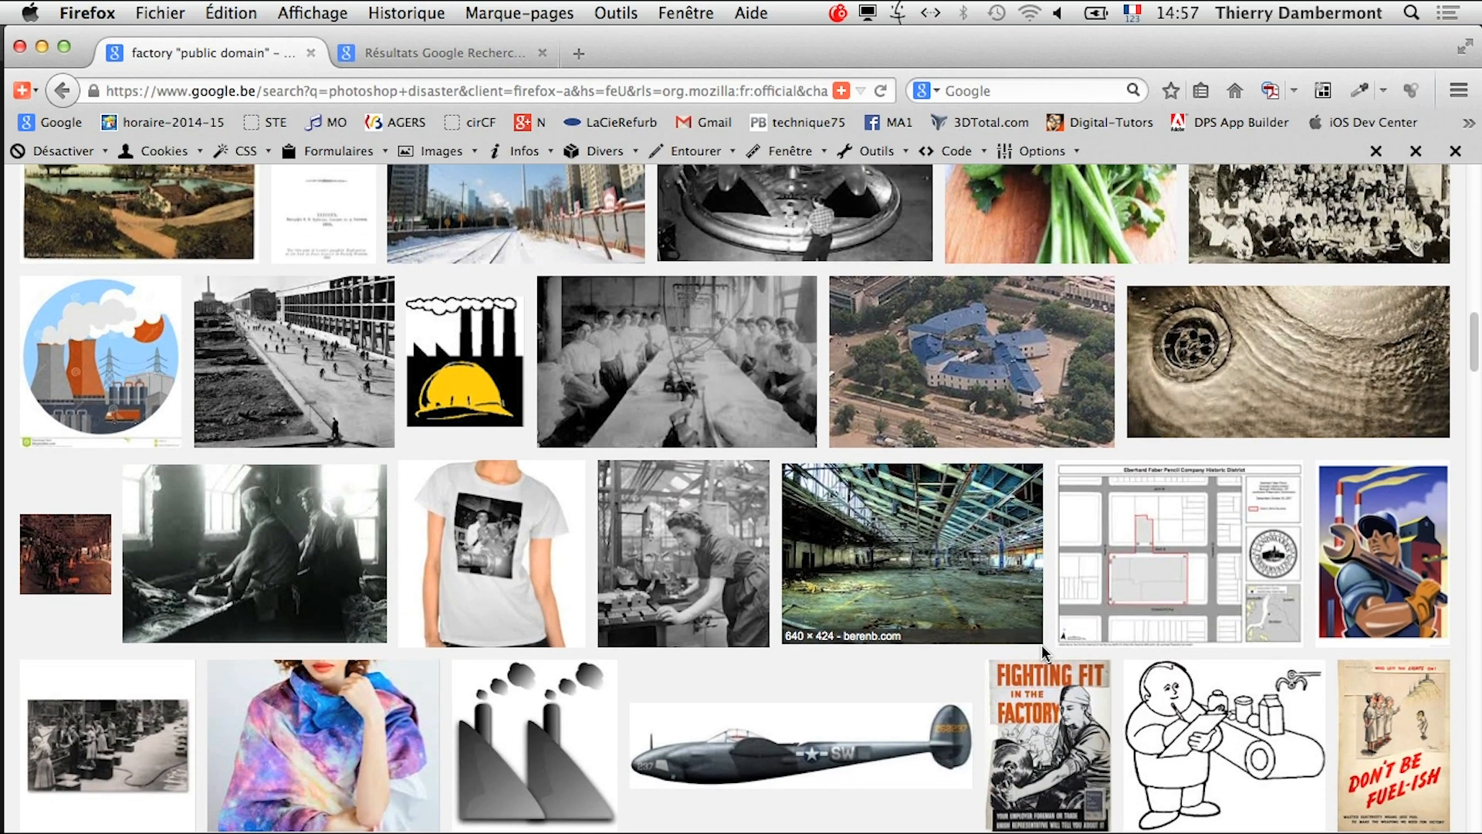
right_click(912, 524)
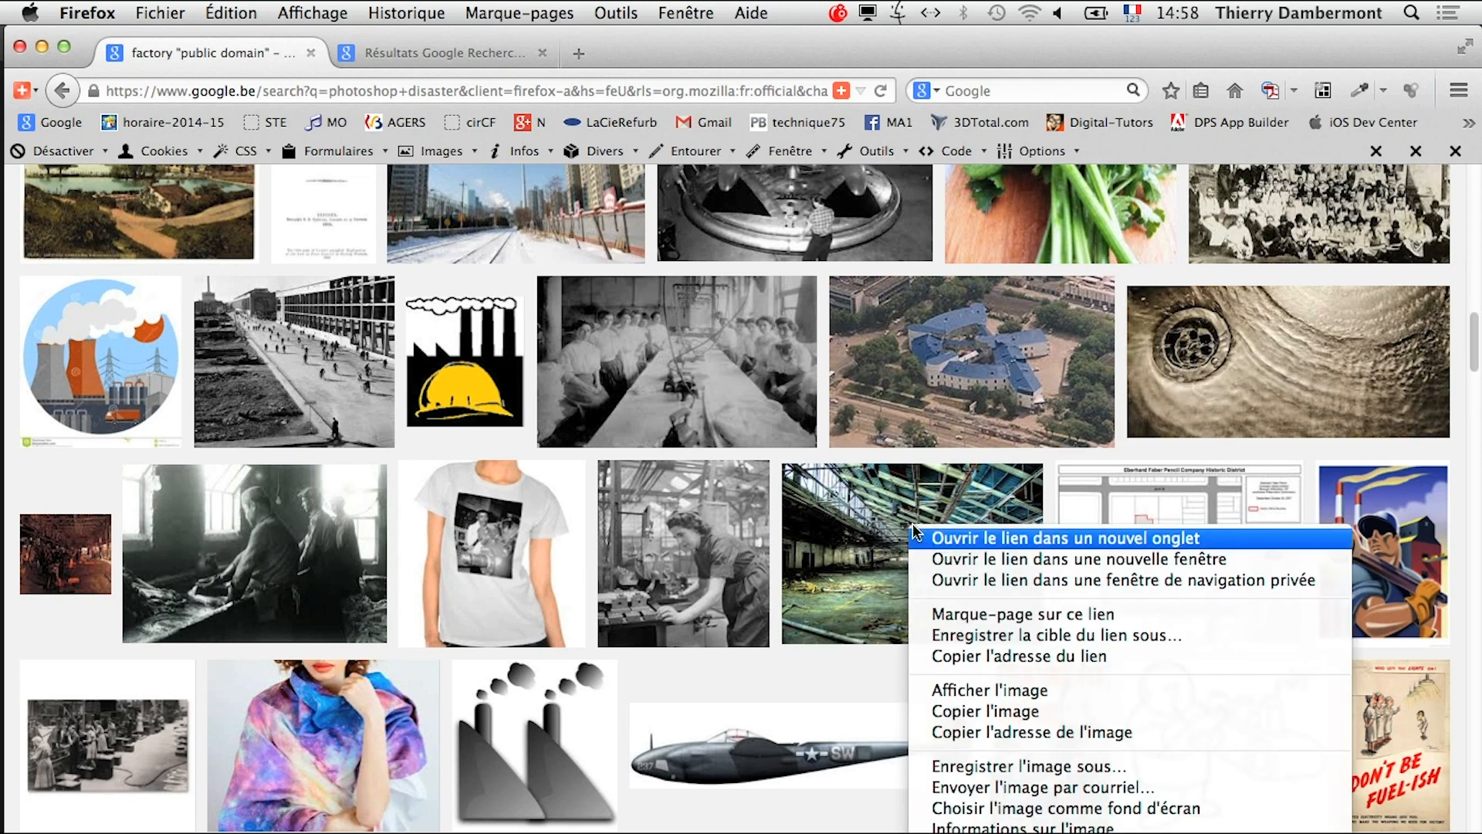
click(936, 538)
click(455, 51)
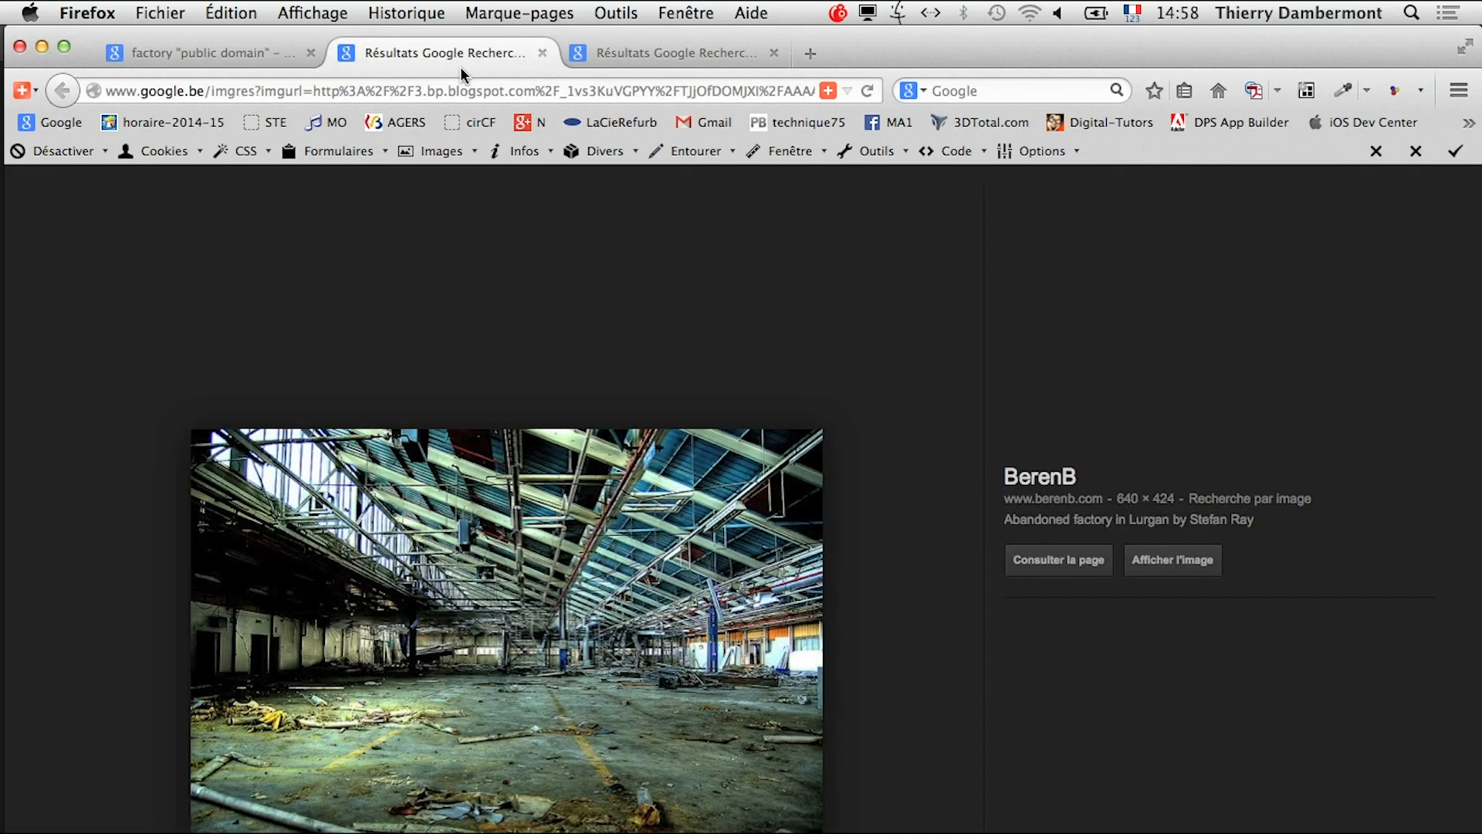
- View the berenb.com factory hall photo on its own and run a search by image for its other sizes
click(1171, 567)
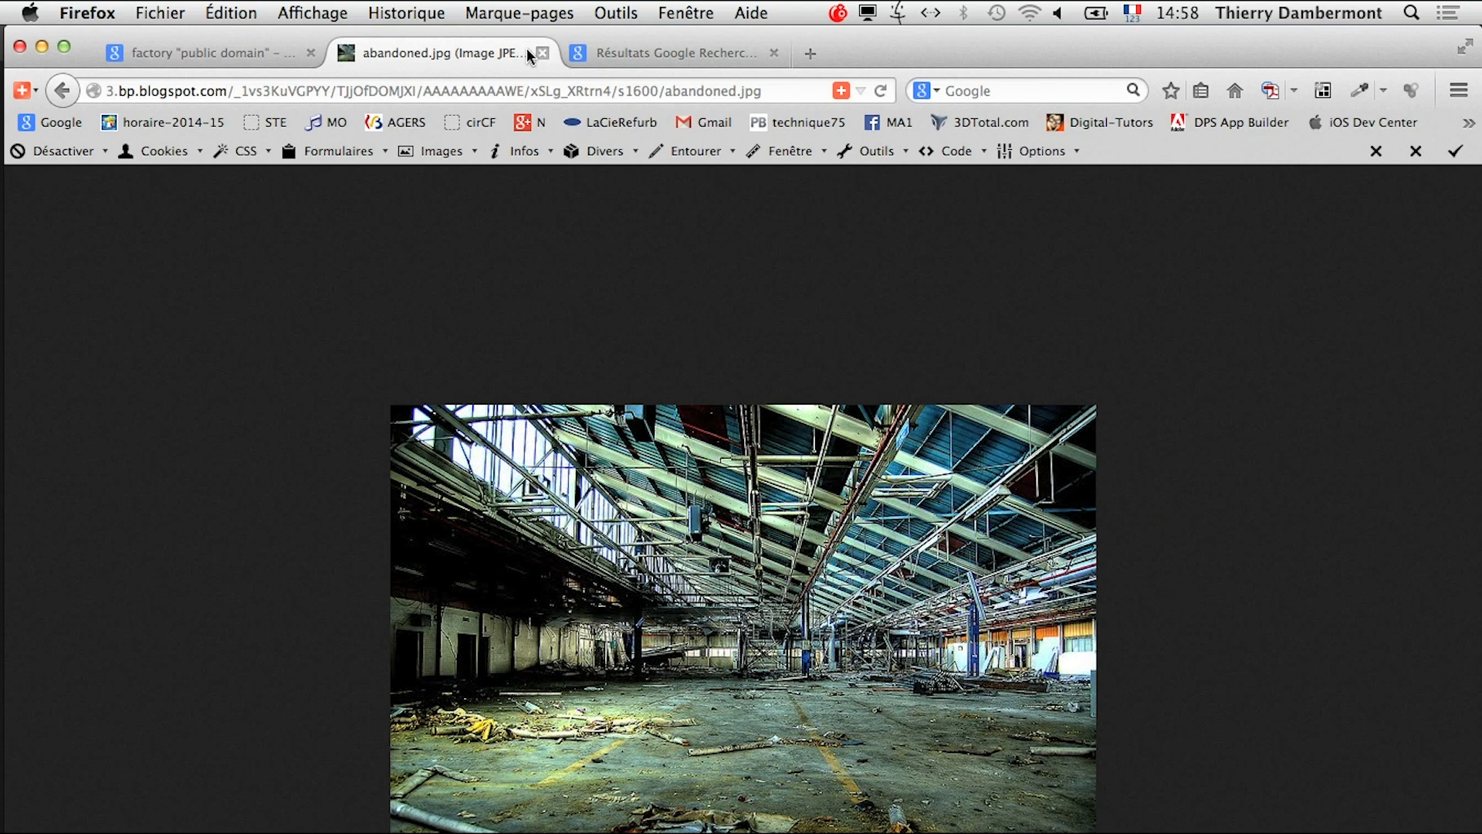
click(77, 92)
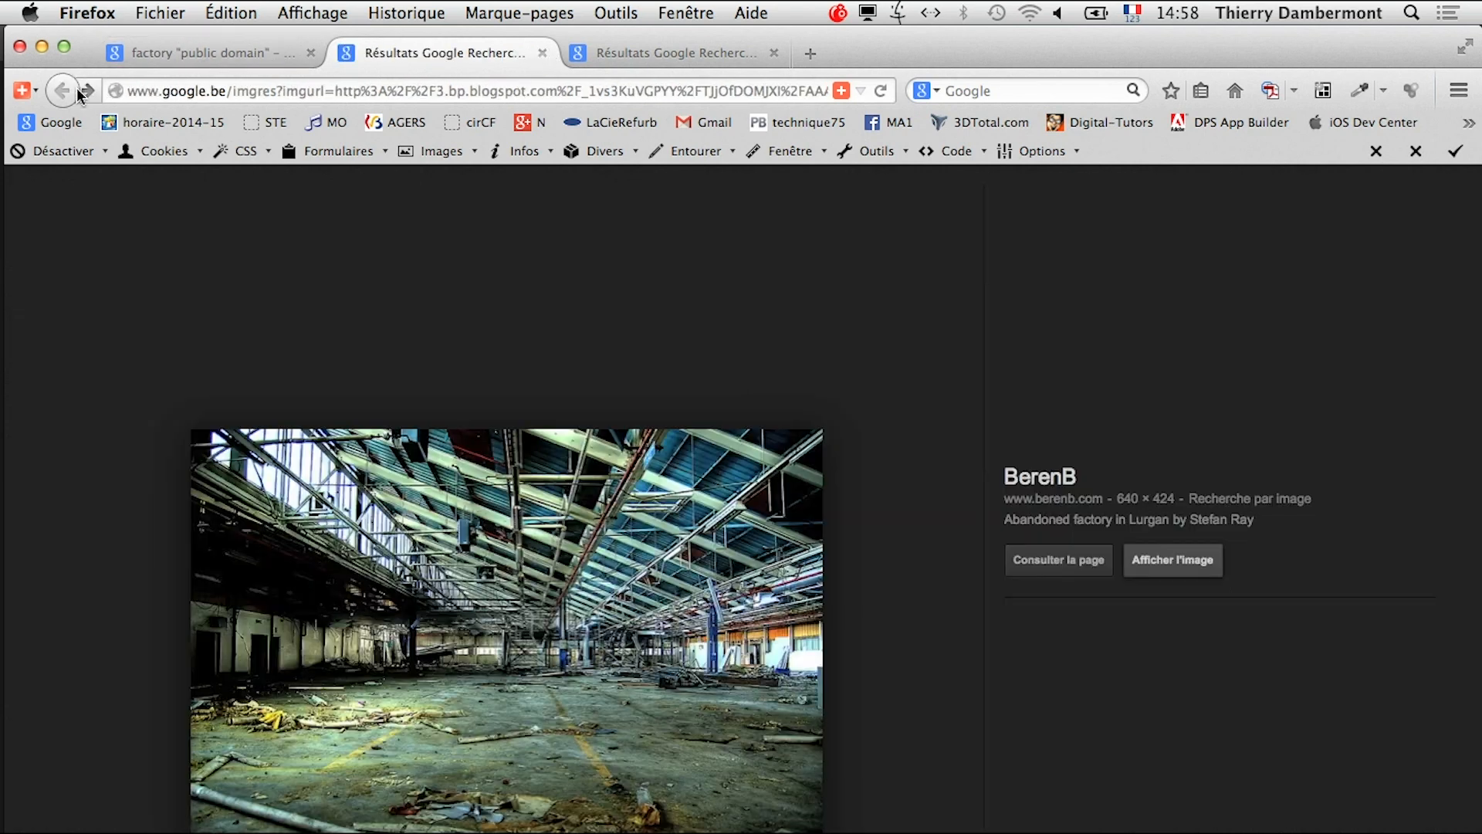
click(1276, 498)
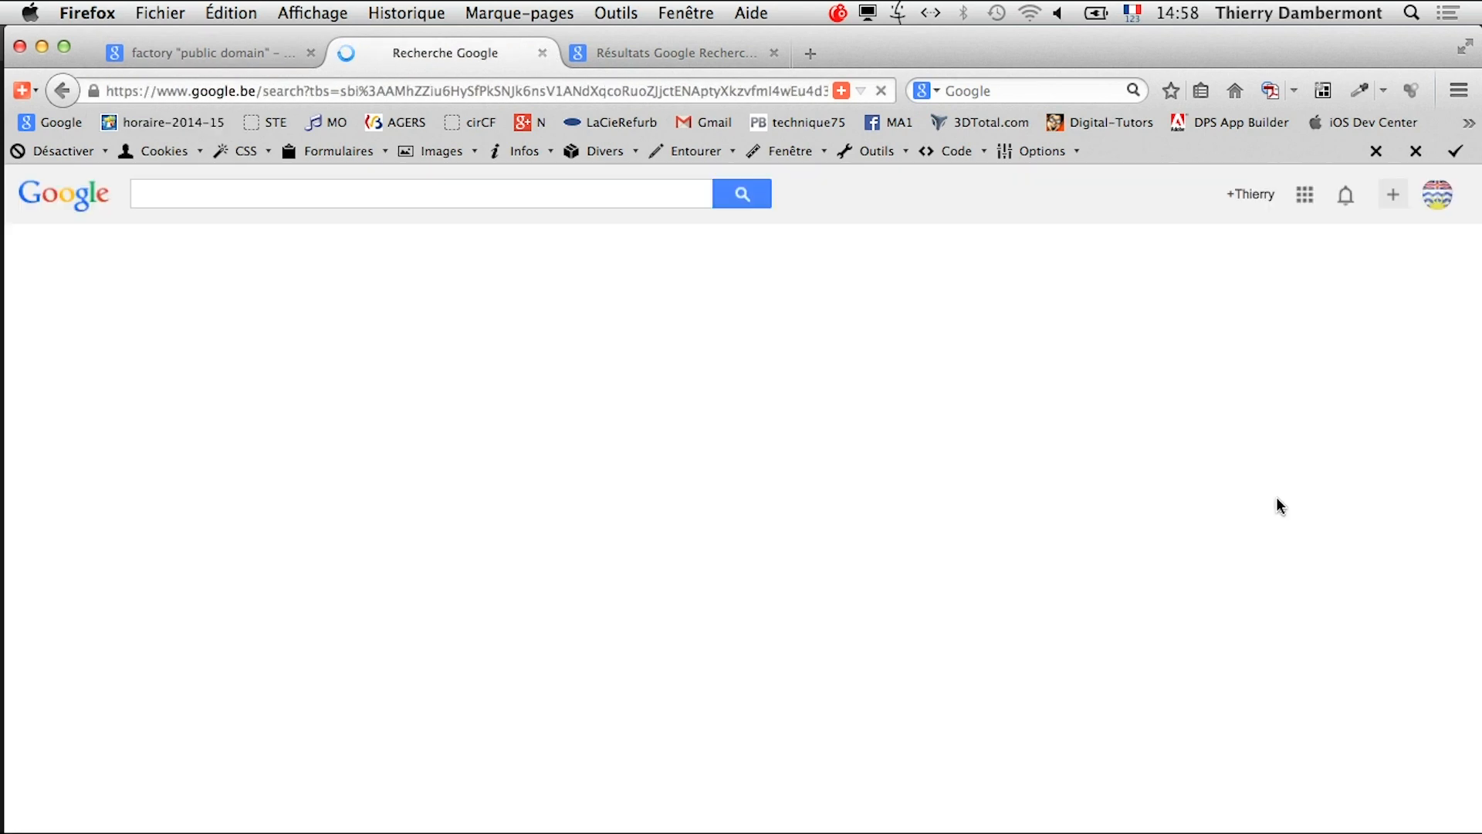
click(360, 411)
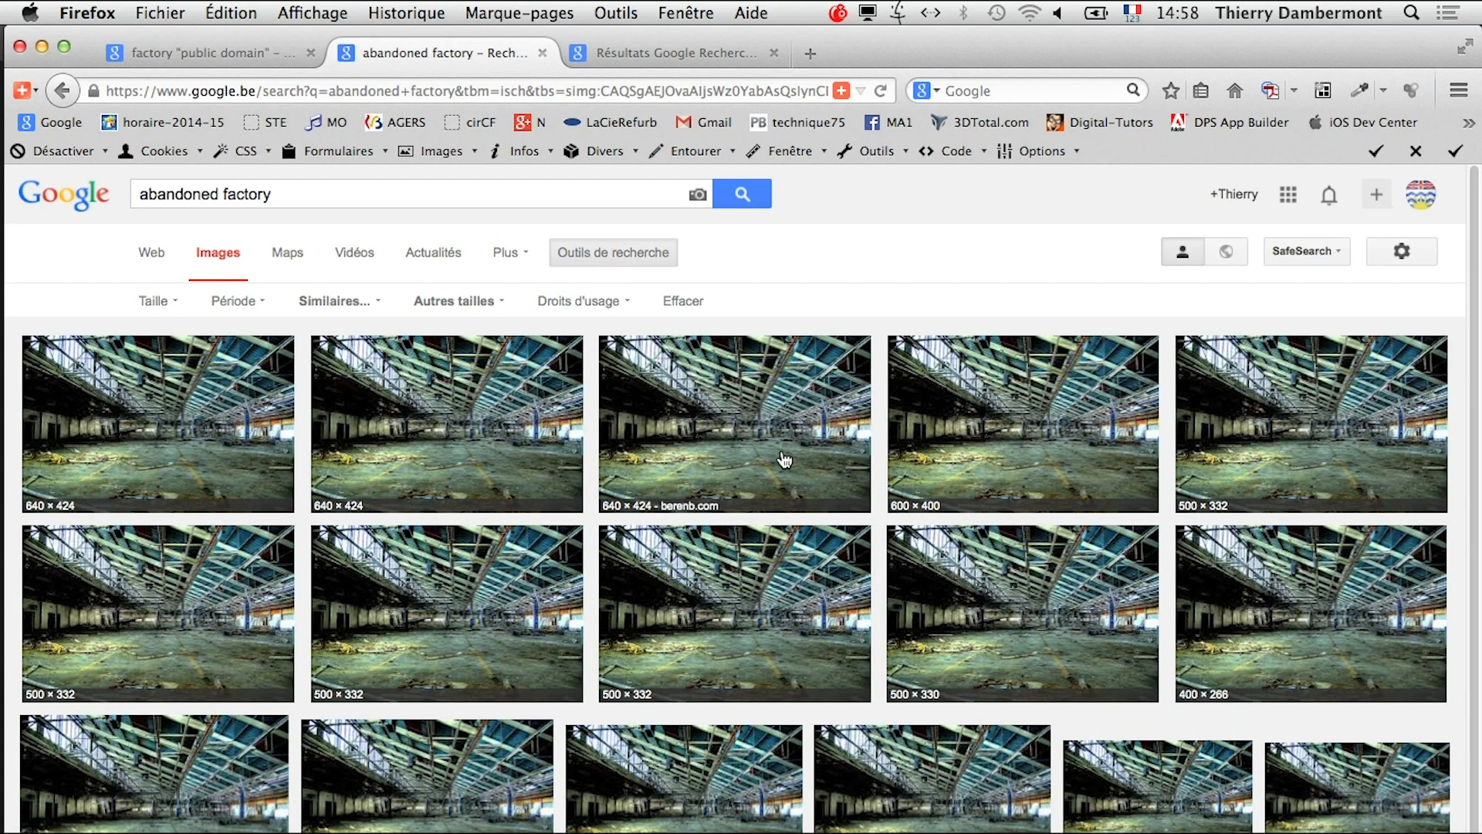
- Display Smith_and_wesson_factory-1908.jpg at full size from its preview tab and return to the factory search results
click(660, 51)
click(1160, 567)
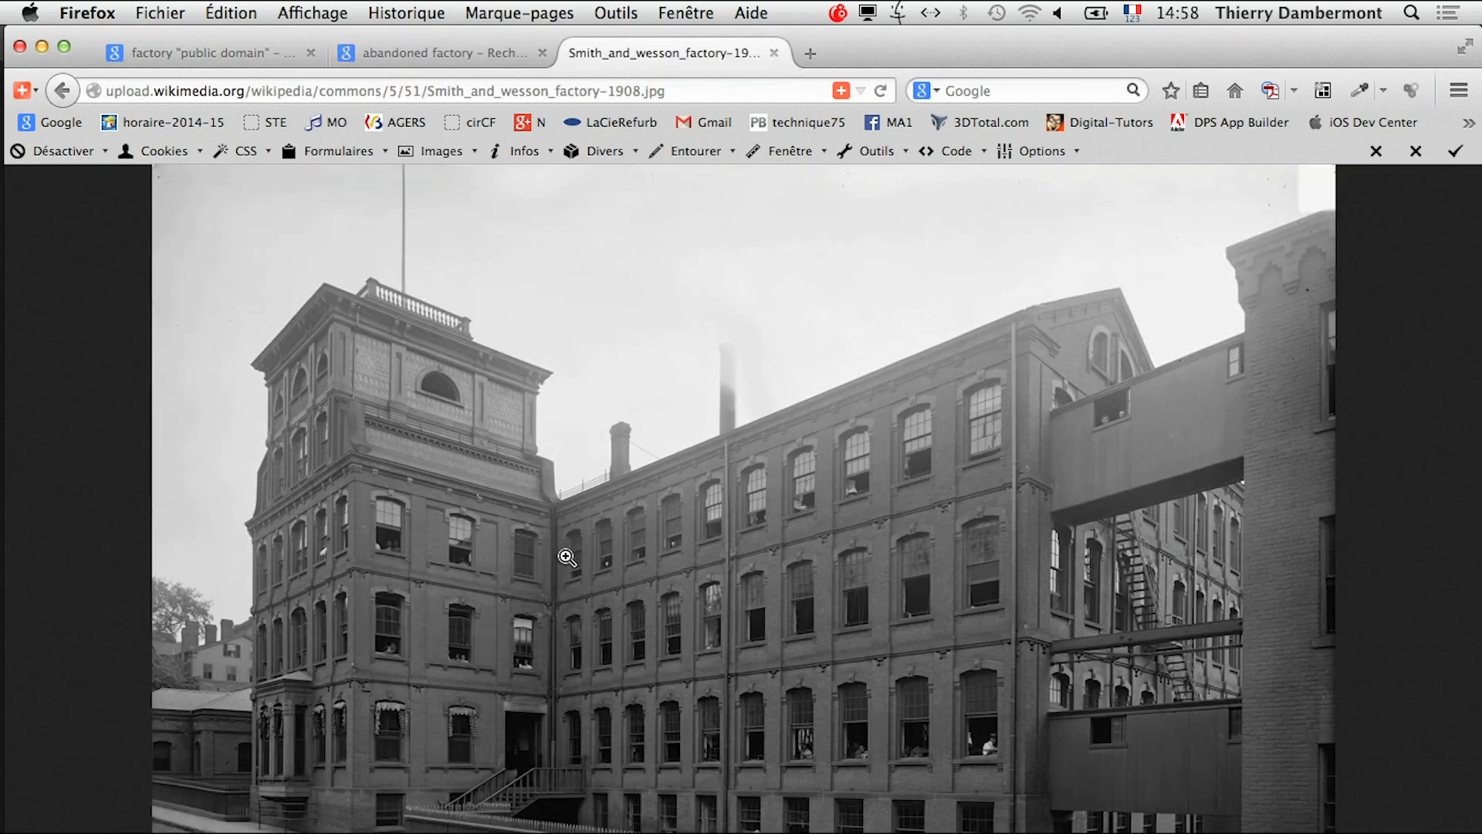
click(226, 51)
- Find the examiner.com brick factory photo further down the results, view it in a new tab and return to the results
scroll(873, 803, down, 10)
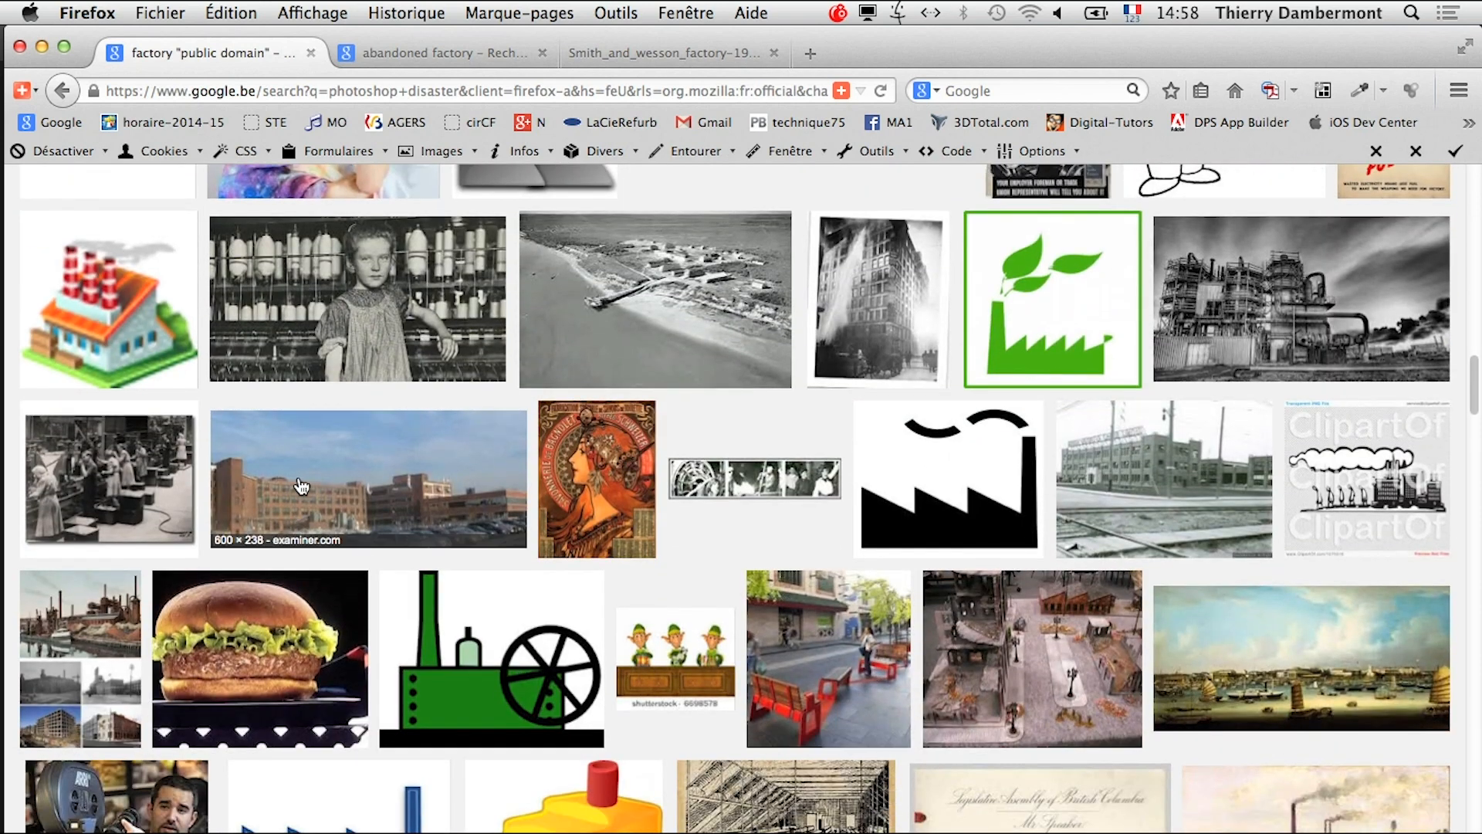
right_click(313, 483)
click(362, 492)
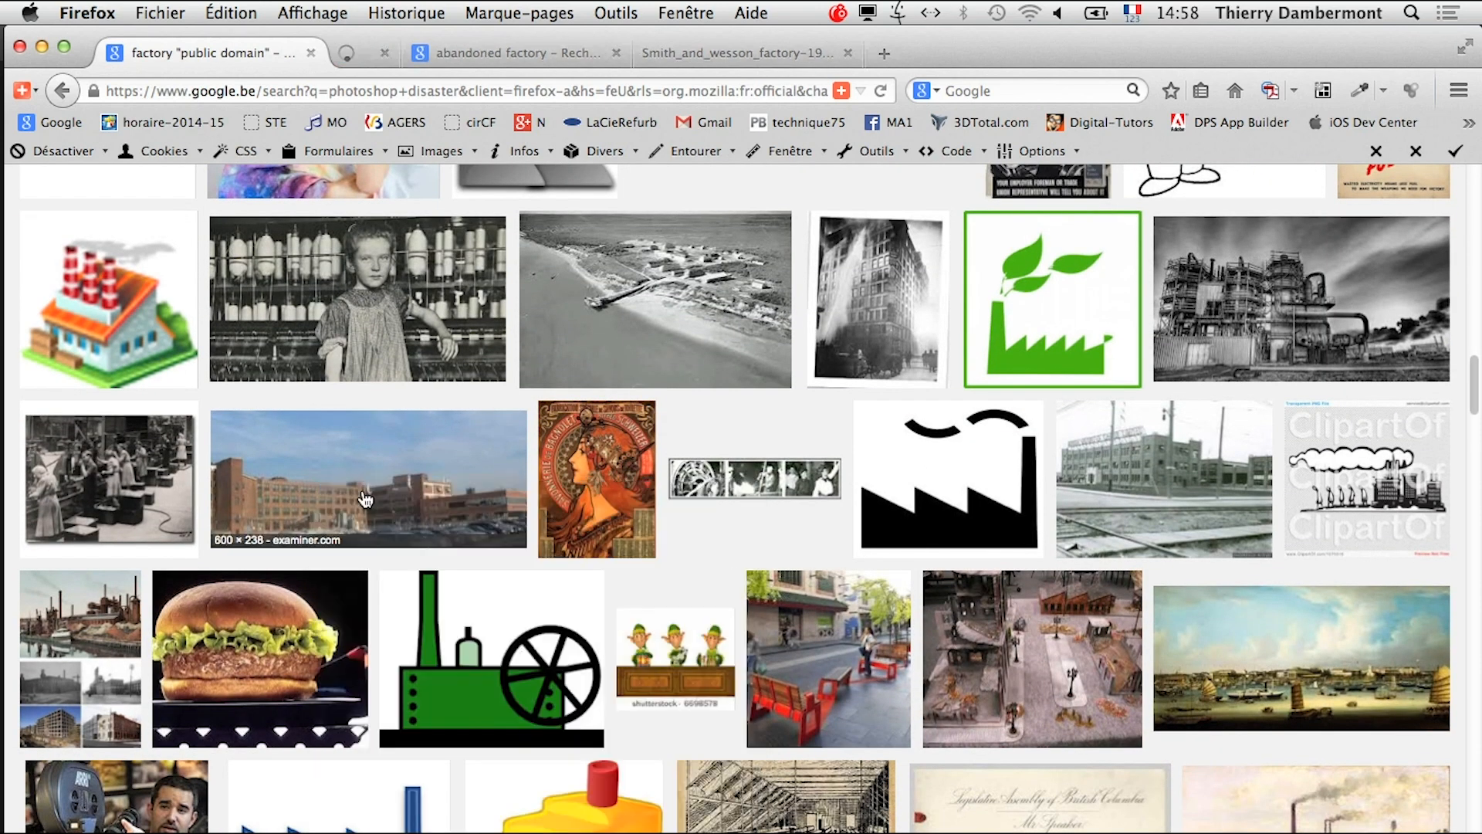
click(475, 54)
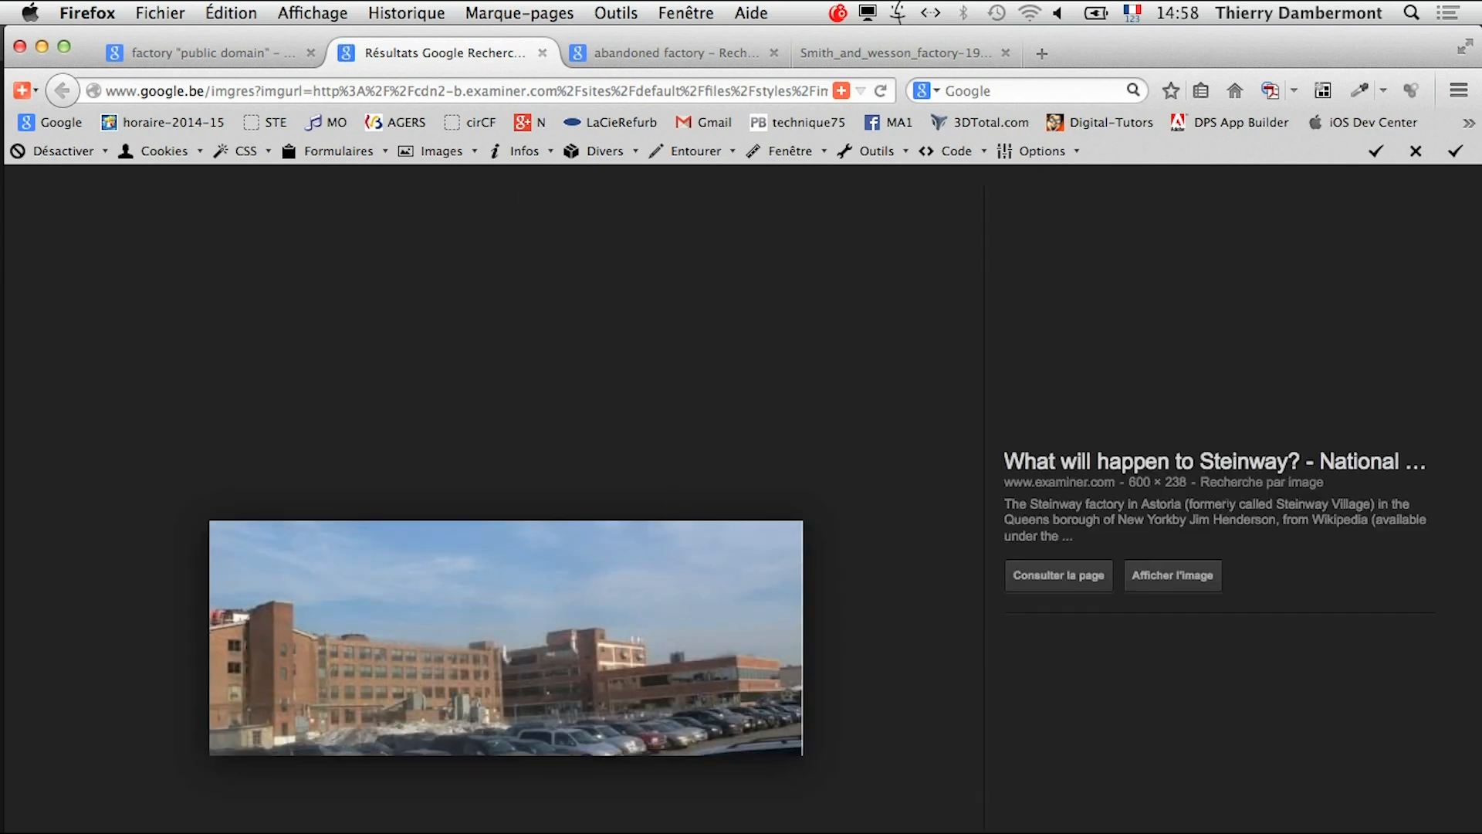
click(239, 54)
- Filter the factory "public domain" image results to the size Grandes
scroll(608, 417, up, 10)
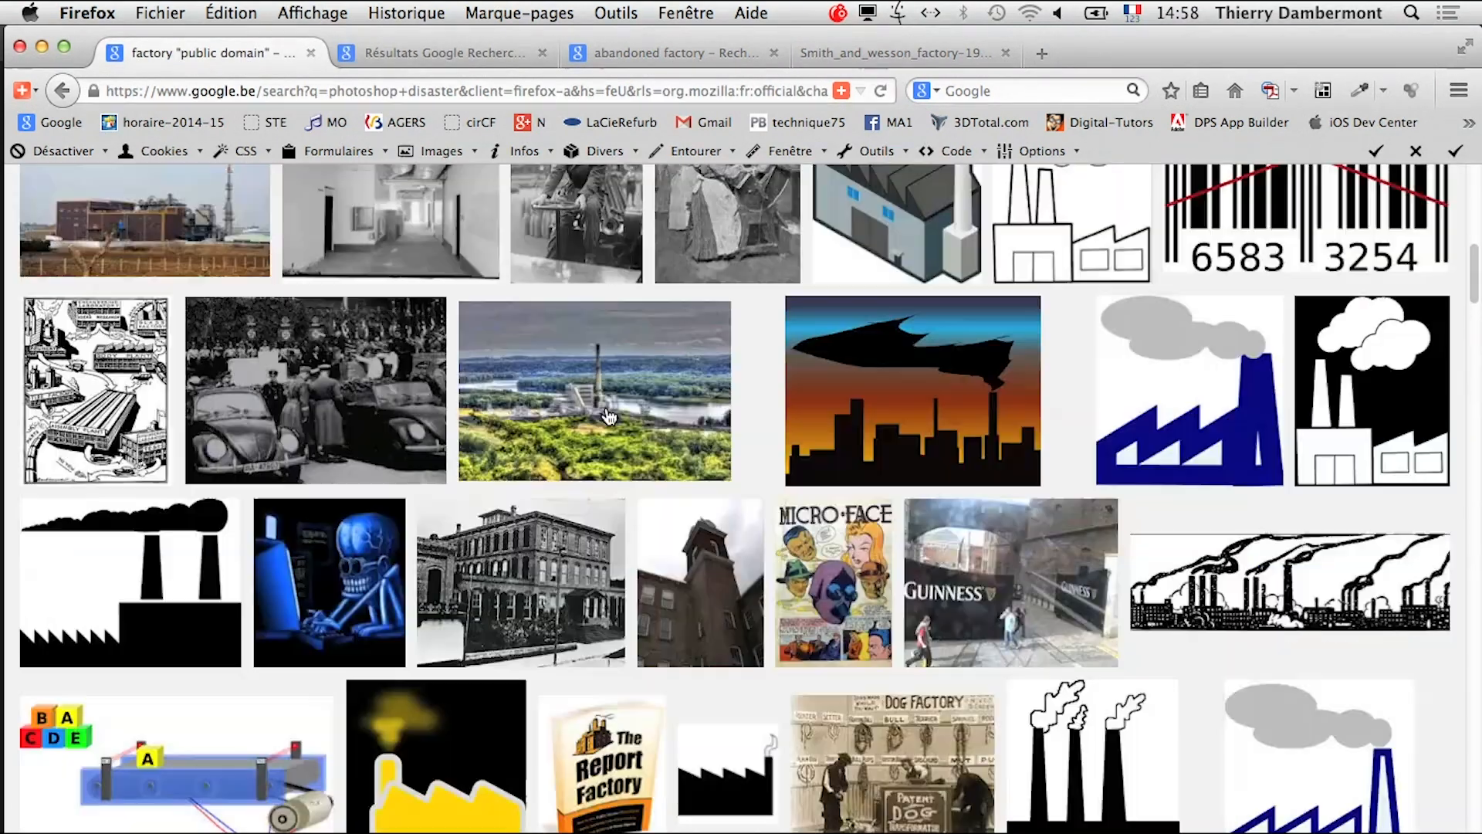
click(625, 253)
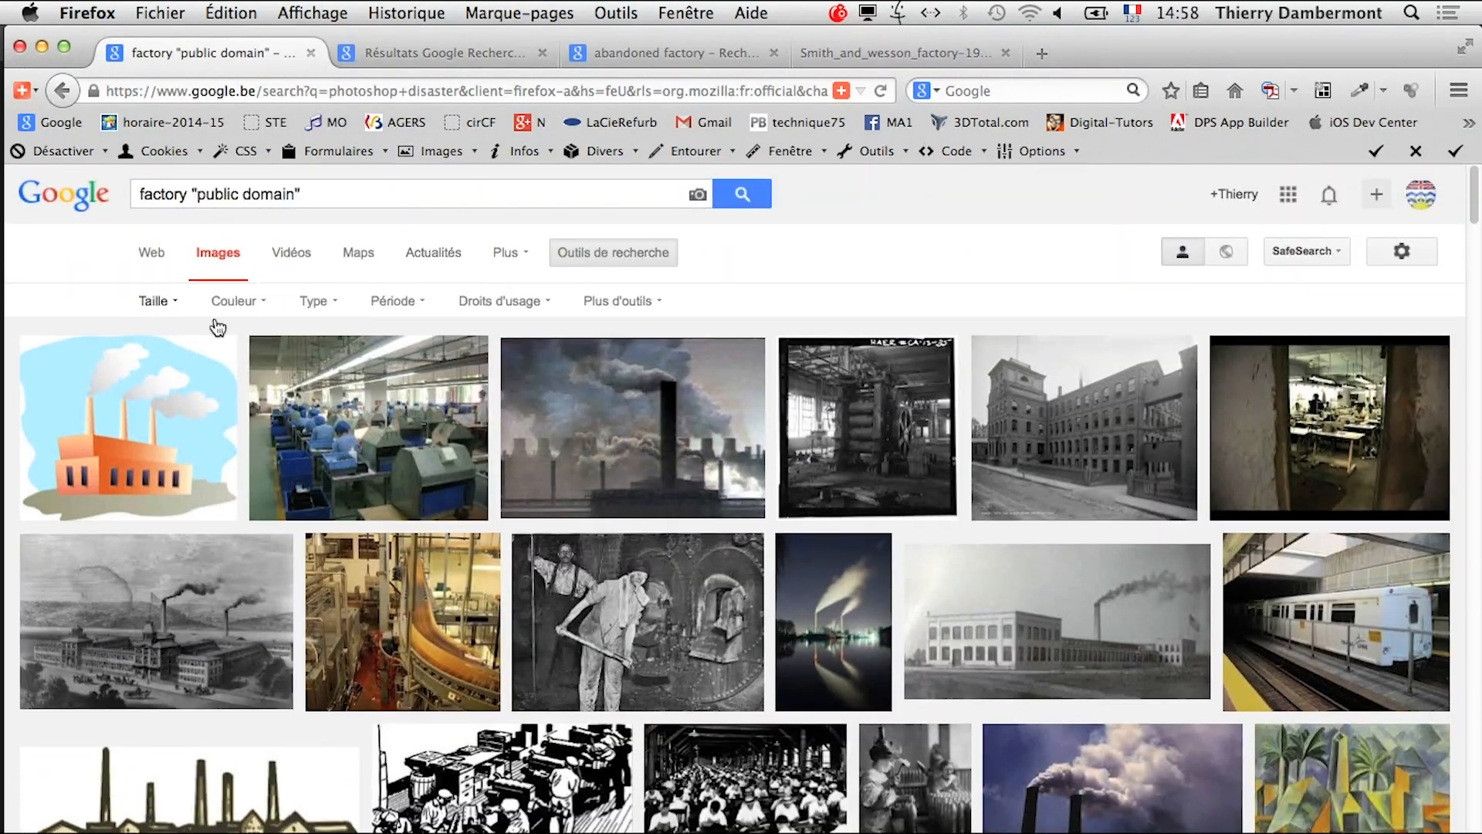
click(154, 301)
click(188, 370)
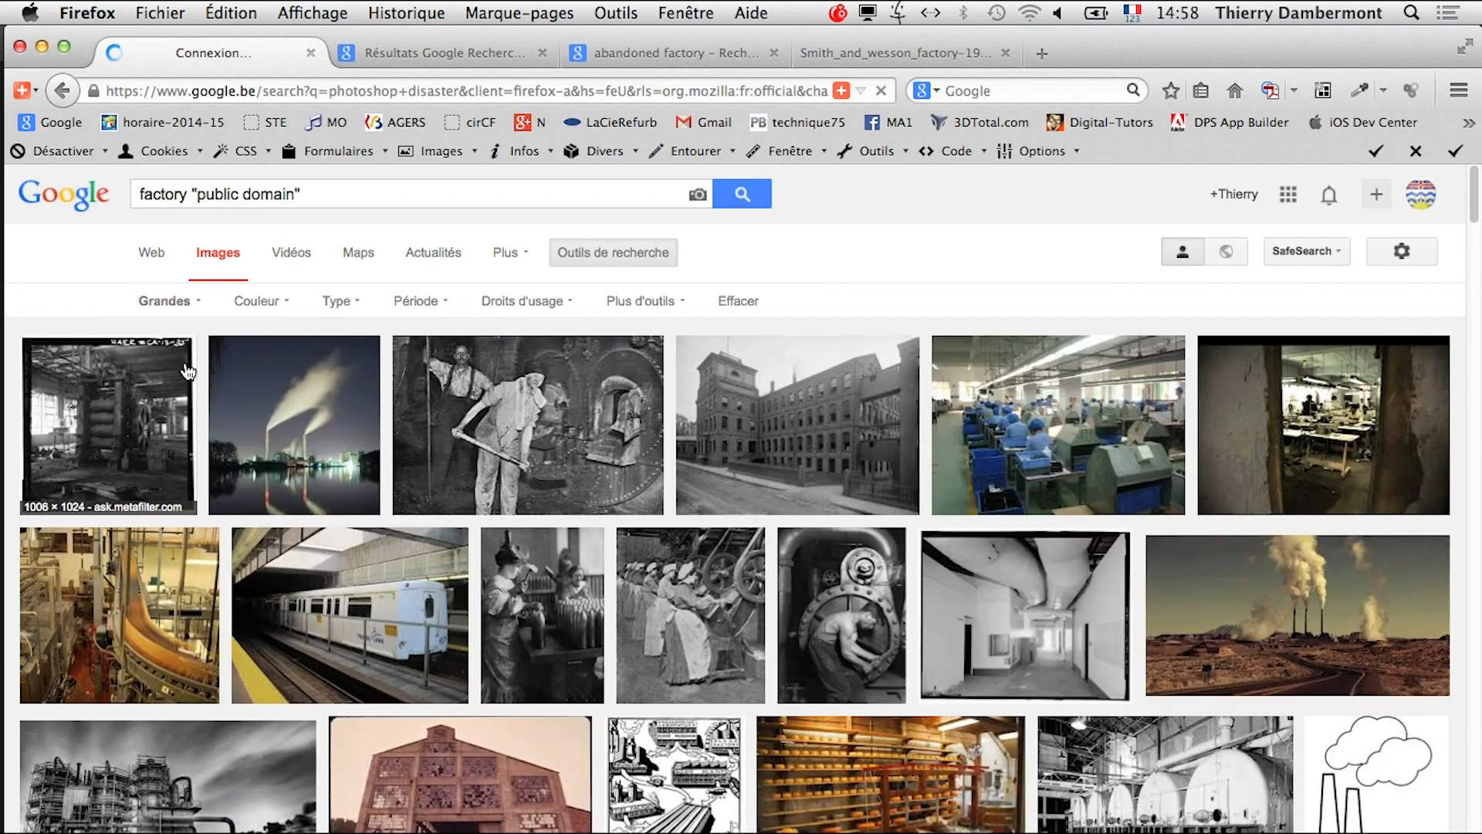
- Find the 3000 × 2041 abandoned factory photo from commons.wikimedia.org, open it in a new tab and display the full-size image
scroll(824, 676, down, 2)
scroll(824, 676, down, 5)
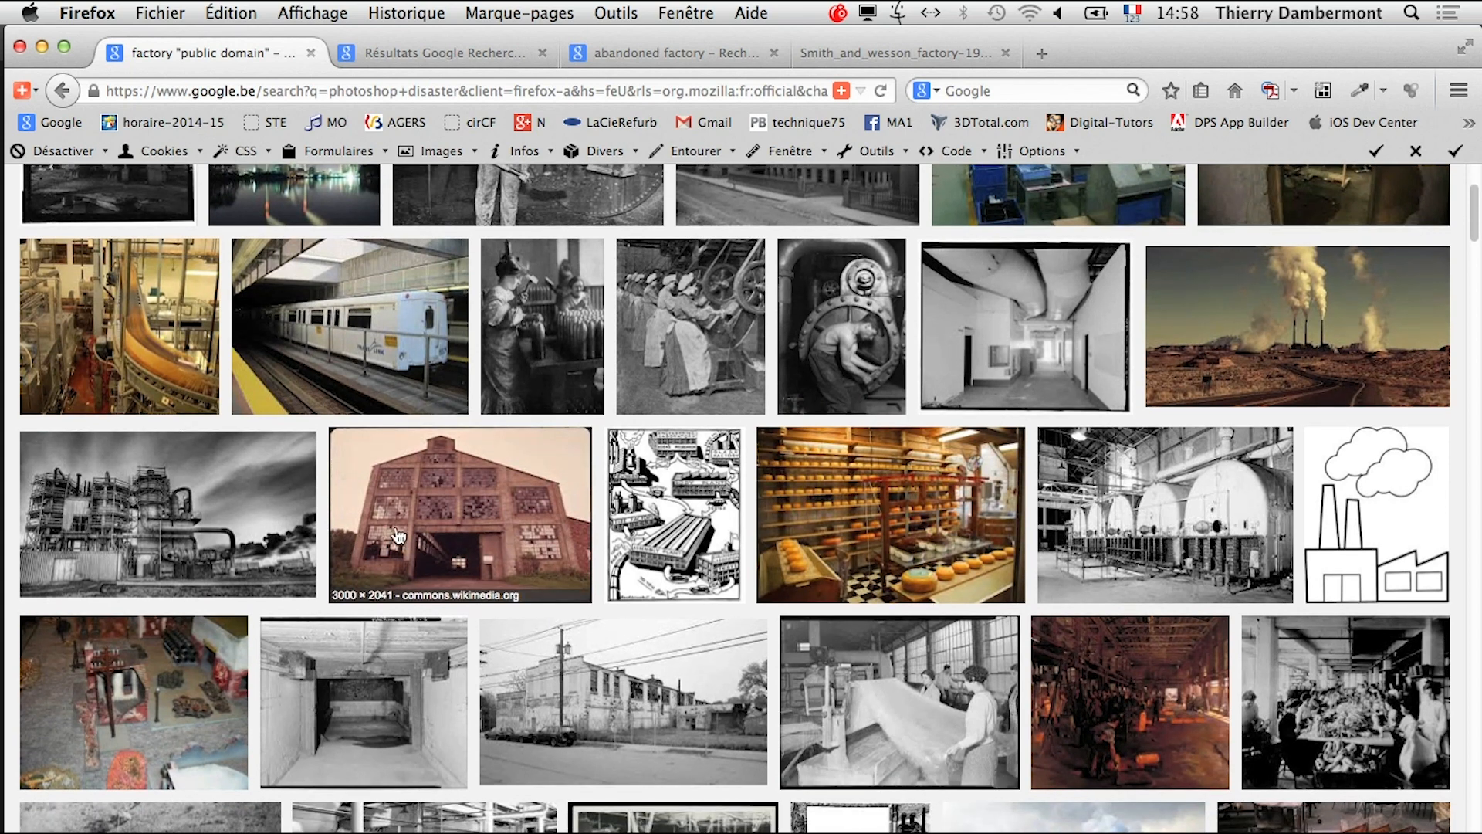
right_click(416, 496)
click(470, 507)
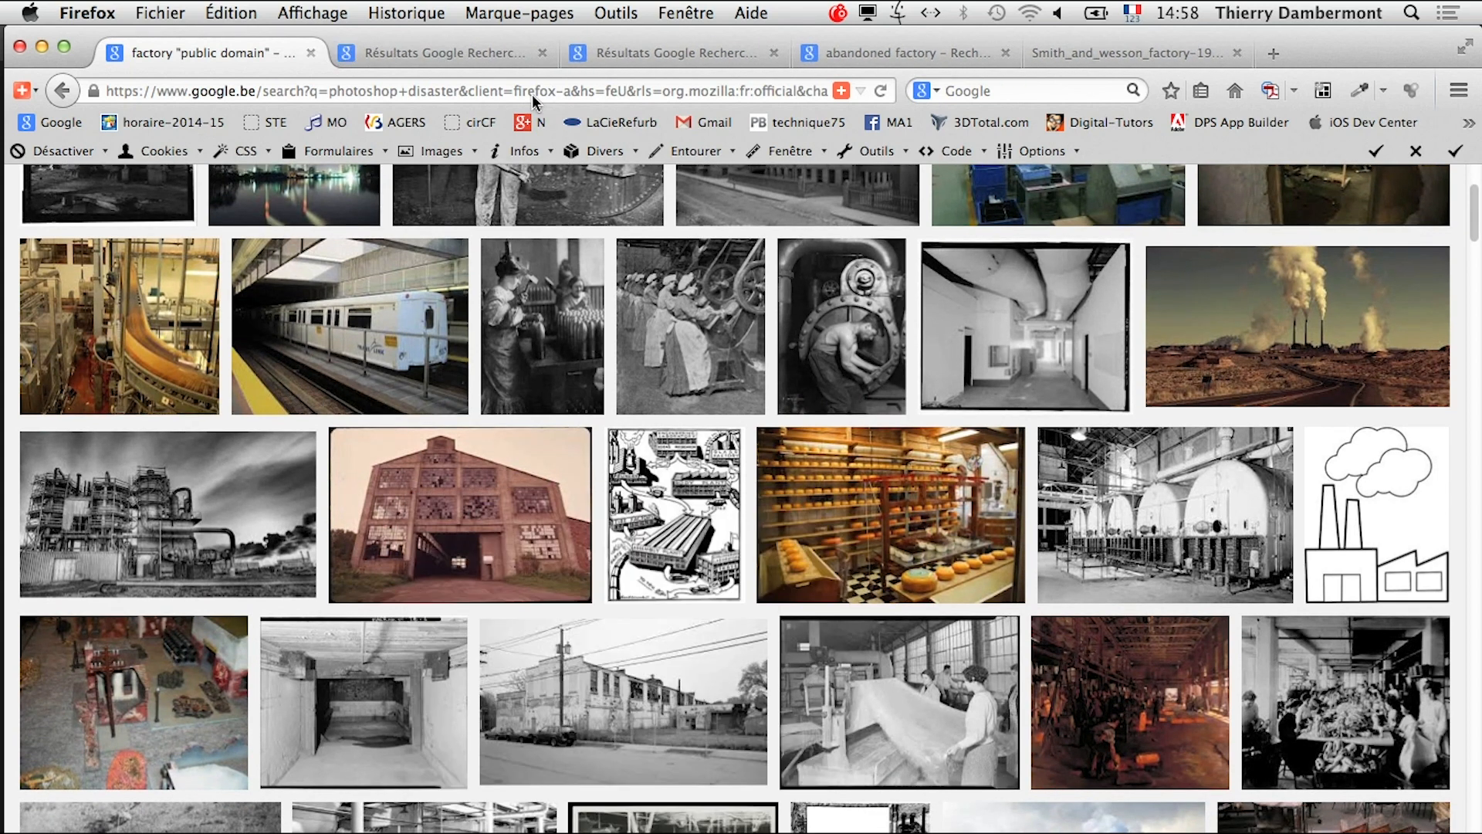
click(443, 48)
click(1160, 575)
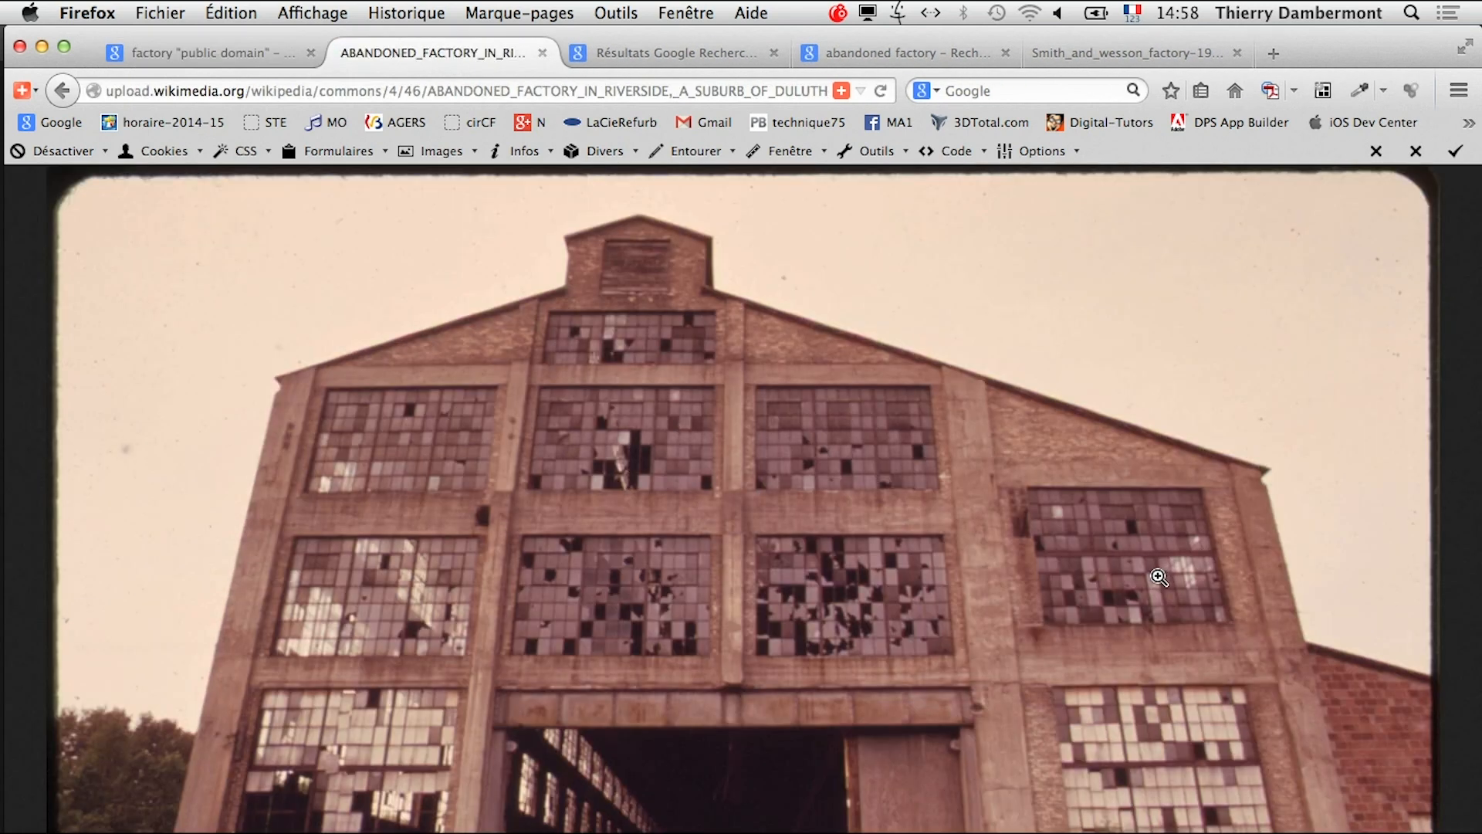
- Close the abandoned factory similar-images tab and the remaining examiner.com preview tab
click(960, 54)
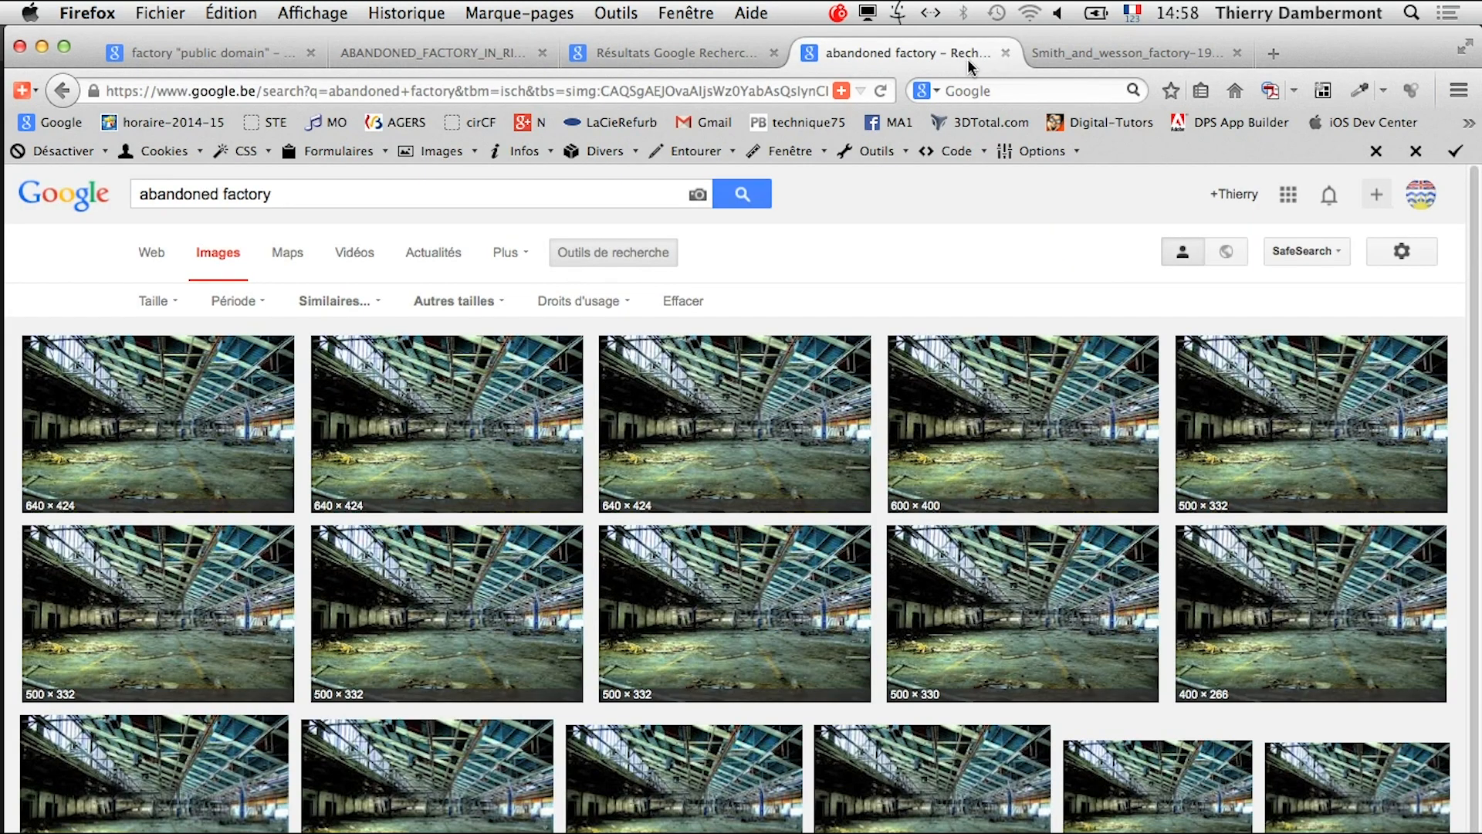
click(1005, 52)
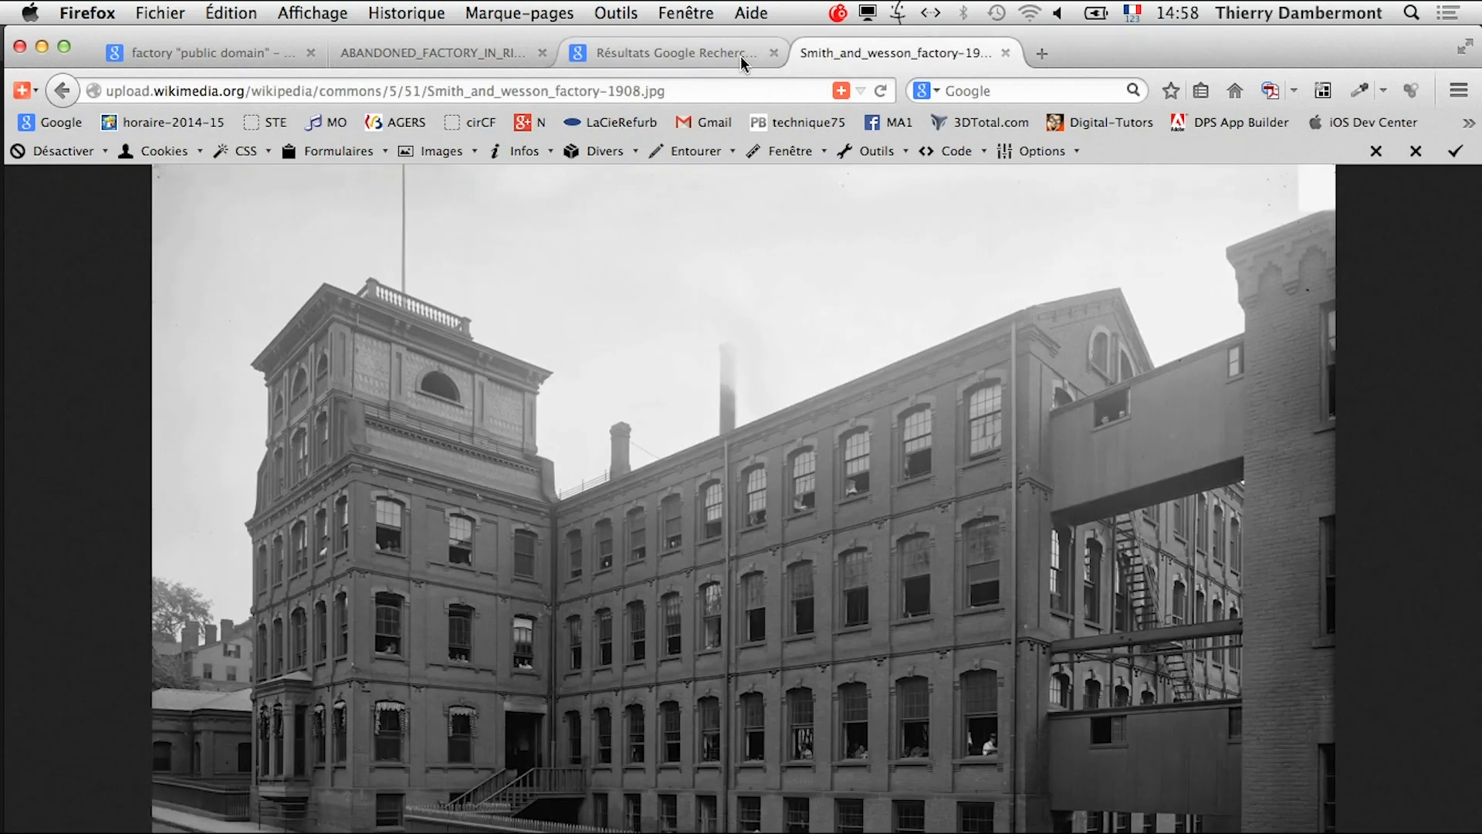
click(772, 54)
- Compare the abandoned Riverside factory photo with the Smith and Wesson factory photo
click(457, 54)
click(651, 51)
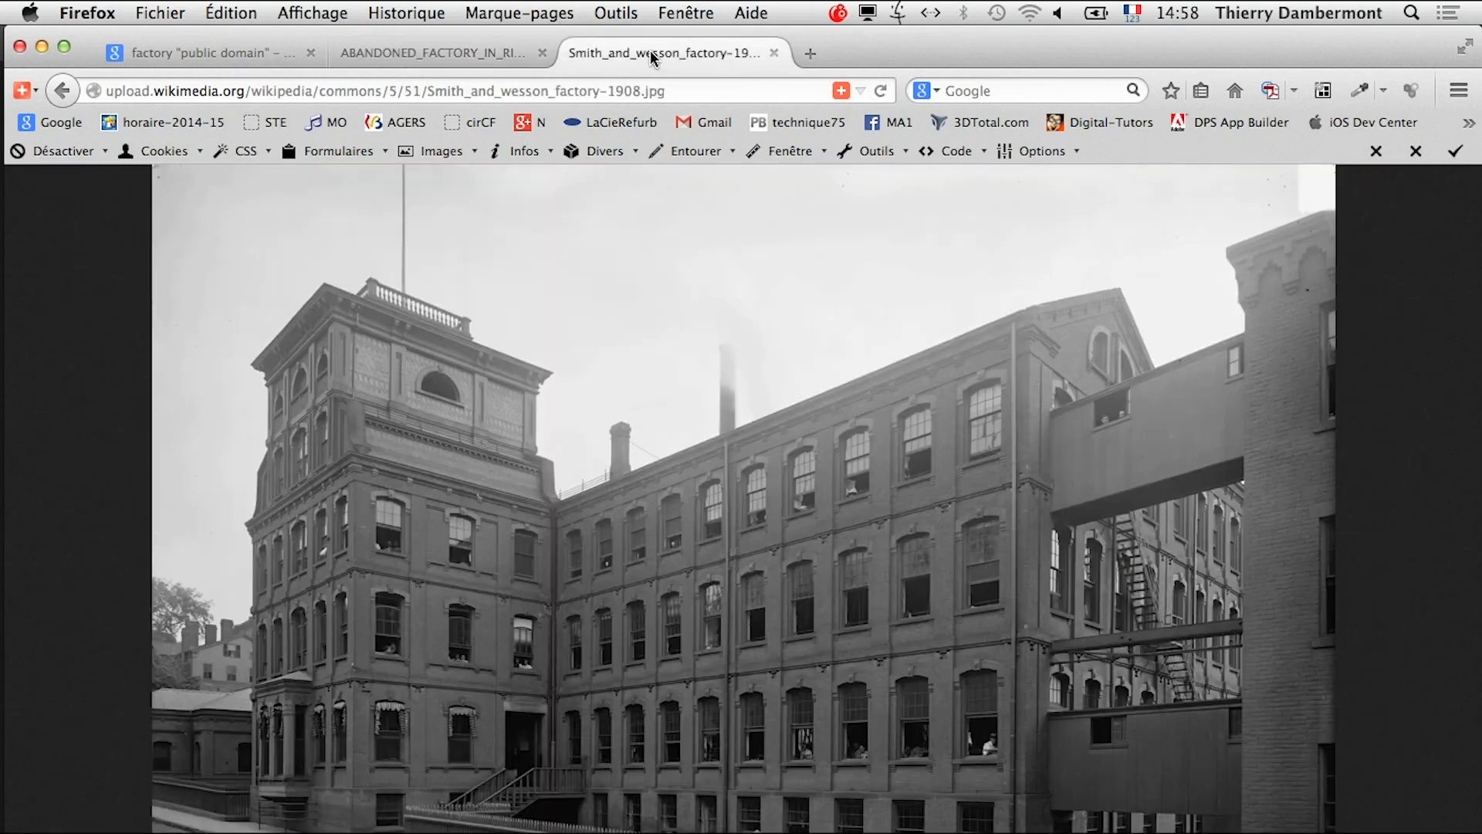
click(419, 51)
click(637, 53)
click(446, 55)
click(664, 50)
- Recheck the first rows of the factory search results and return to the Smith and Wesson factory photo
right_click(674, 538)
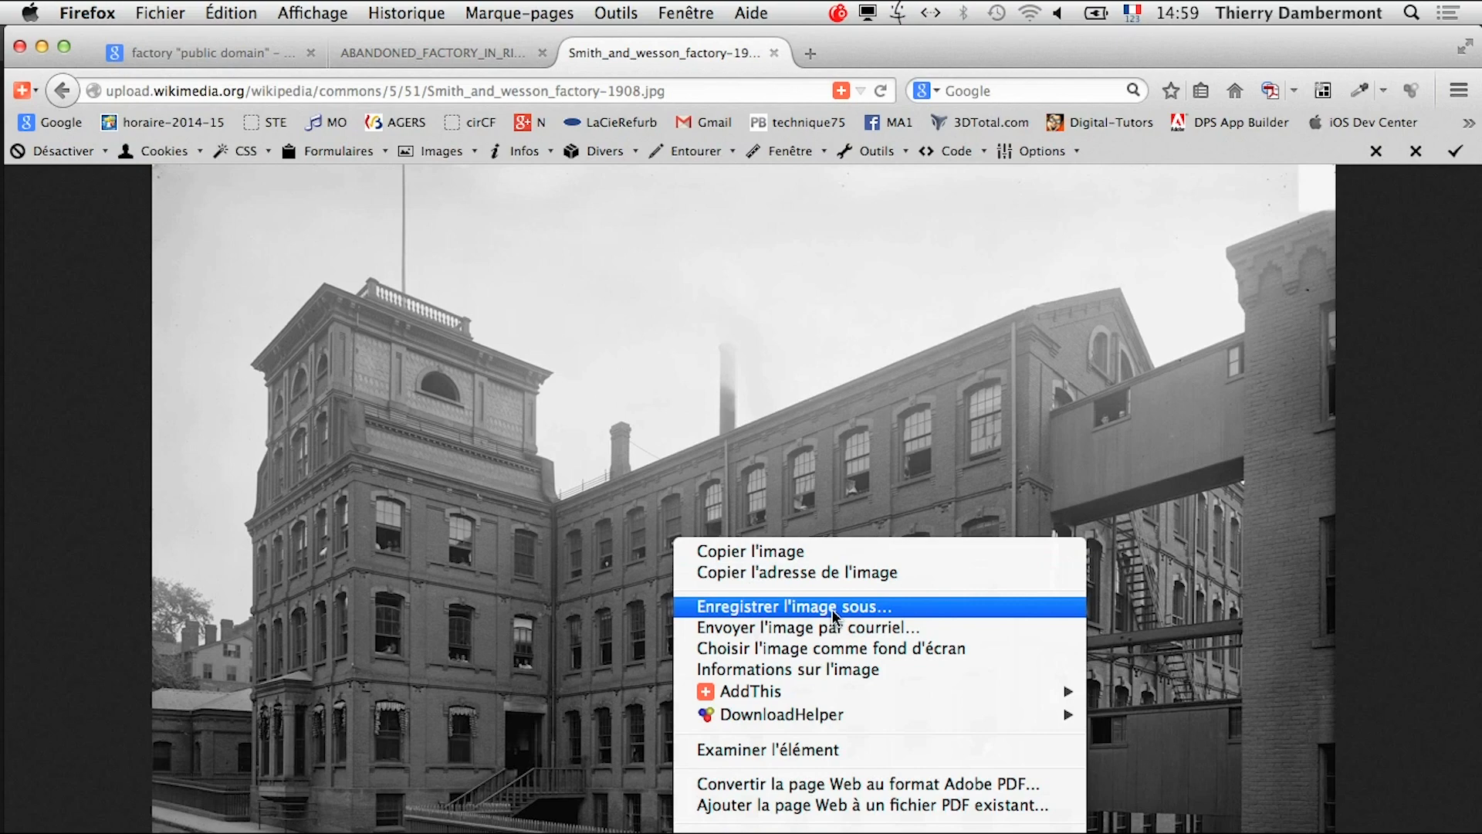
click(203, 55)
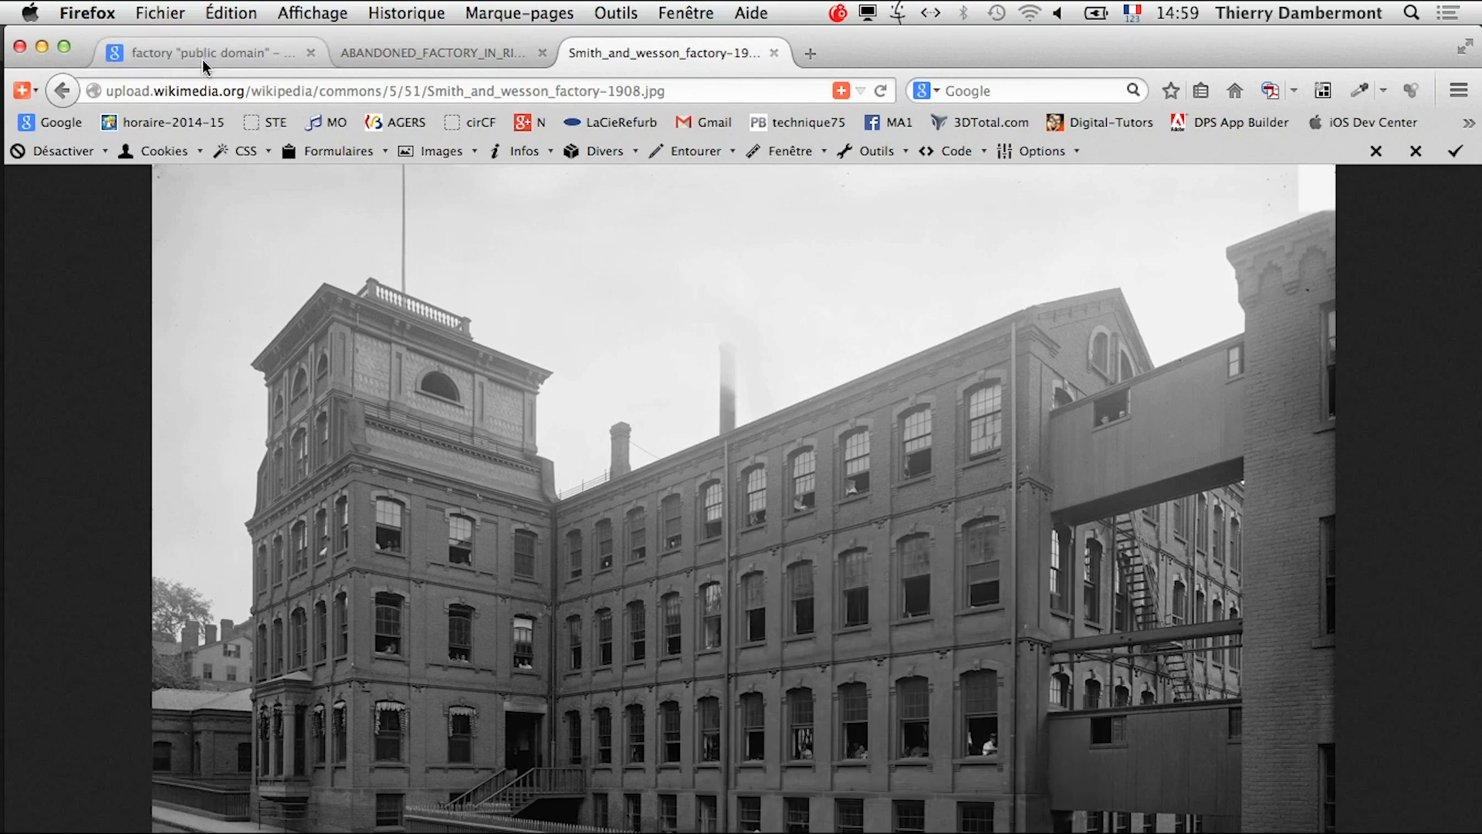
click(203, 56)
scroll(350, 369, up, 5)
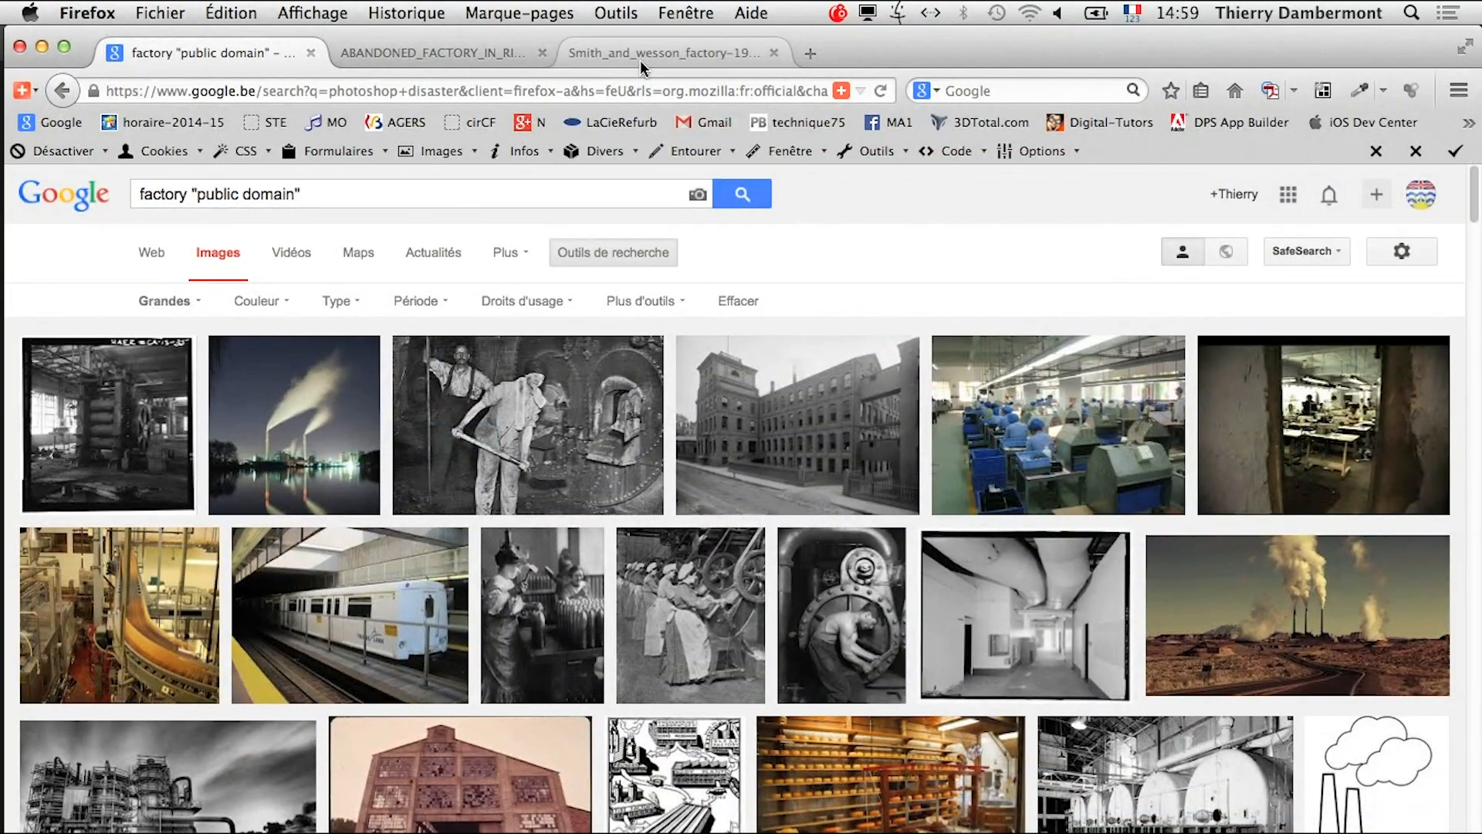
click(643, 56)
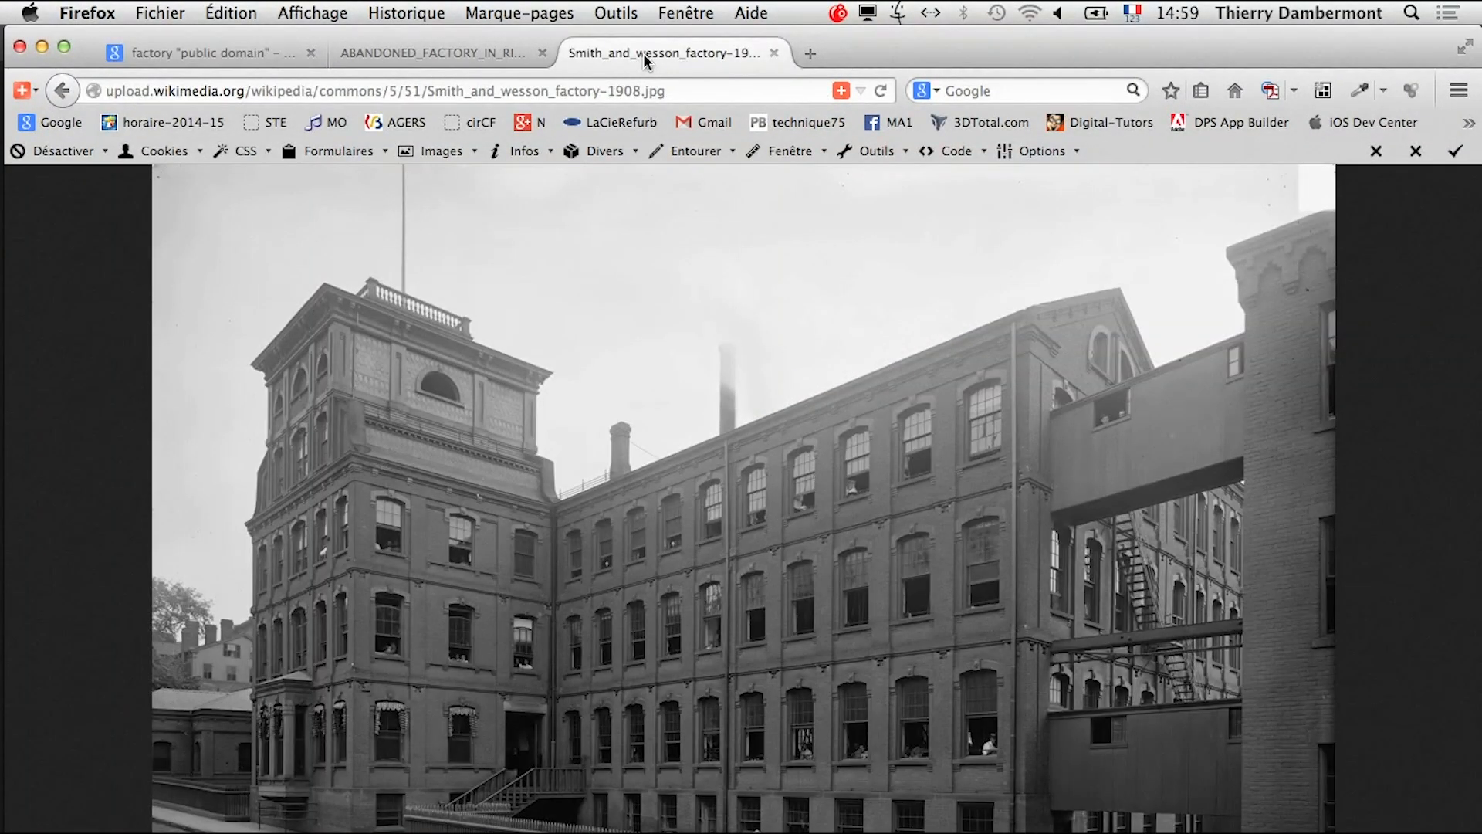
- Save the abandoned Riverside factory photo into the PS-2014-09-02 folder under its suggested file name
click(457, 54)
right_click(721, 485)
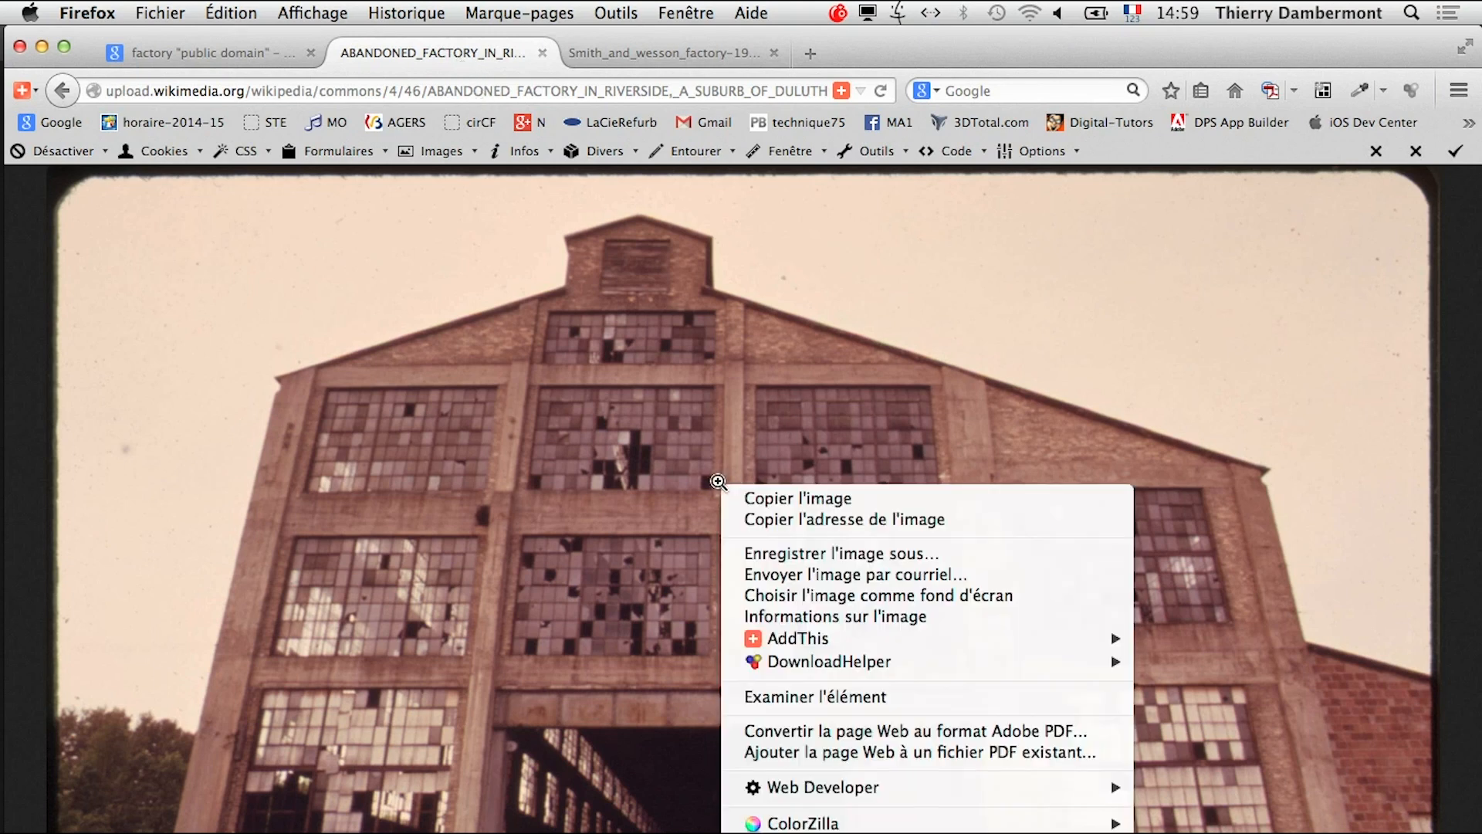
click(919, 556)
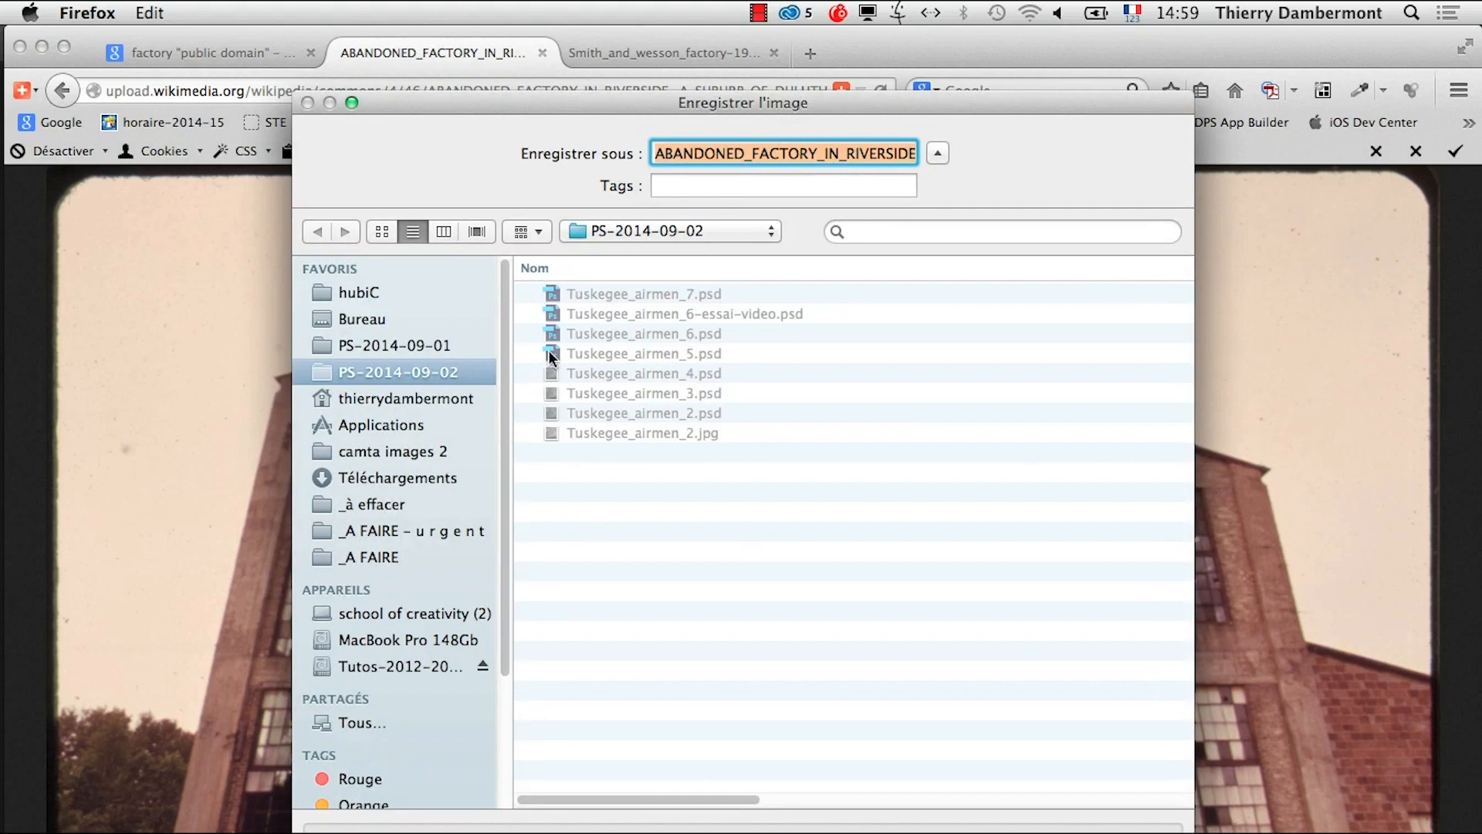
key(Return)
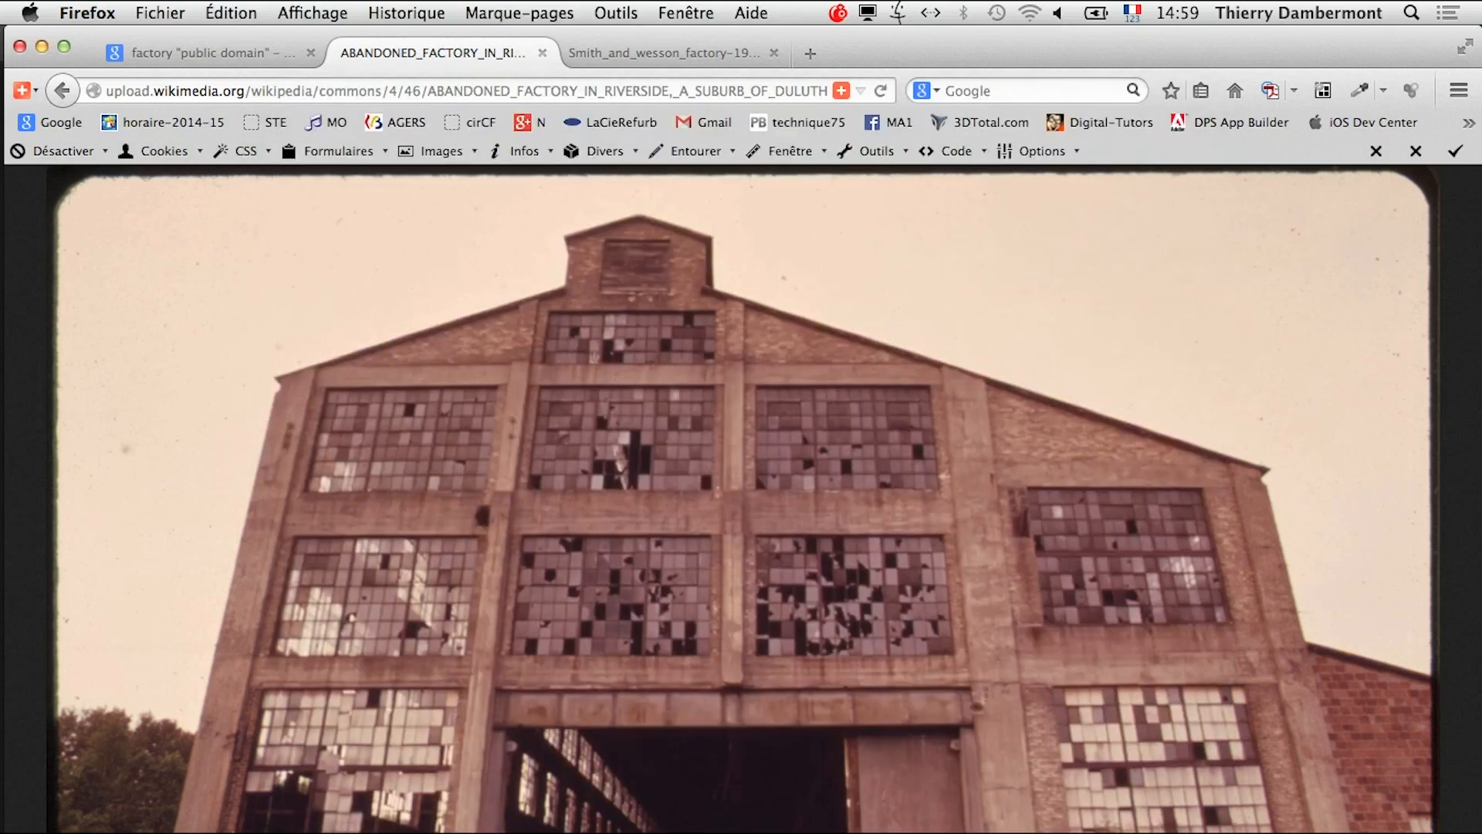
- Save the Smith and Wesson factory photo as Smith_and_wesson_factory-1908.jpg in the PS-2014-09-02 folder
click(649, 56)
right_click(588, 498)
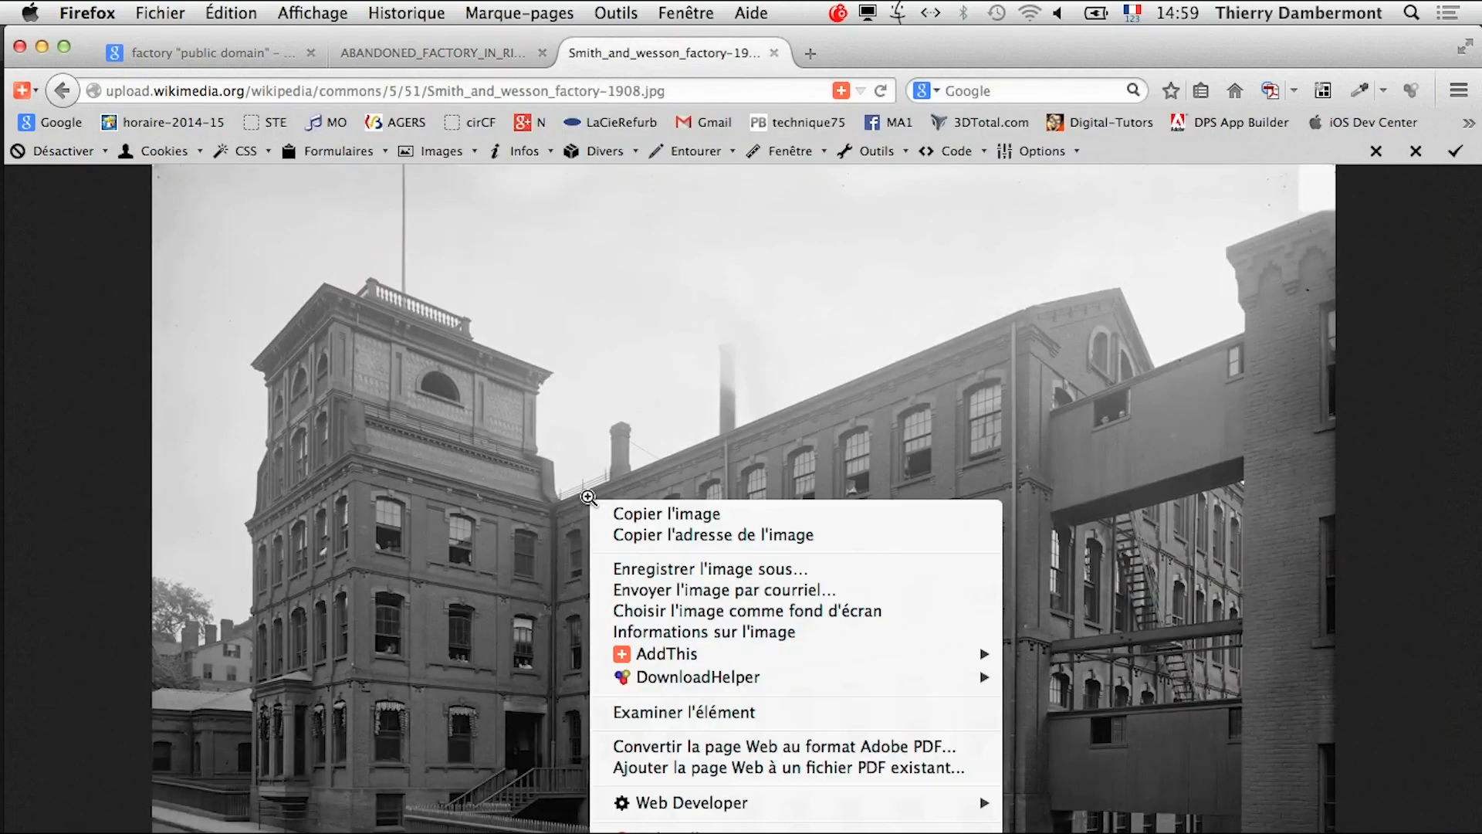
click(730, 569)
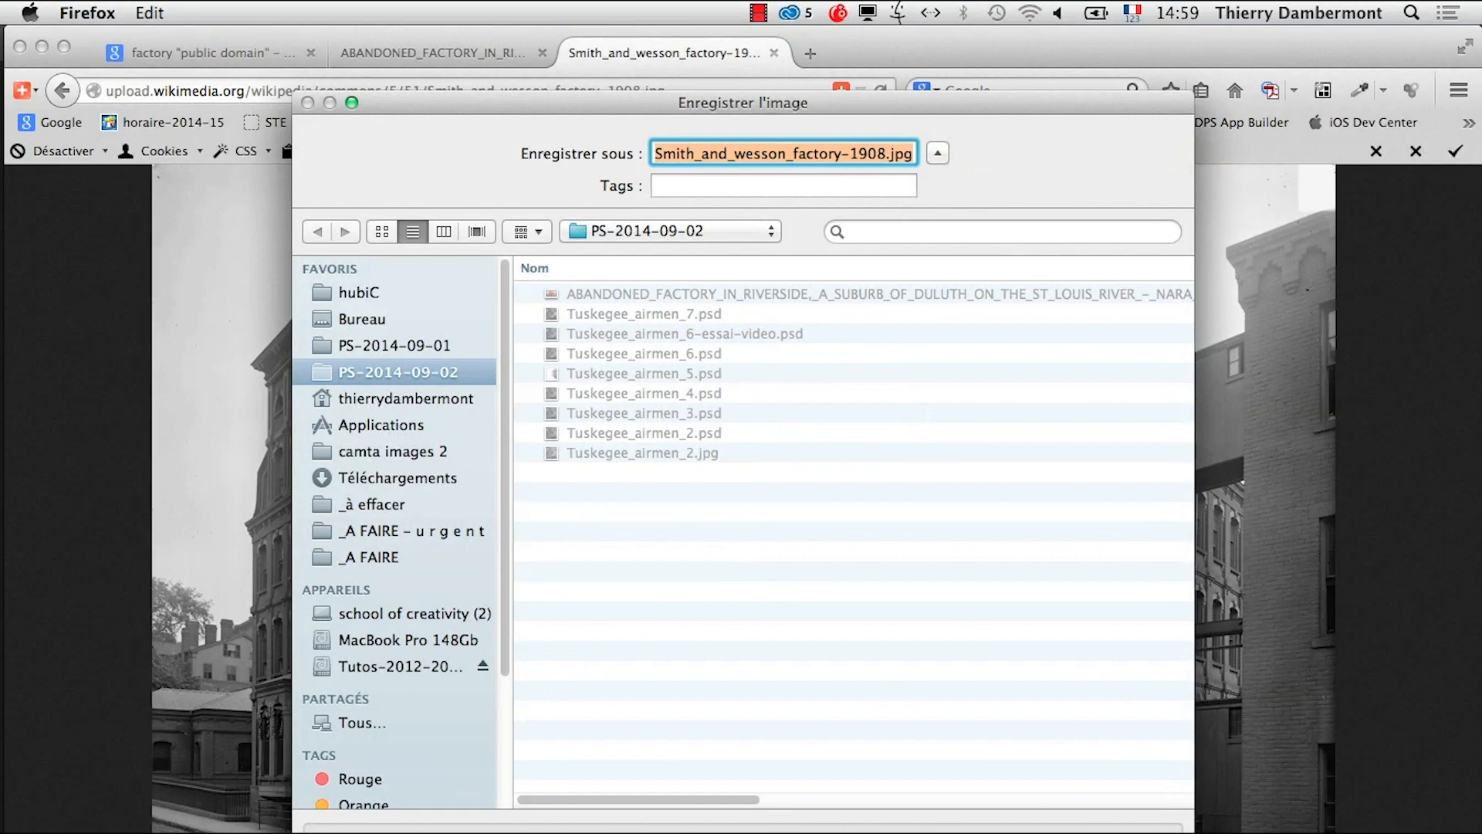
key(Return)
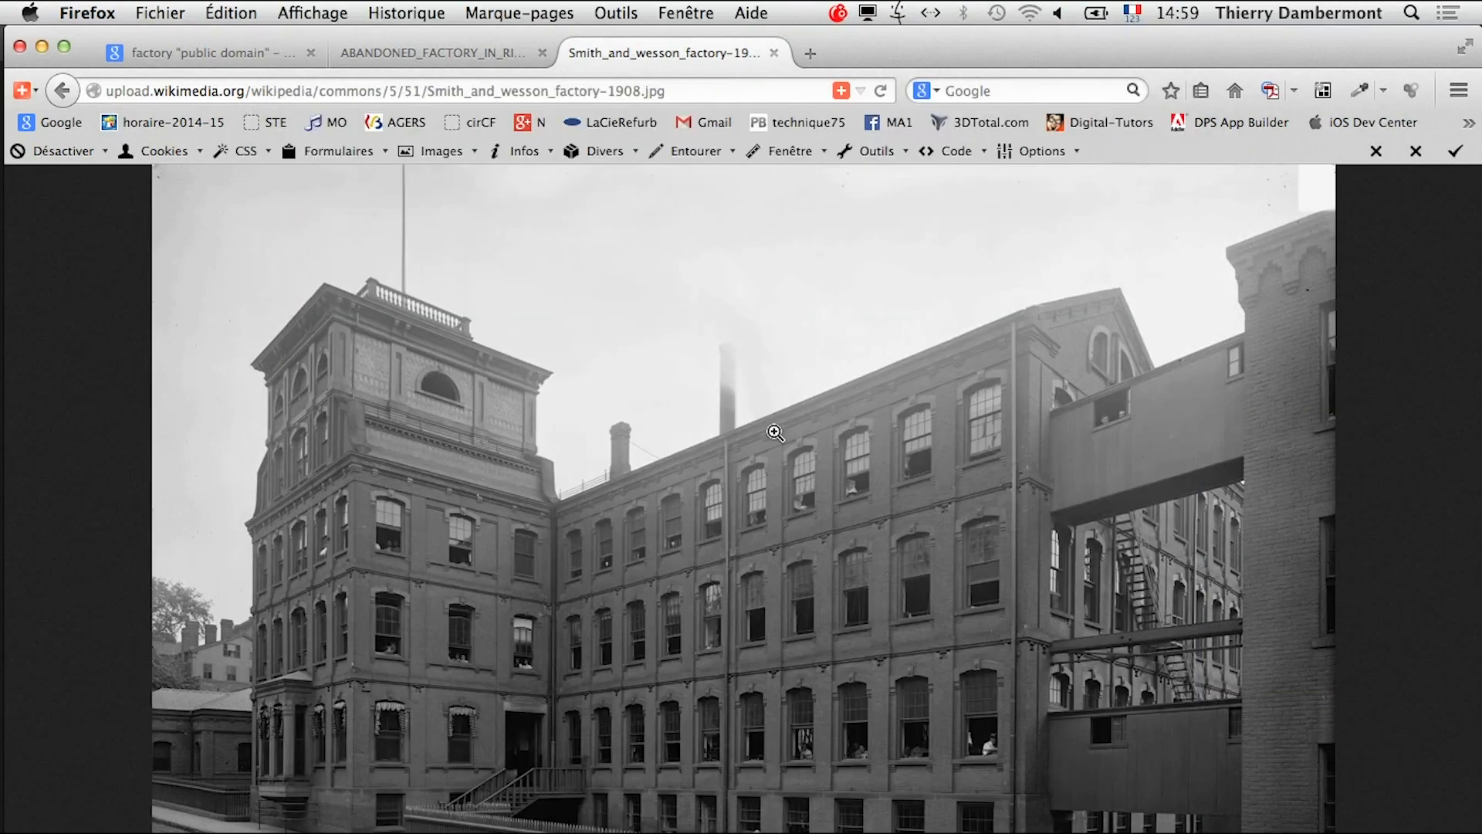
- Switch to Adobe Photoshop CC and close the open black-and-white airmen document
key(super+Tab)
key(super+Tab)
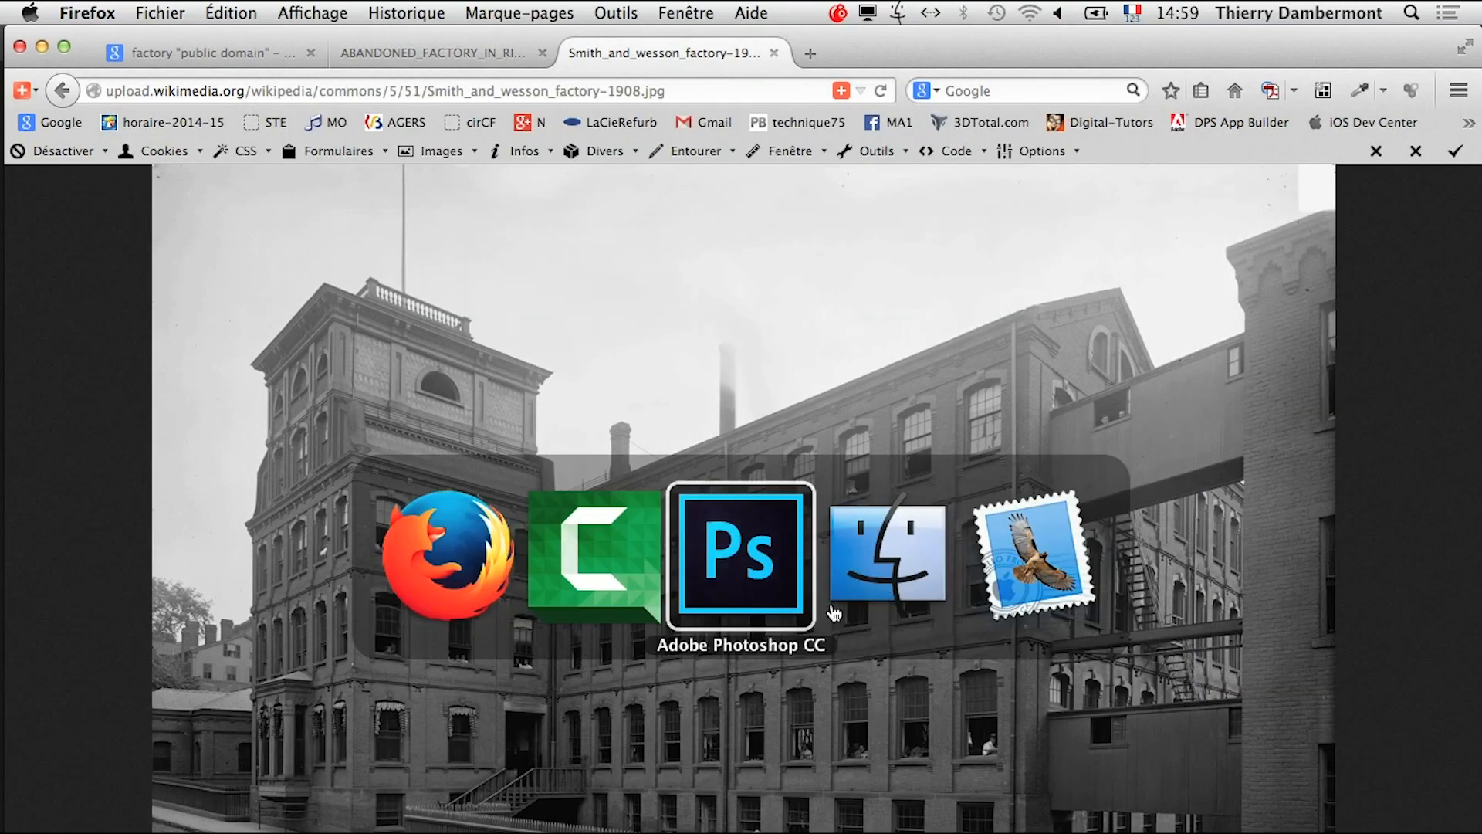
click(776, 597)
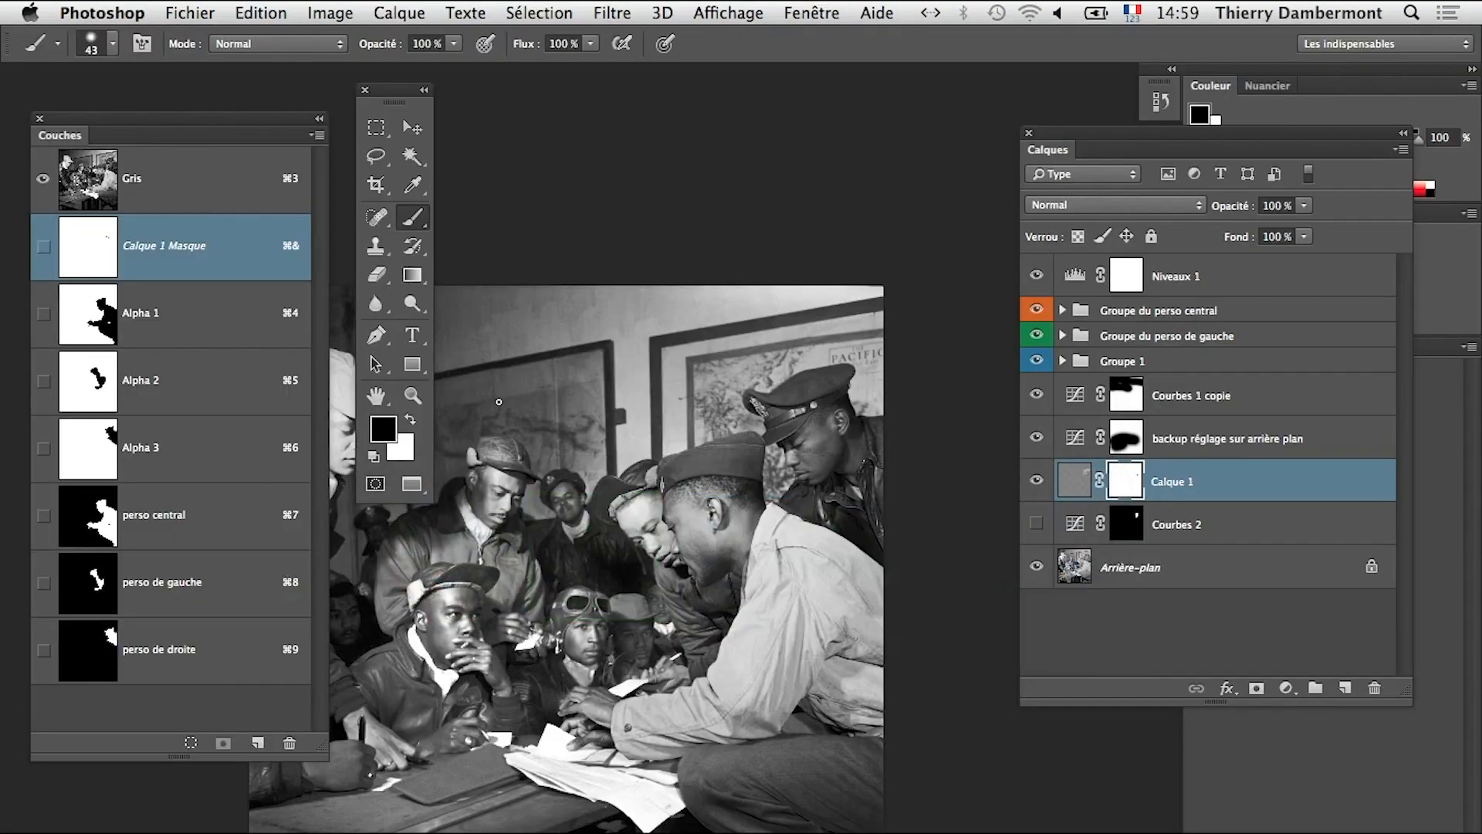
key(super+w)
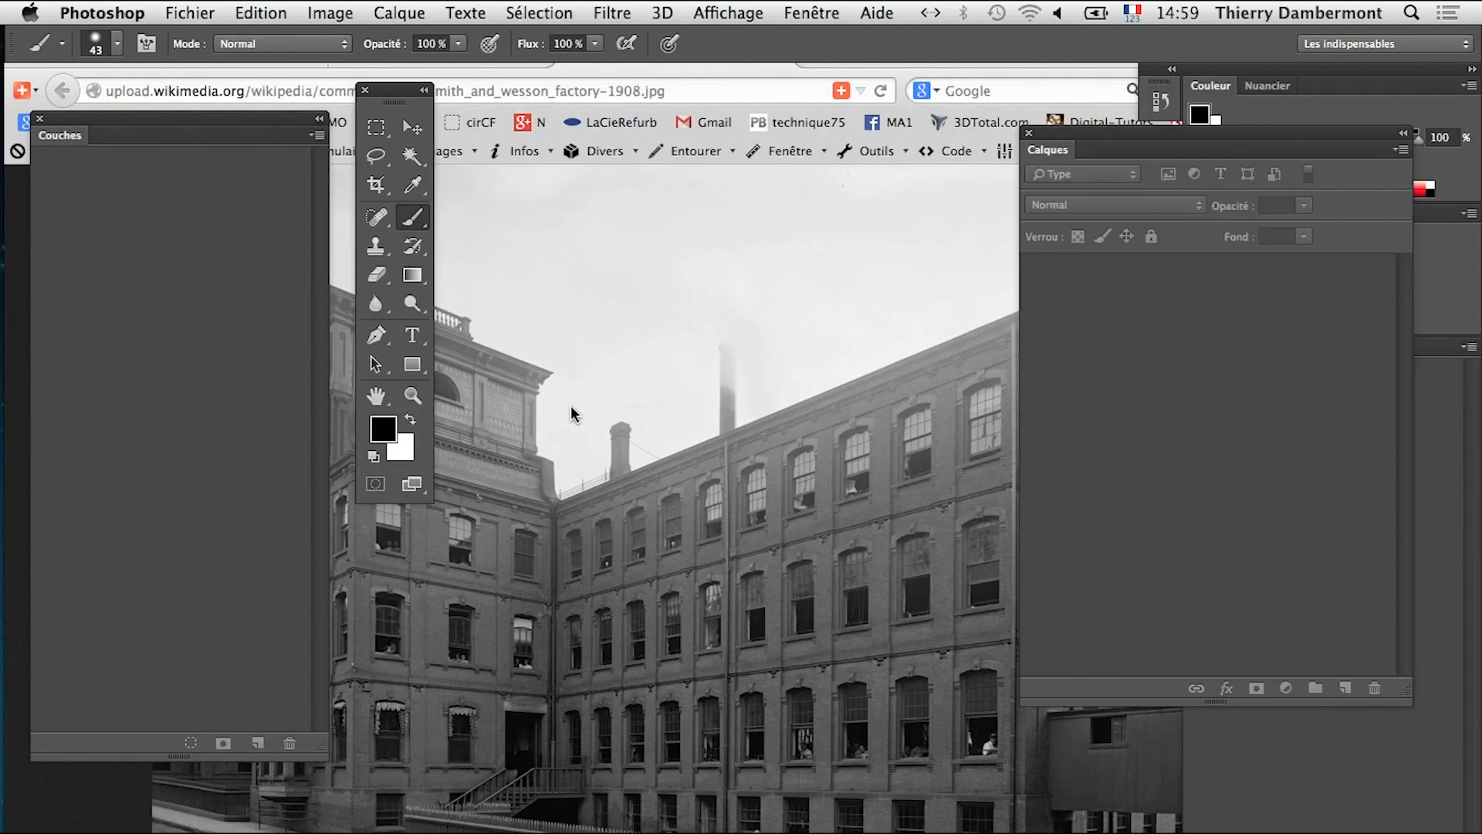
- Hide all other applications and reset the Les indispensables workspace
key(alt+super+h)
click(1406, 44)
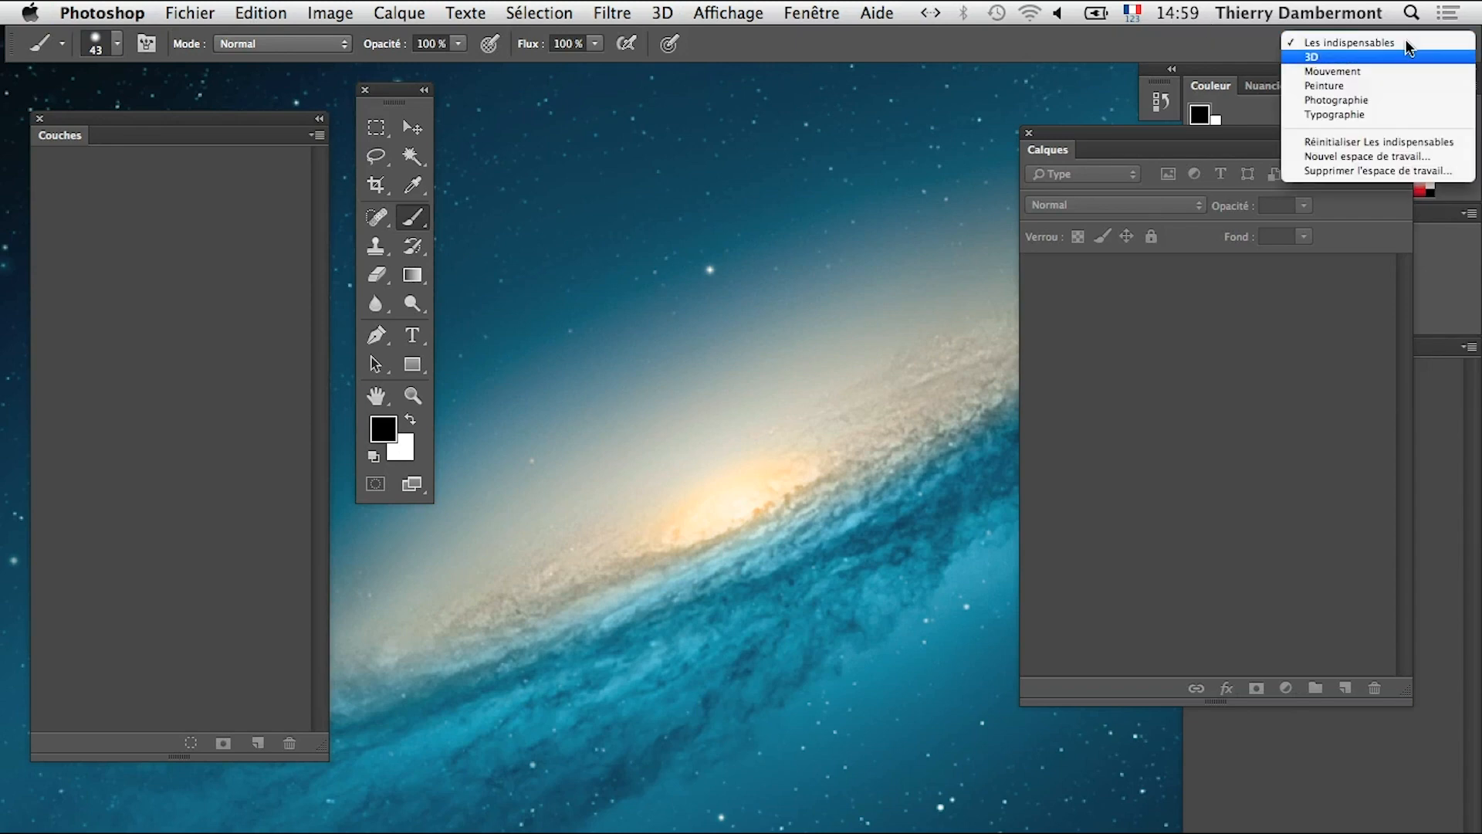
click(1381, 142)
- Set the toolbox to two columns and undock it as a floating panel
click(13, 69)
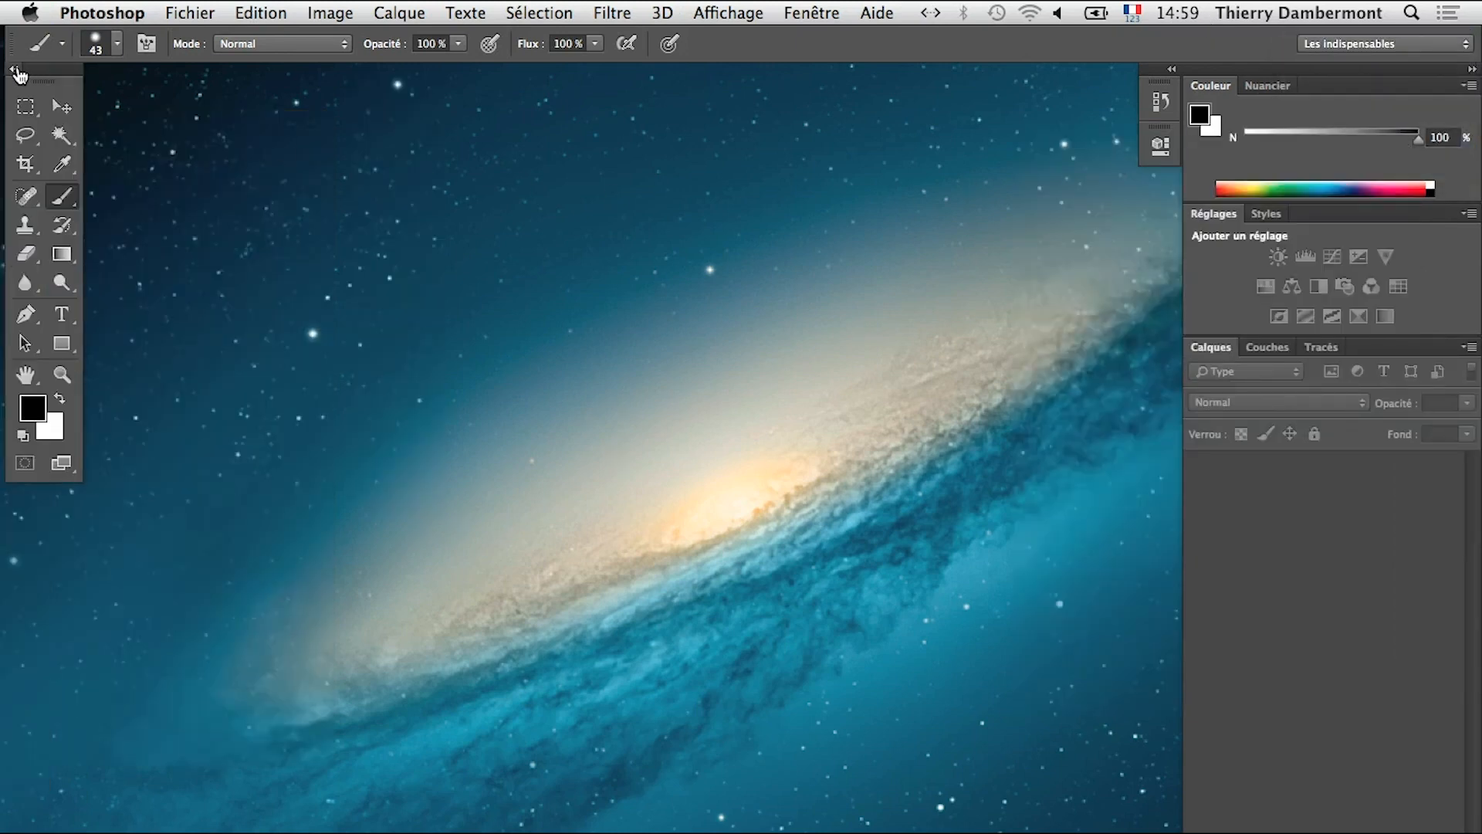
drag(16, 68, 43, 94)
- Open Smith_and_wesson_factory-1908.jpg and the ABANDONED_FACTORY_IN_RIVERSIDE JPEG together from the PS-2014-09-02 folder
click(202, 11)
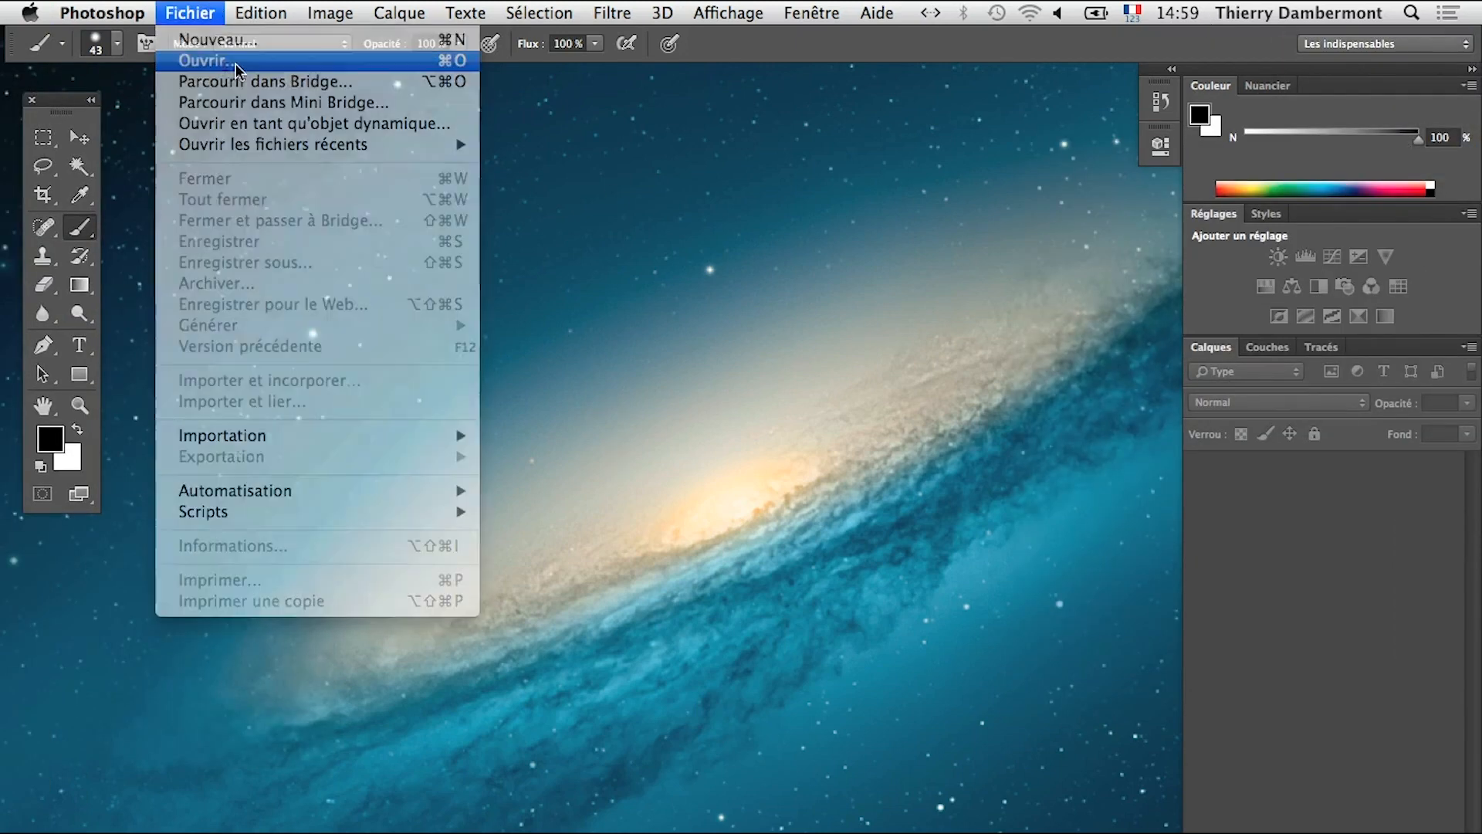
click(204, 60)
click(410, 197)
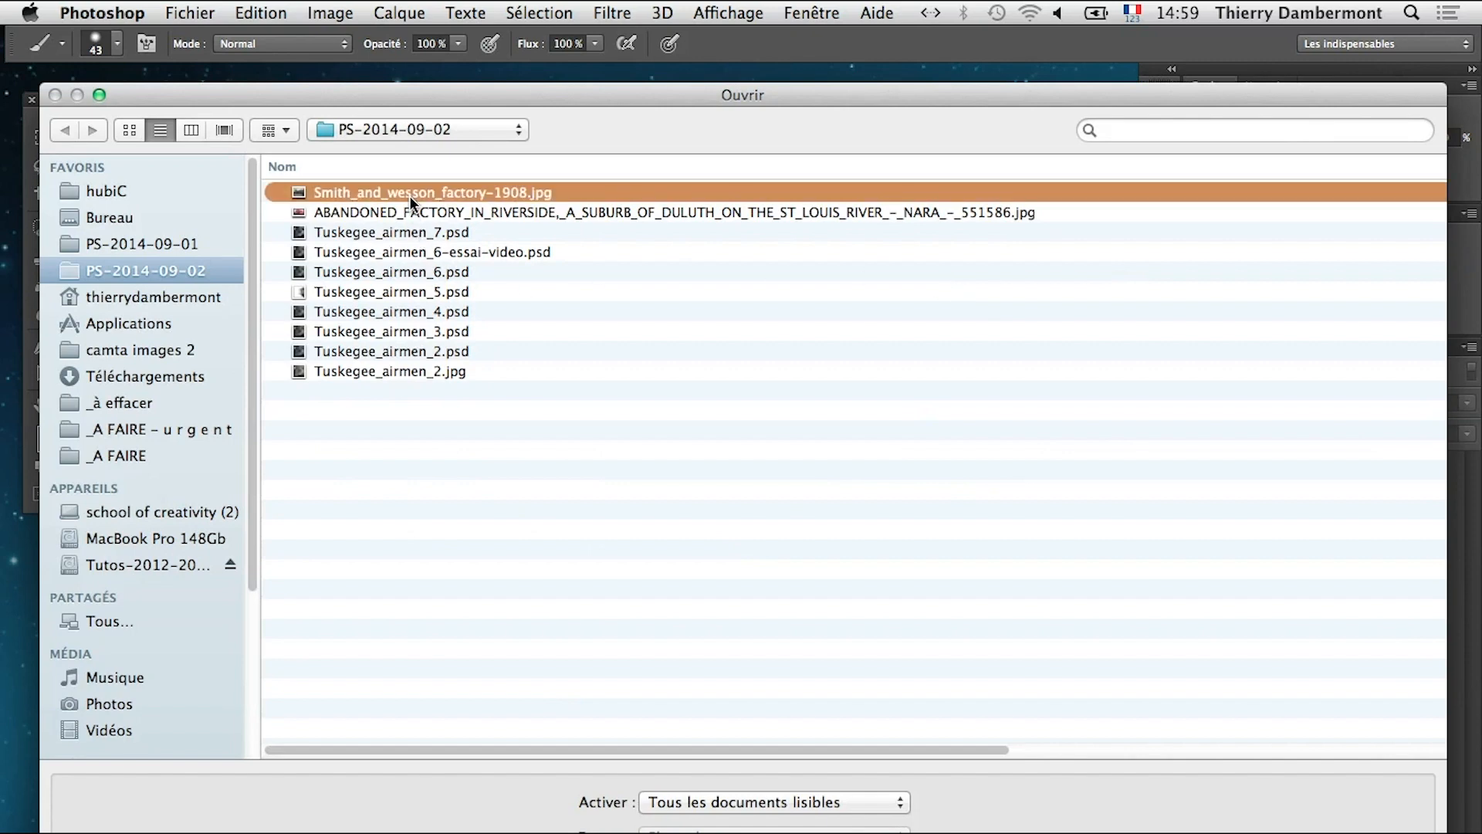
shift+click(412, 212)
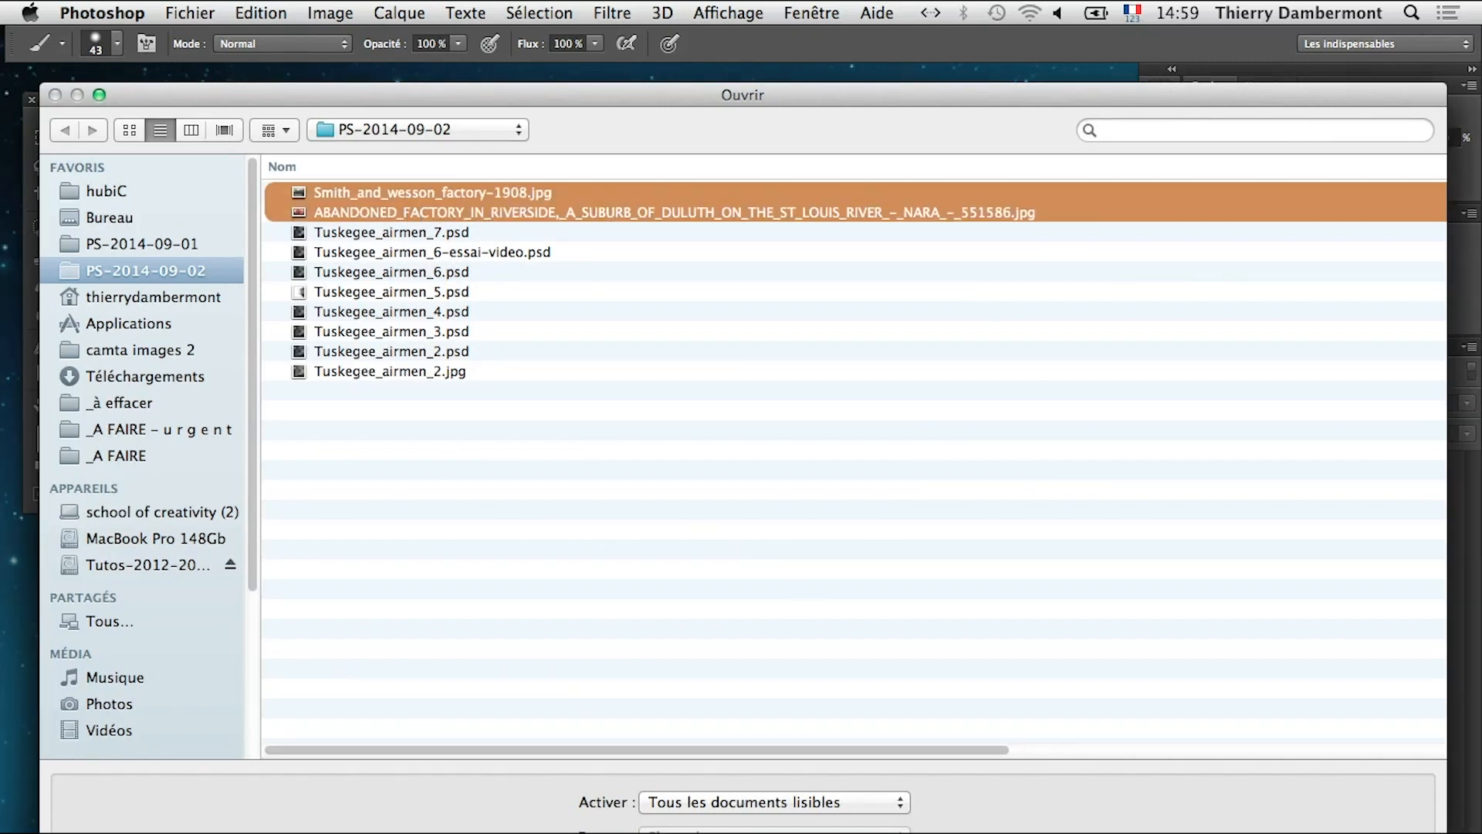
key(Return)
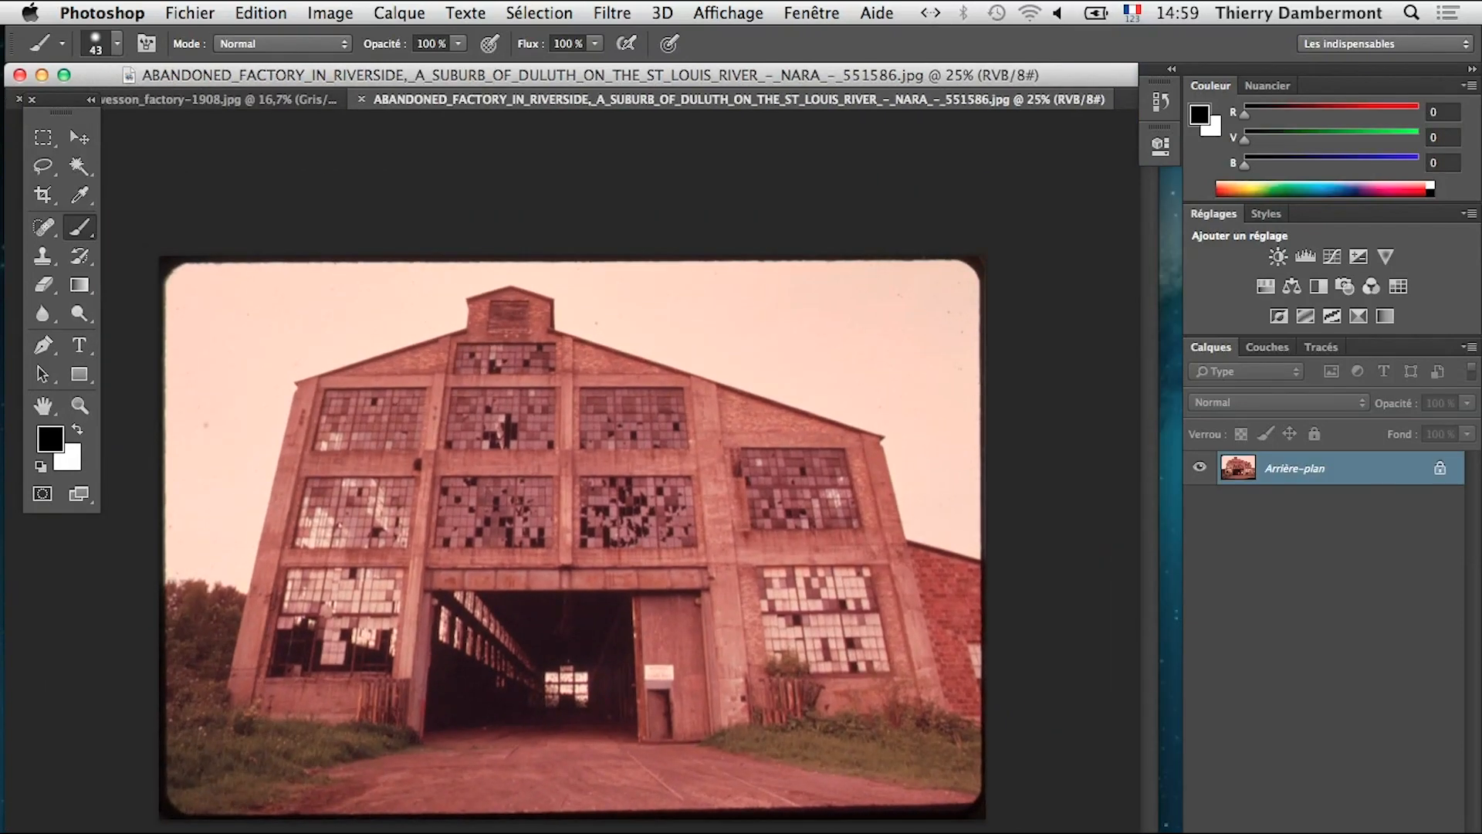
- Display the factory photos in full-screen mode with the menu bar, reposition them in view, and dismiss the Creative Cloud pop-up
click(232, 104)
click(491, 100)
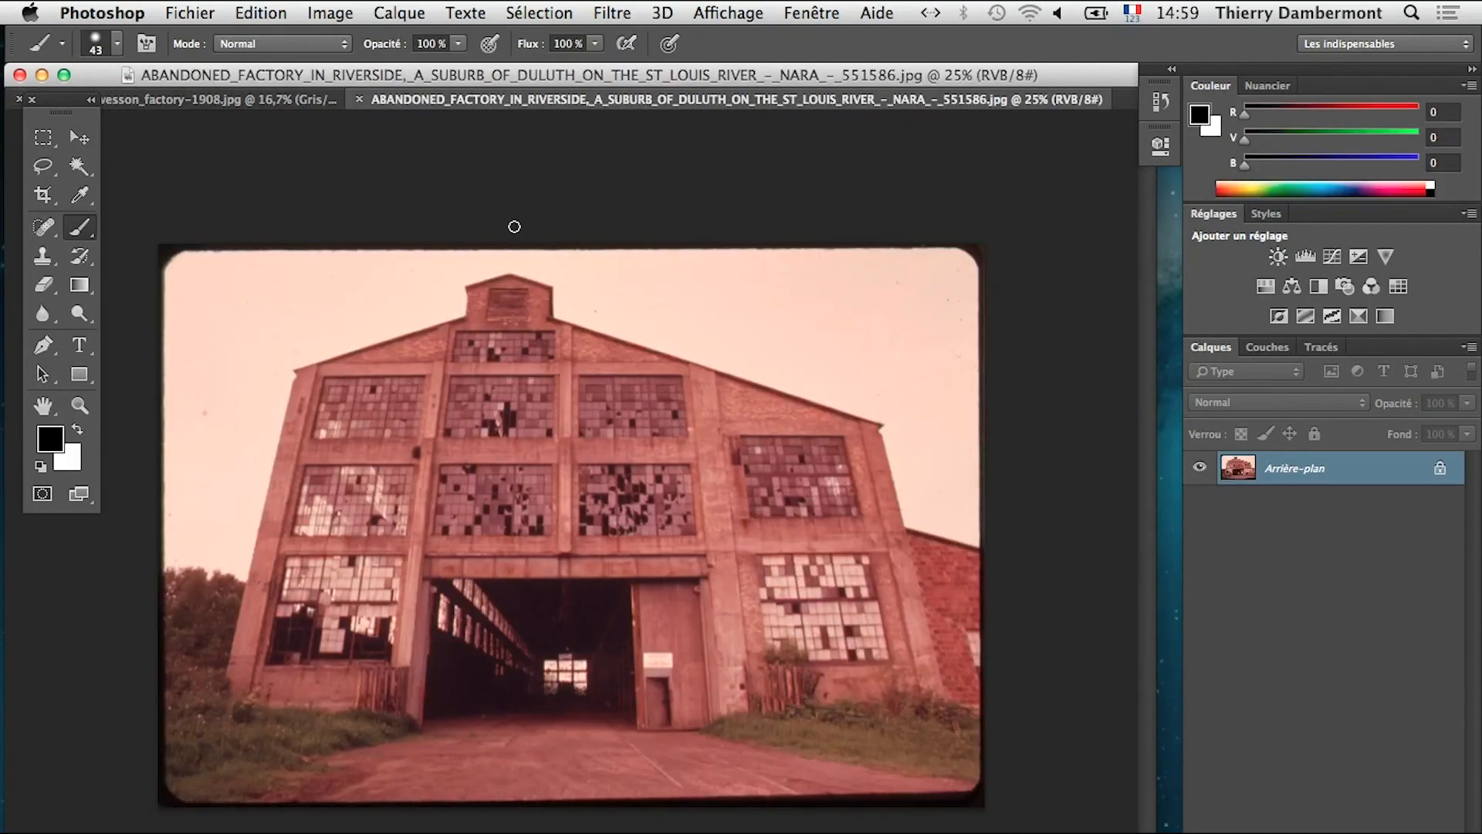
key(f)
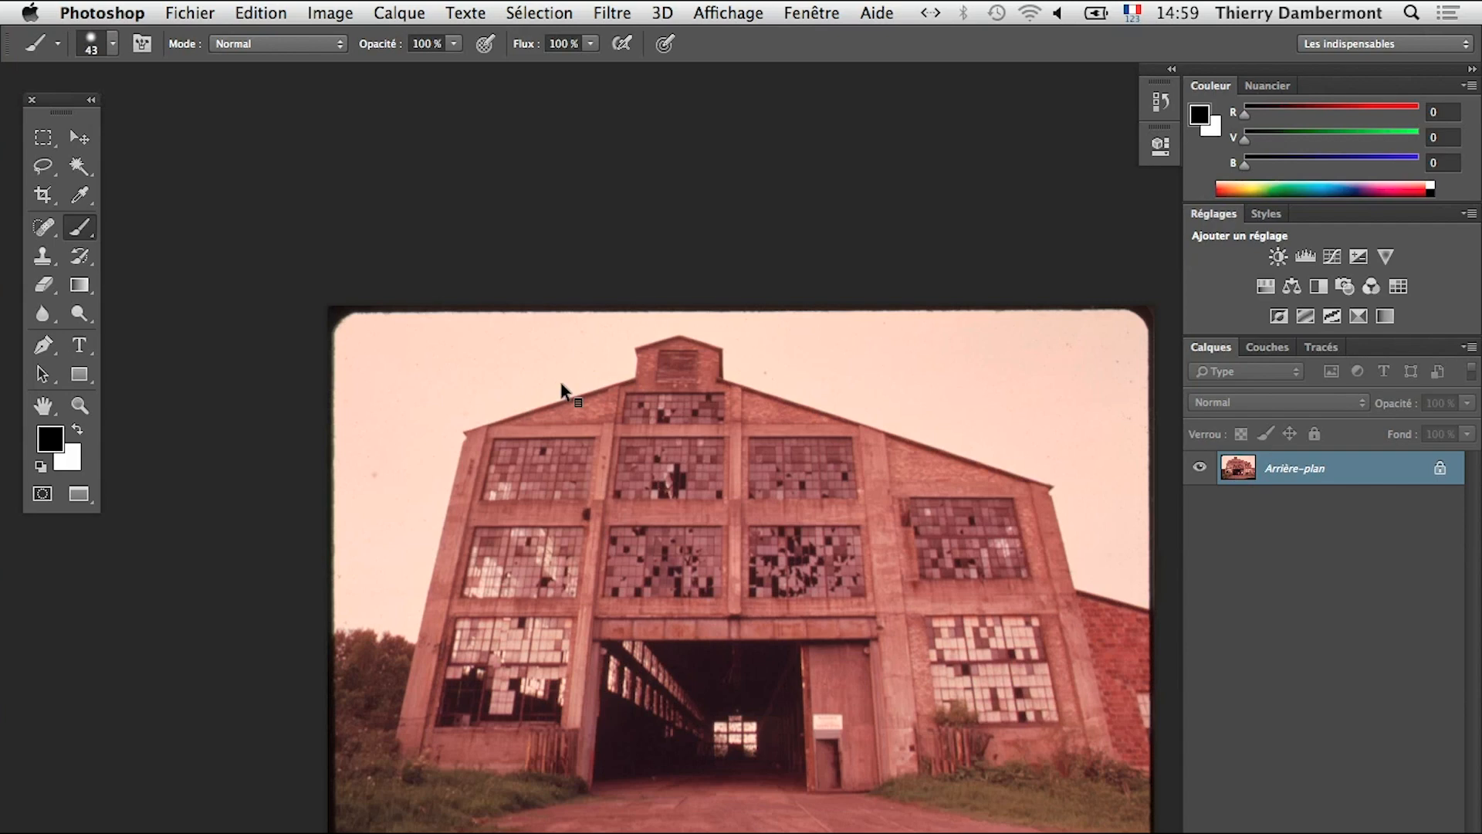
key(ctrl+Tab)
key(ctrl+Tab)
drag(672, 473, 510, 422)
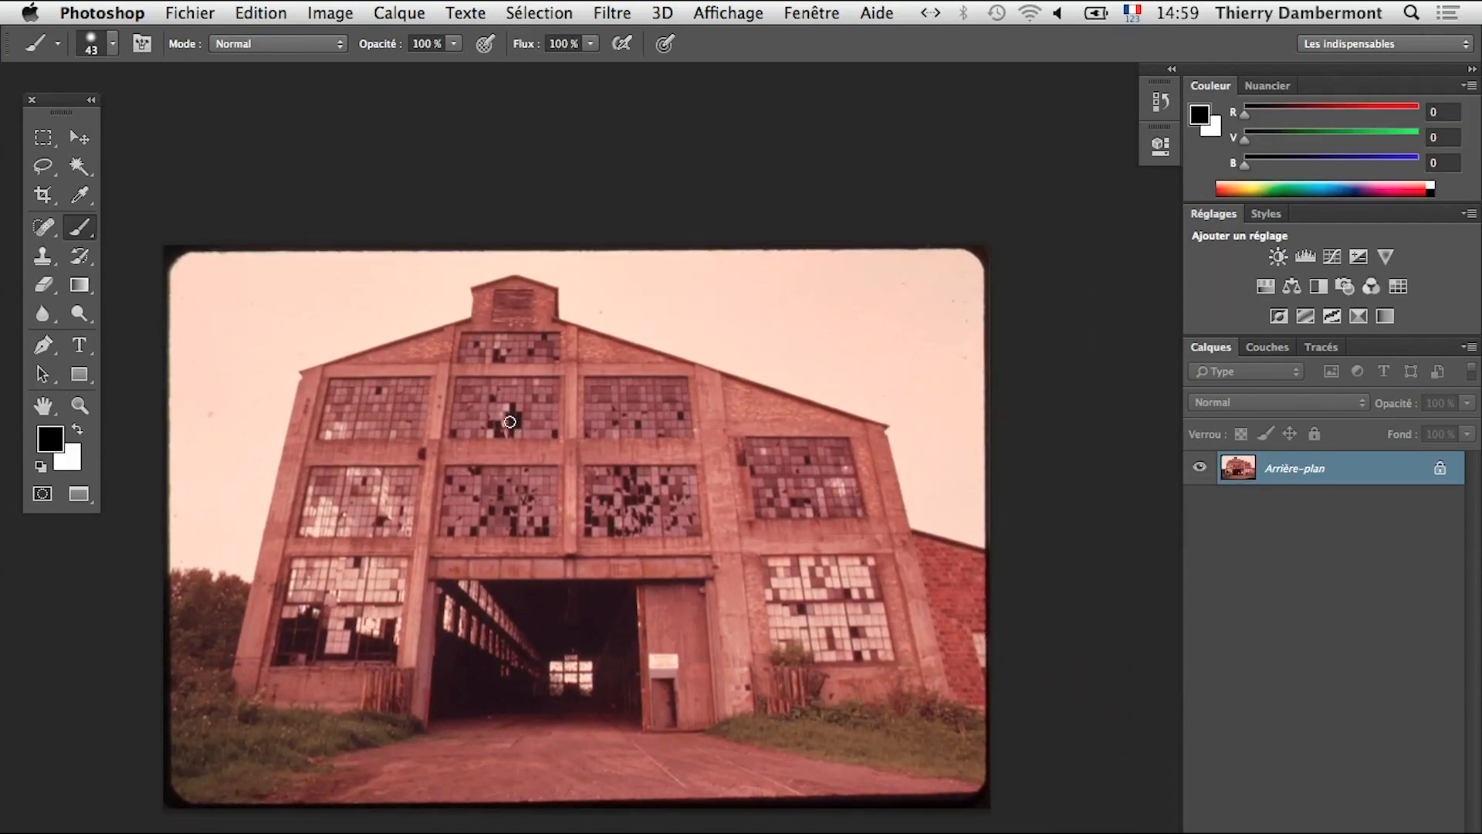
key(ctrl+Tab)
drag(650, 474, 495, 409)
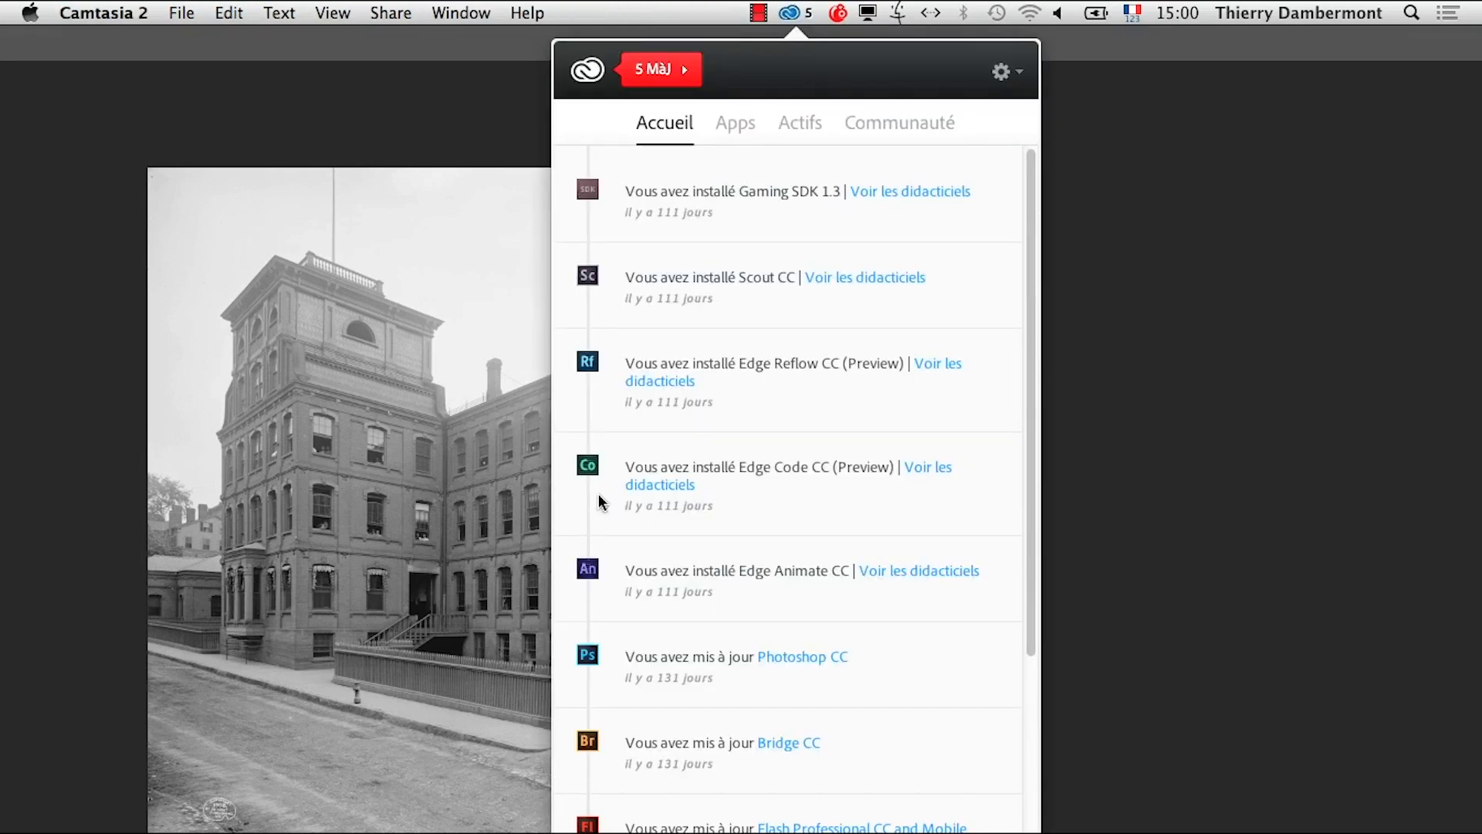
click(471, 117)
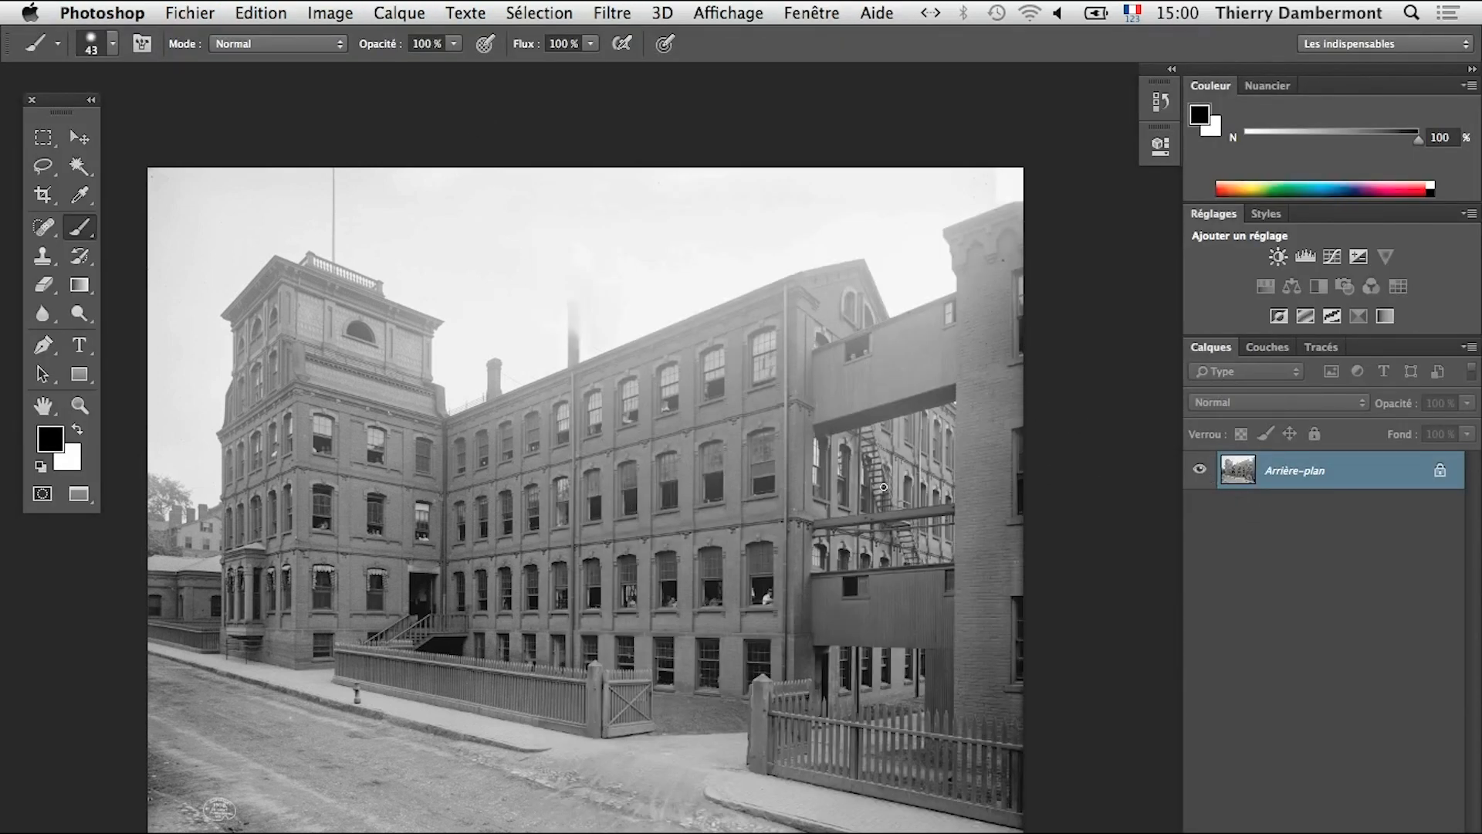
- Check the colour mode and bit depth of the black-and-white and the red factory photos
click(312, 10)
mouse_move(327, 35)
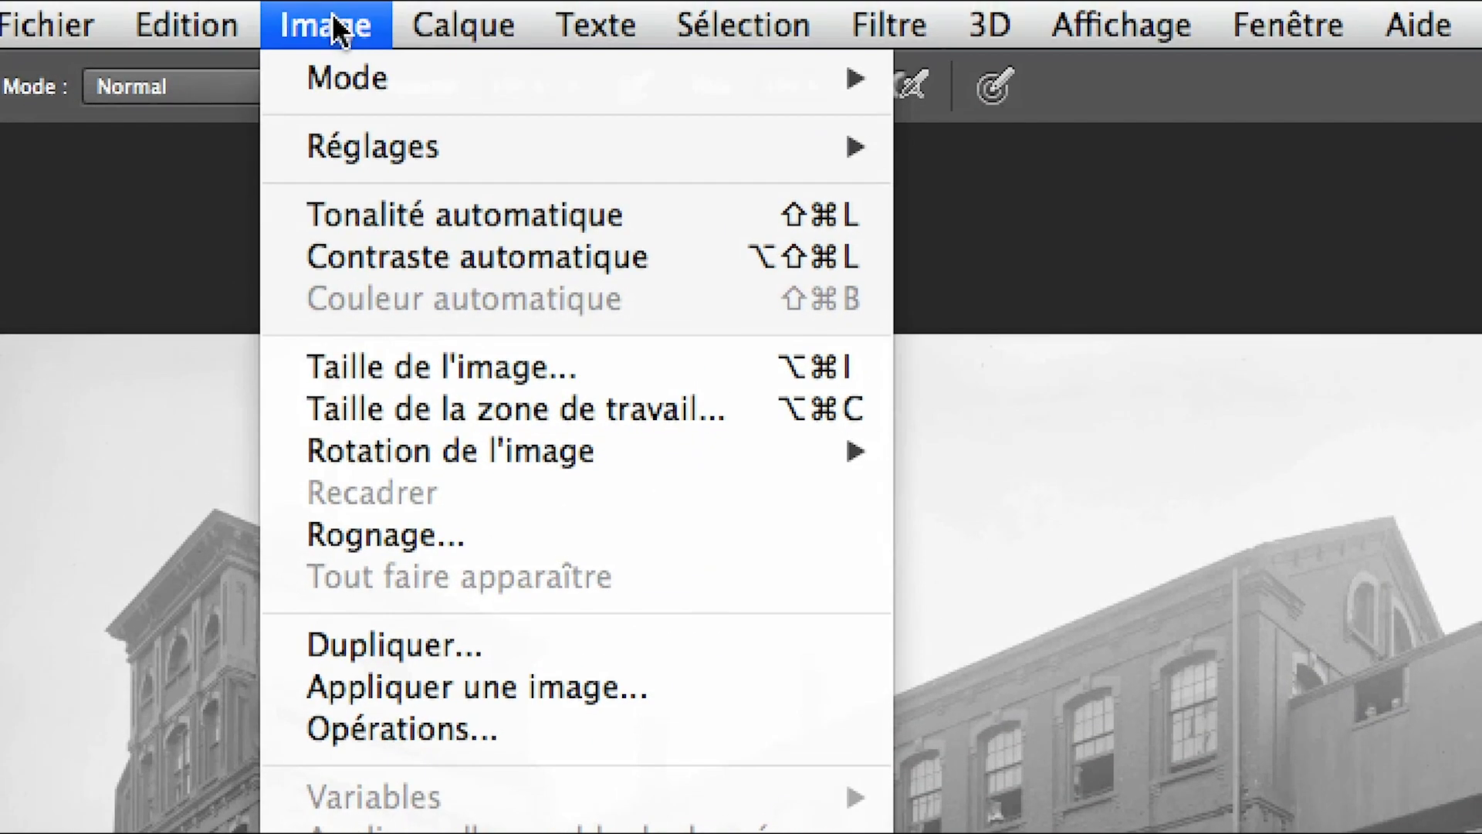
mouse_move(343, 65)
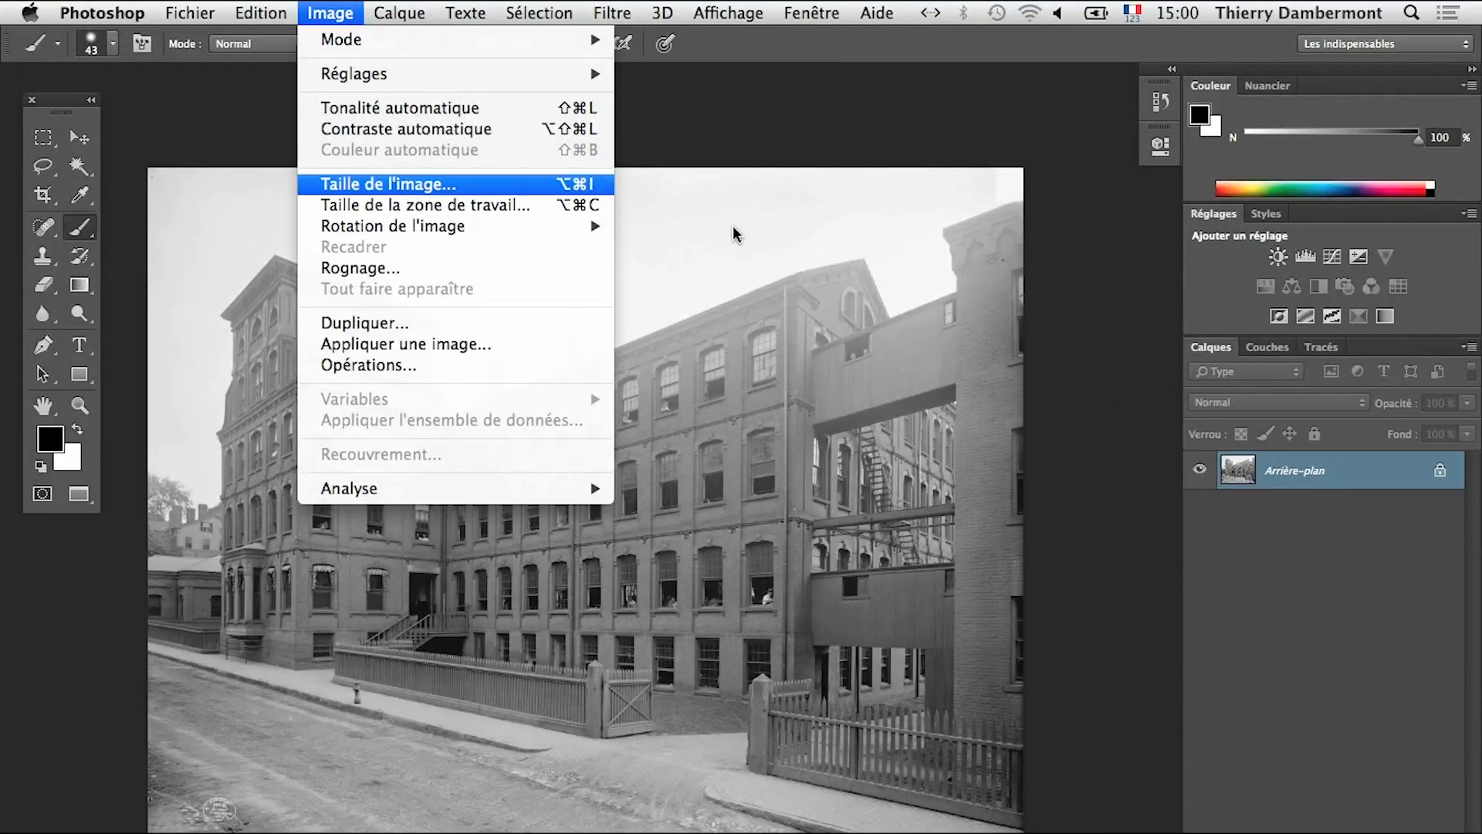
click(285, 129)
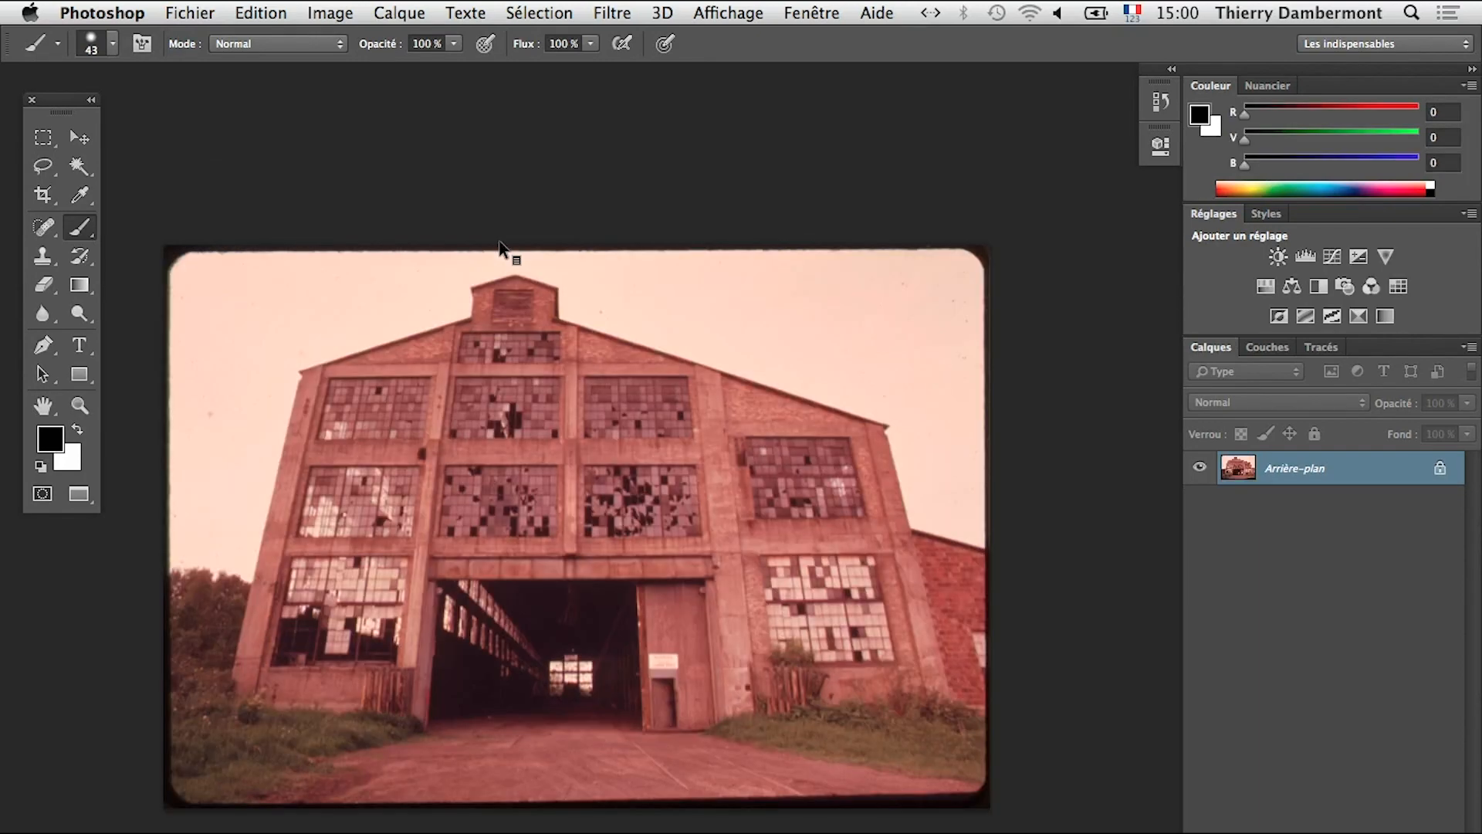
click(330, 13)
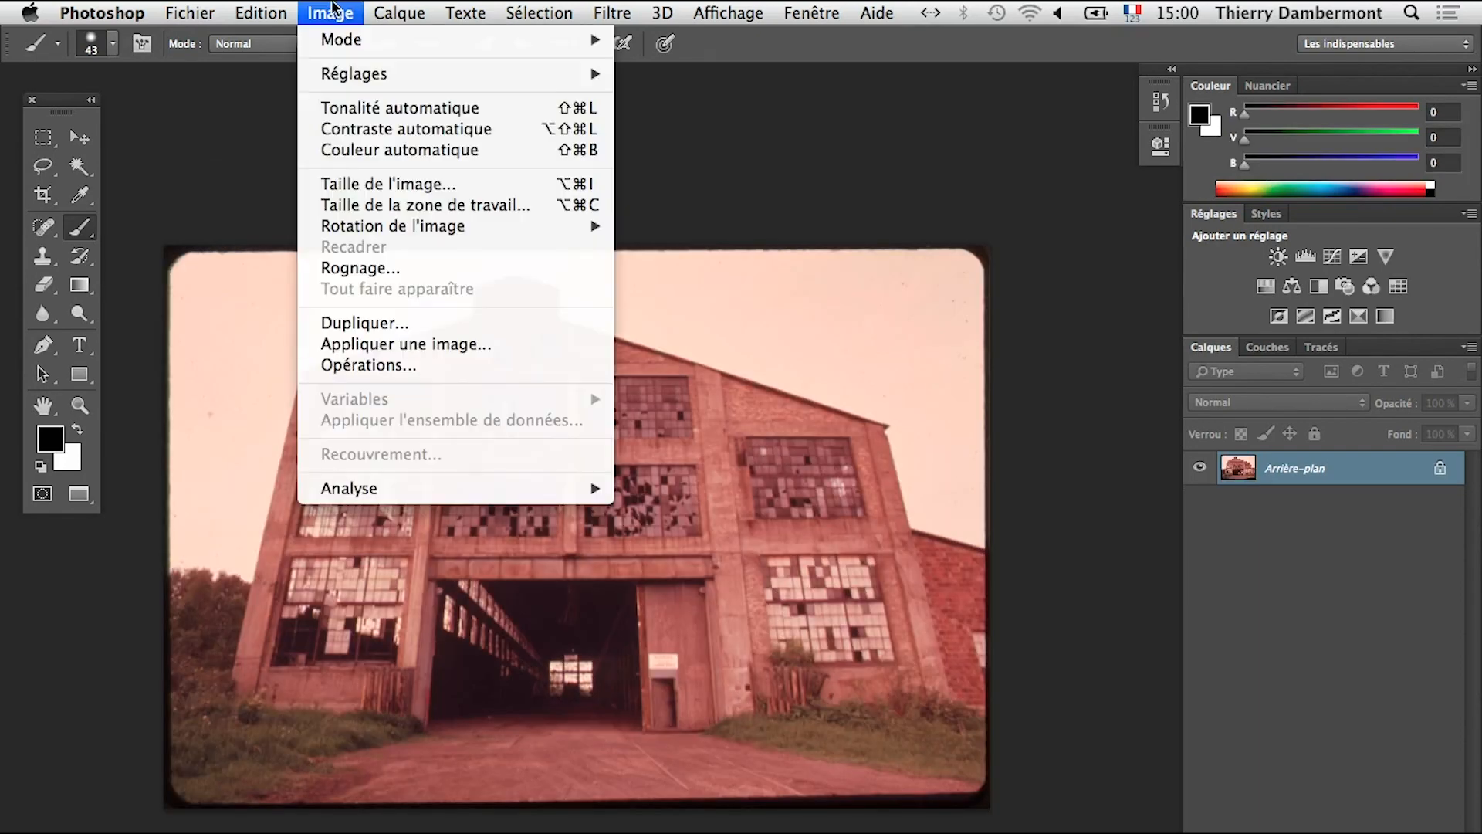
mouse_move(342, 46)
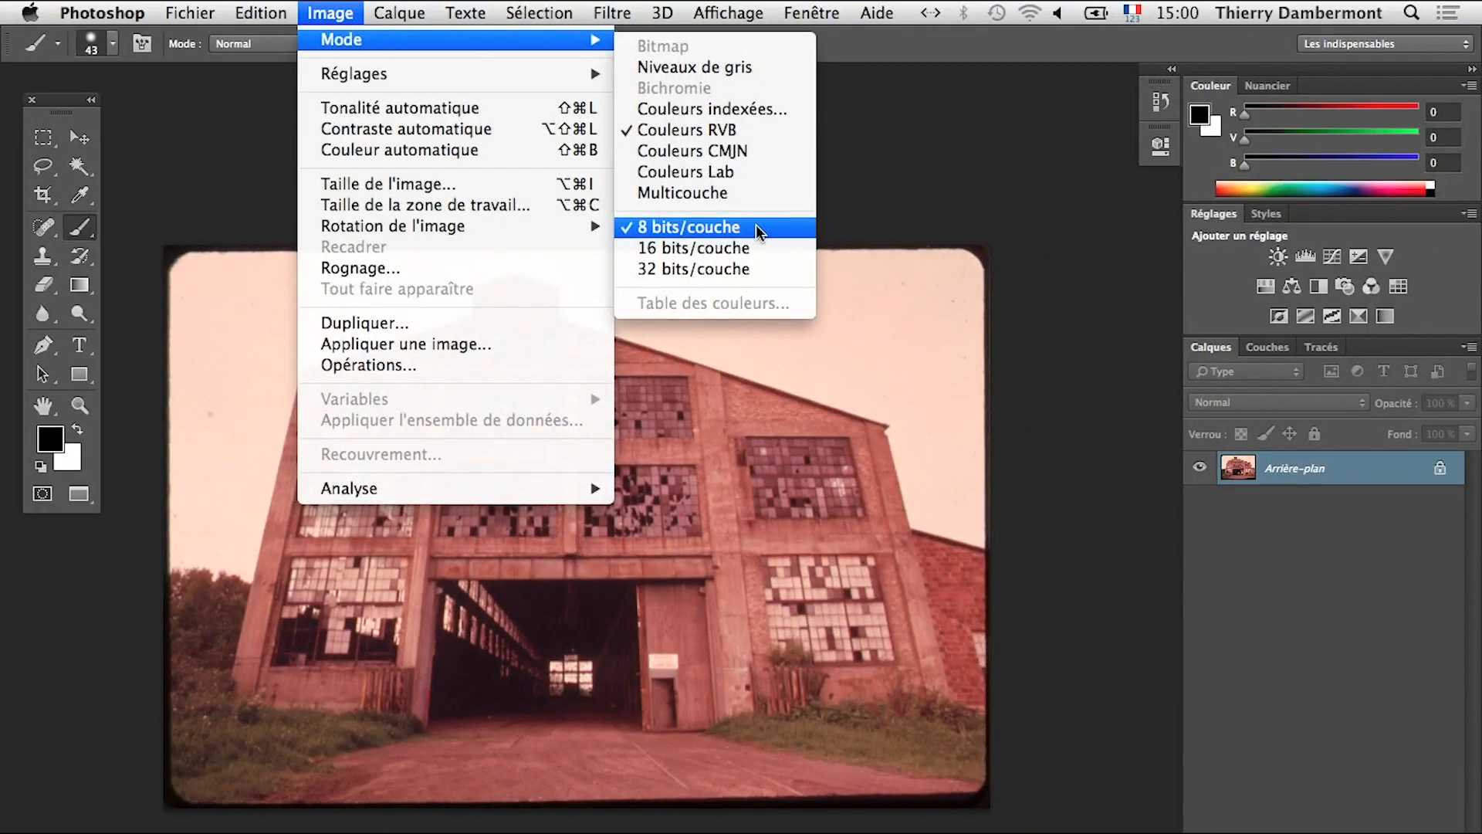
click(752, 207)
- Undock the Couches (Channels) panel as a compact floating panel and place it beside the Smith and Wesson photo
drag(1267, 346, 915, 227)
drag(1146, 320, 1143, 525)
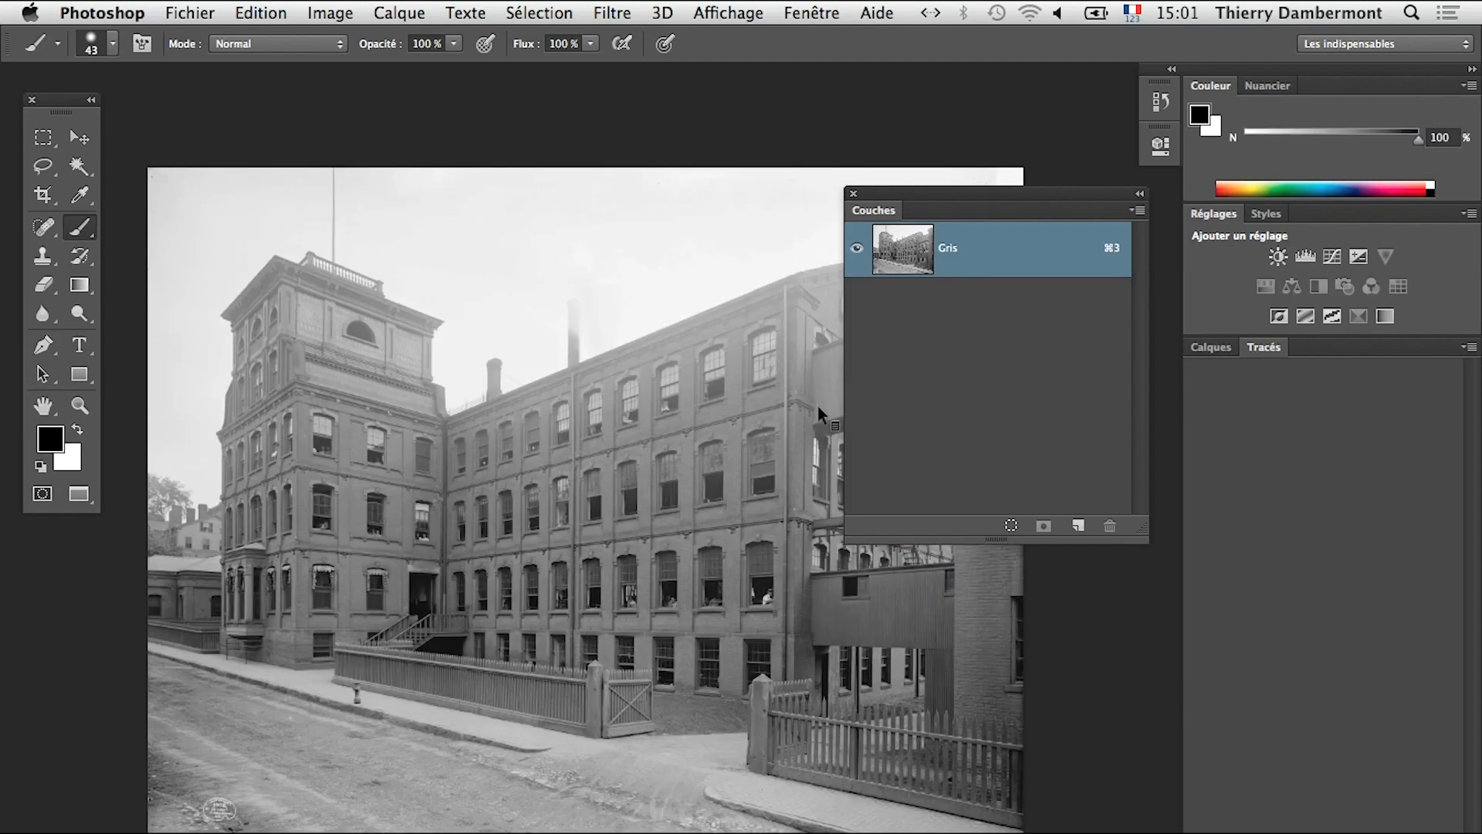
drag(1029, 194, 1040, 304)
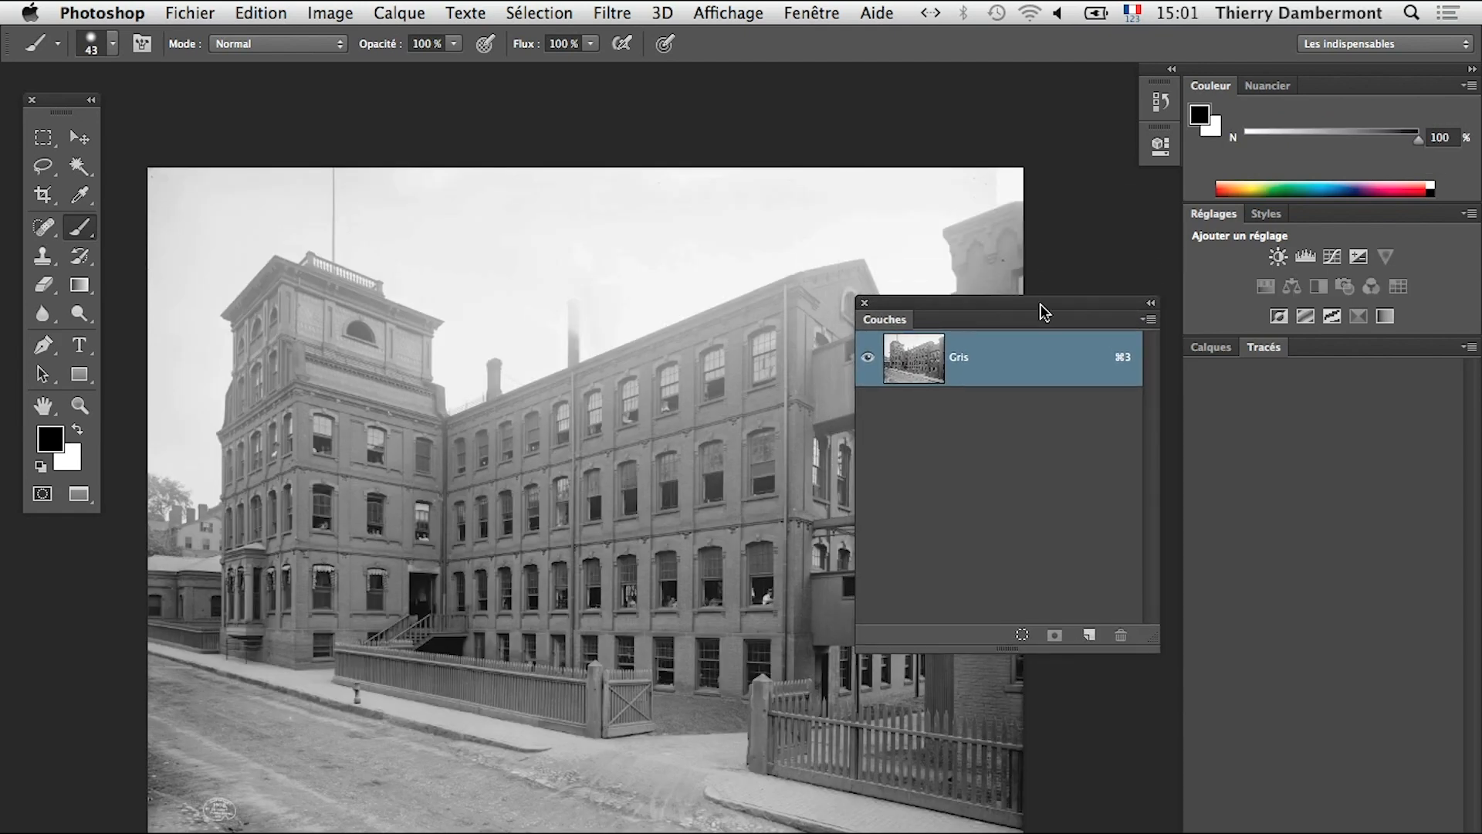
drag(1150, 638, 1142, 540)
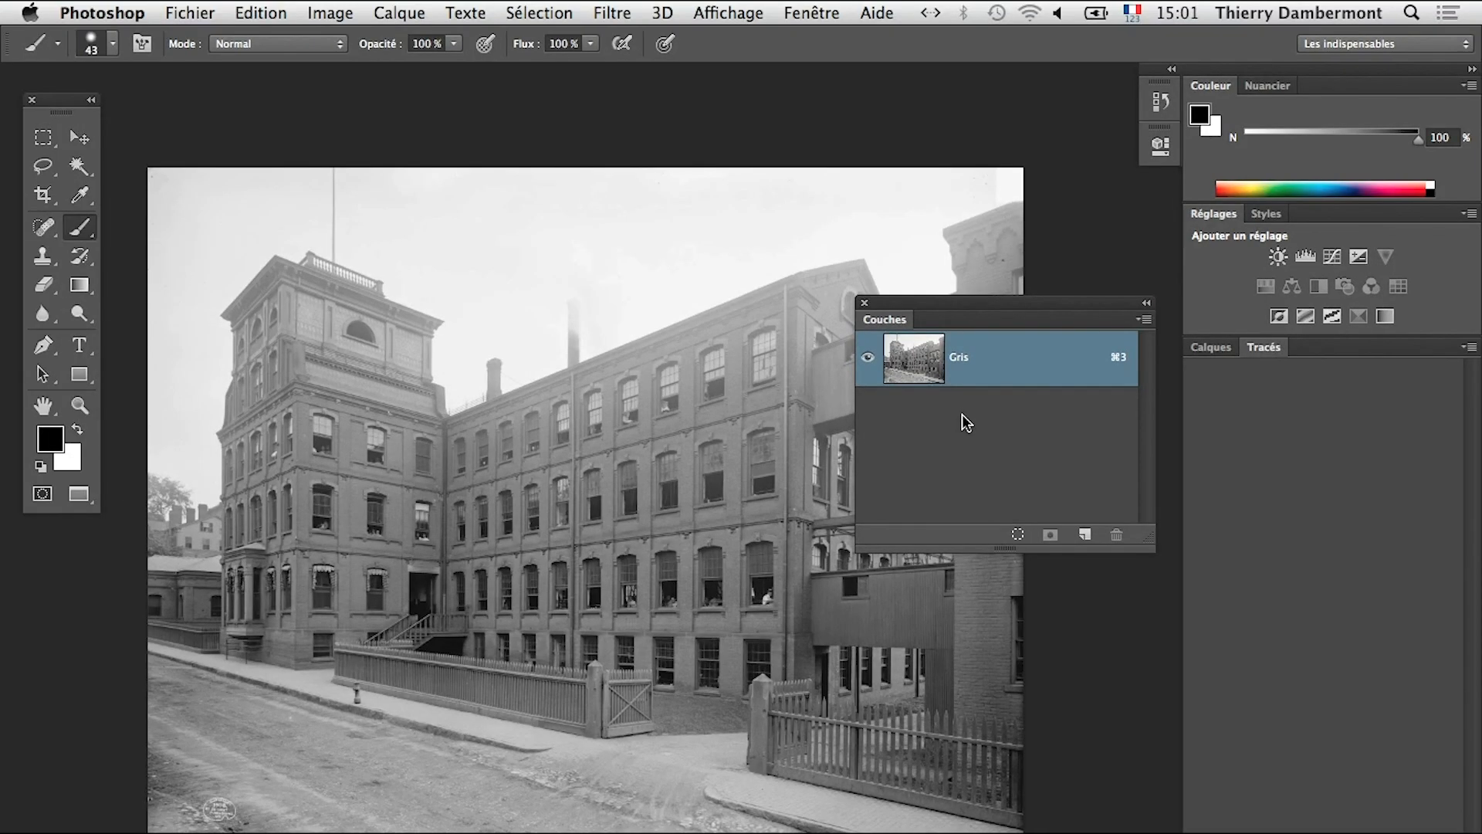
drag(909, 186, 1190, 241)
drag(936, 311, 1126, 339)
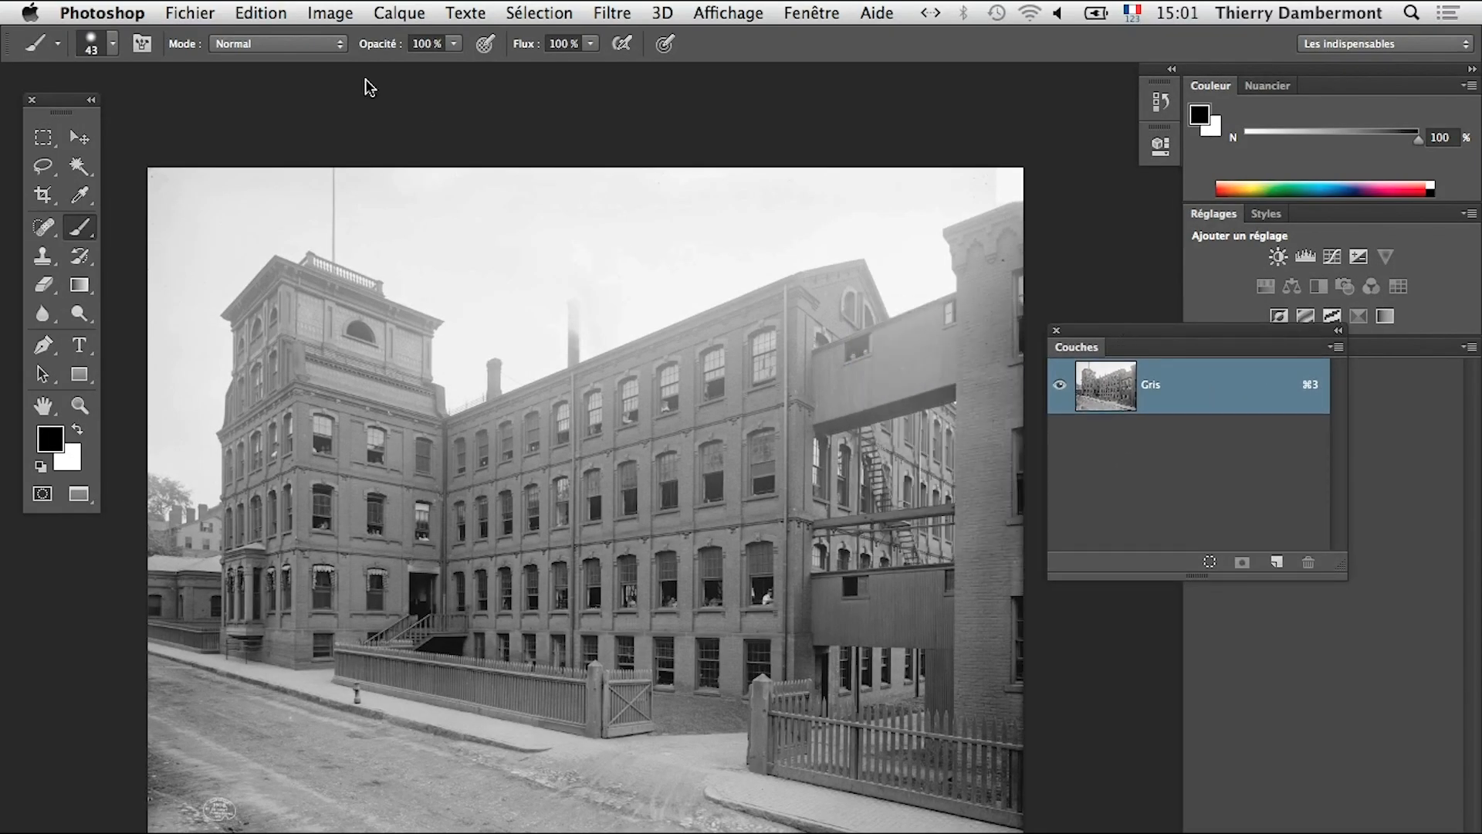
- Add a Niveaux (Levels) adjustment layer to the Smith and Wesson photo and darken its midtones to 0,54
click(401, 13)
mouse_move(488, 238)
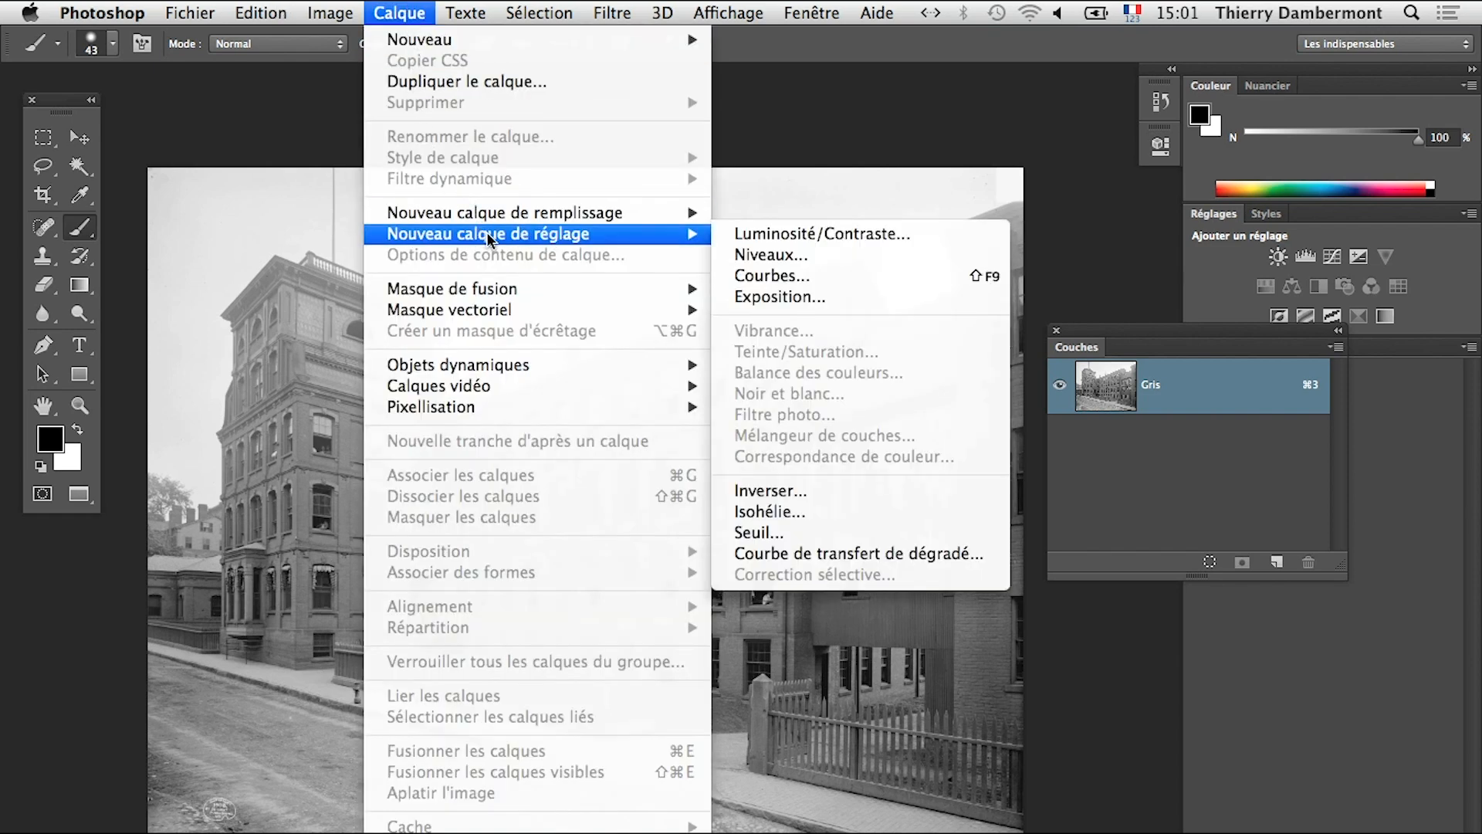
click(781, 256)
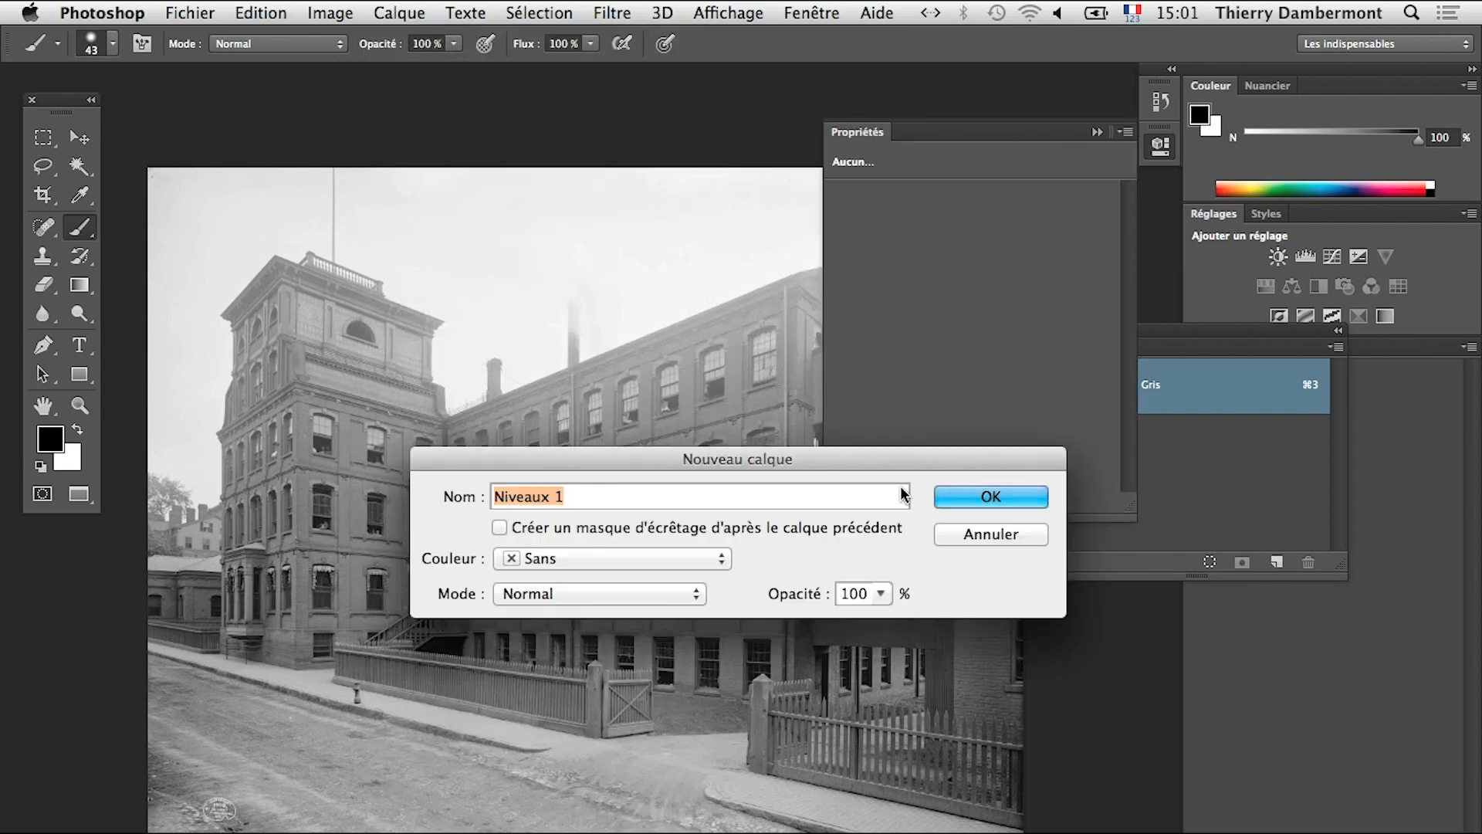
click(991, 497)
drag(960, 353, 998, 361)
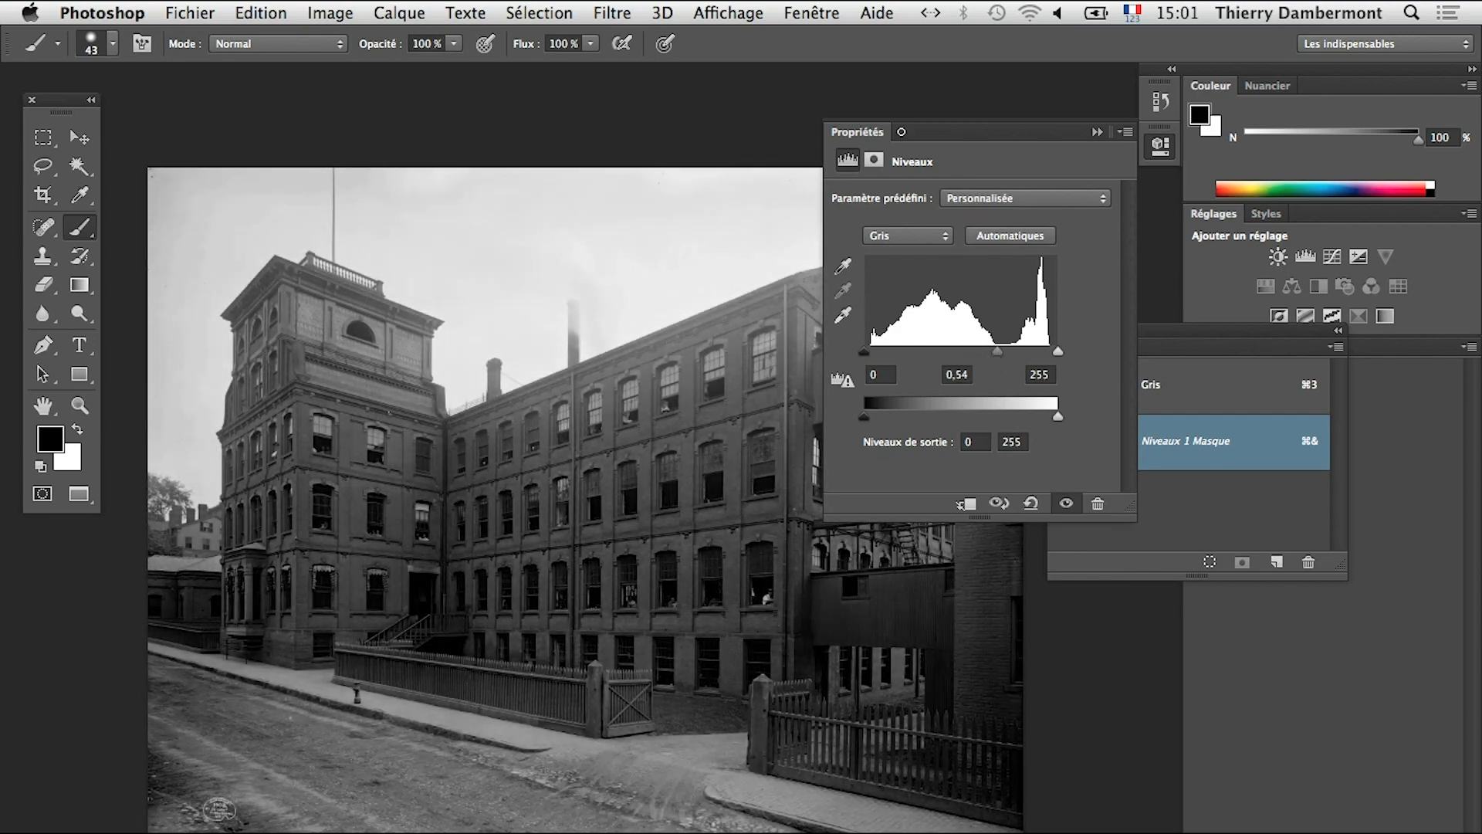
- Undock the Propriétés (Properties) panel and place it below the floating channels panel
drag(868, 139, 775, 707)
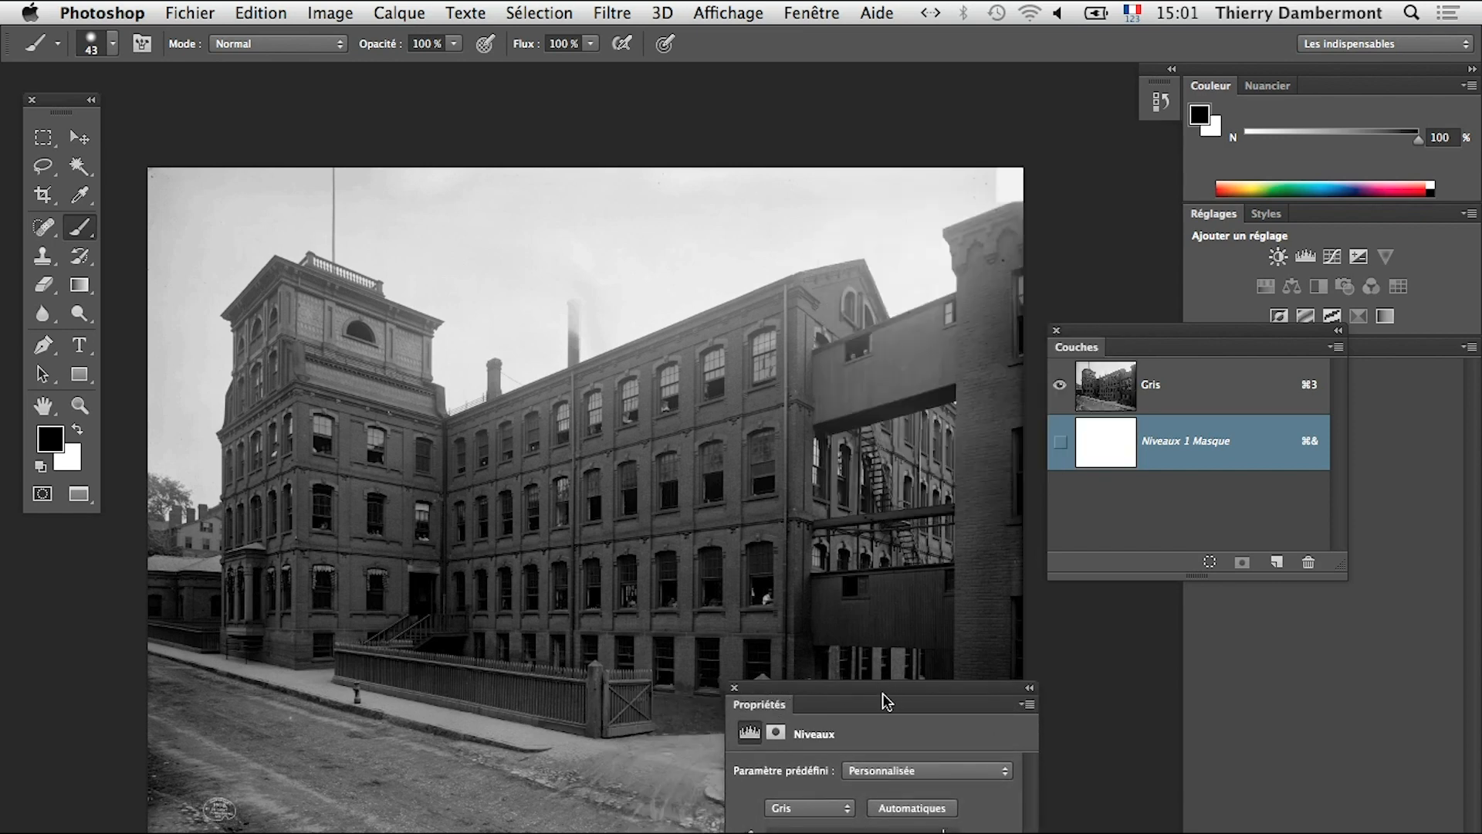
drag(884, 703, 1151, 635)
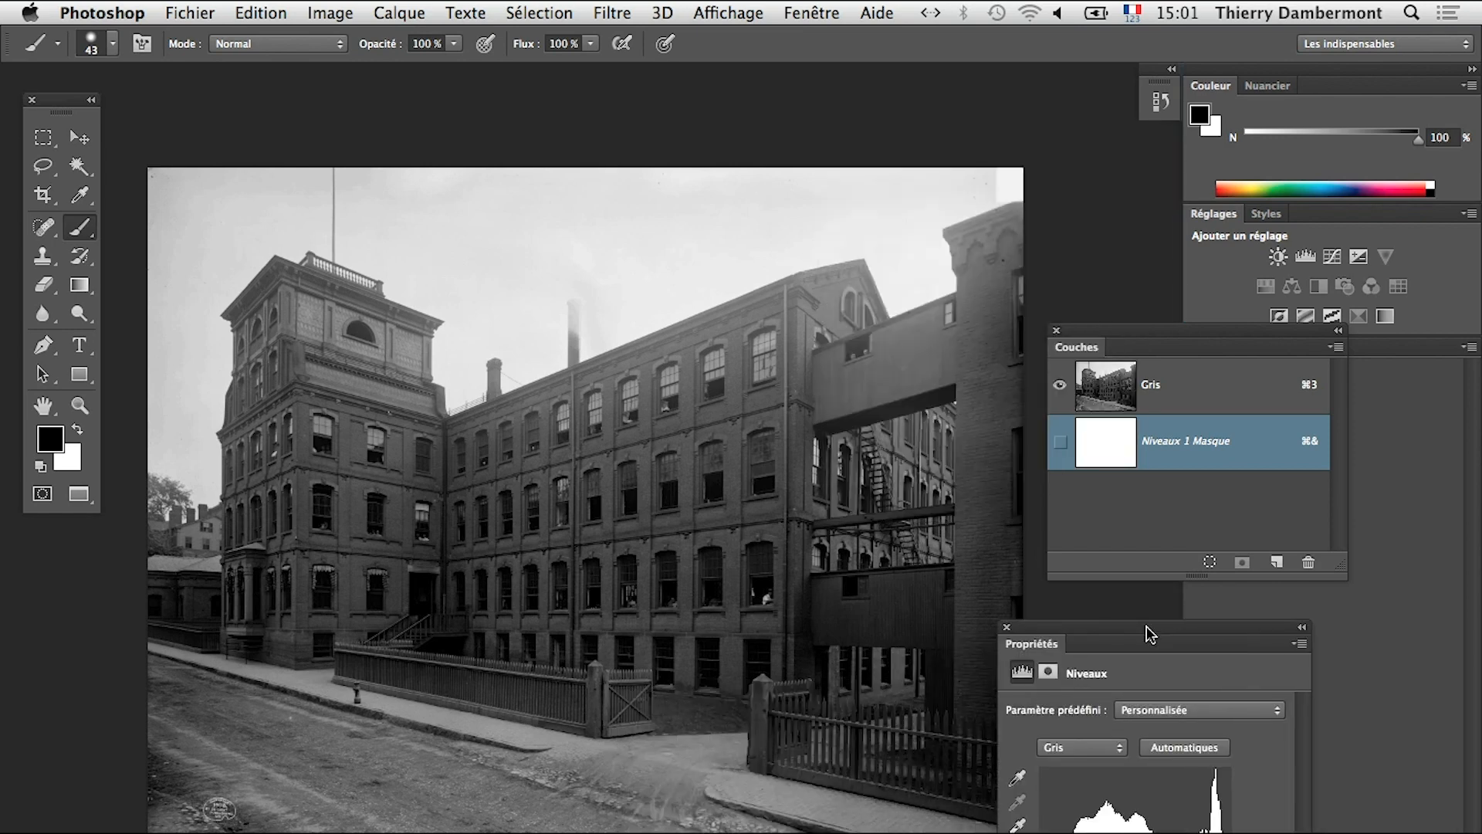
mouse_move(1170, 833)
mouse_down()
mouse_move(1131, 833)
mouse_move(1163, 833)
mouse_up()
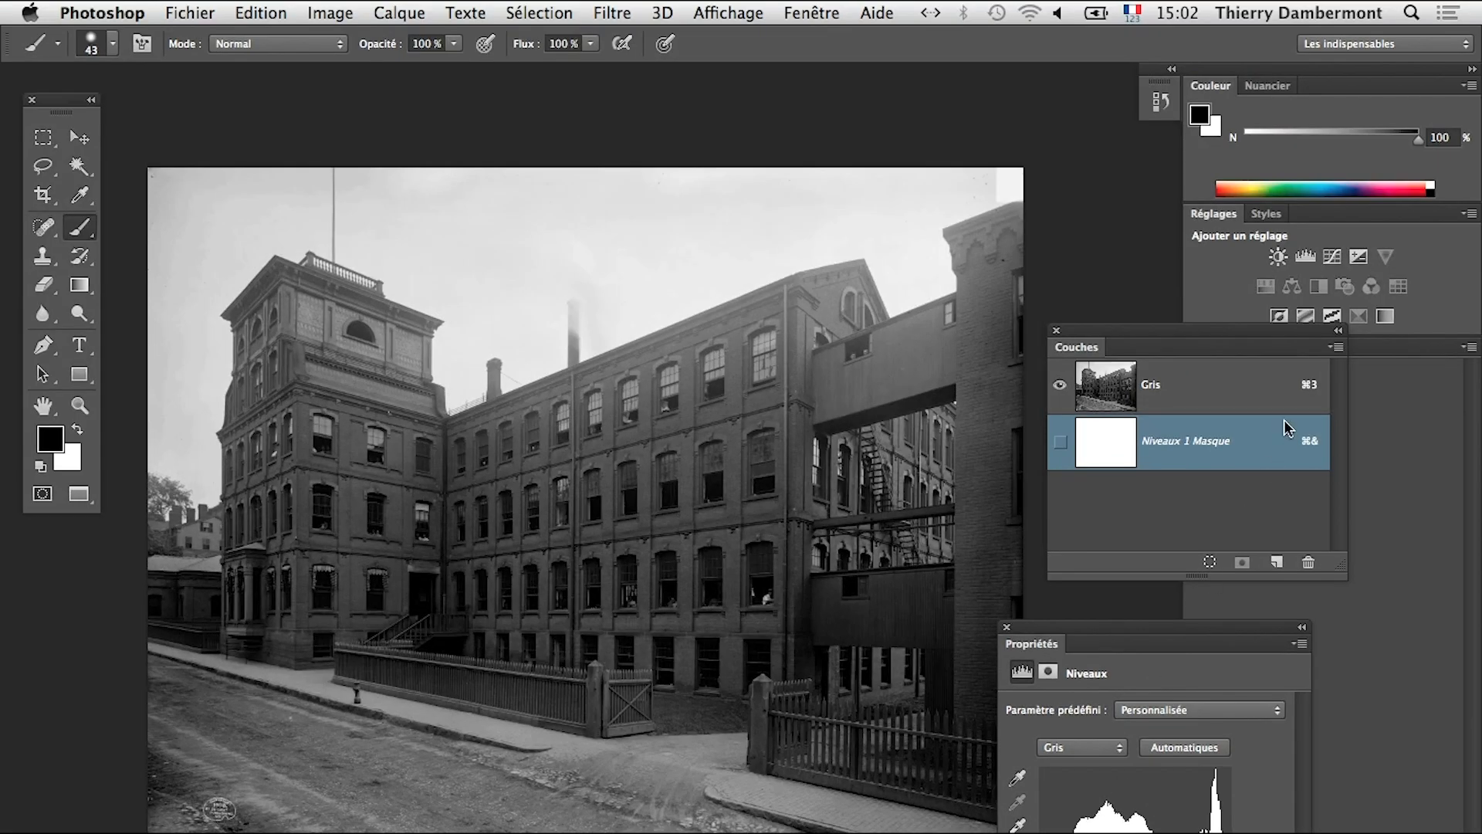
- Move the channels panel out of the way, then undock and enlarge the Calques (Layers) panel and place it beside the photo
drag(1198, 346, 409, 803)
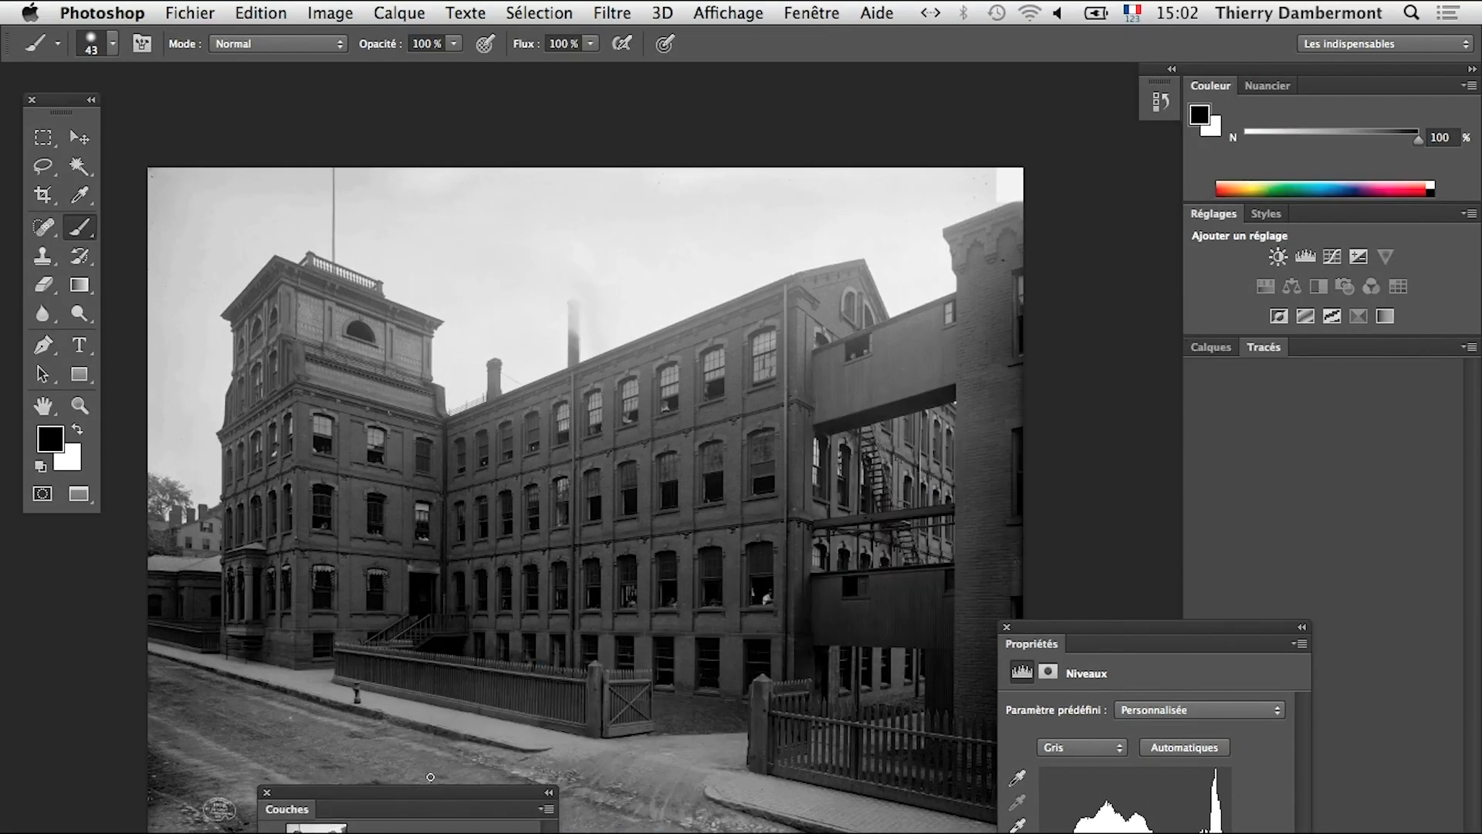
drag(1211, 347, 583, 180)
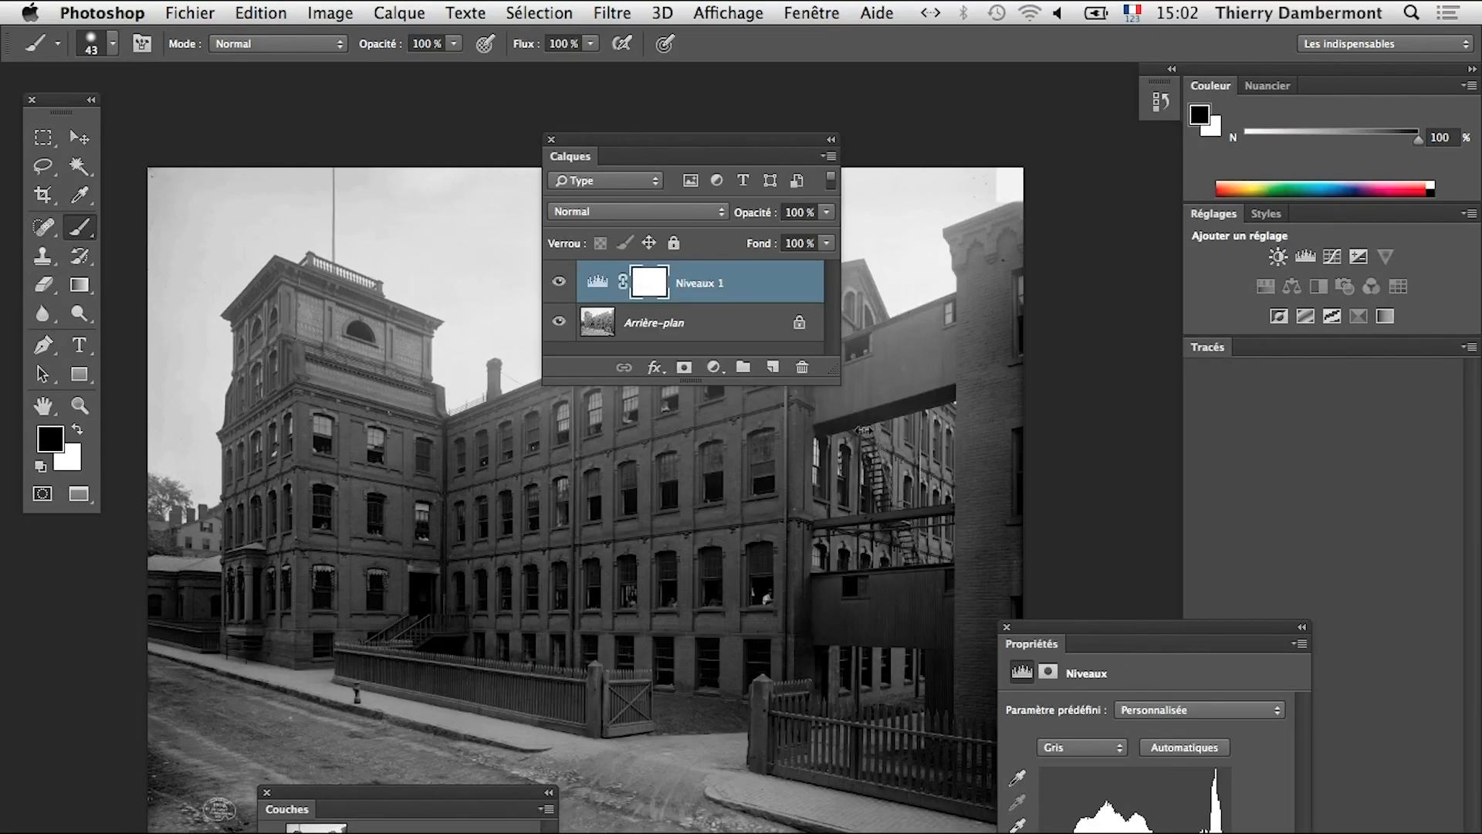
drag(825, 370, 907, 511)
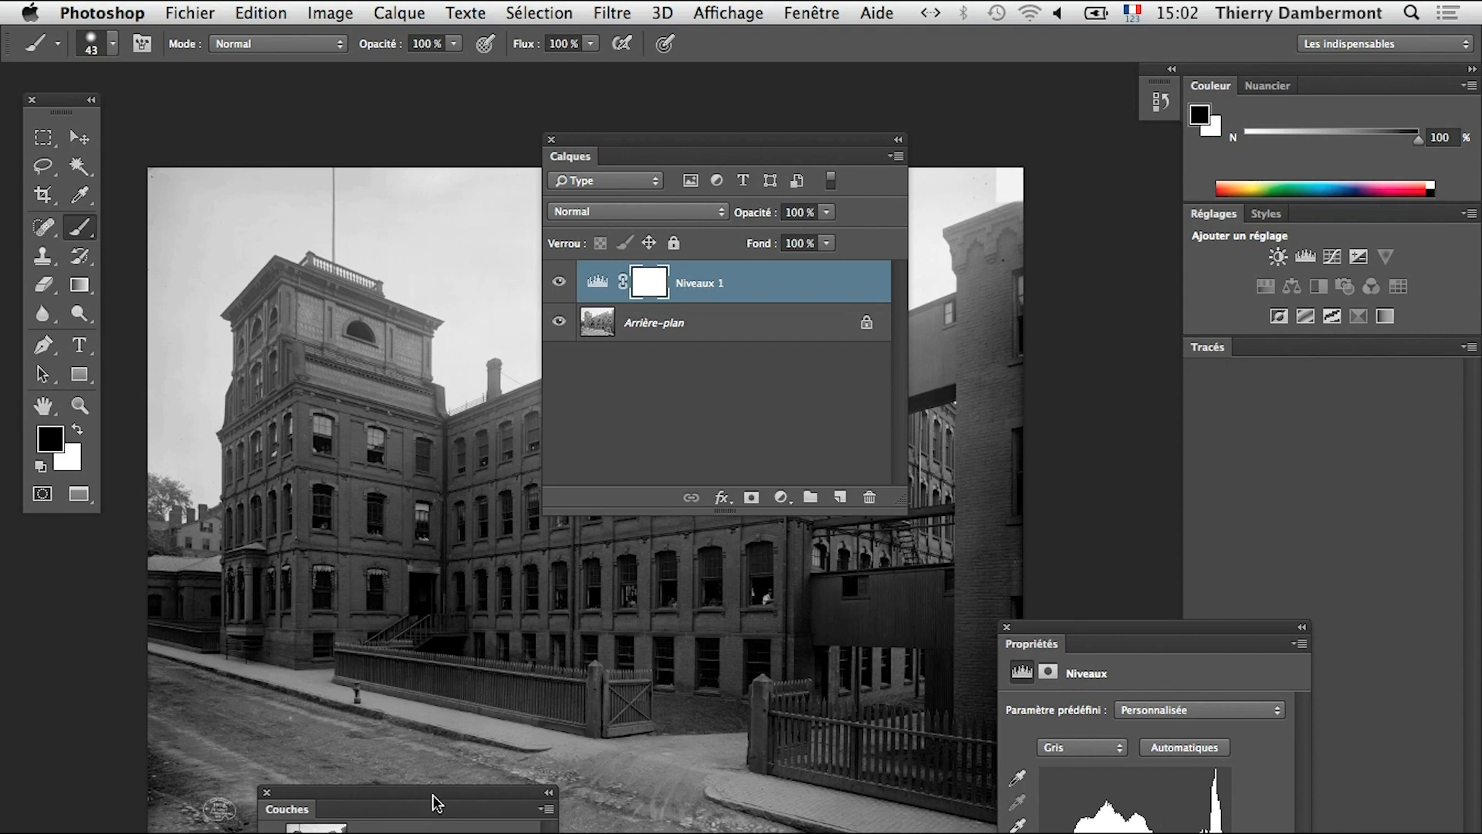
drag(433, 795, 436, 833)
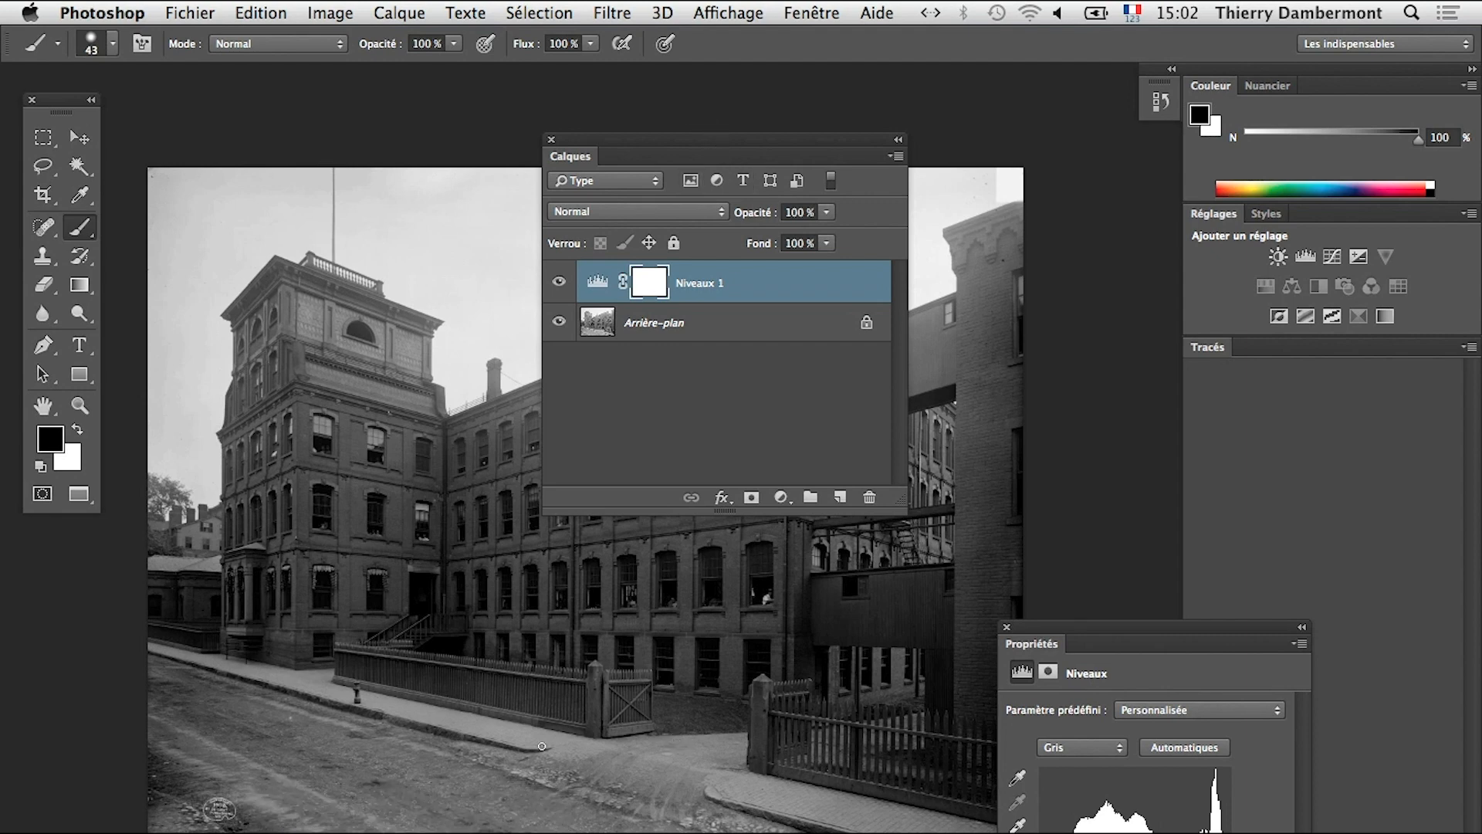
drag(231, 833, 232, 828)
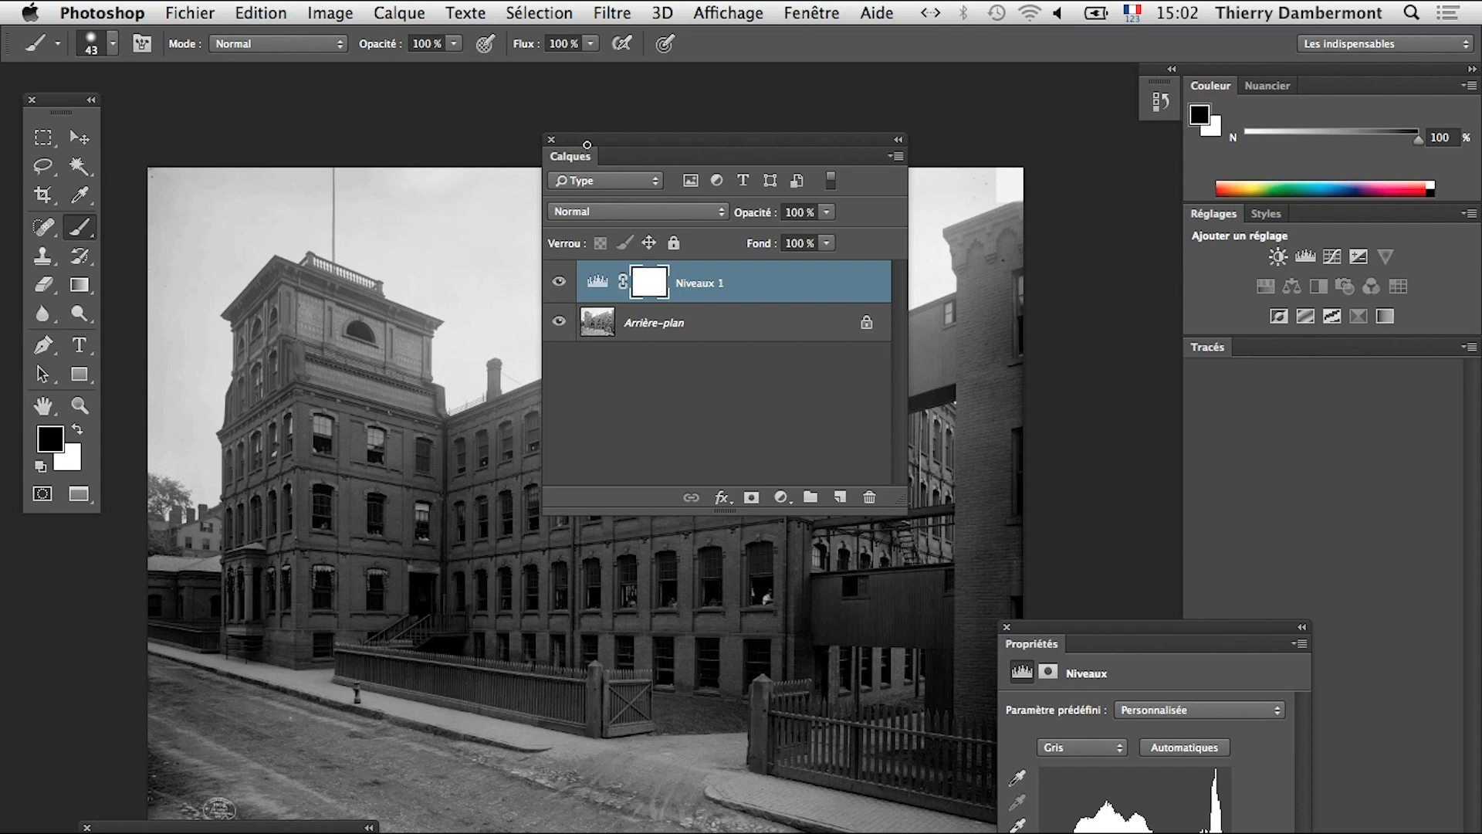
drag(587, 144, 606, 833)
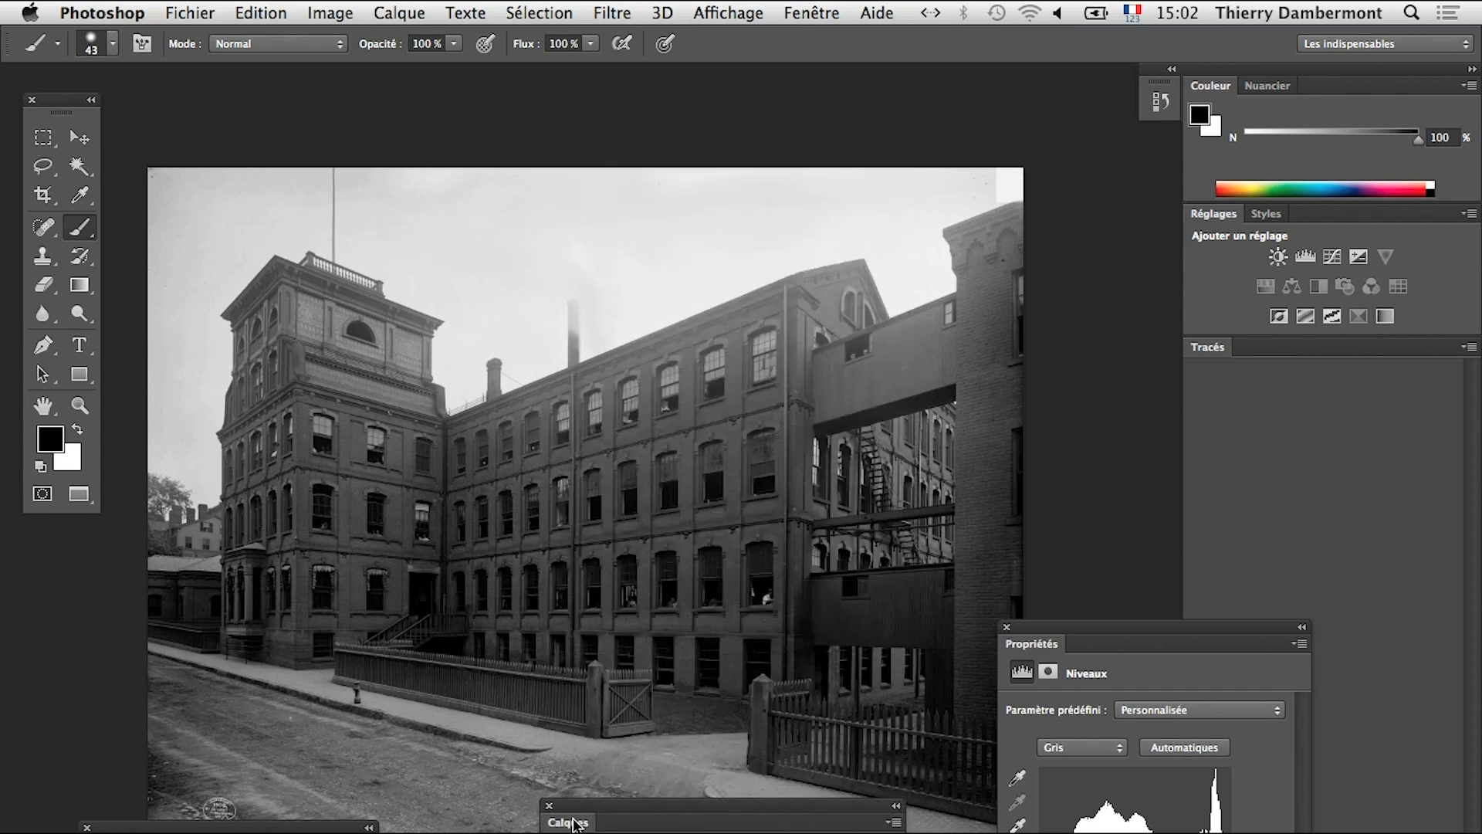
drag(575, 825, 1158, 409)
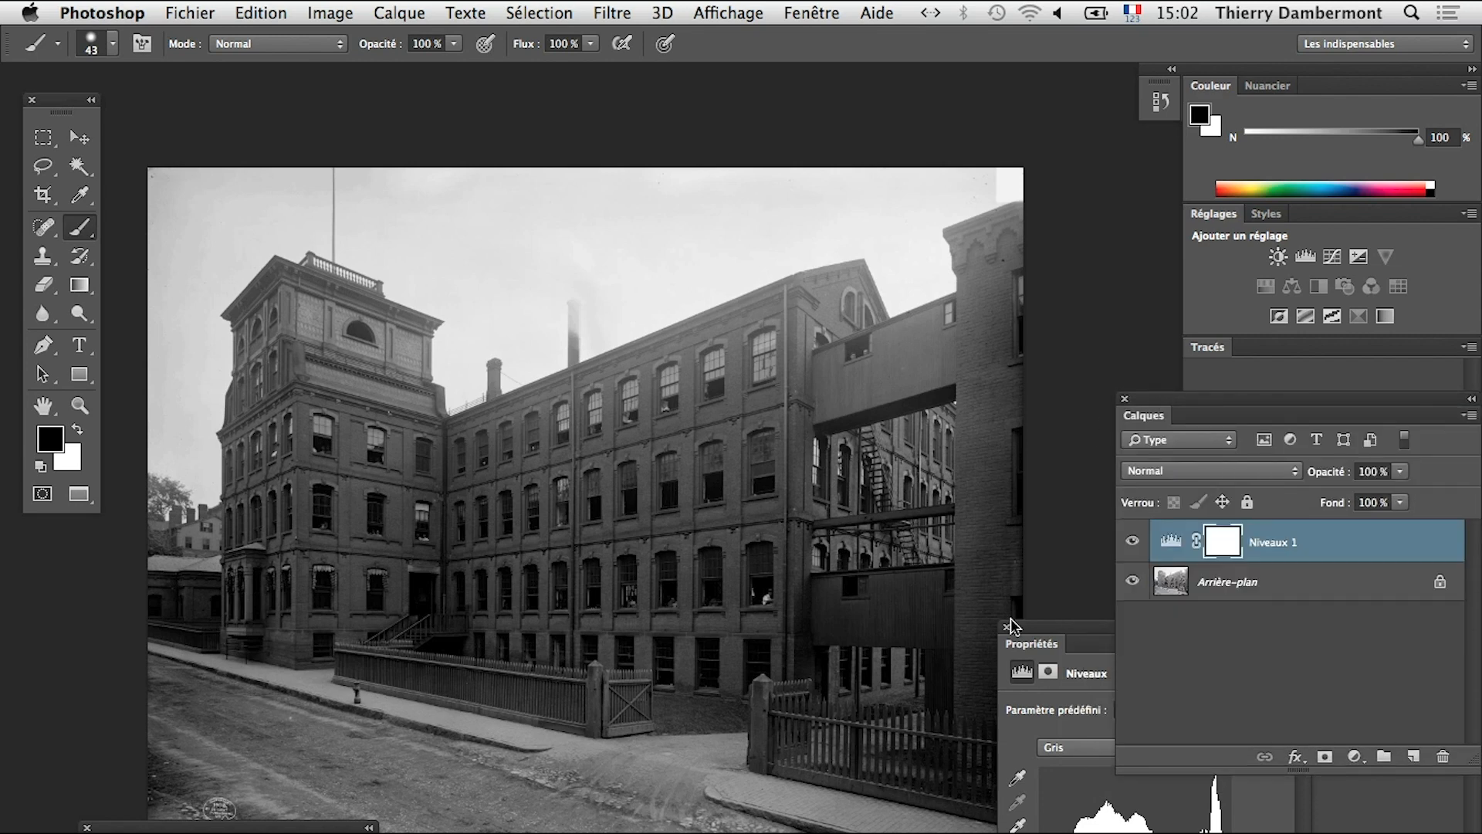
click(1013, 622)
- Add a Courbes (Curves) adjustment layer above the Levels layer, keeping Normal mode and 100 % opacity
click(401, 13)
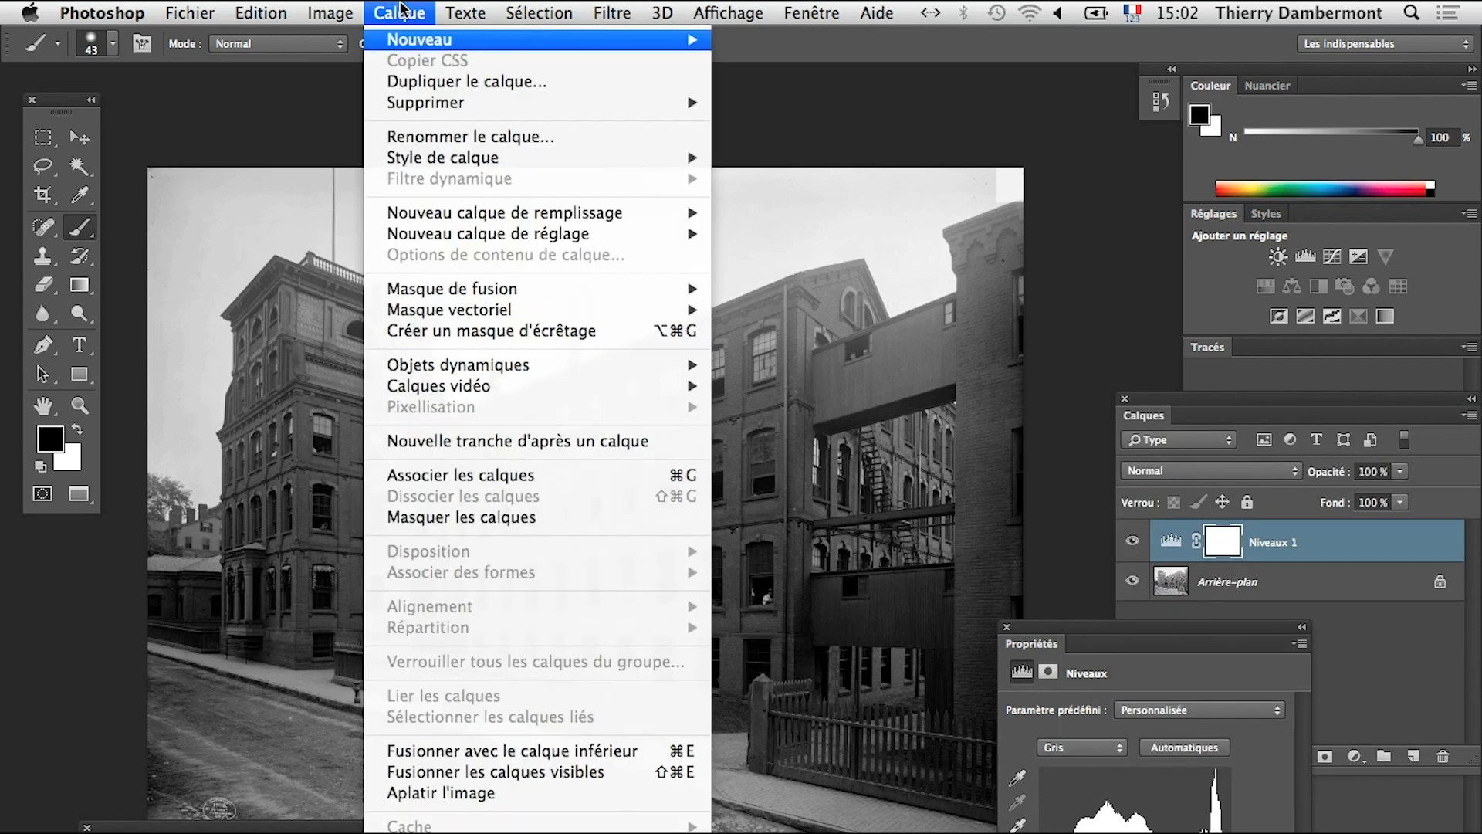
mouse_move(415, 102)
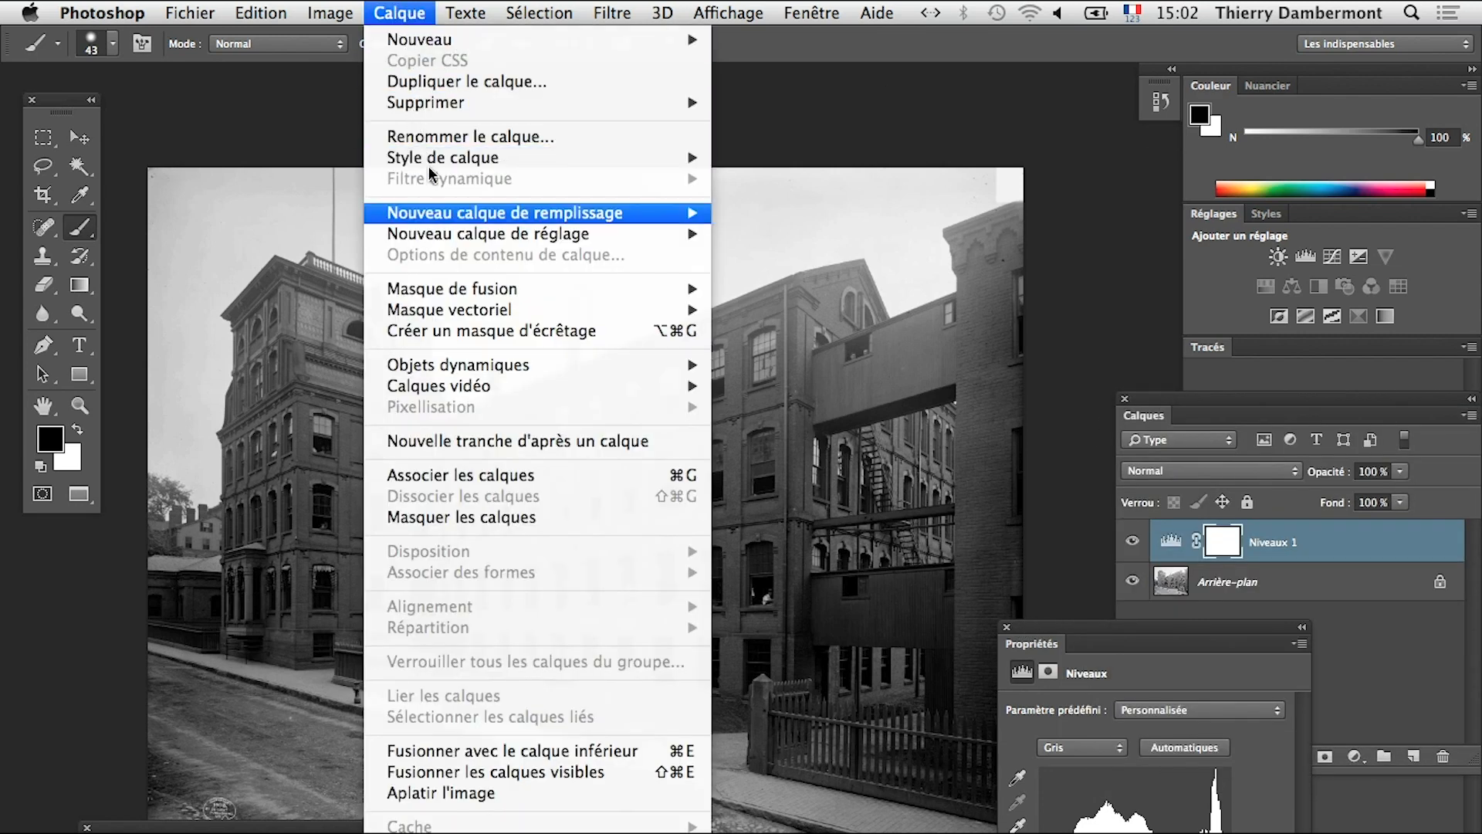
mouse_move(618, 233)
click(794, 275)
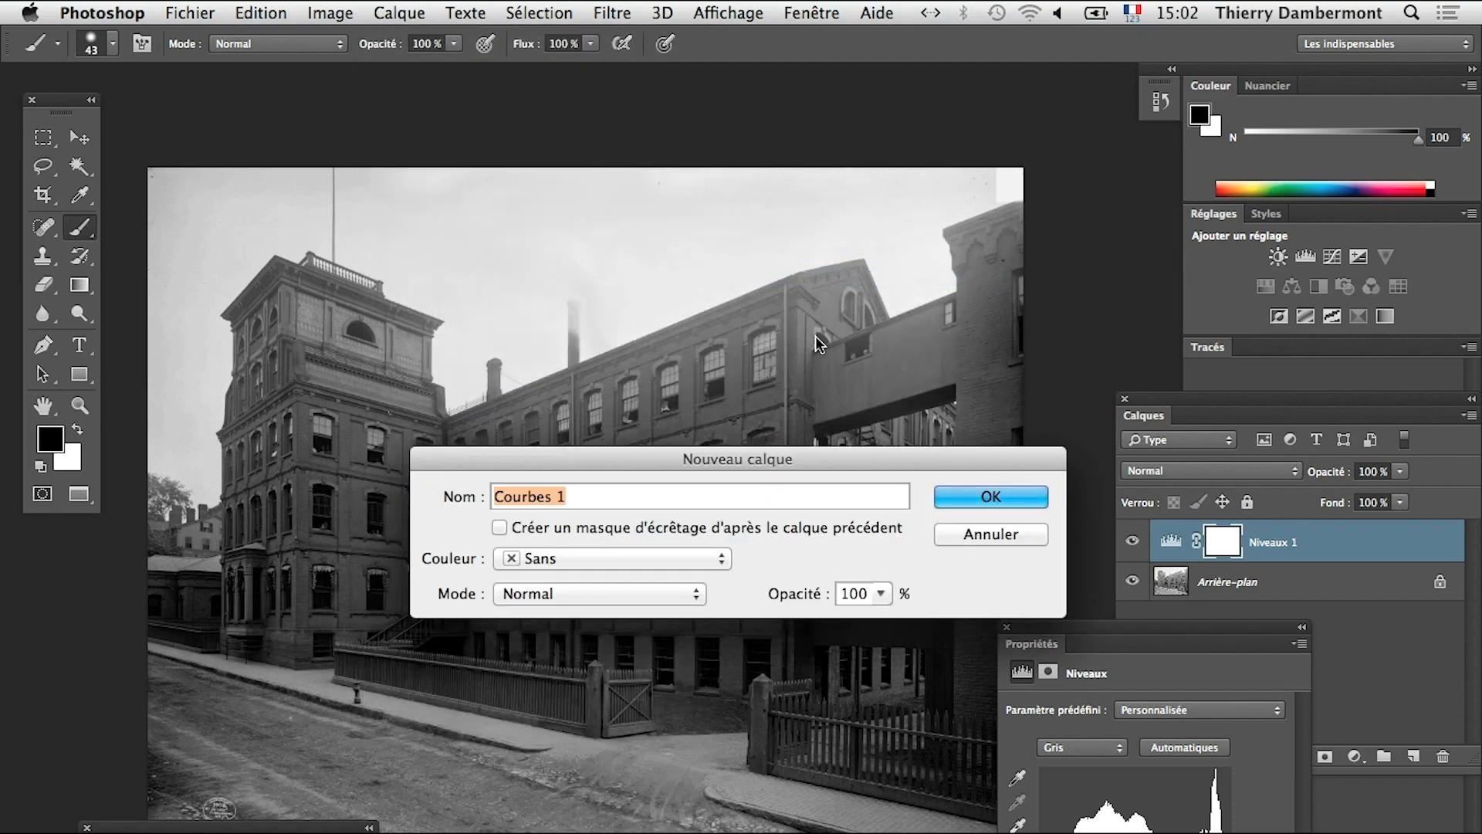
click(991, 495)
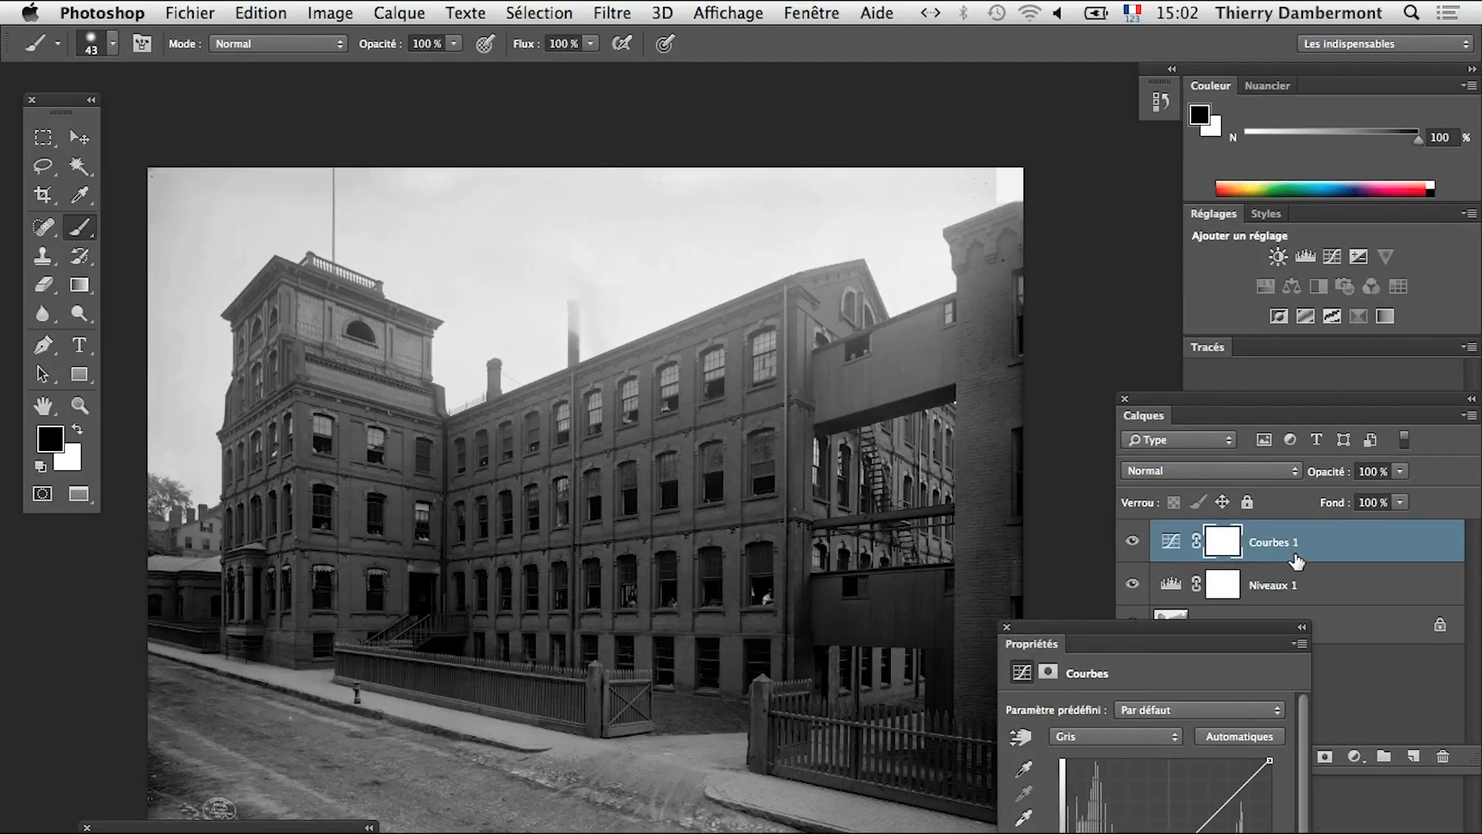
- Bring the Propriétés panel fully into view and bend the Courbes 1 curve with a raised shadow point and lowered midtone point
drag(1098, 637, 1034, 297)
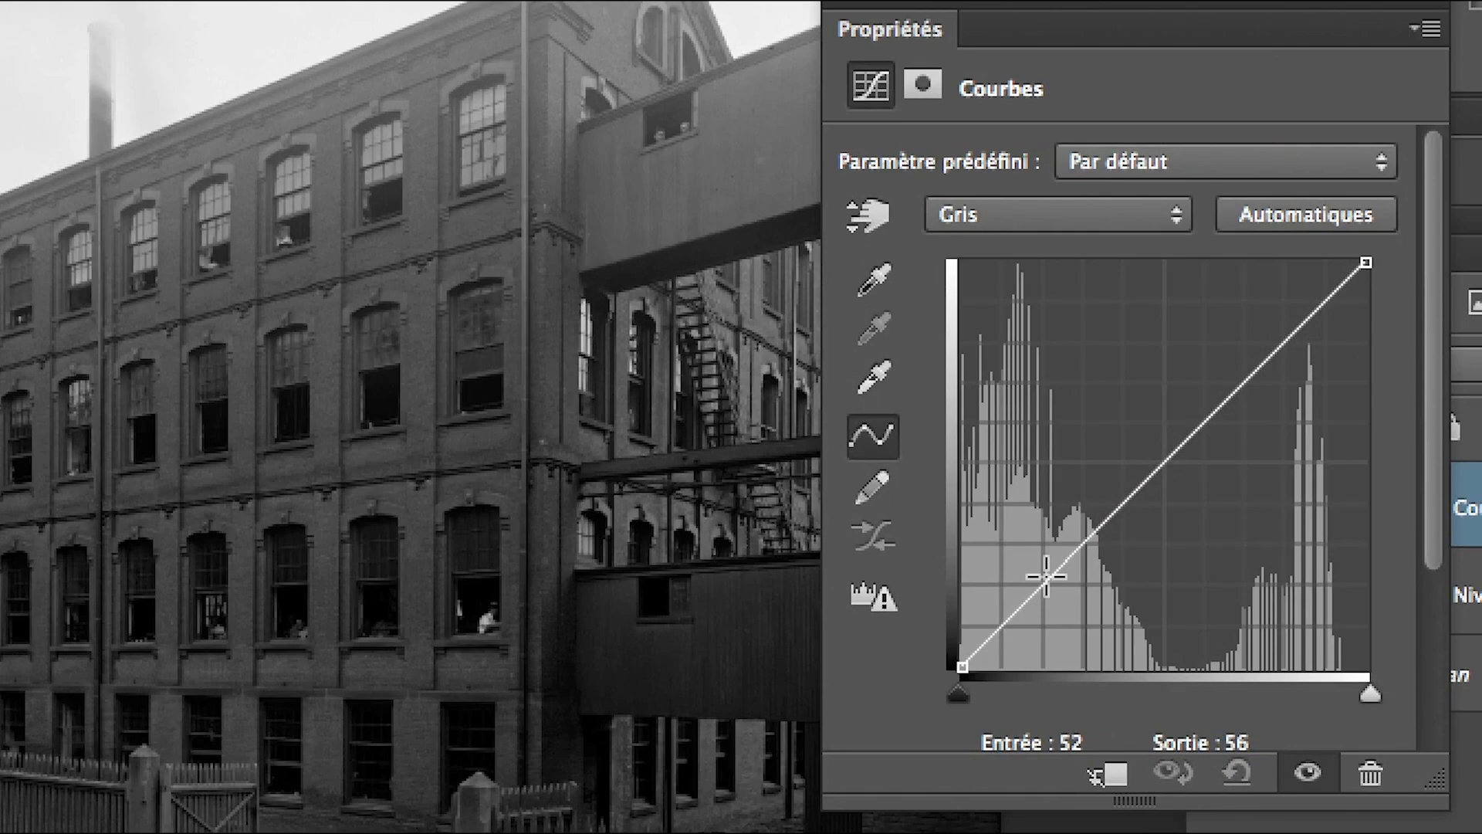
drag(1046, 577, 1013, 447)
drag(1046, 351, 1067, 461)
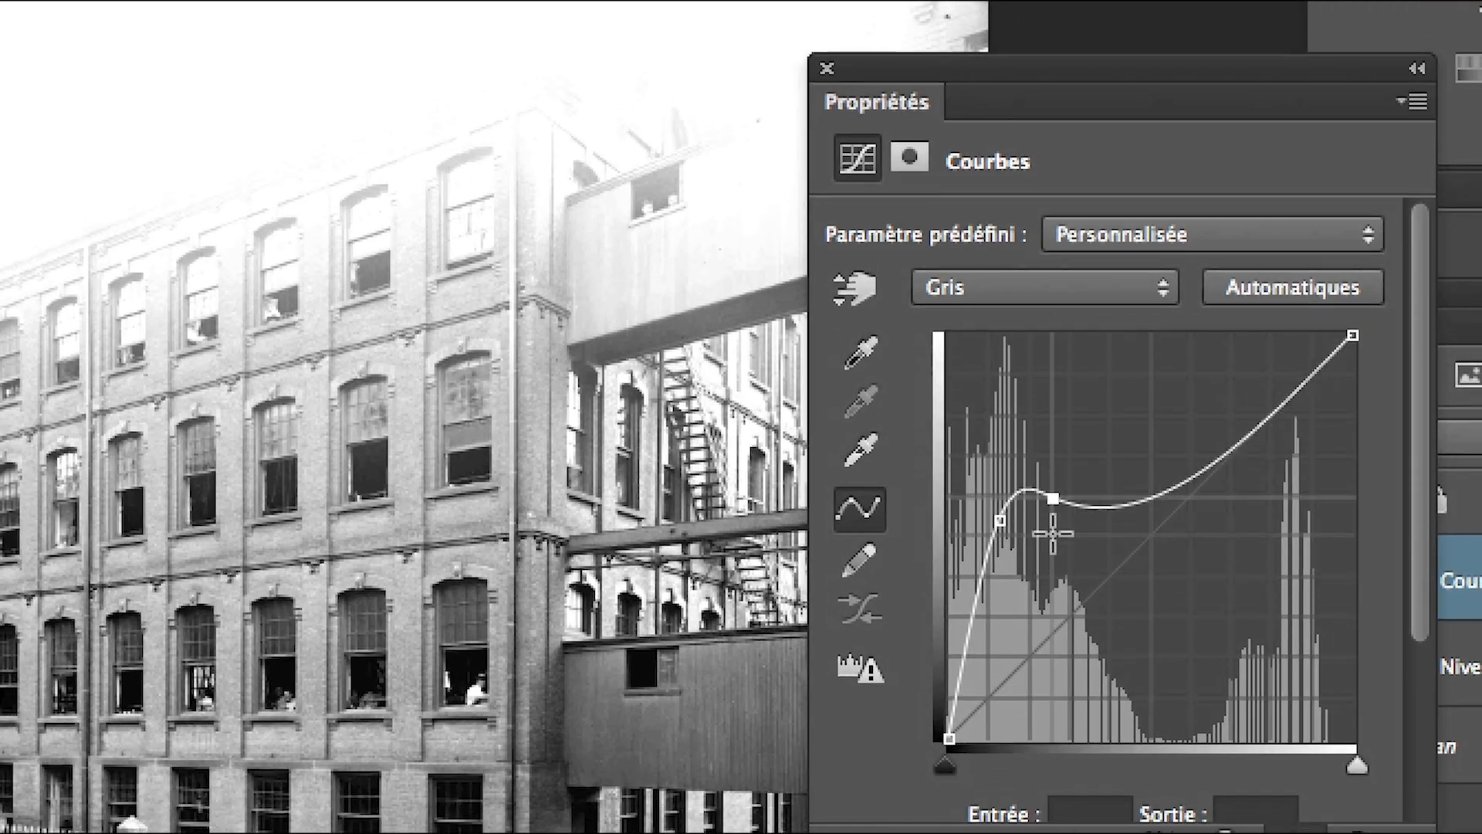
drag(1053, 533, 1117, 547)
click(1070, 716)
drag(942, 594, 997, 623)
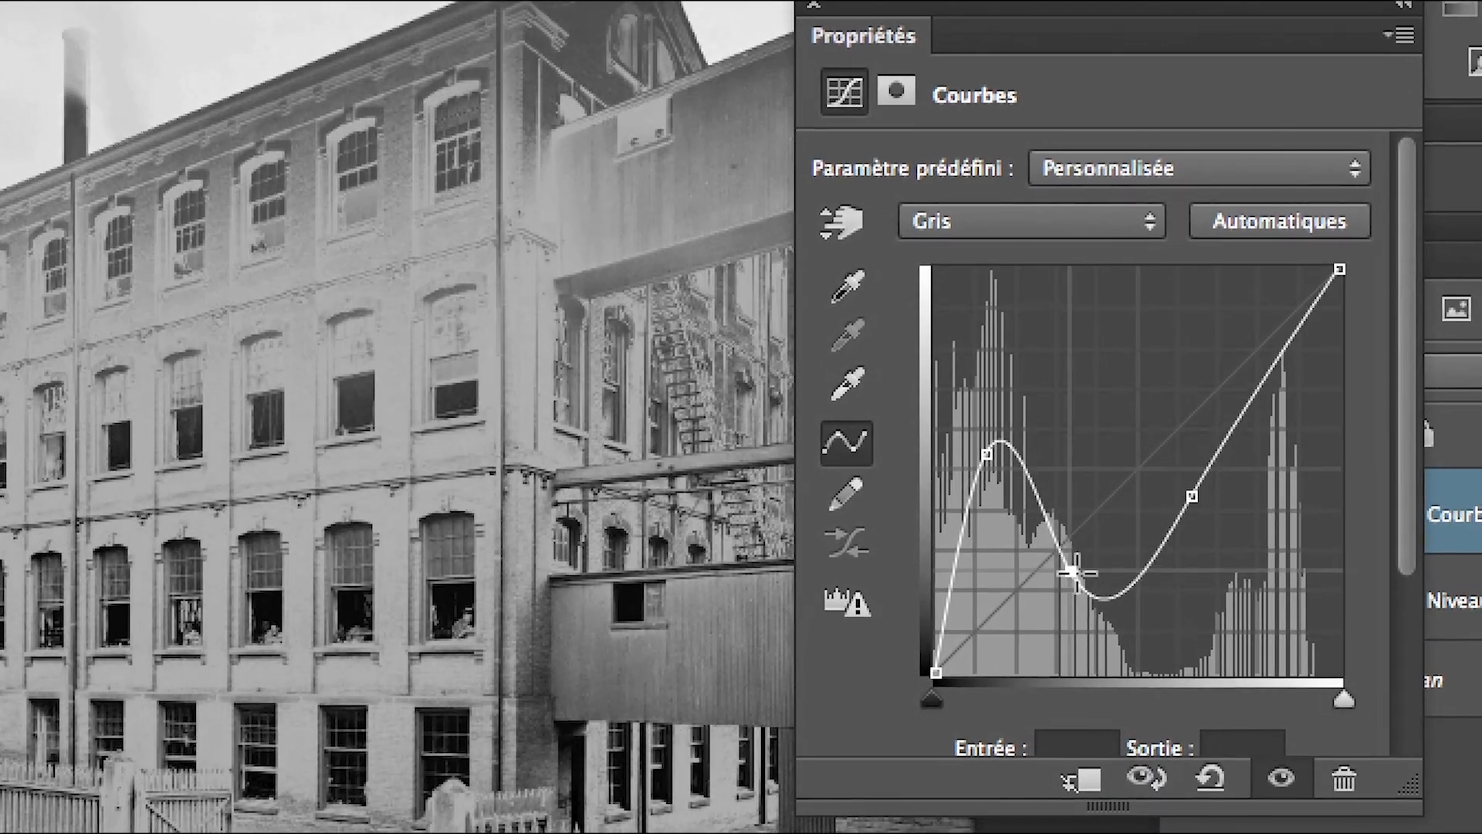
- Reshape the curve into a wave with a high peak in the darker midtones and a deep dip in the lighter midtones
drag(1076, 572, 1071, 619)
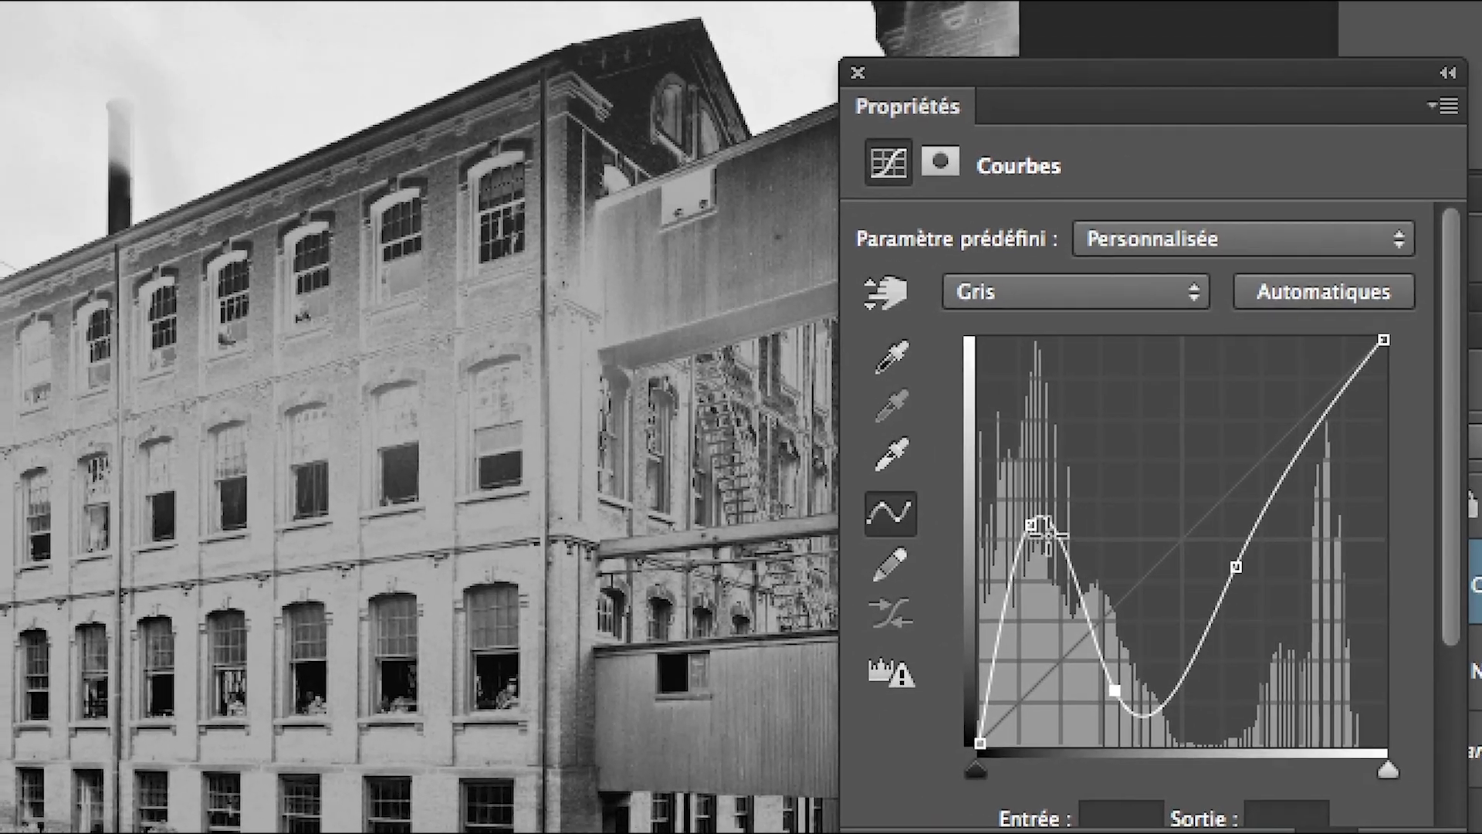
mouse_move(1032, 525)
mouse_down()
mouse_move(1045, 472)
mouse_move(1053, 508)
mouse_up()
drag(1172, 559, 1117, 428)
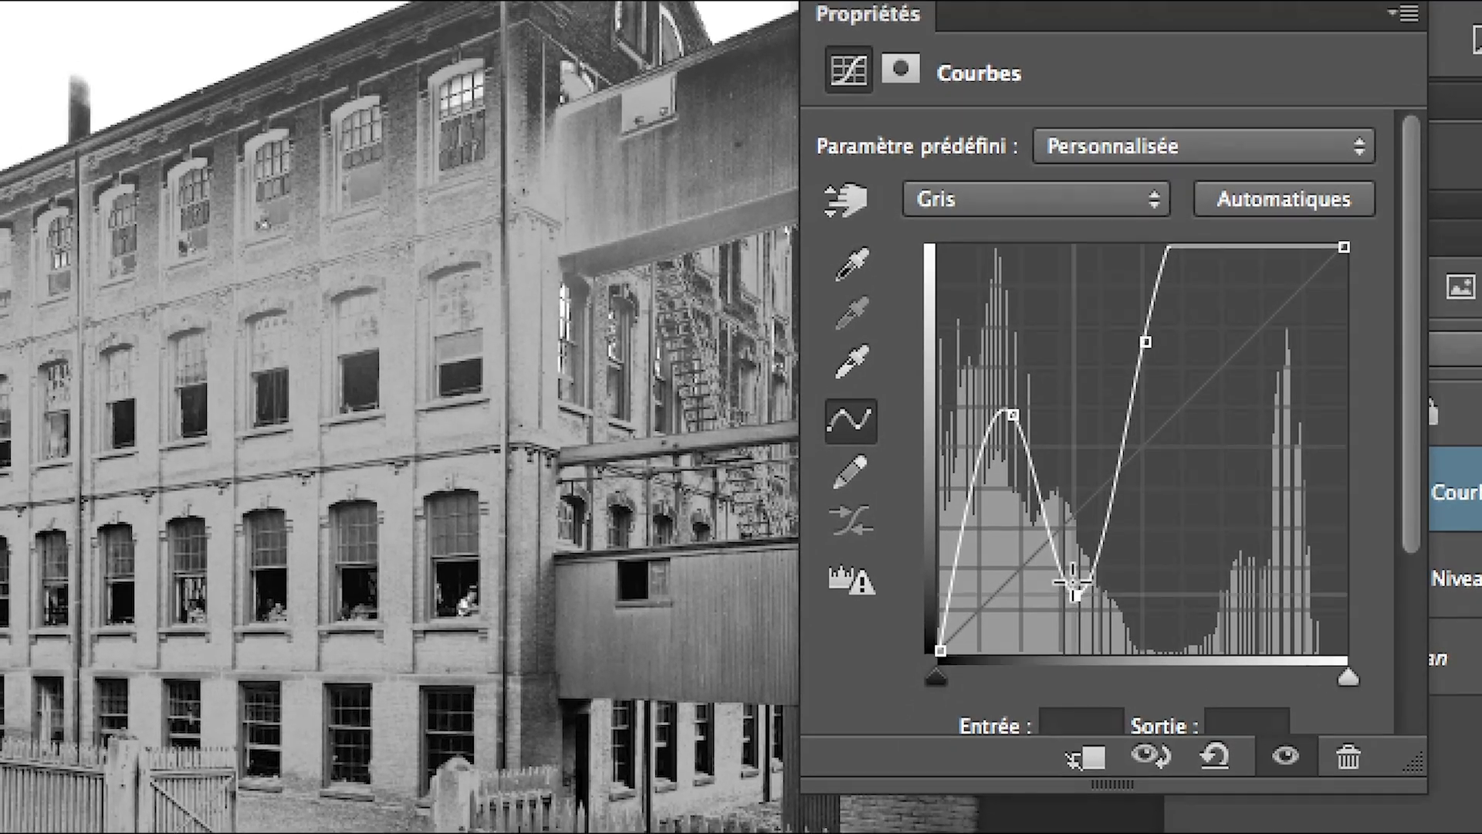
drag(1065, 611, 1205, 500)
drag(1128, 548, 1106, 646)
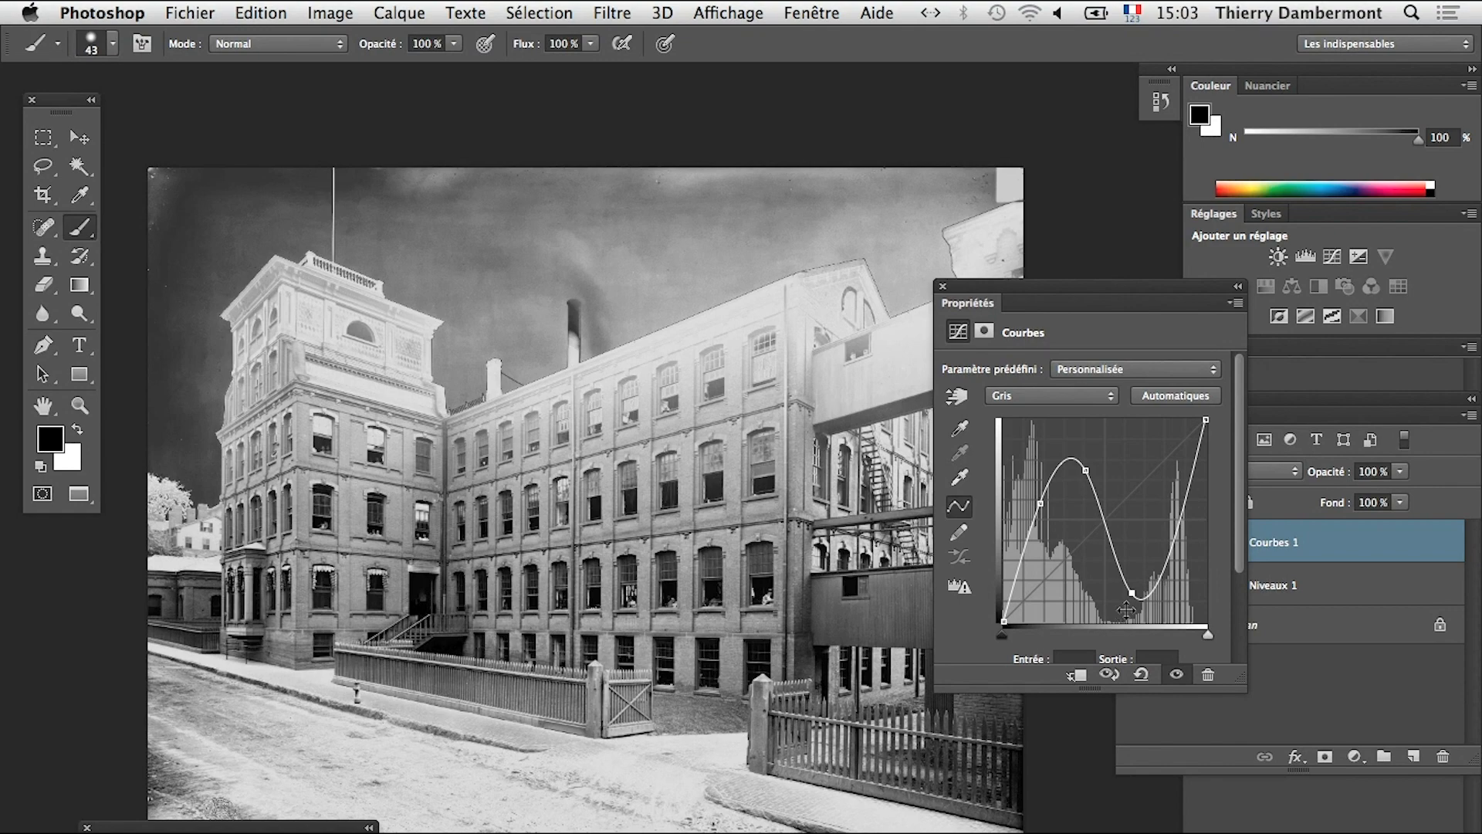
- Extend the curve into two peaks and two dips, lowering the shadow point, raising the second peak and softening the highlight dip
drag(1141, 593, 1192, 597)
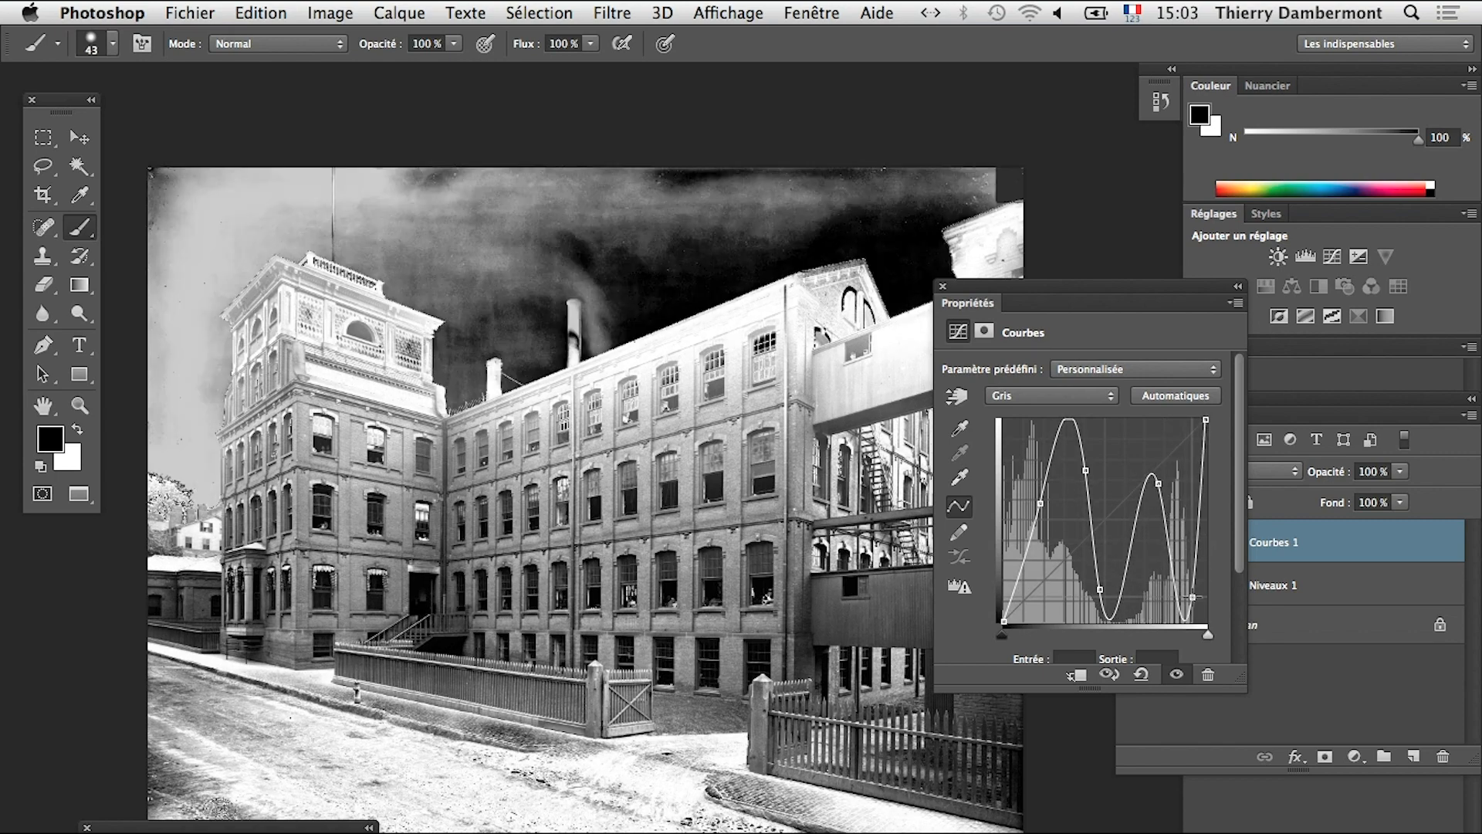
drag(1047, 502, 1039, 542)
drag(1085, 470, 1152, 454)
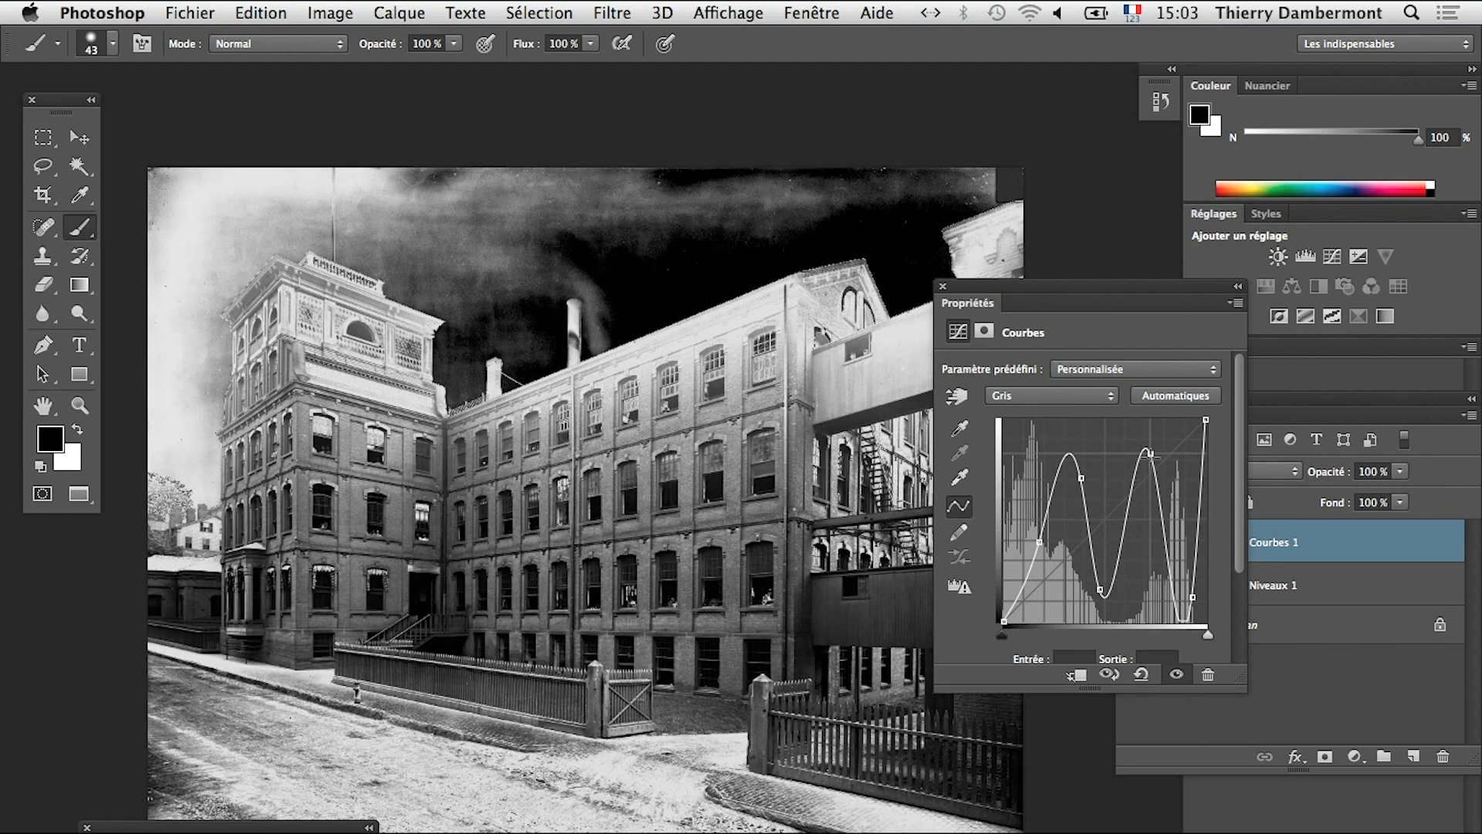
drag(1186, 570, 1184, 576)
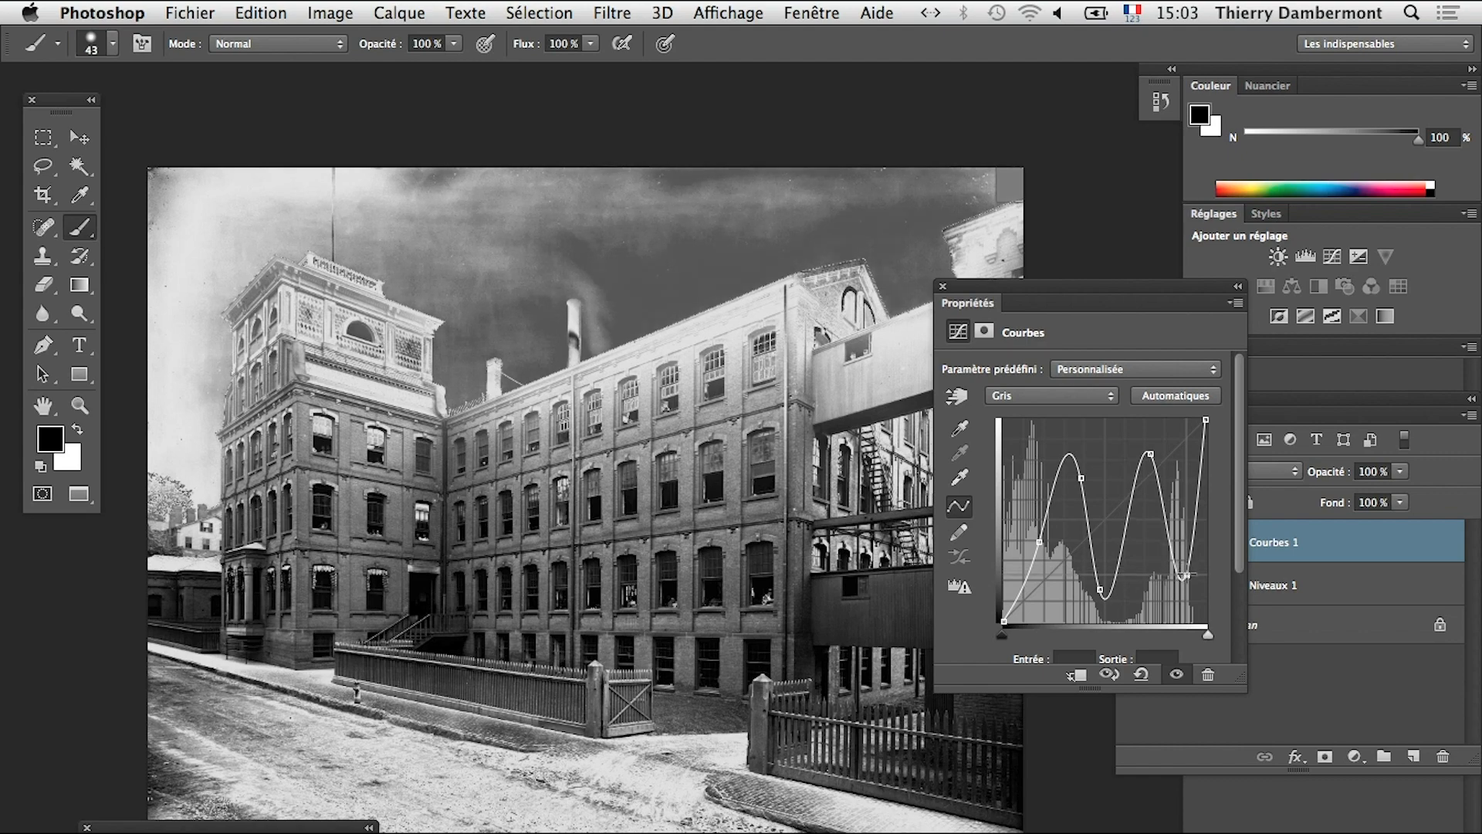
- Move the Propriétés panel off the layer list and rename the Courbes 1 layer as backup
drag(1109, 297, 886, 269)
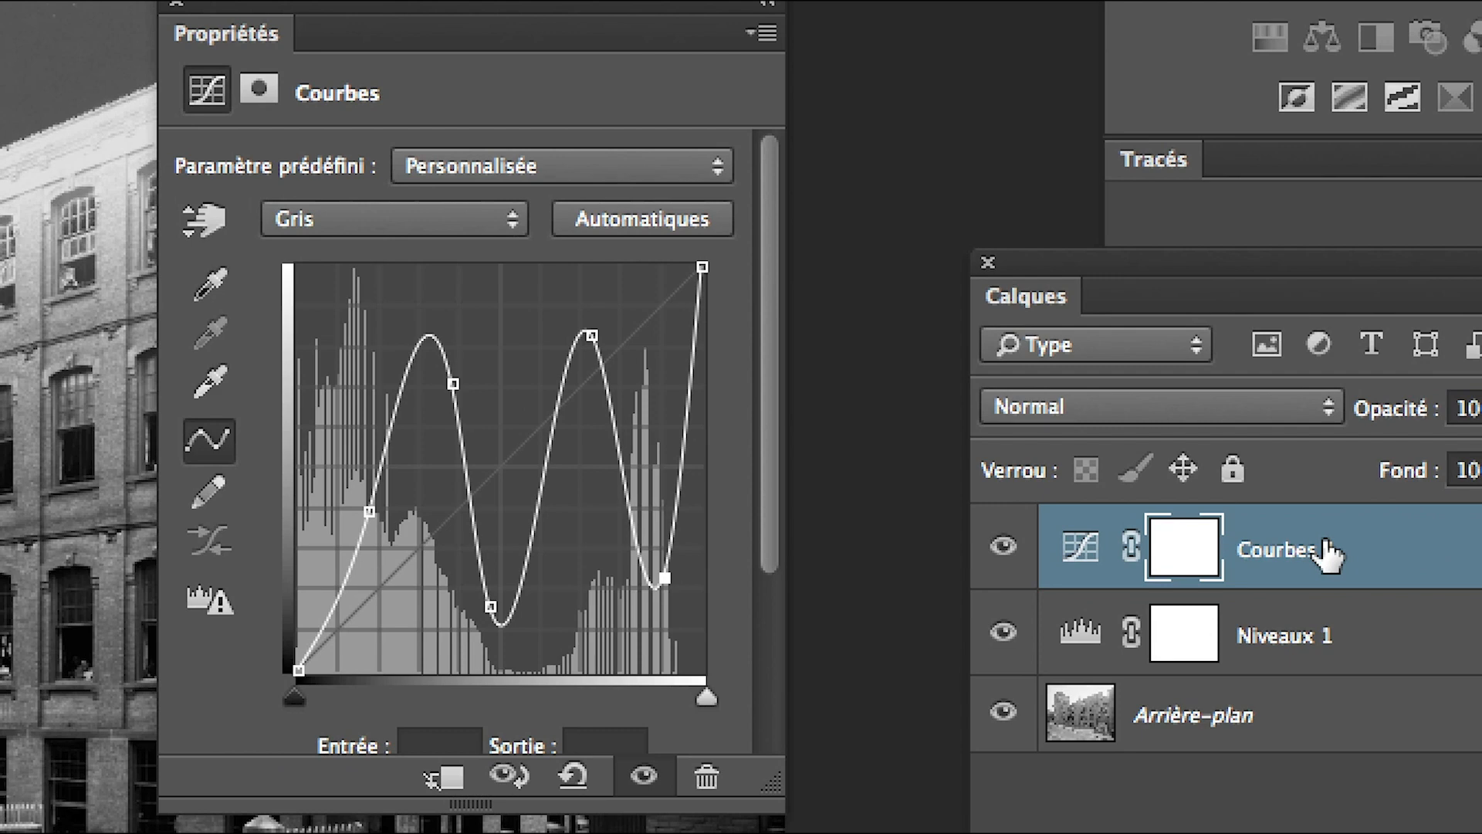
double_click(1187, 528)
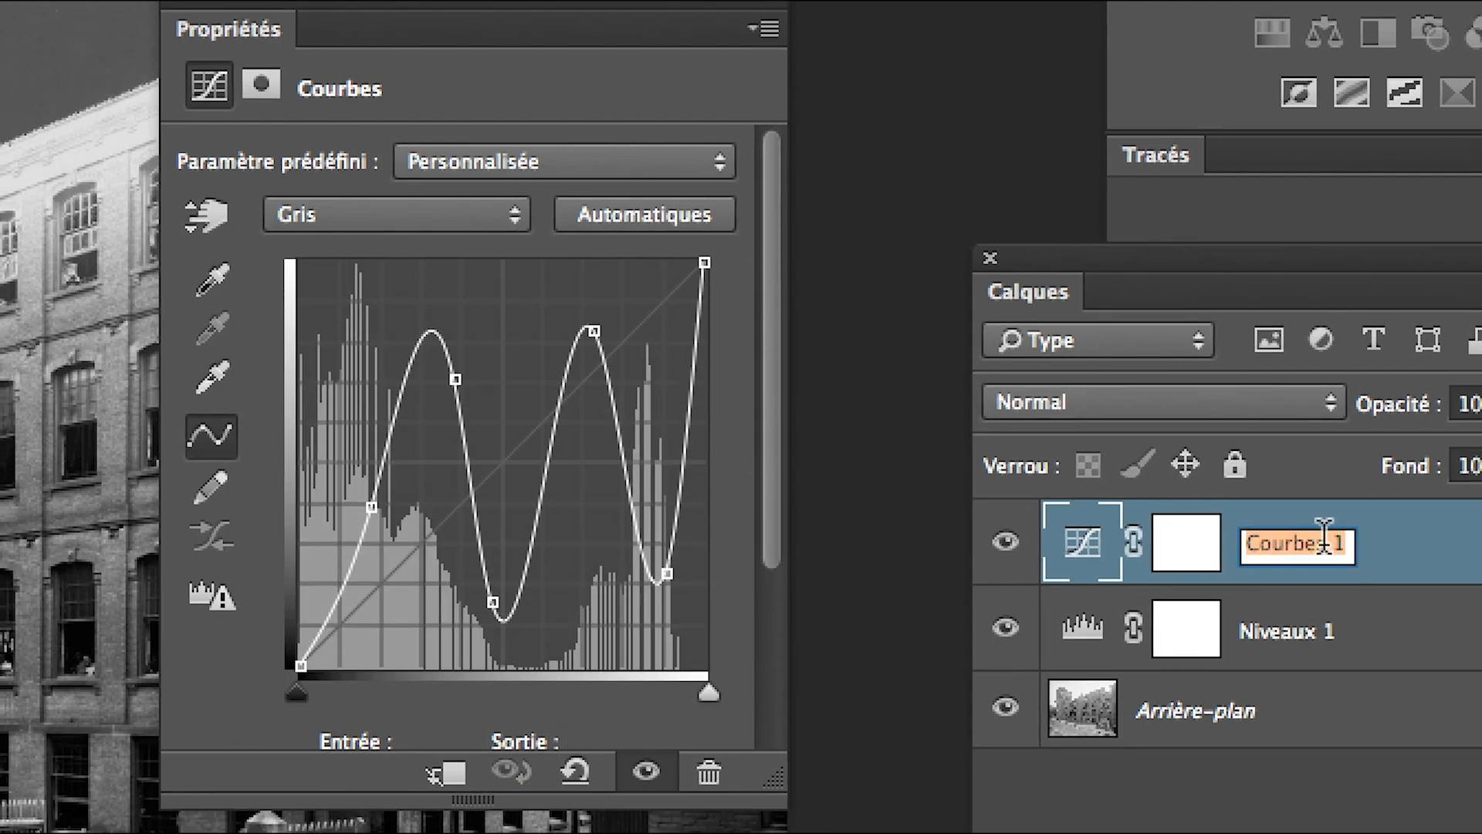
text(backup)
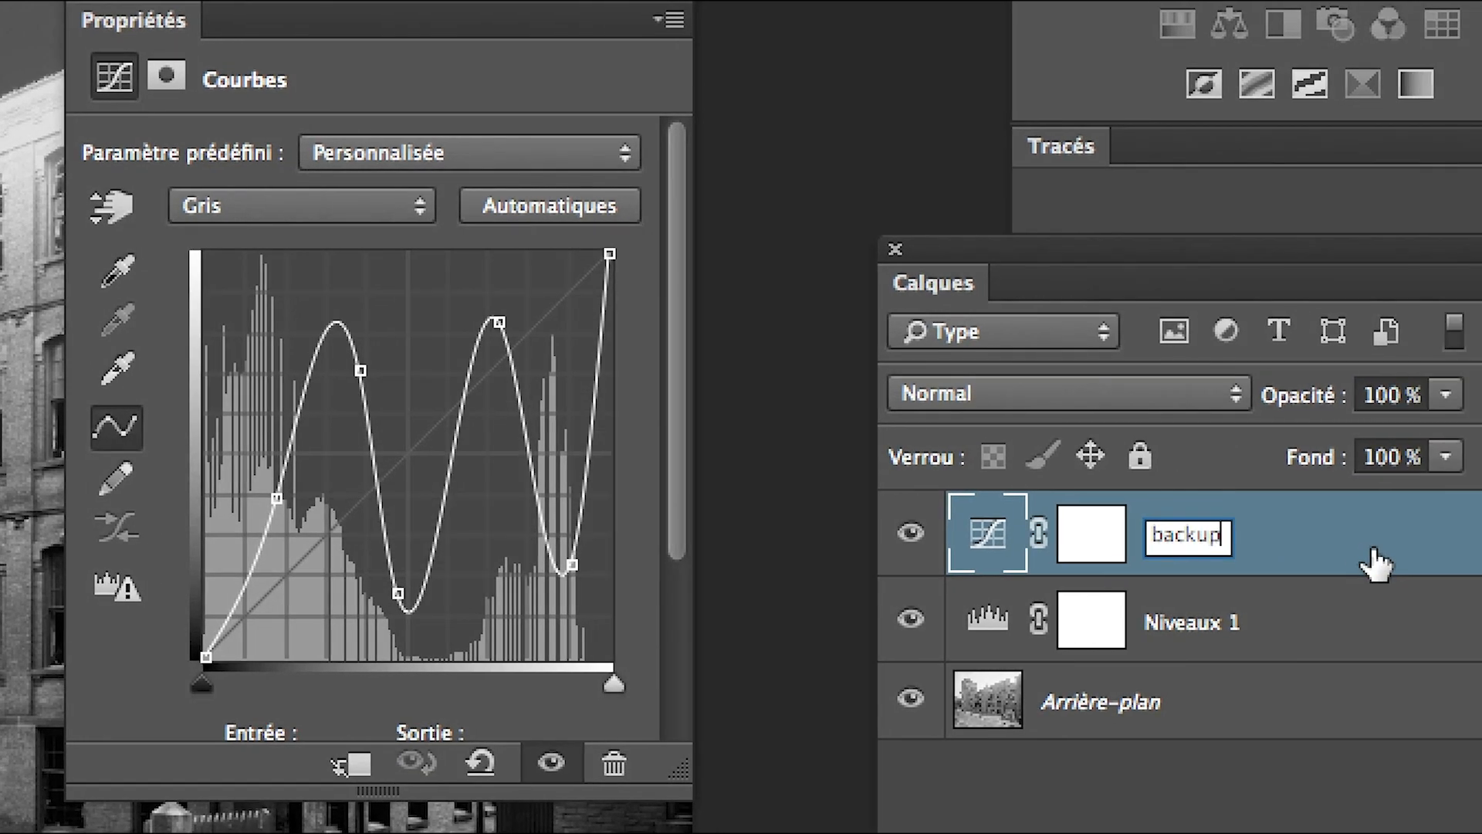
click(1467, 566)
- Duplicate the backup Curves layer, hide the original, and select the duplicate, keeping its name backup copie
drag(1362, 517, 1407, 699)
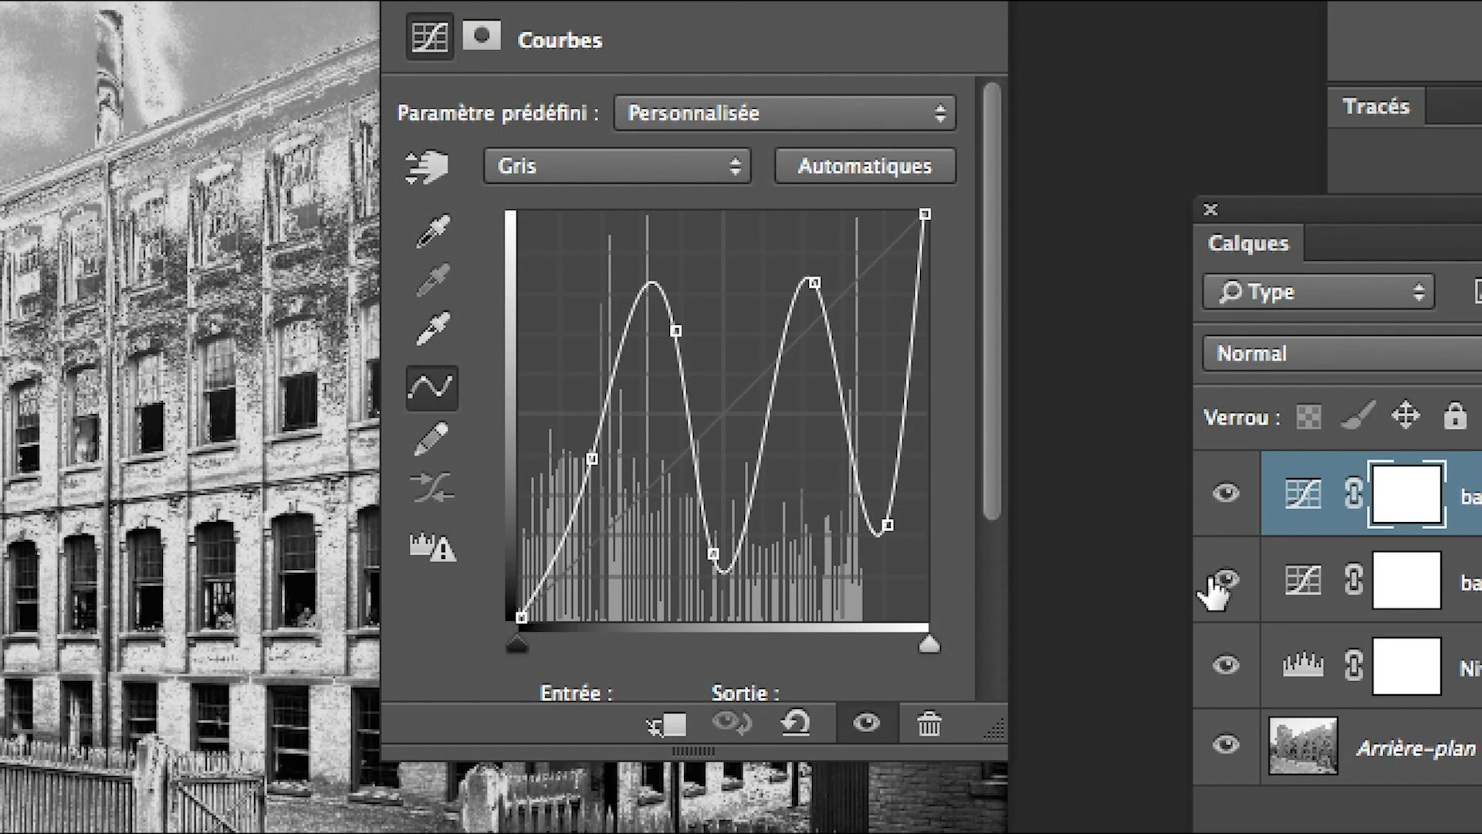
click(847, 364)
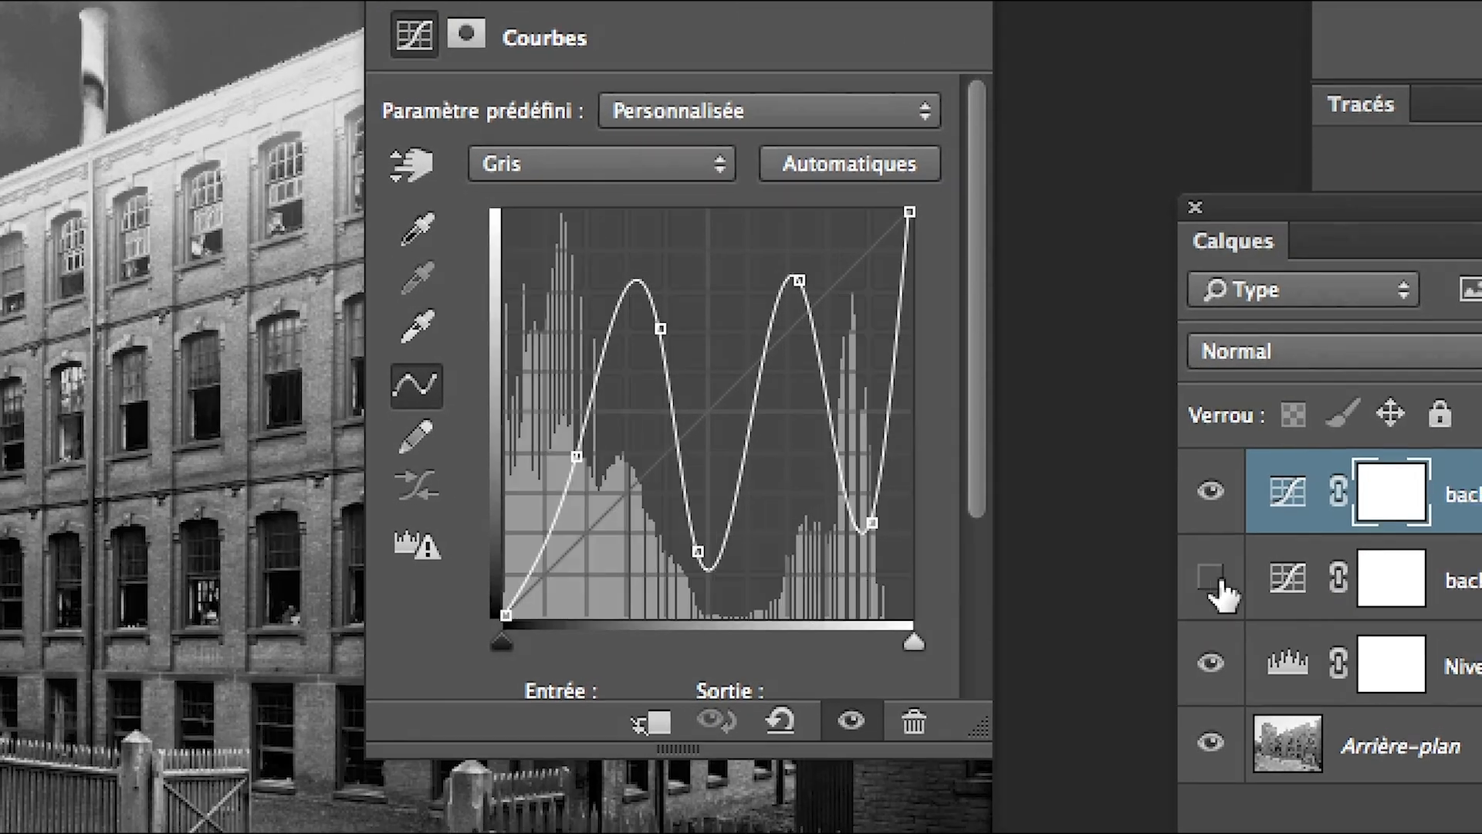
click(1316, 594)
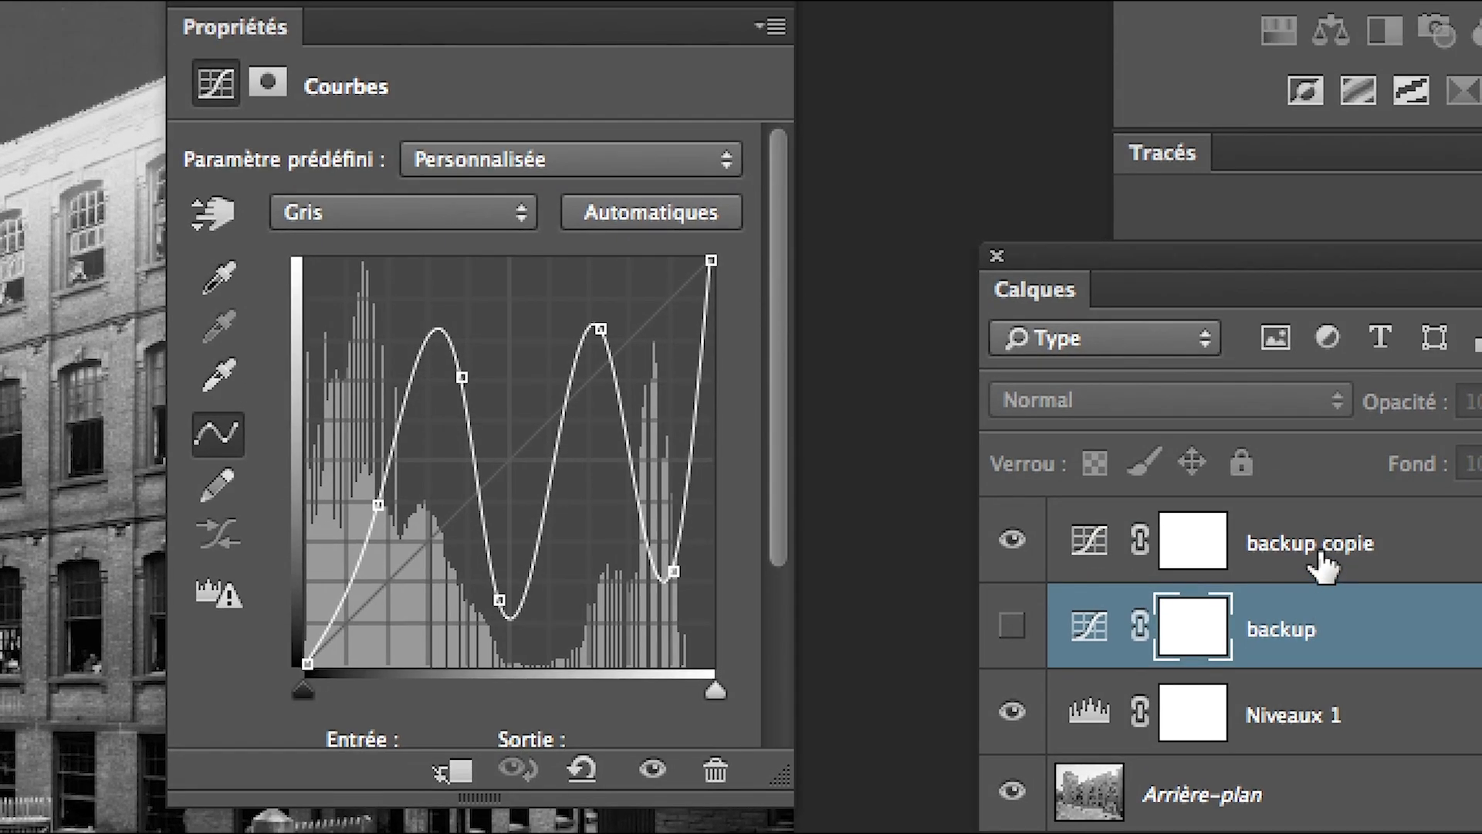
double_click(1386, 500)
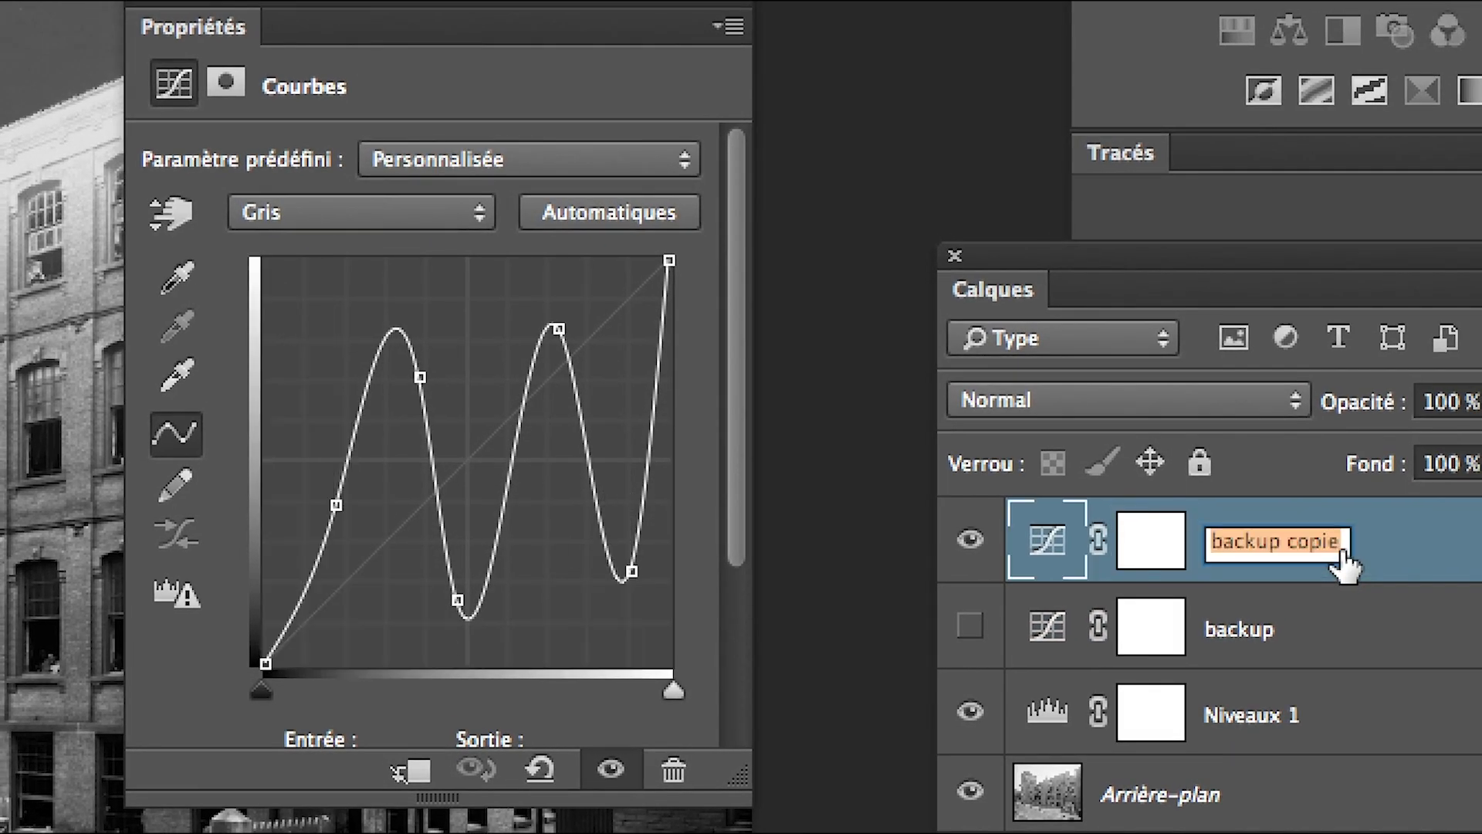
key(Return)
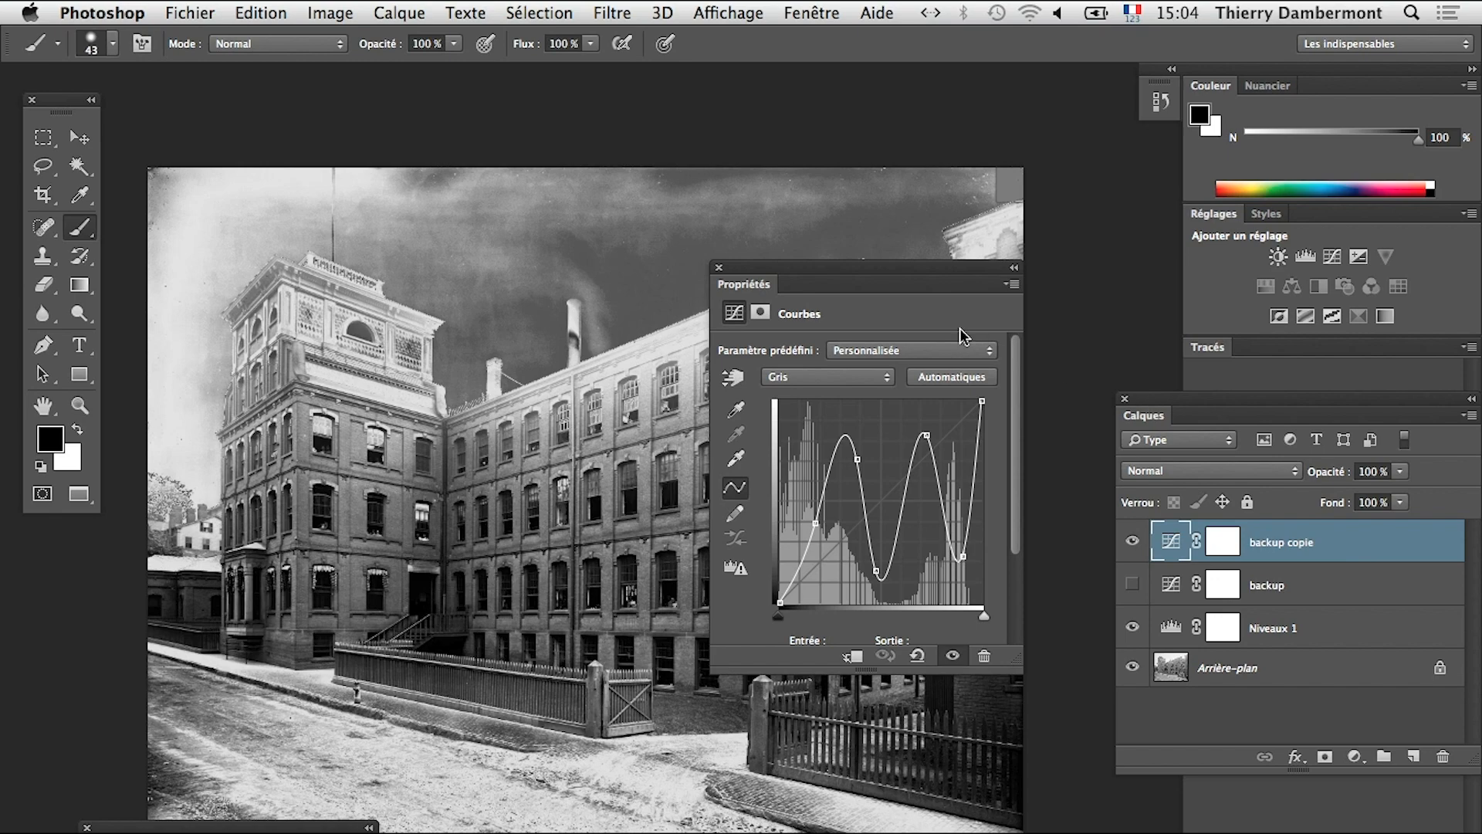
- Reshape the backup copie curve by lowering its first peak point slightly and shifting the first dip point toward the shadows
drag(806, 274, 1037, 222)
drag(1088, 406, 1082, 433)
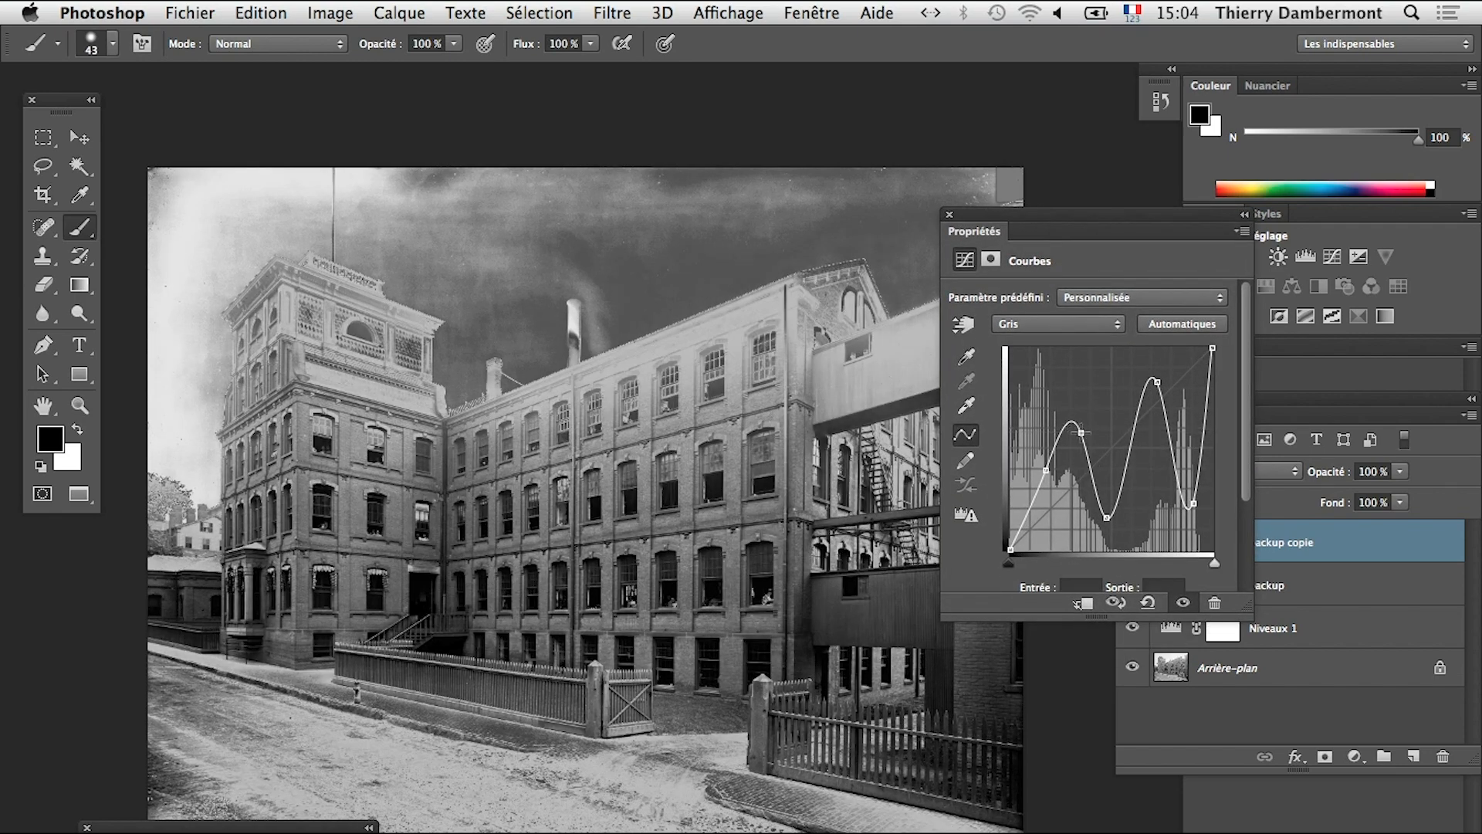
drag(1107, 511, 1088, 506)
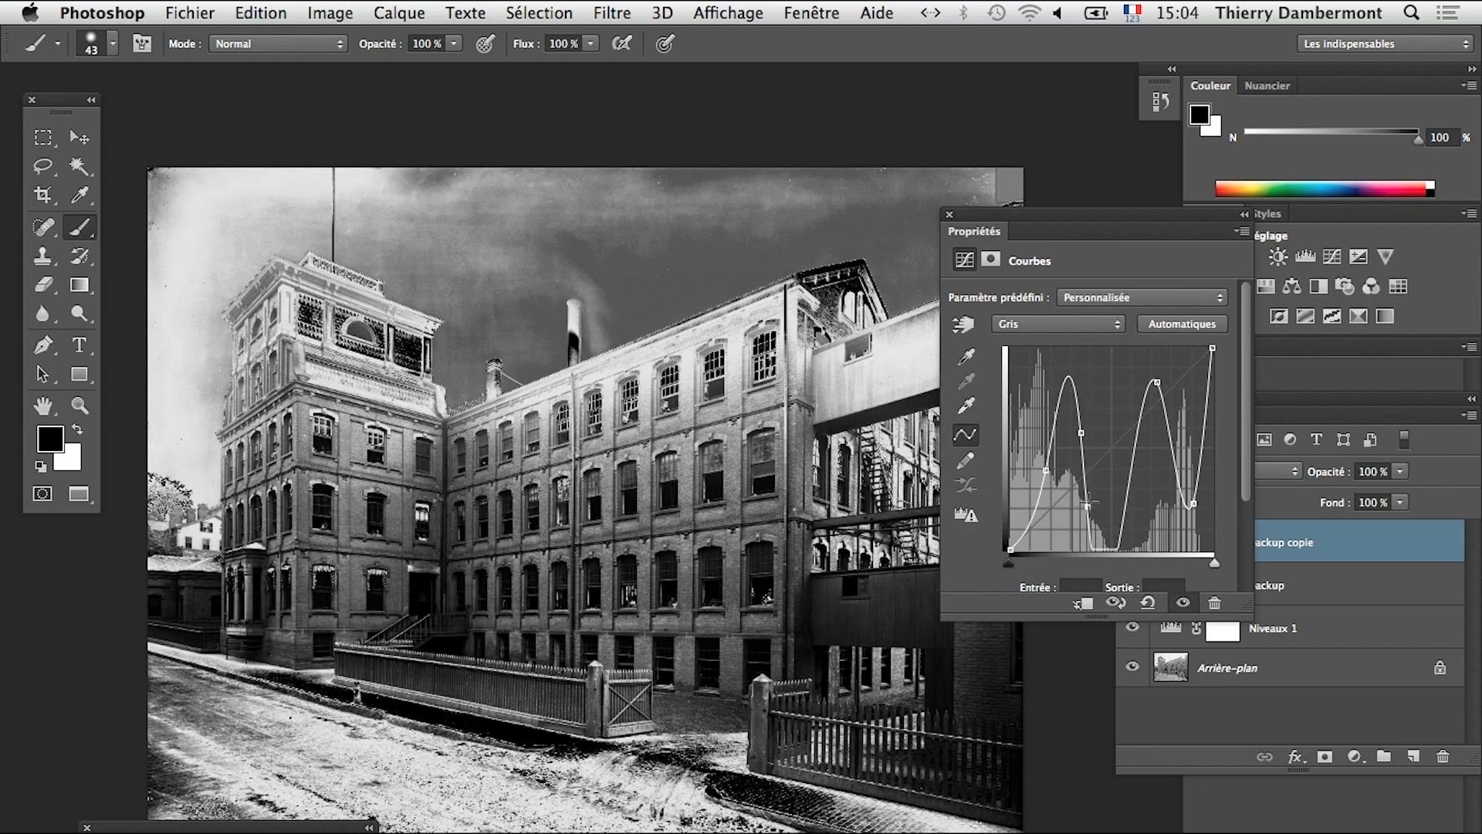
- Clear the Propriétés panel off the layer list, duplicate the backup copie layer and hide backup copie
drag(1129, 220, 931, 204)
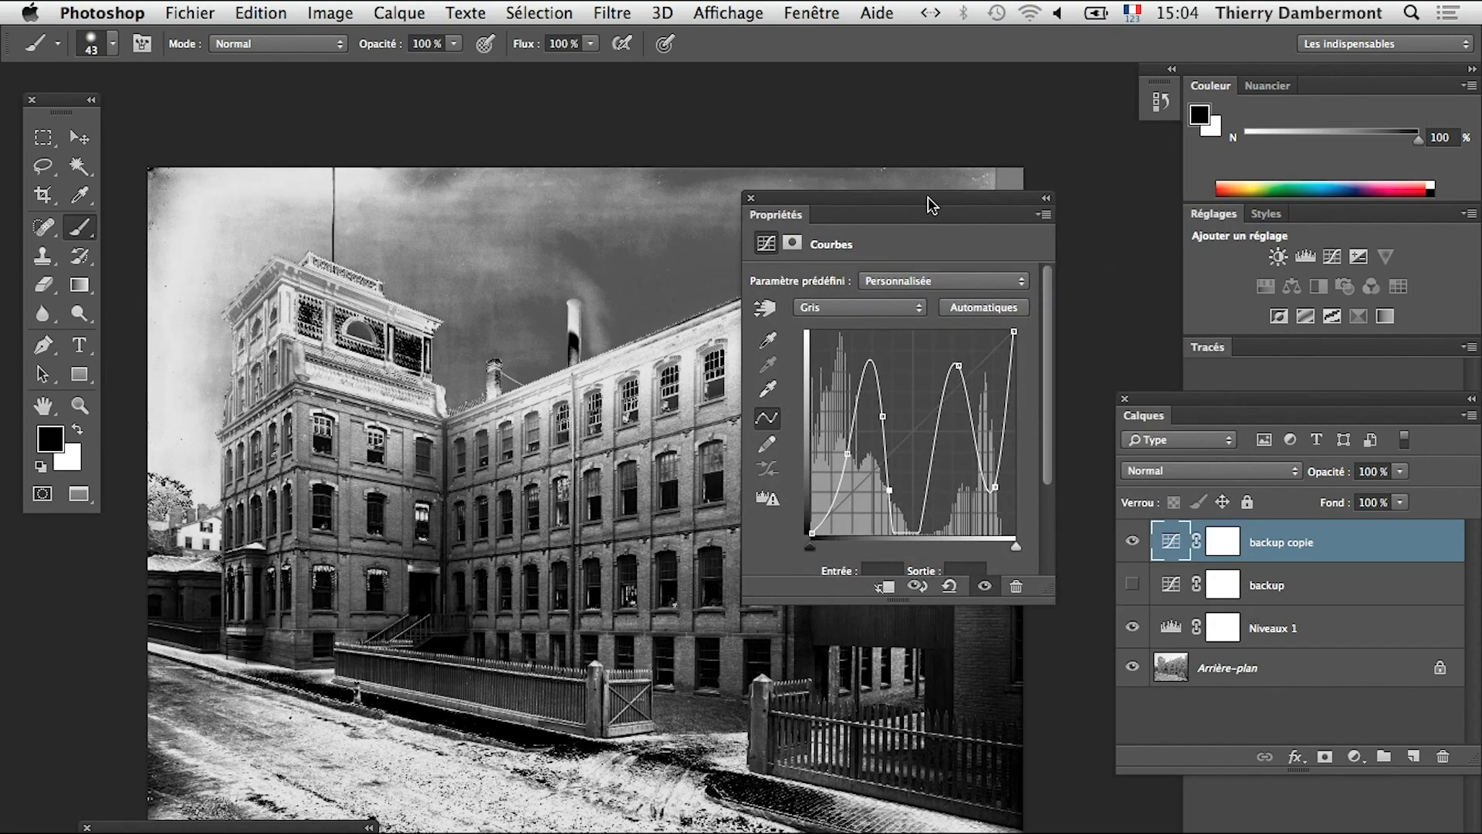
drag(1330, 568, 1413, 756)
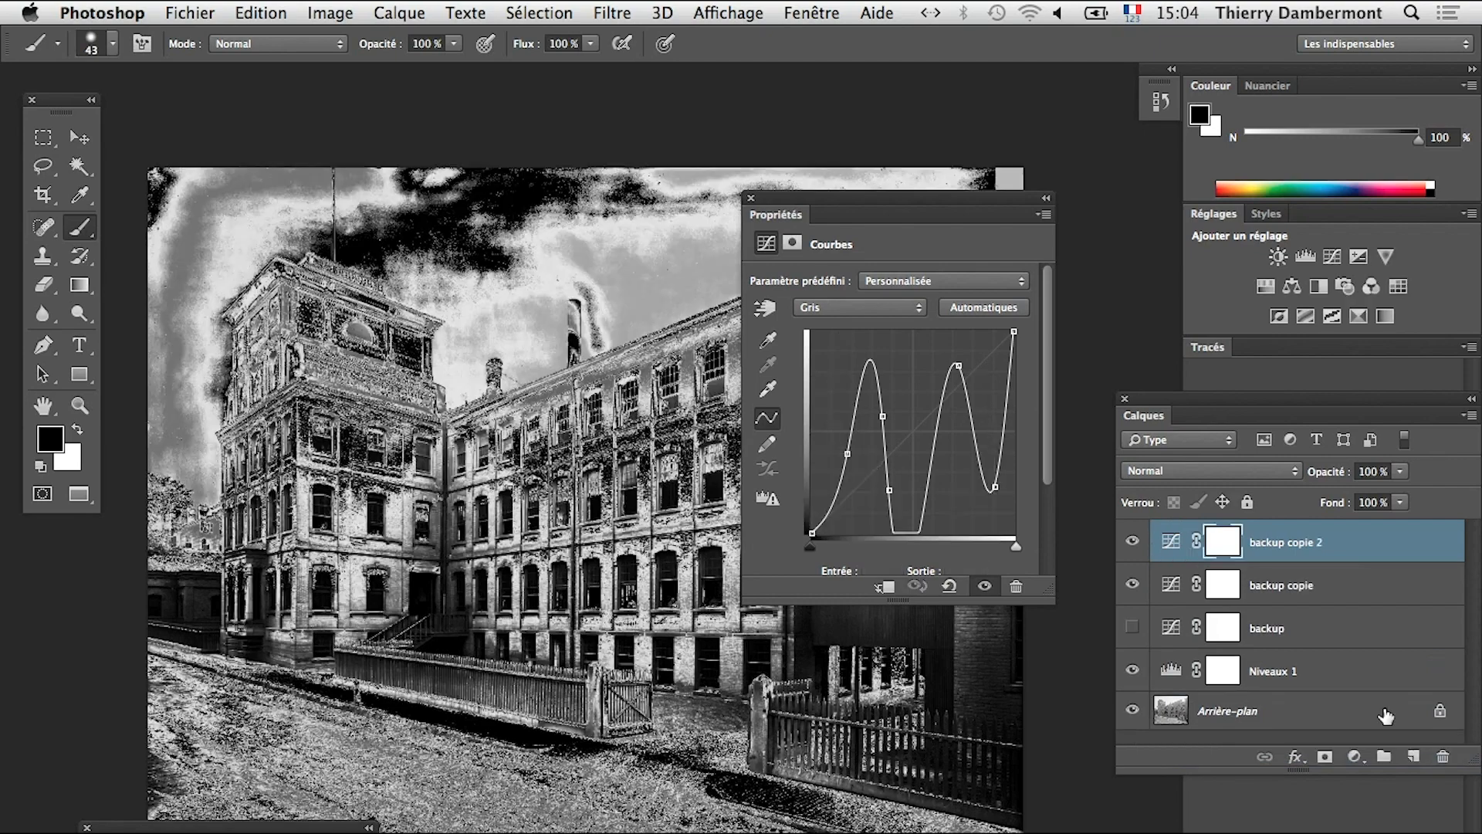
click(1133, 584)
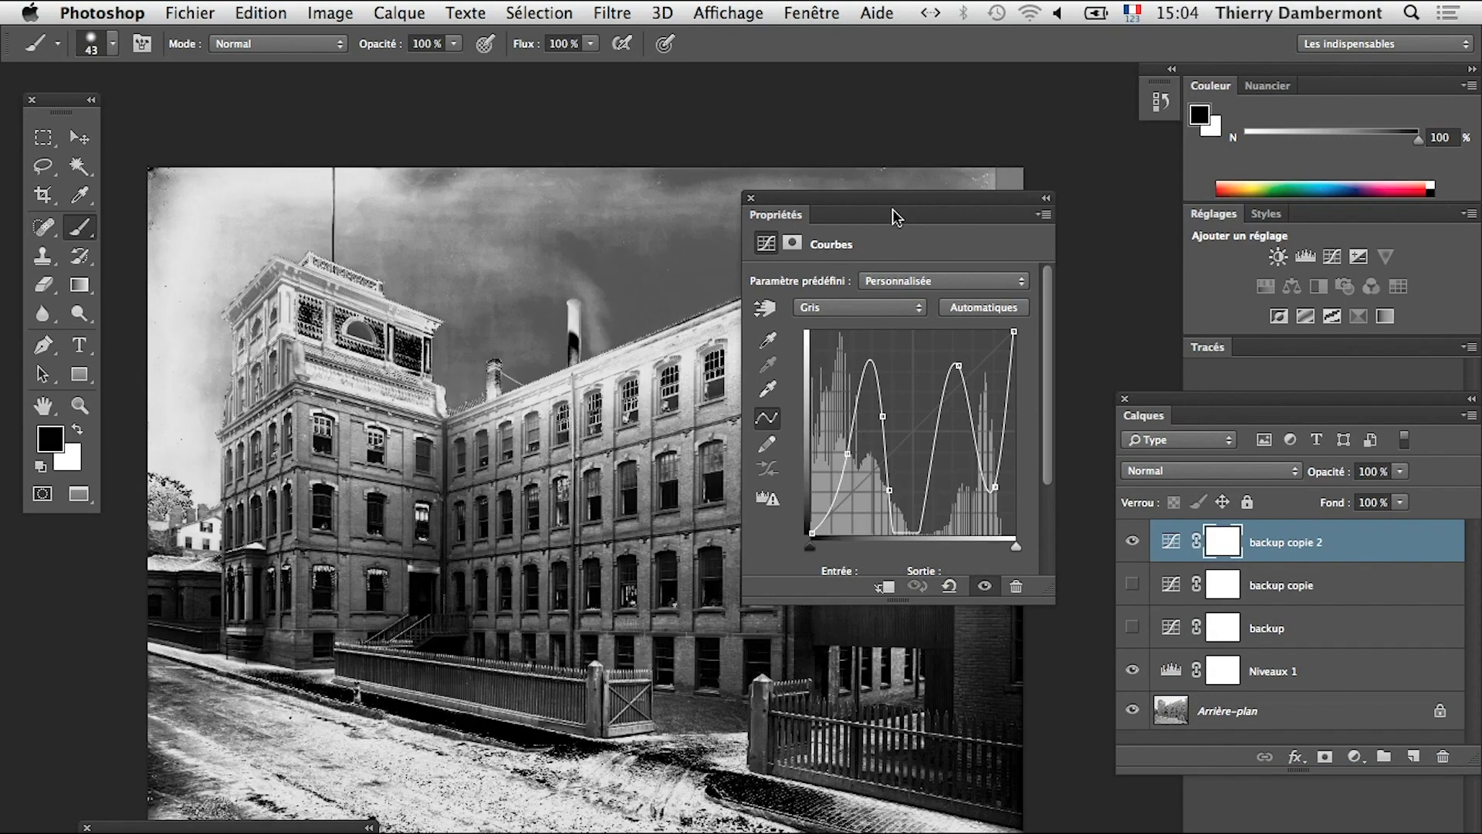
- On the backup copie 2 curve, deepen the highlight dip, add a midtone point and raise both peaks to white for stronger contrast
drag(894, 216, 980, 212)
scroll(726, 340, right, 5)
scroll(725, 340, down, 2)
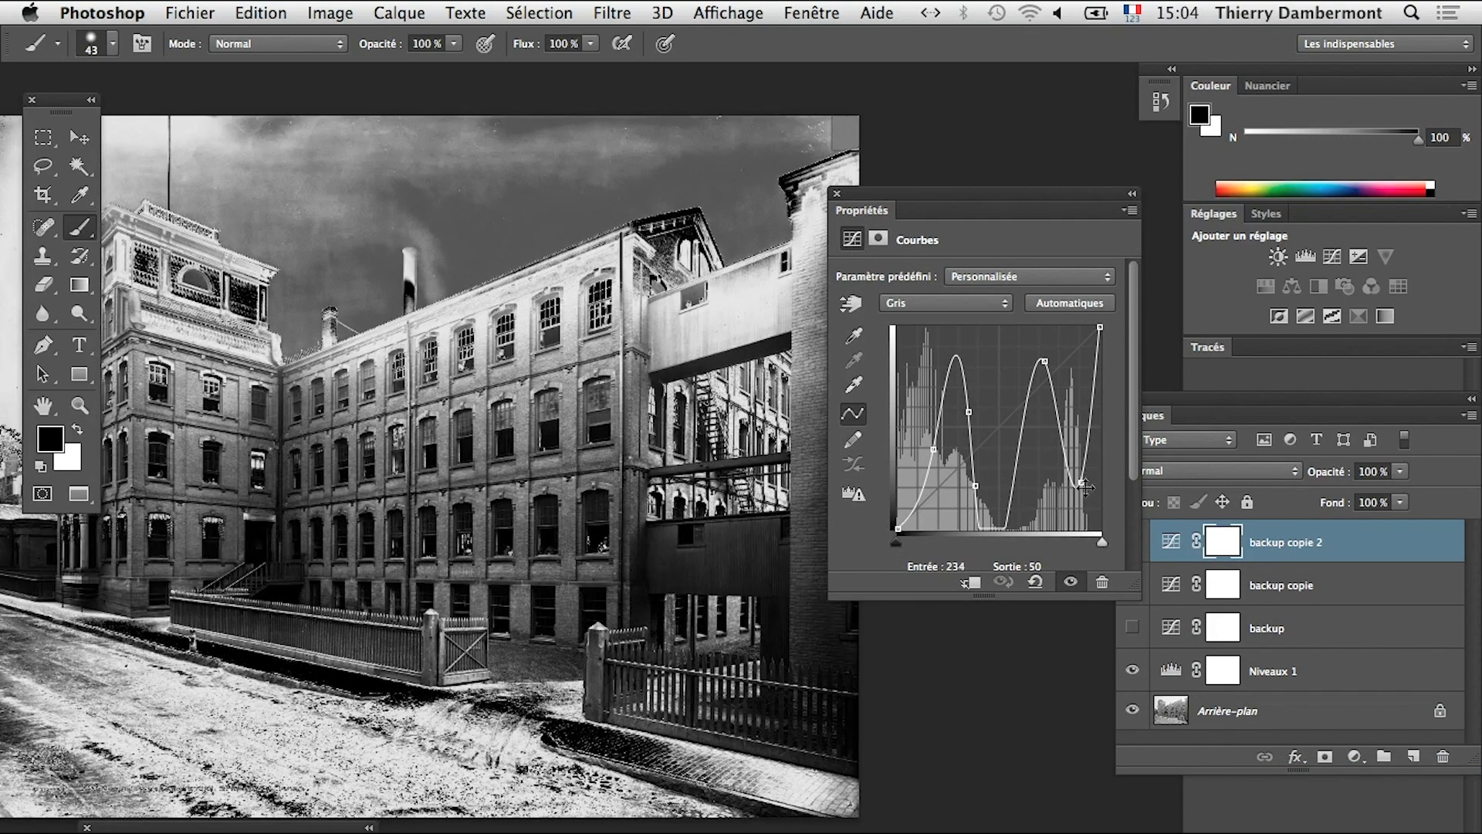
drag(1085, 485, 1075, 523)
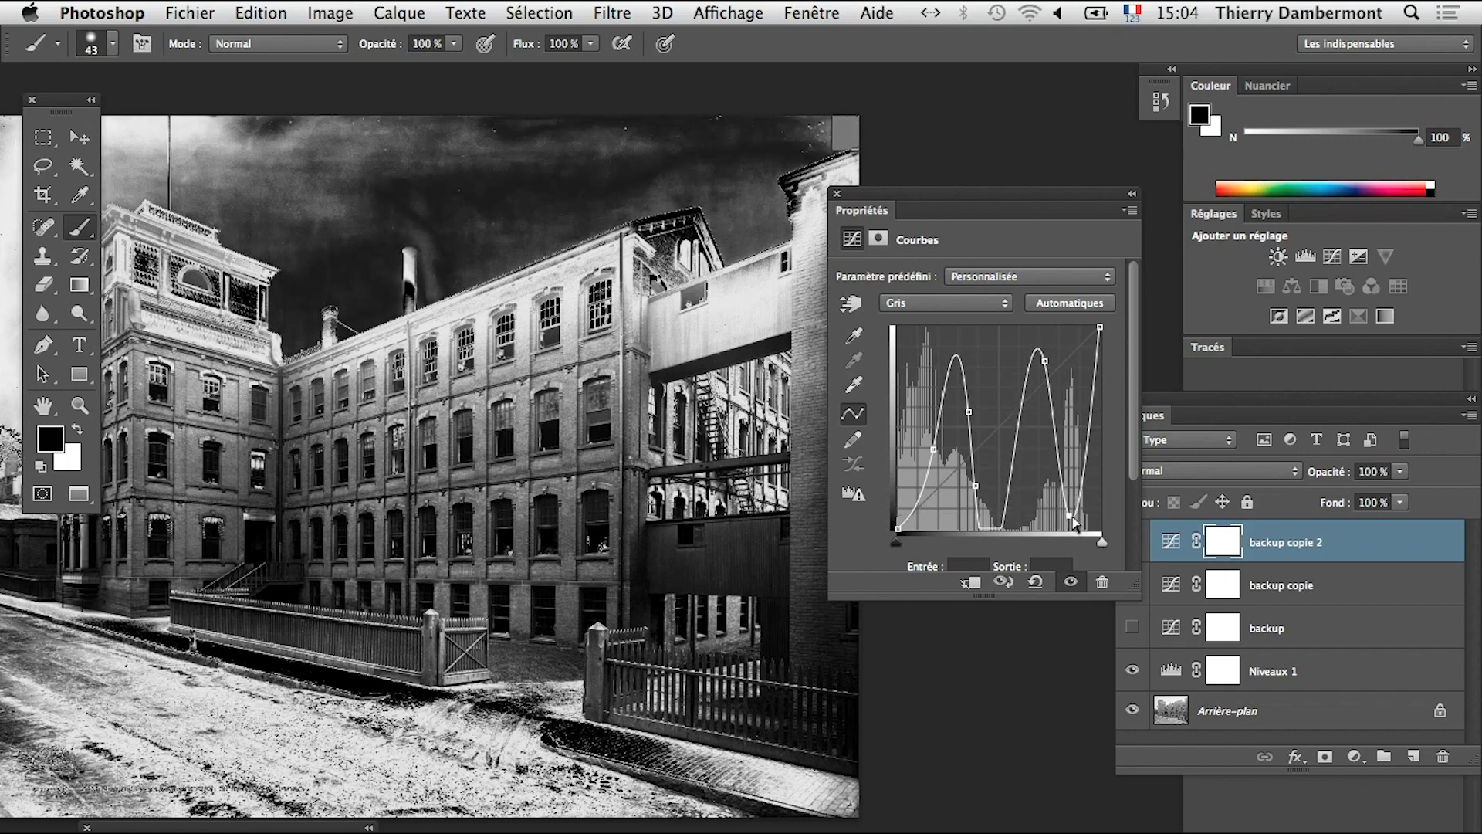
drag(1006, 487, 1005, 411)
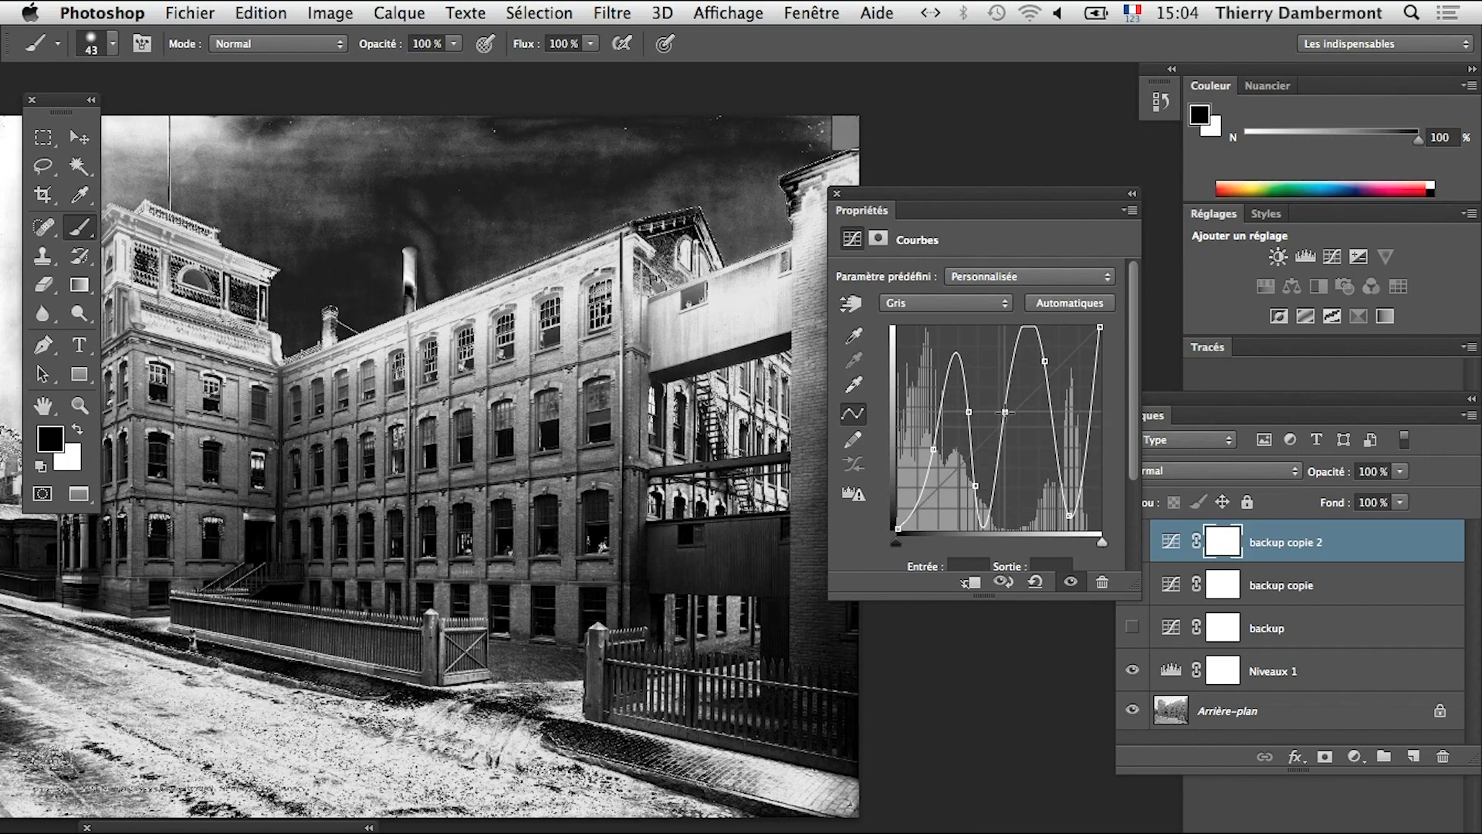
drag(982, 481, 940, 467)
drag(969, 412, 966, 361)
drag(941, 466, 930, 446)
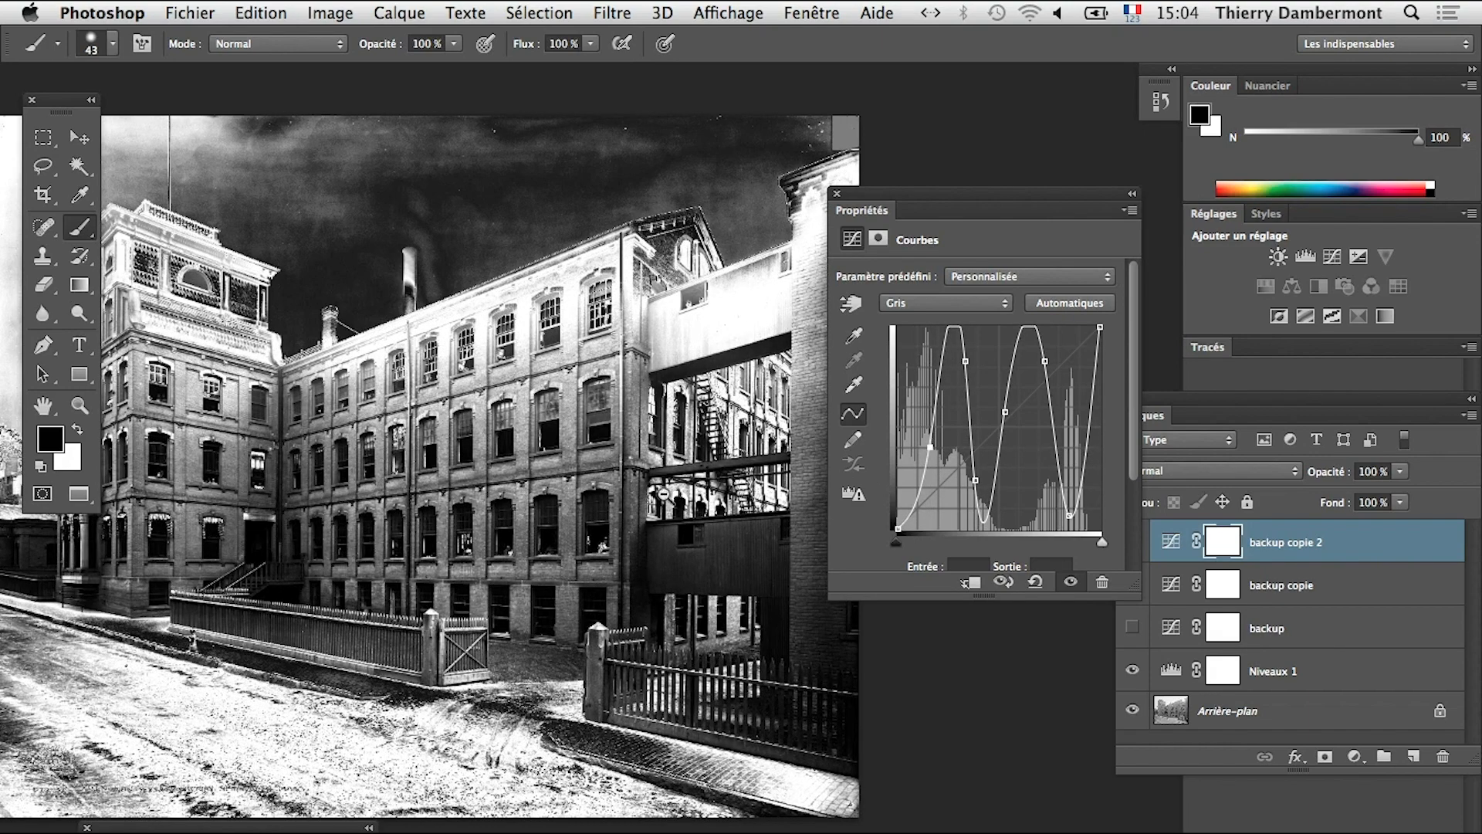
- Compare the three Curves versions over the whole photo by toggling their layers one at a time, ending with only backup copie 2 shown
key(super+minus)
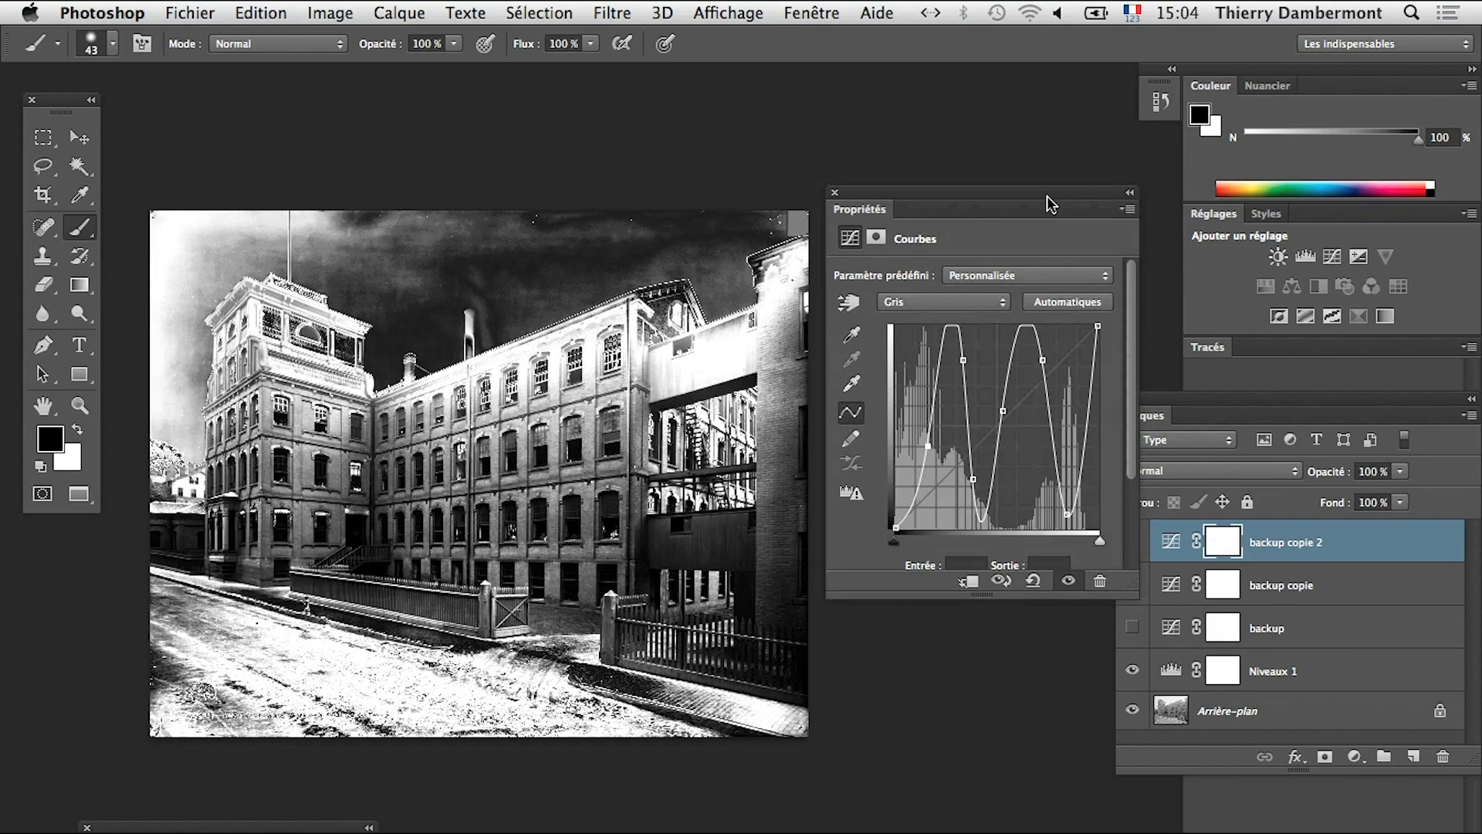
drag(1049, 199, 941, 677)
click(1133, 543)
click(1133, 585)
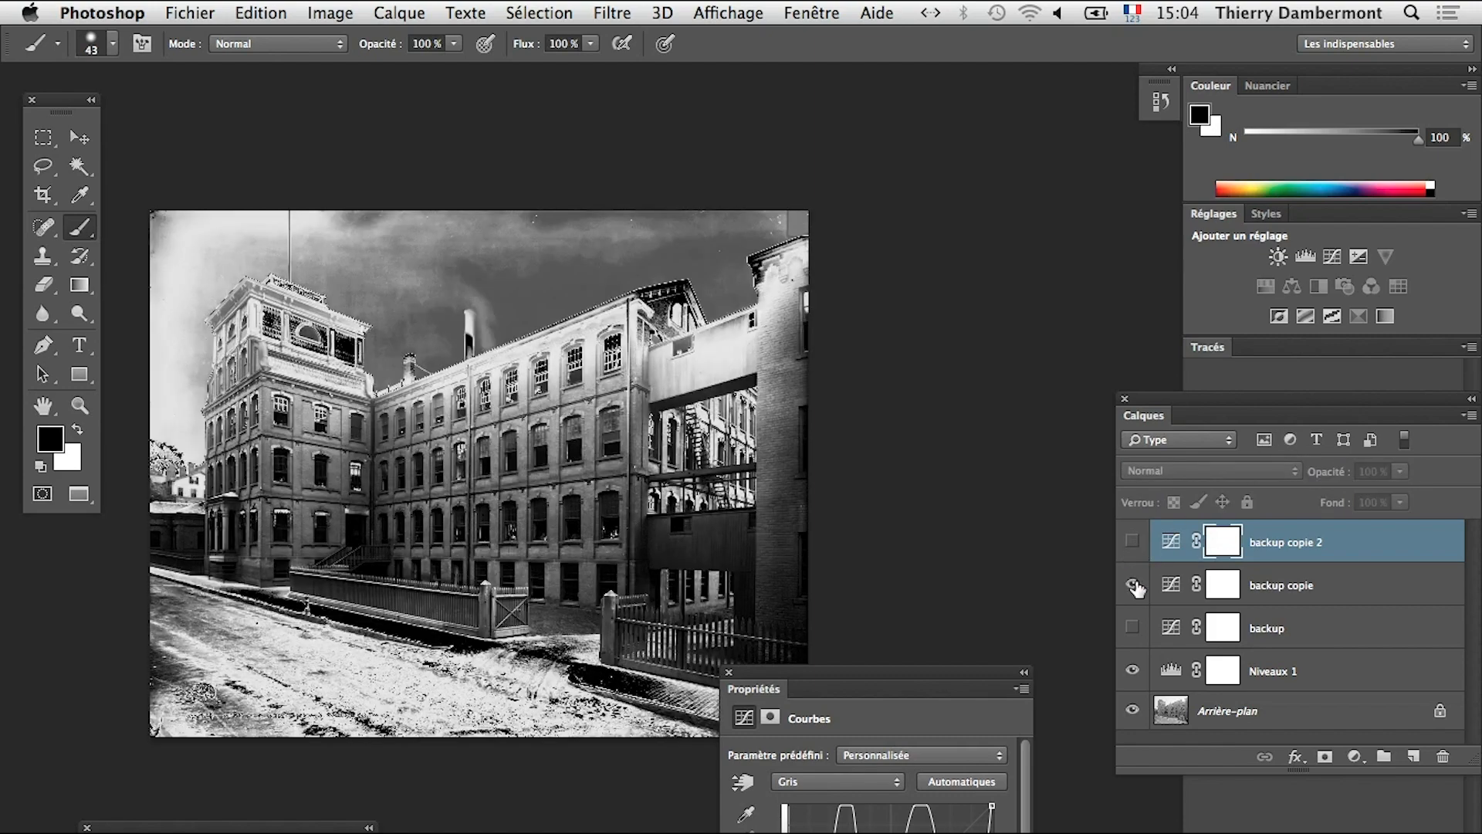
click(1132, 584)
click(1133, 628)
click(1133, 627)
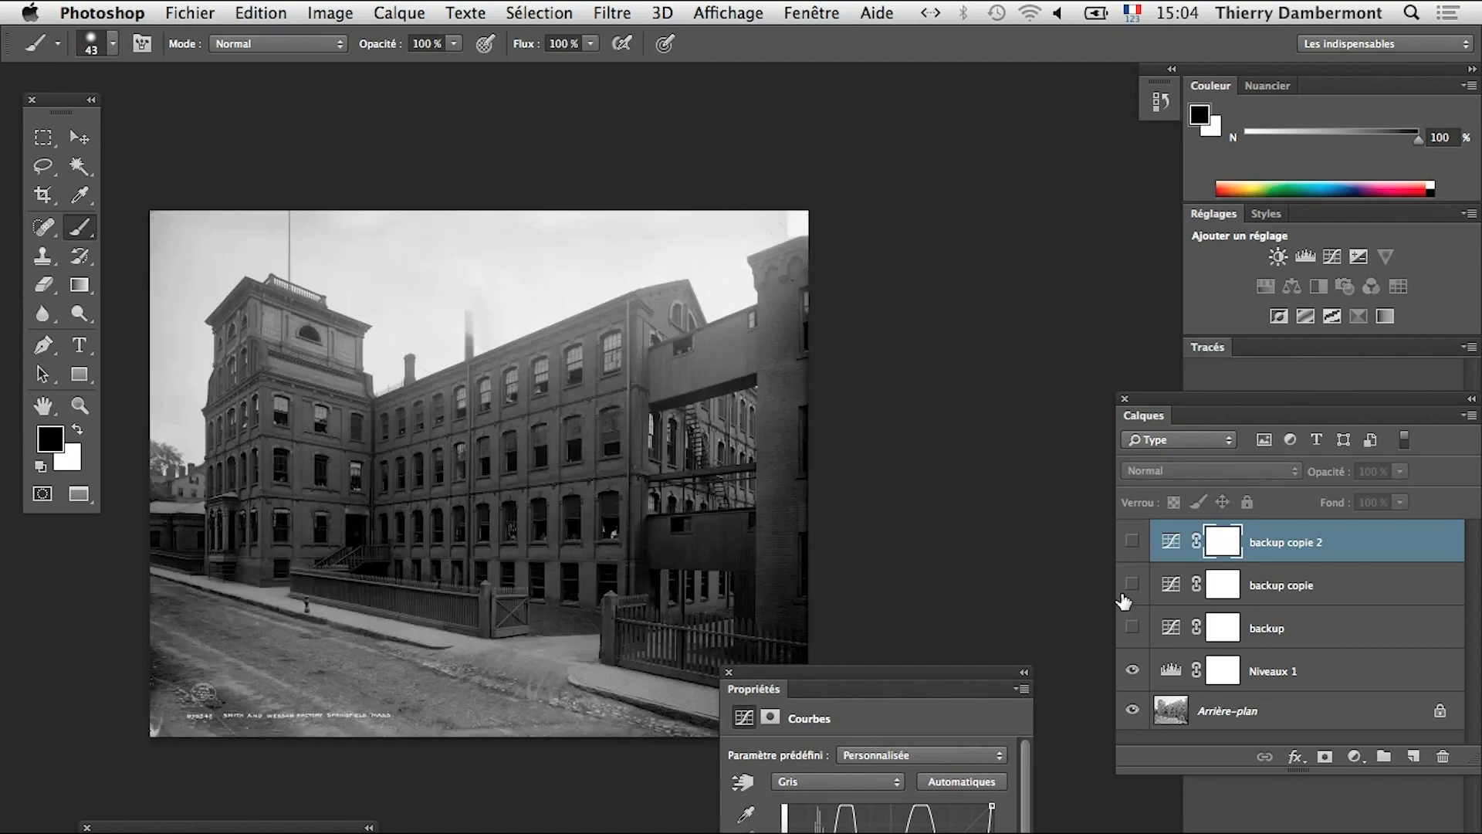
click(1132, 584)
click(1132, 584)
click(1132, 543)
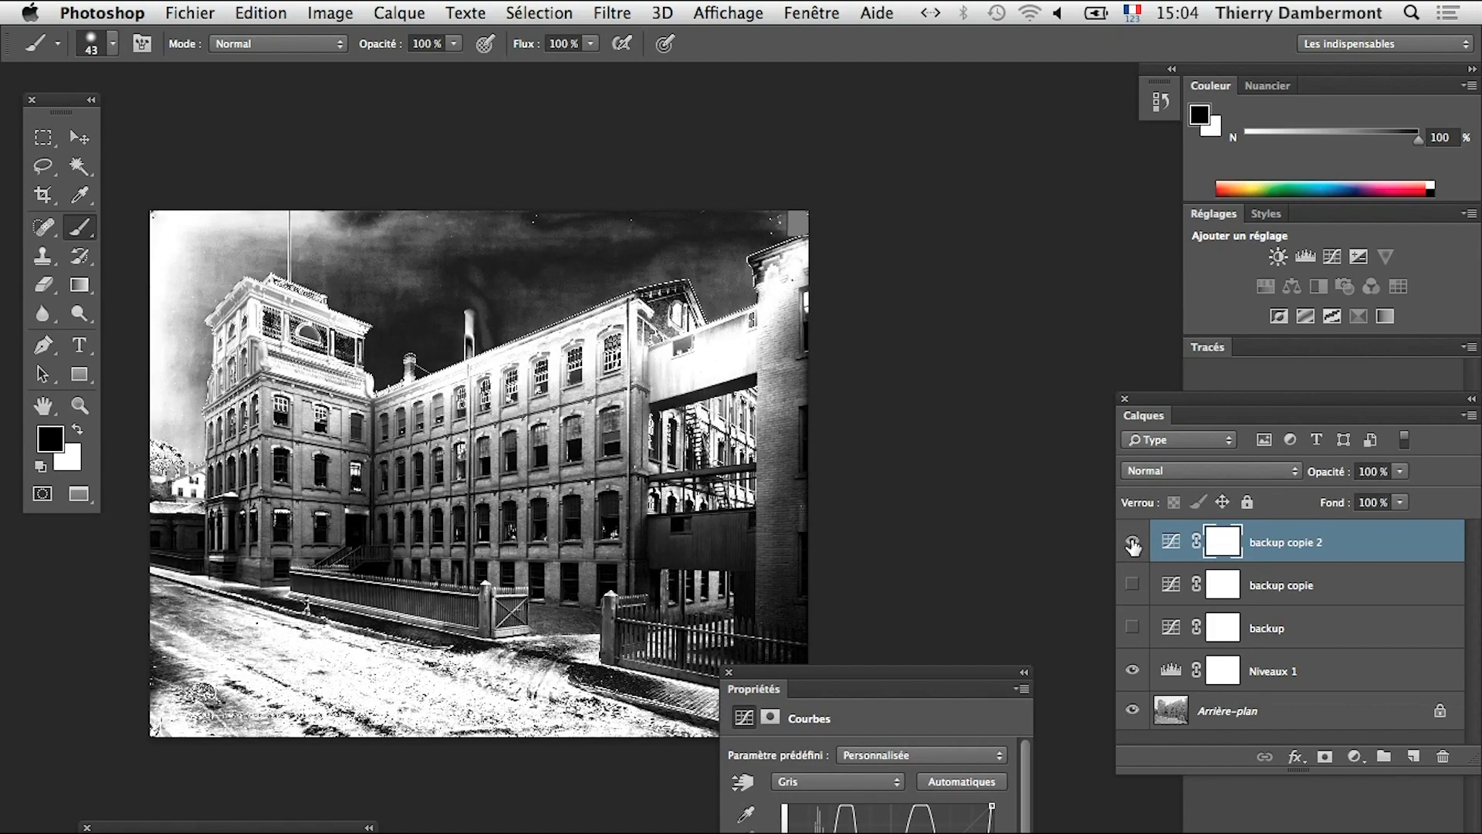
click(1133, 543)
click(1132, 542)
click(1132, 543)
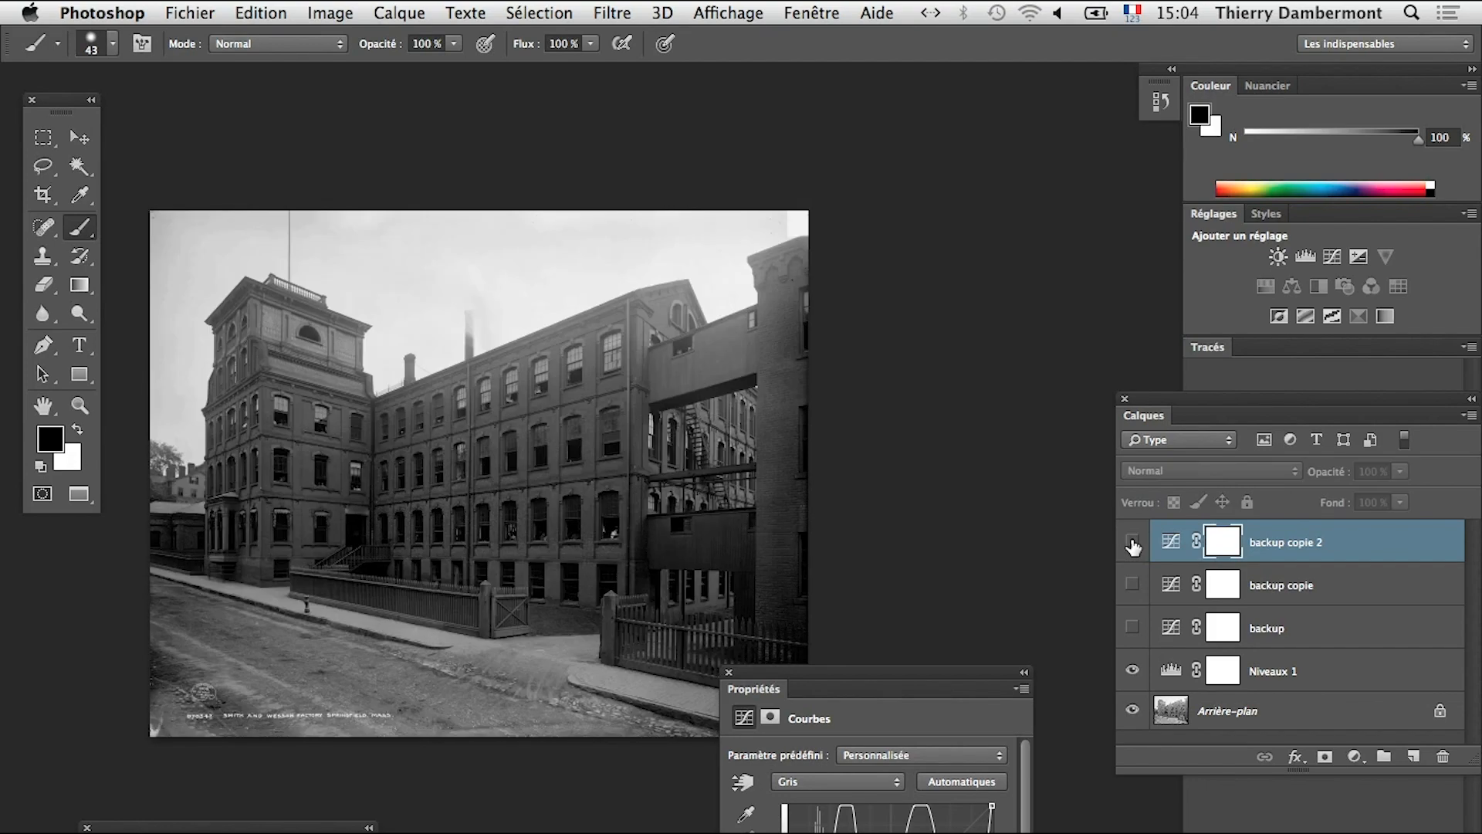
click(1133, 585)
click(1132, 584)
click(1132, 626)
click(1132, 627)
click(1132, 629)
click(1133, 629)
click(1132, 587)
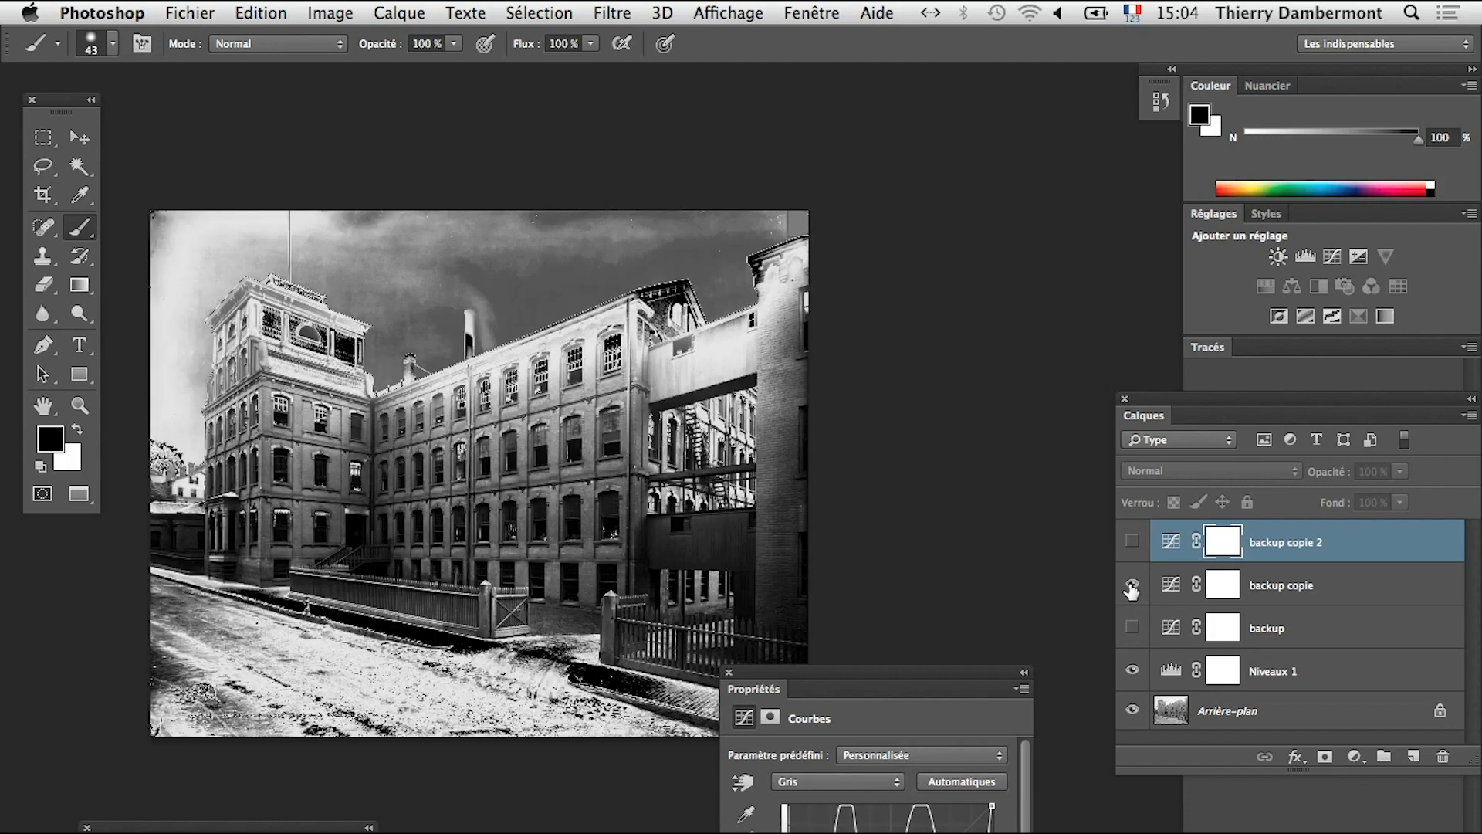
click(1133, 587)
click(1133, 542)
click(1132, 542)
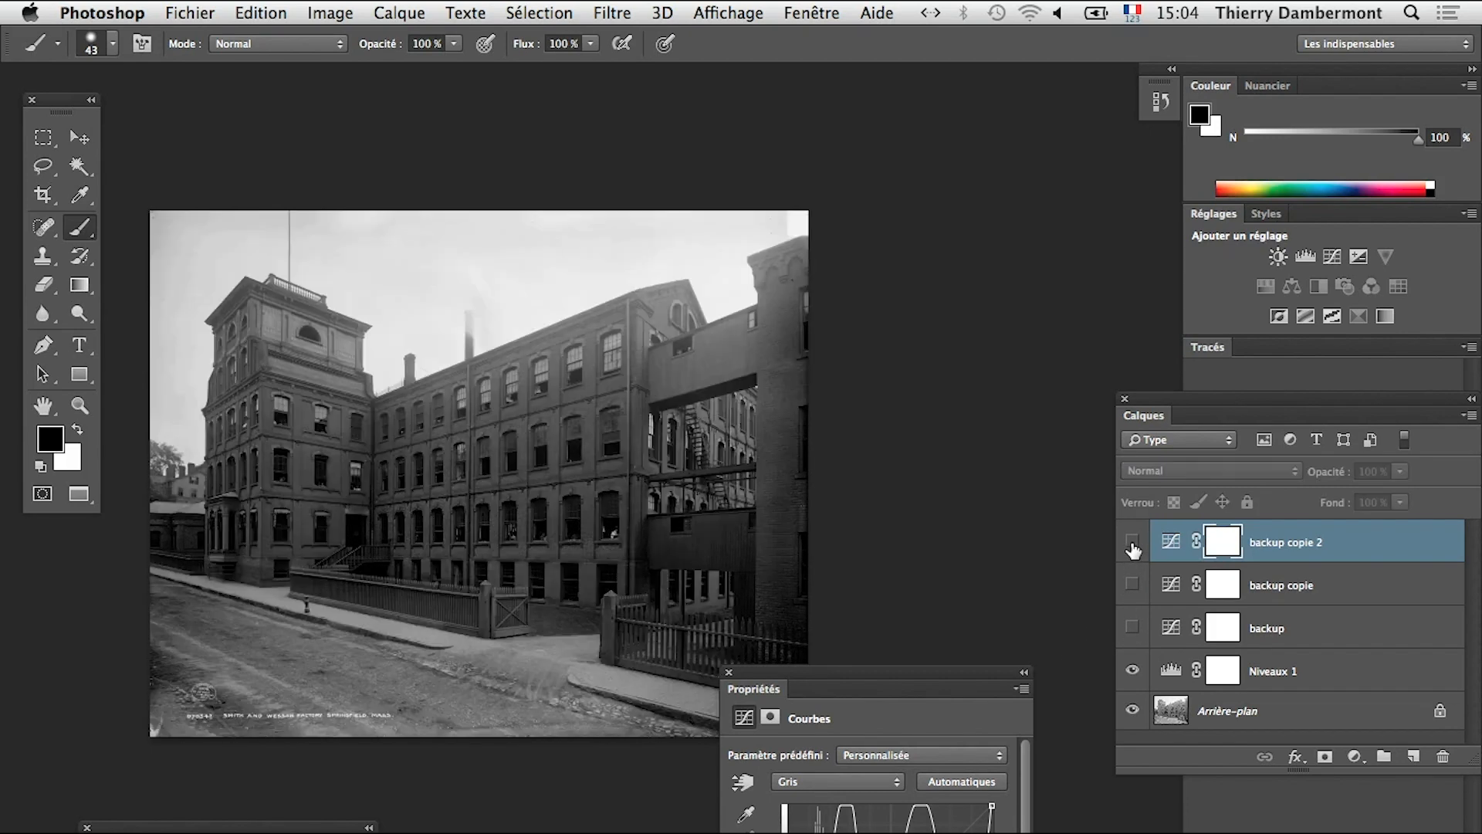
click(1133, 544)
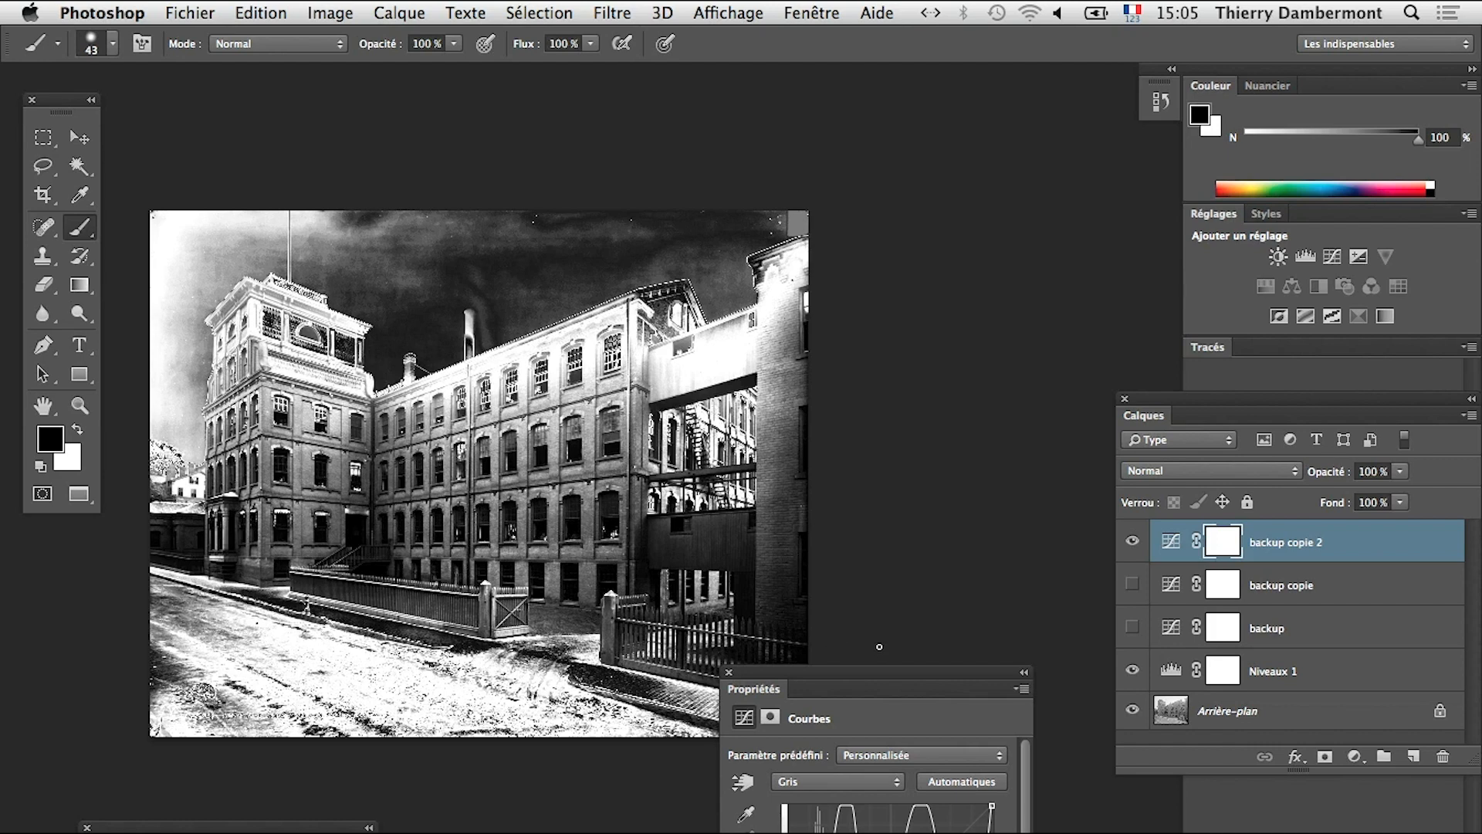
- Save the layered photo as Smith_and_wesson_factory-1908-solarisation.psd in Photoshop format with maximum compatibility, and close the document
click(189, 12)
click(325, 258)
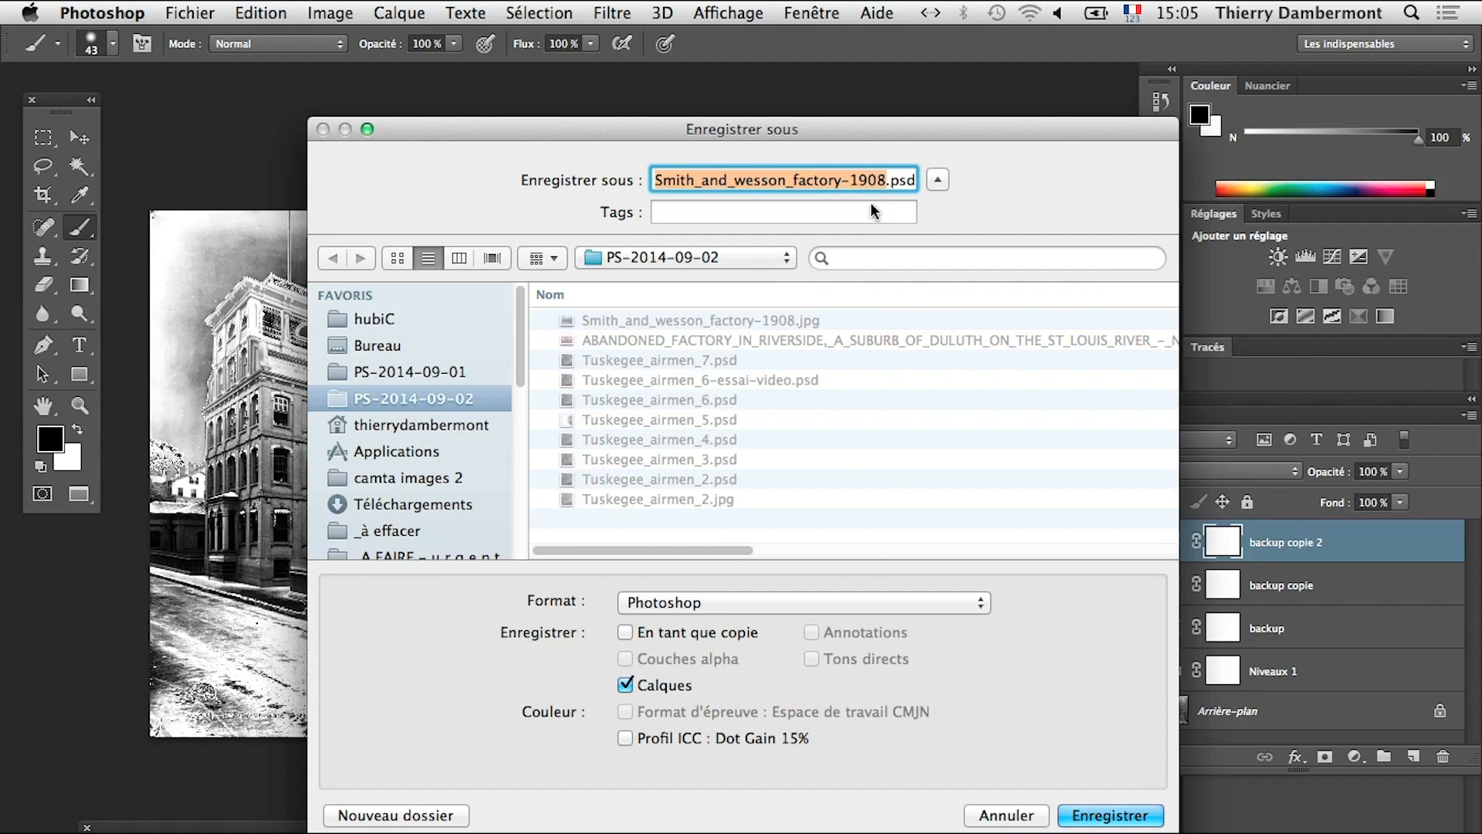
click(884, 180)
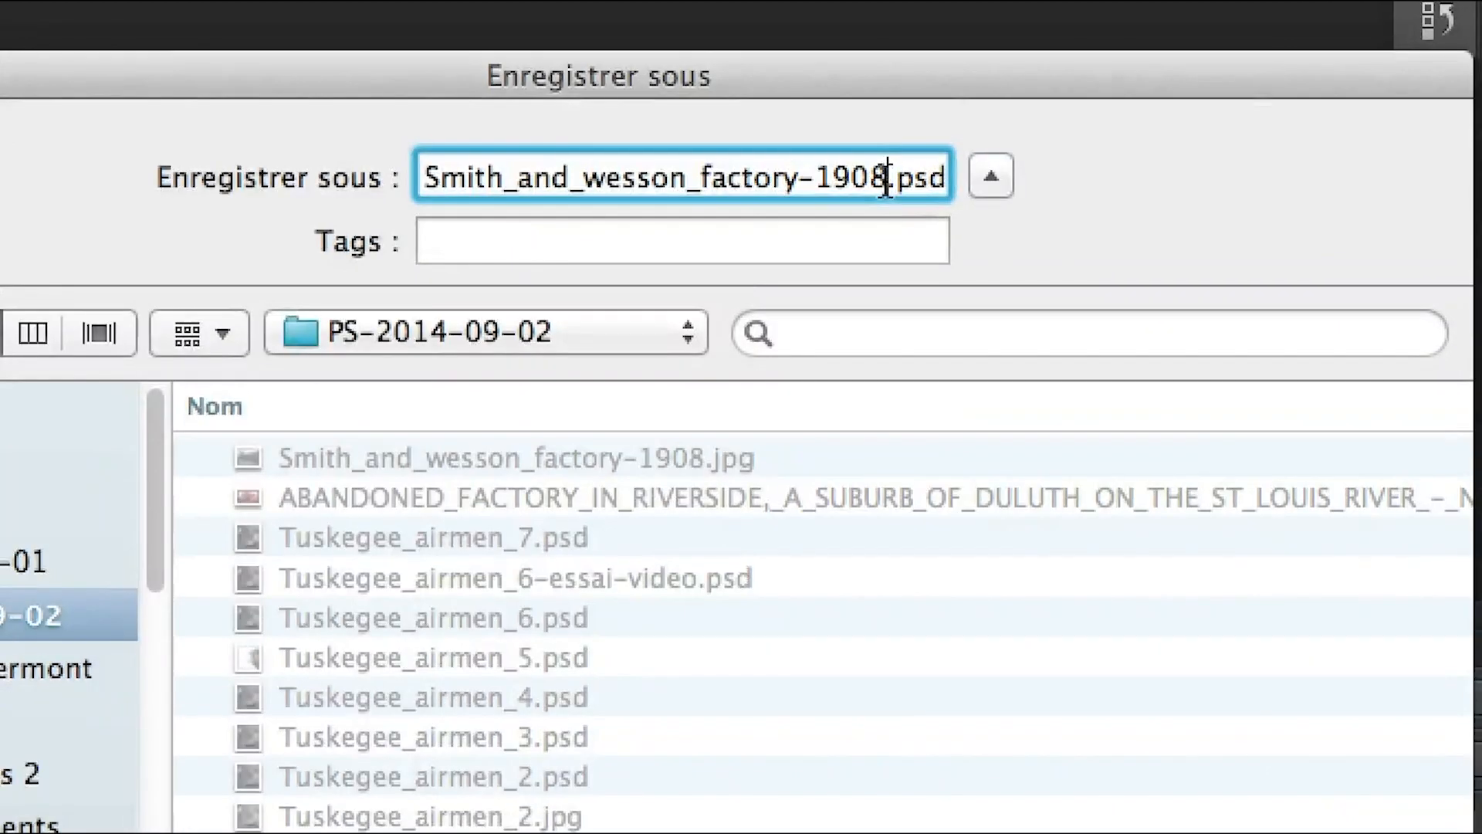
text(-sola)
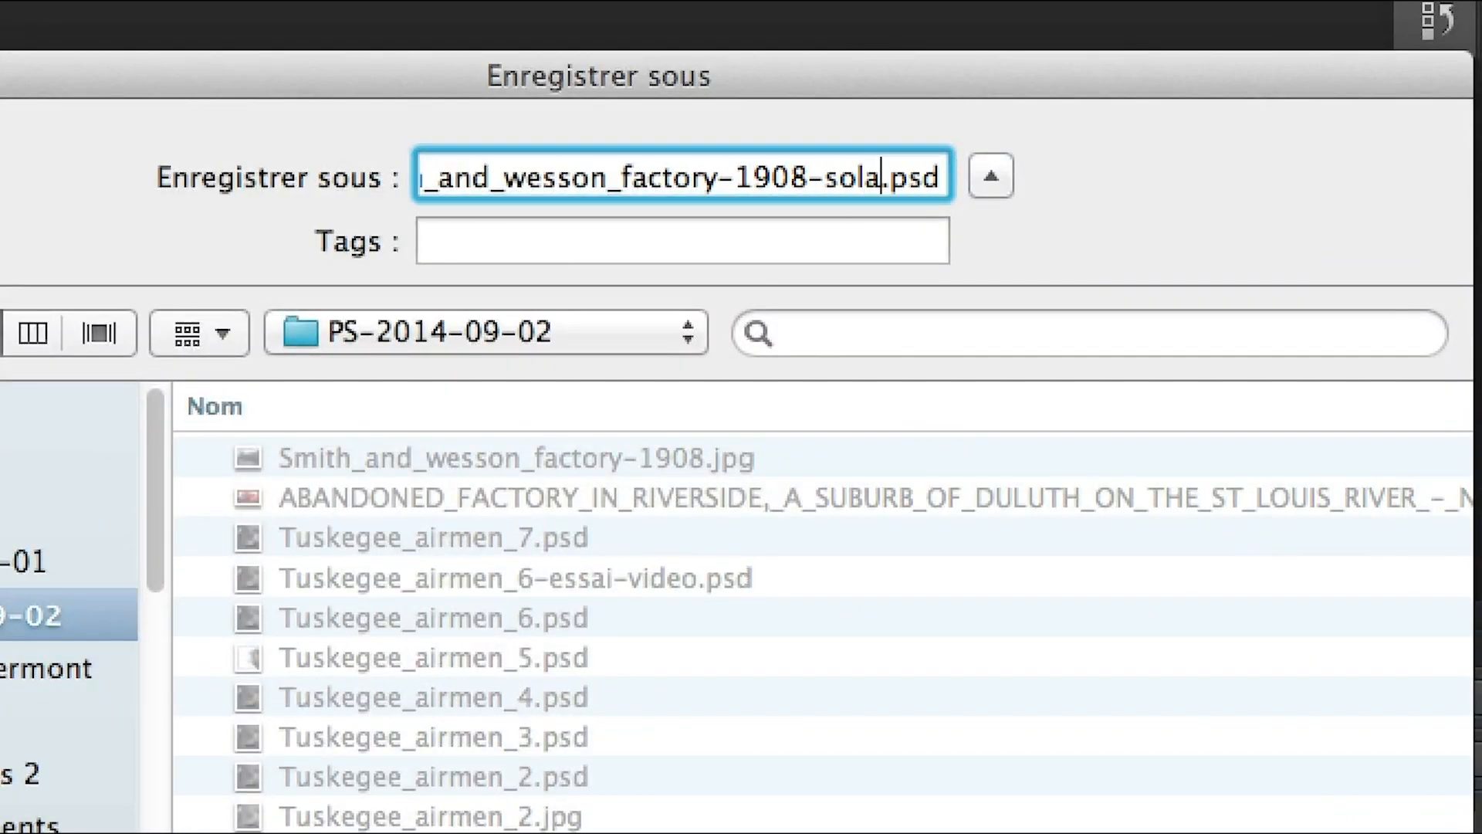
text(risation)
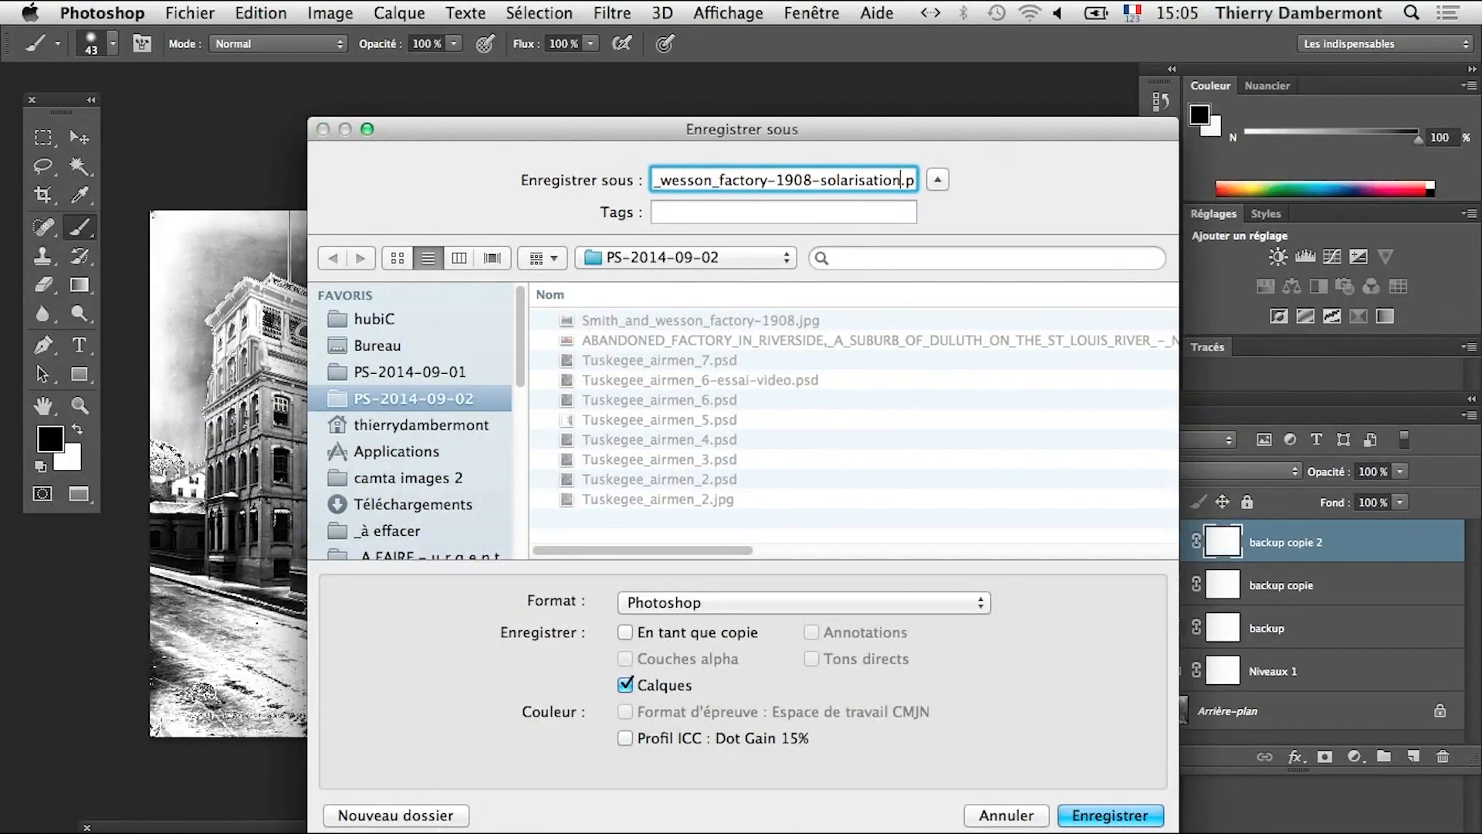
click(1136, 816)
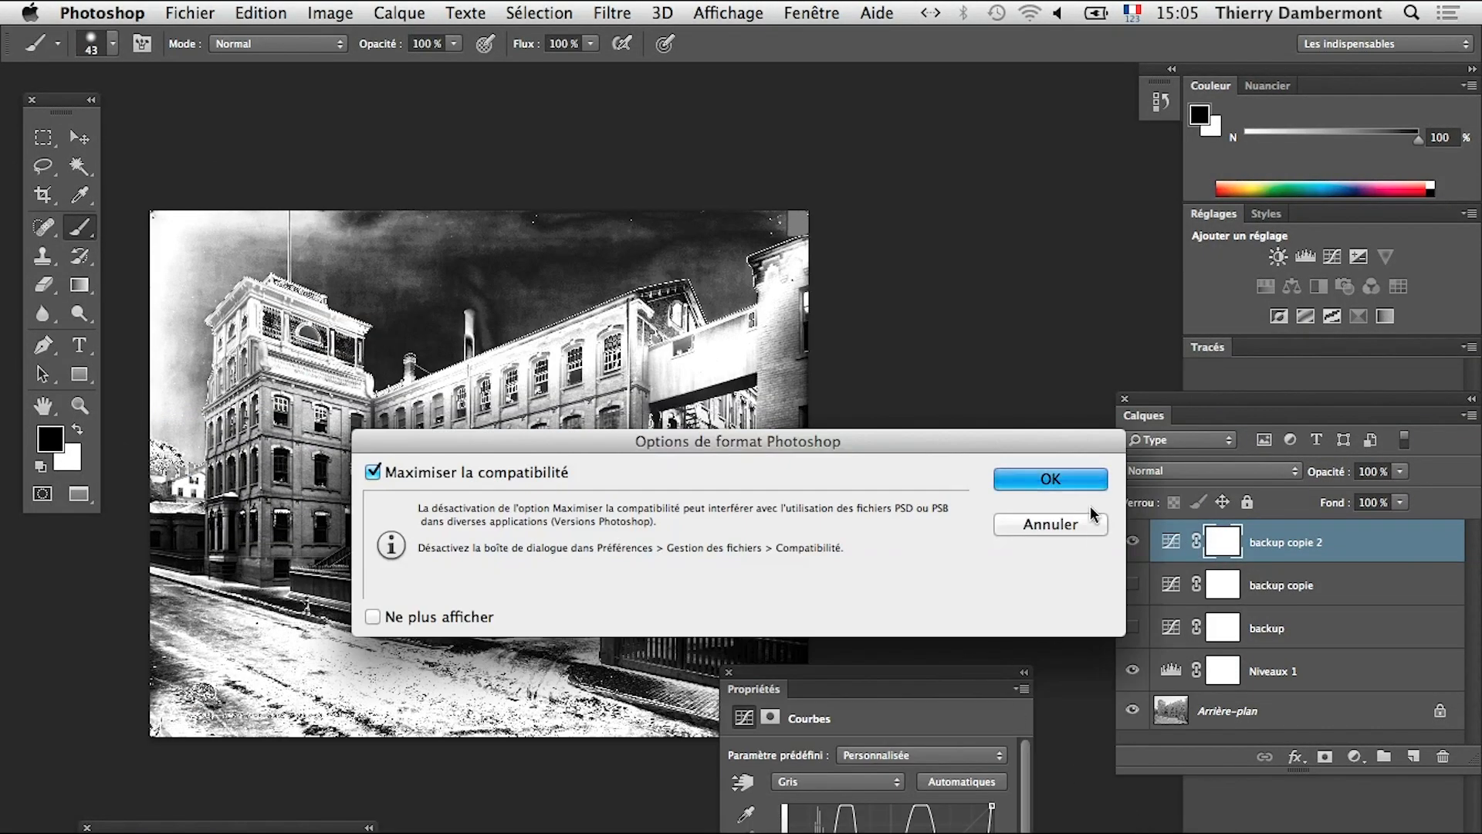
key(Return)
key(super+w)
- Rearrange the Calques and Propriétés panels around the reddish abandoned factory photo and narrow the Propriétés panel
drag(610, 596, 621, 494)
drag(804, 675, 748, 747)
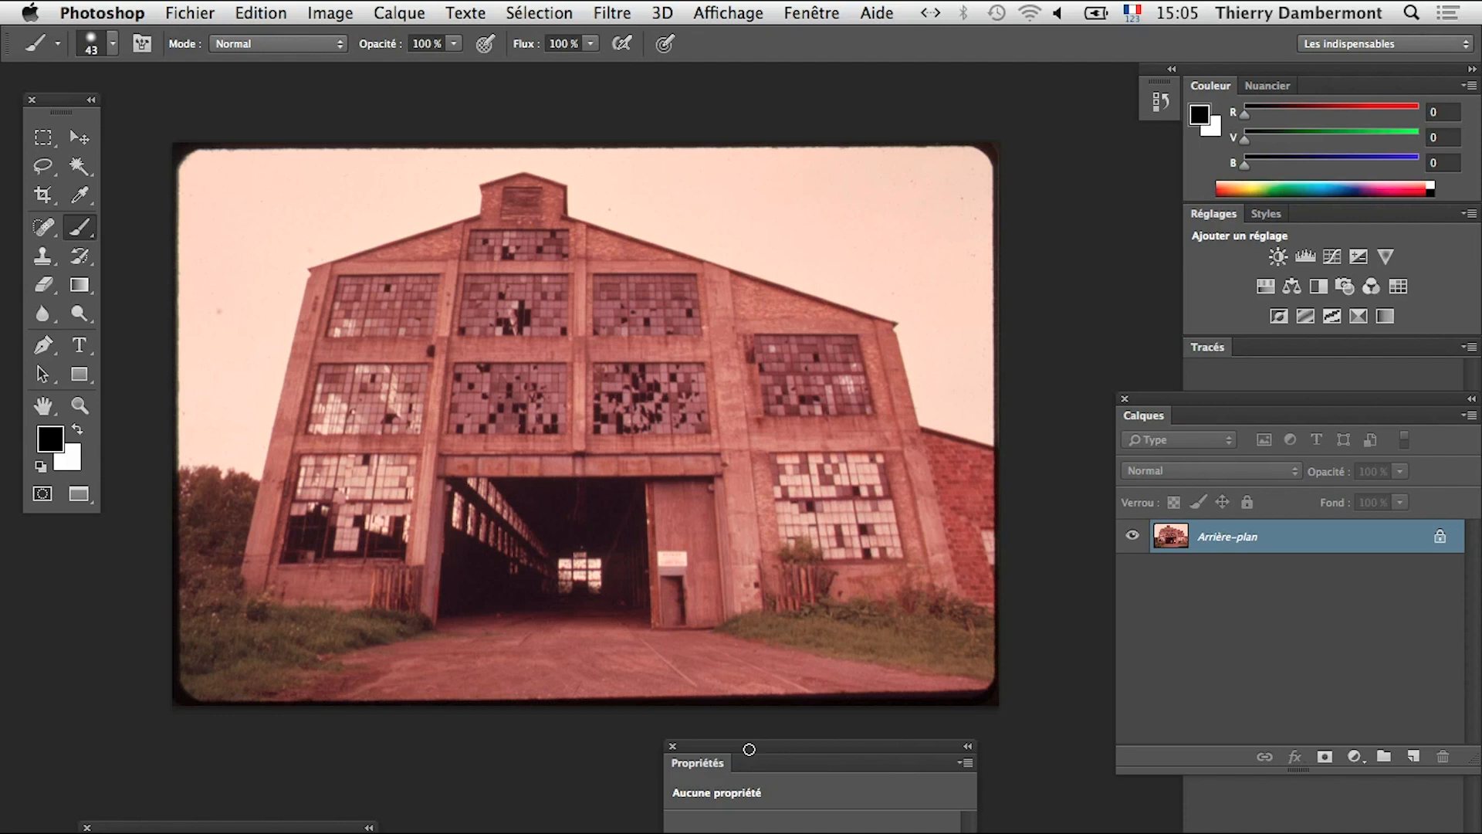
drag(1190, 387, 1106, 434)
drag(790, 722, 725, 606)
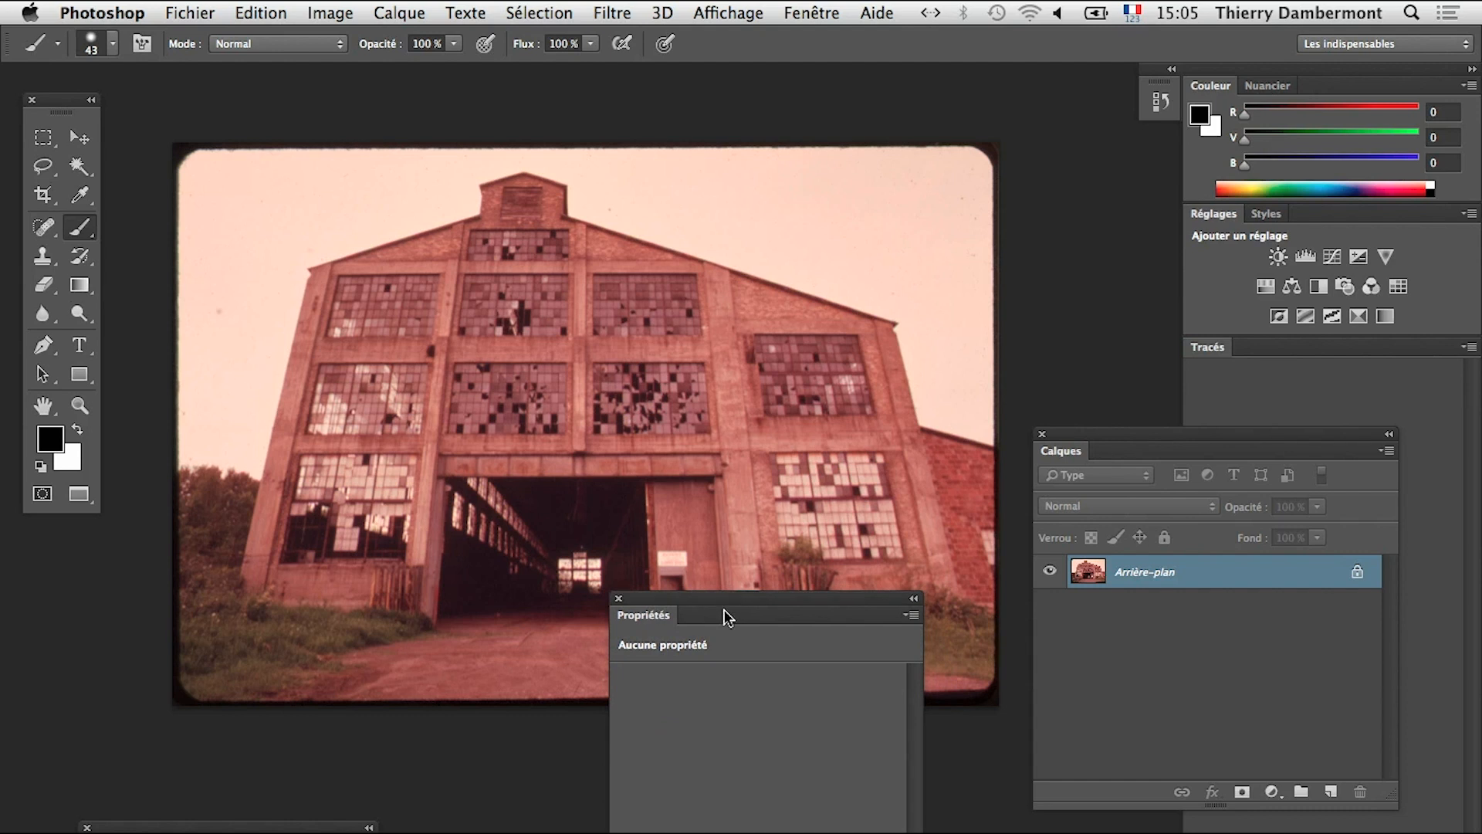
drag(923, 824, 886, 822)
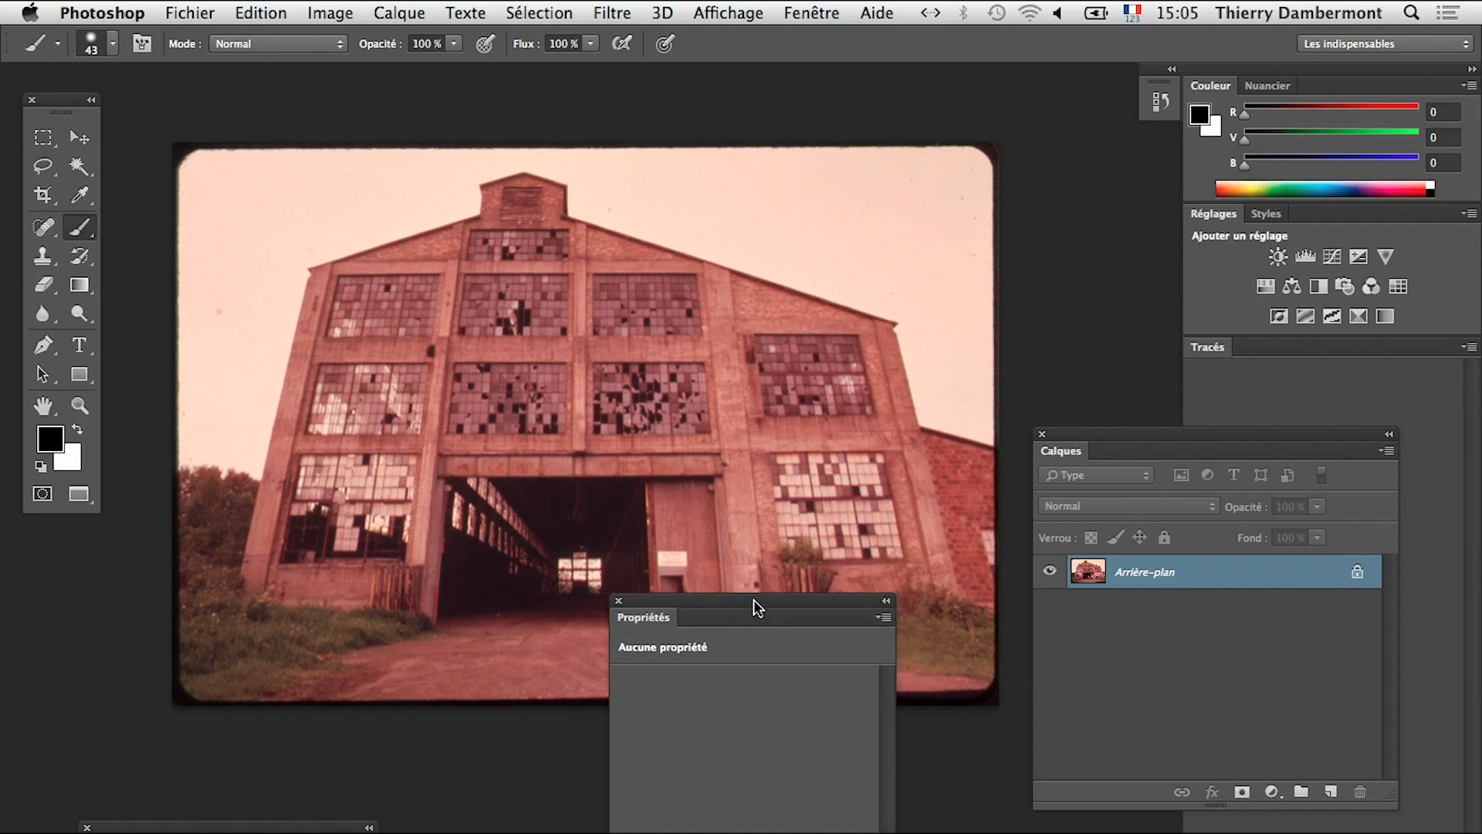
drag(754, 600, 767, 691)
- Add a Noir et blanc adjustment layer with default settings over the abandoned factory photo and clear the Propriétés panel off the image
click(400, 12)
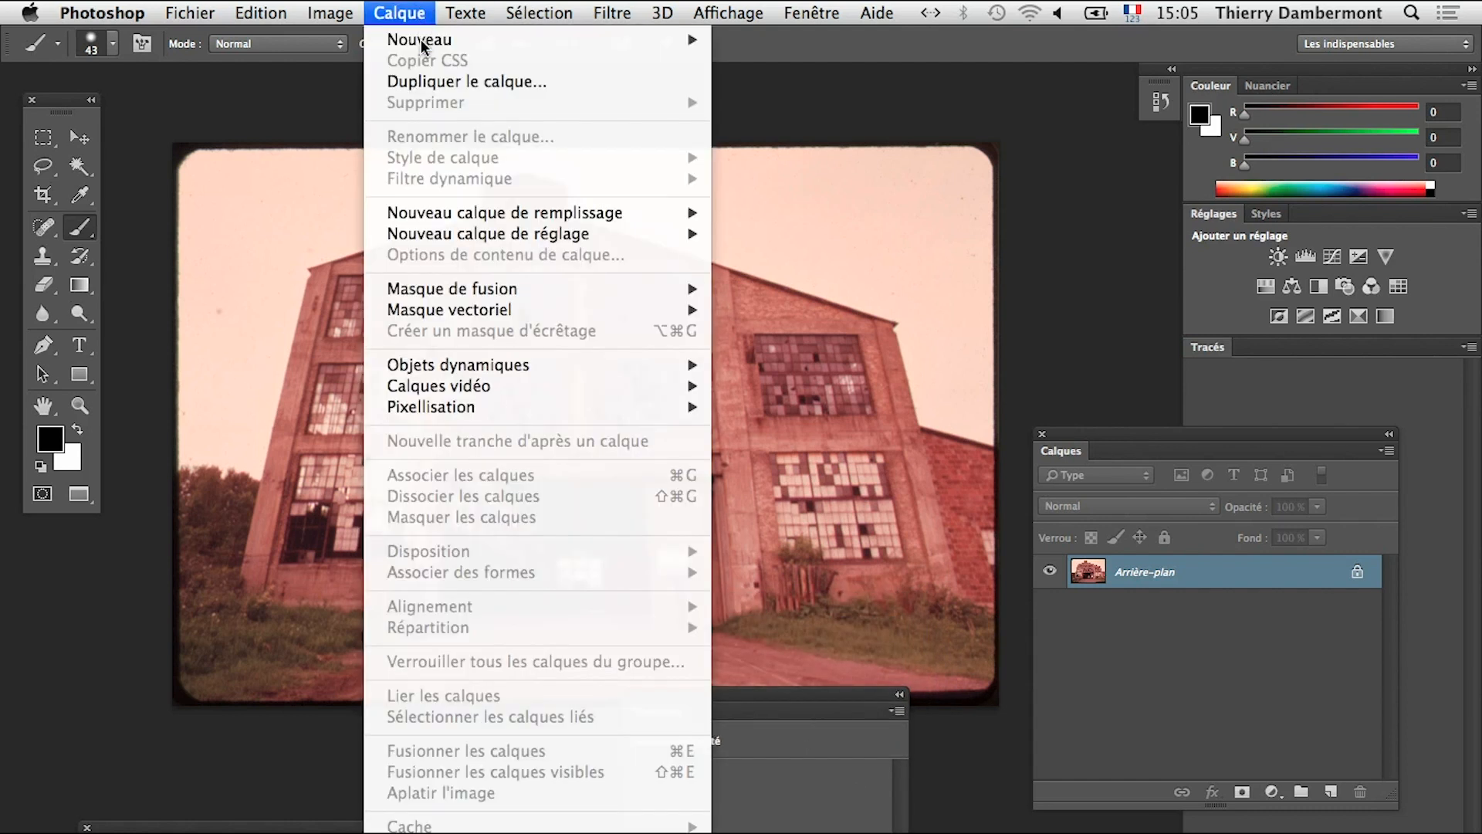
mouse_move(468, 233)
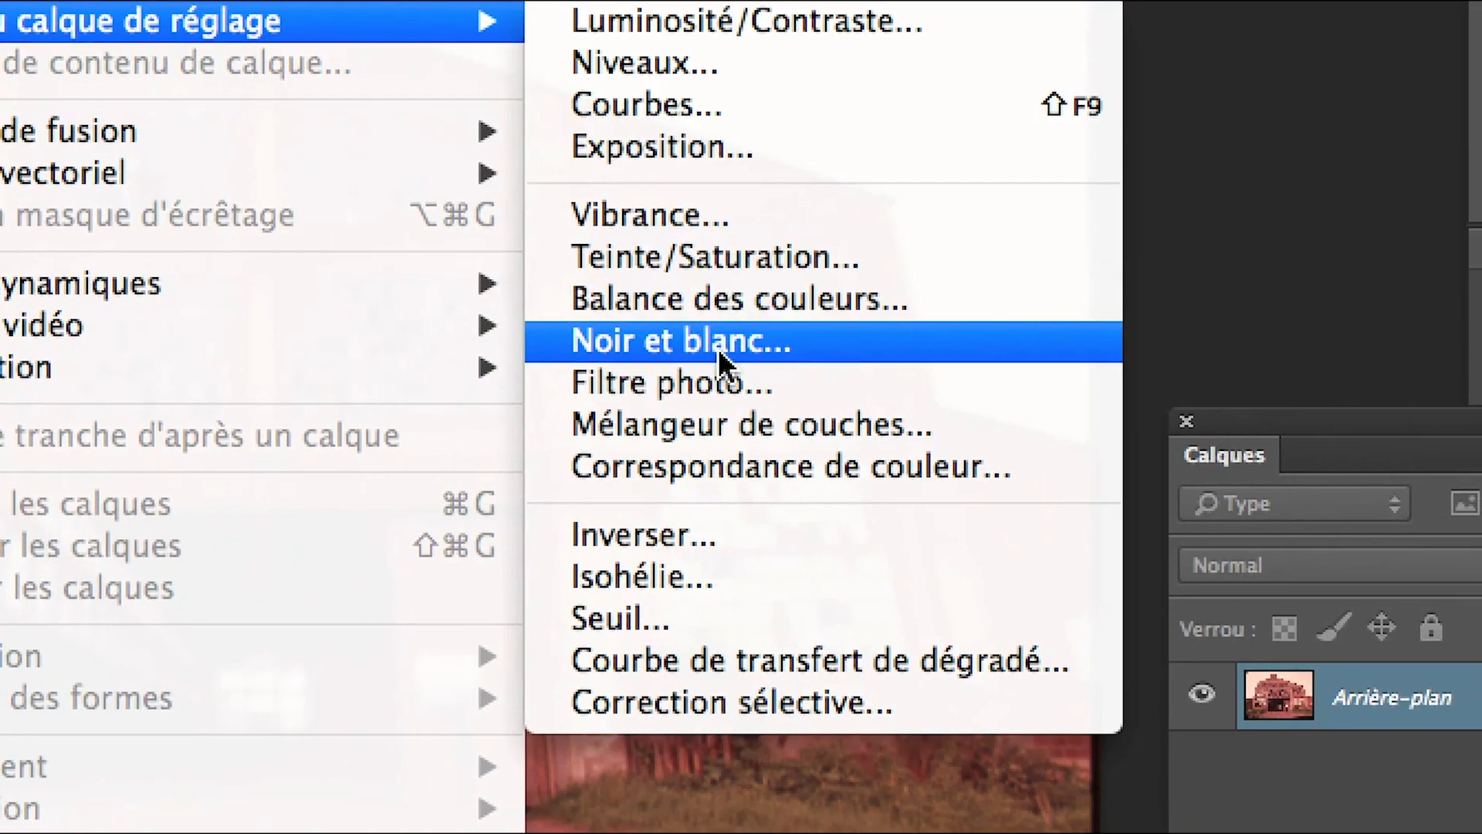
click(714, 354)
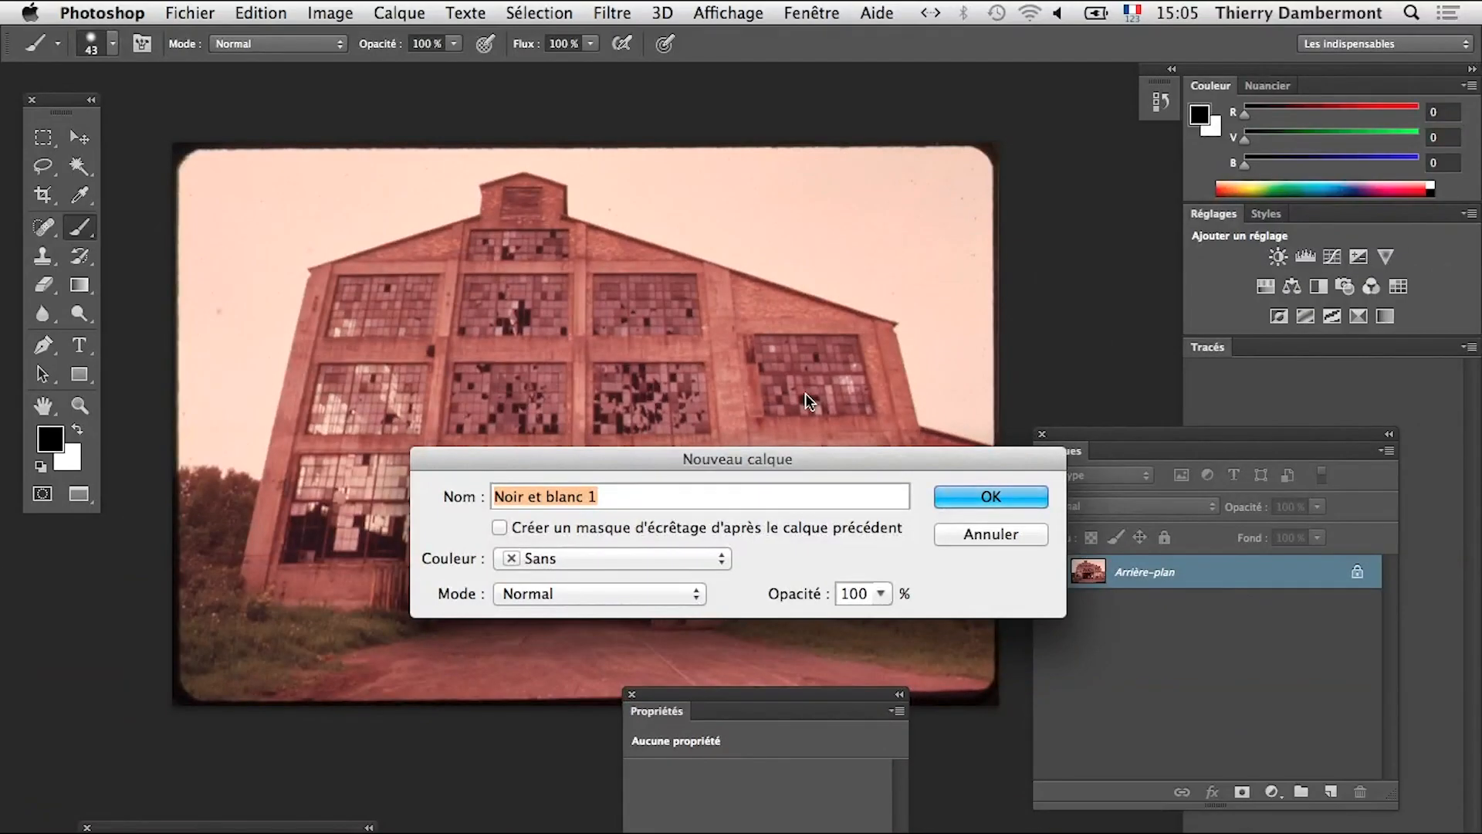
click(1020, 512)
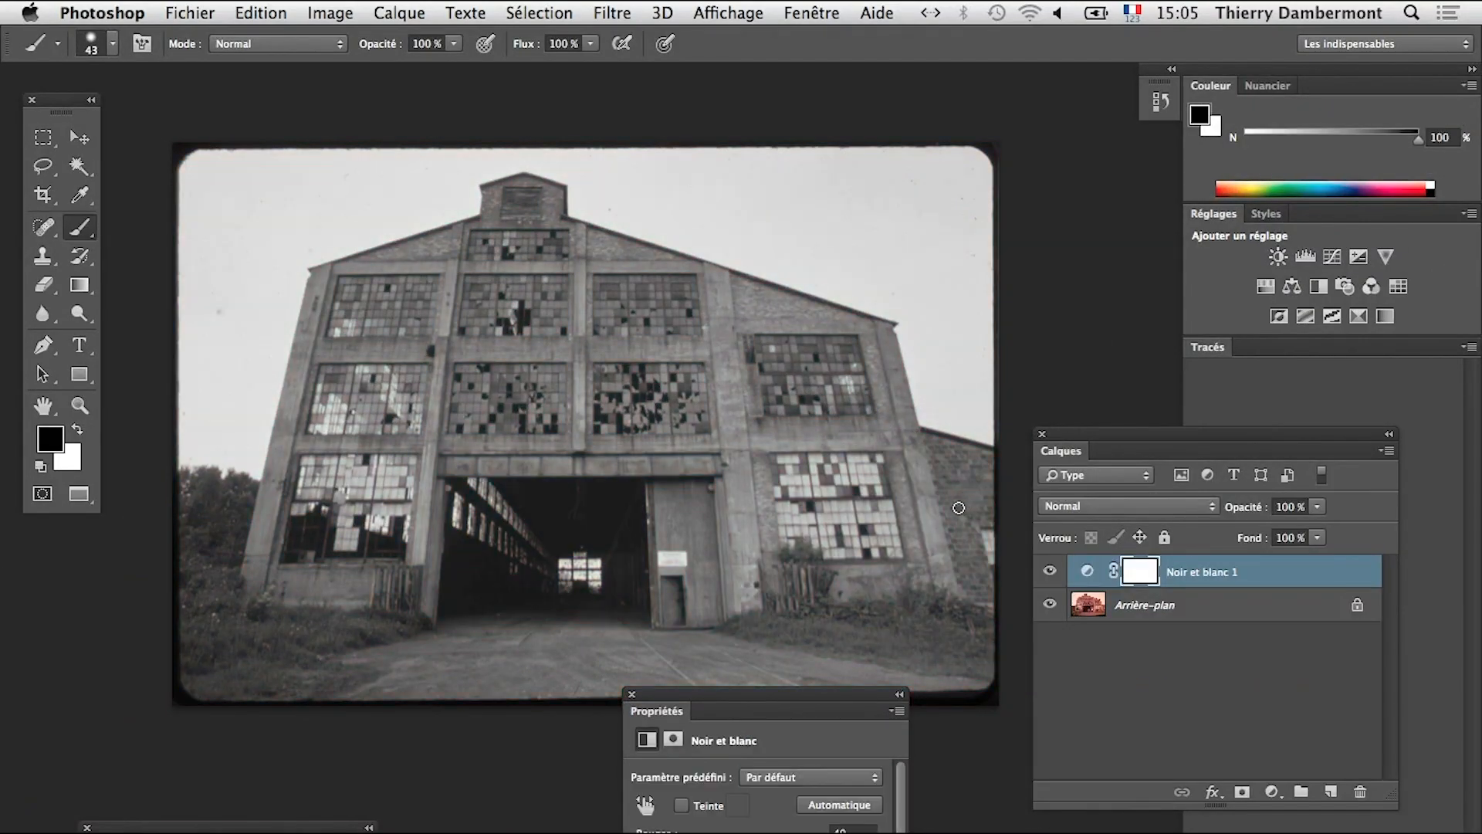
drag(809, 695, 795, 770)
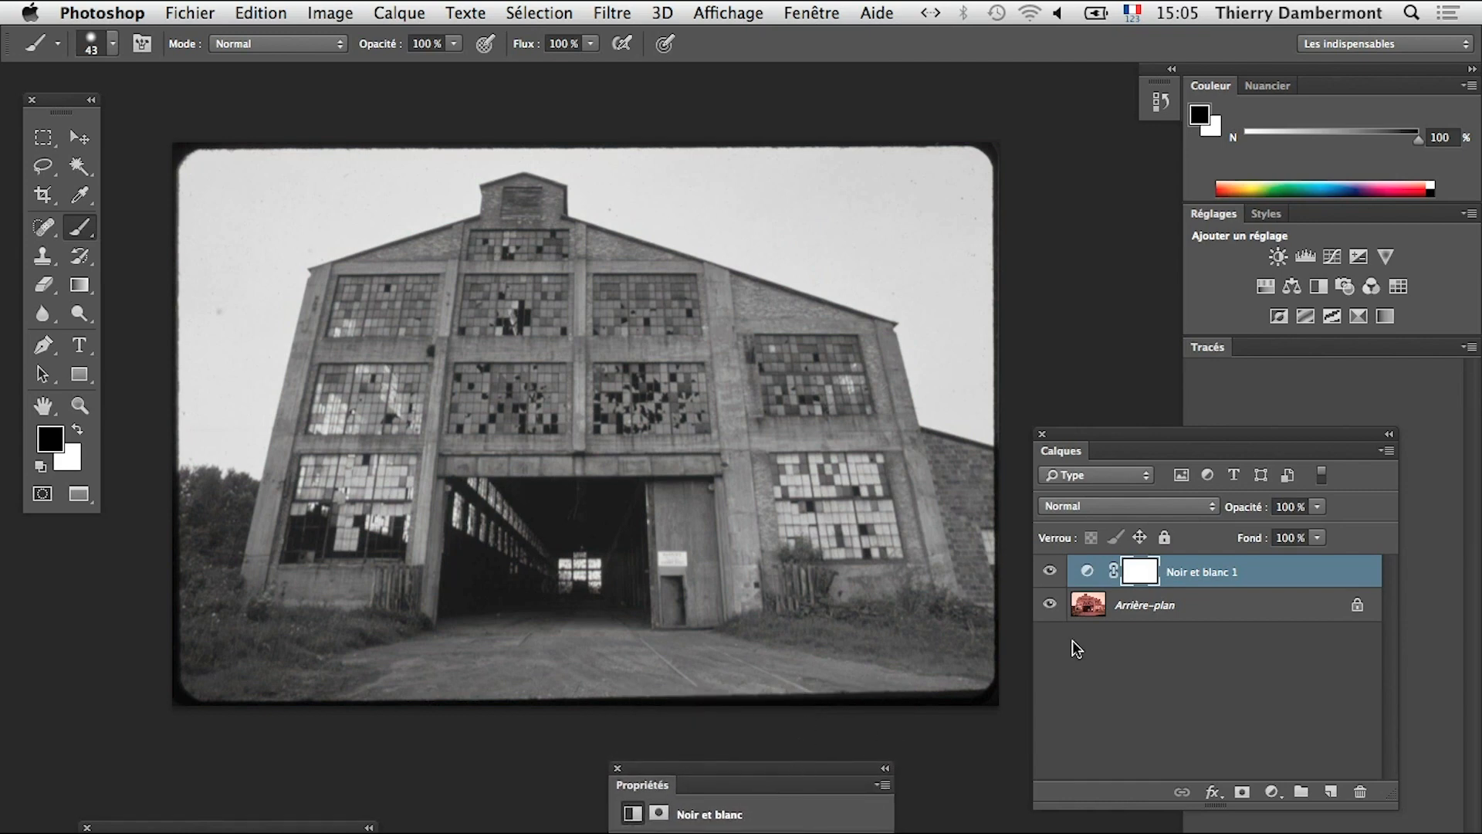
- Add a Courbes adjustment layer above Noir et blanc 1 and reposition and widen the Propriétés panel to show its curve
click(399, 12)
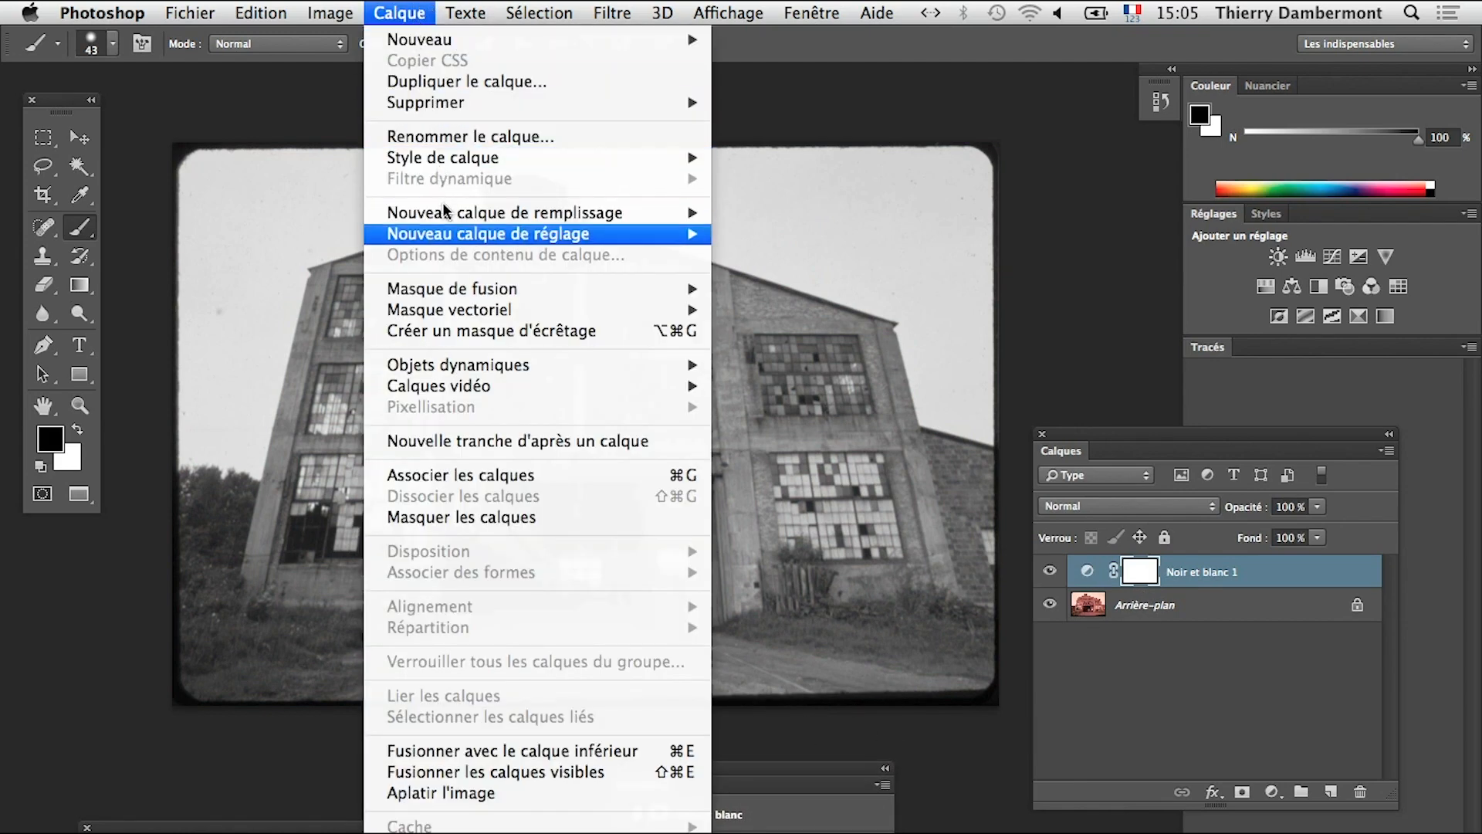
mouse_move(687, 234)
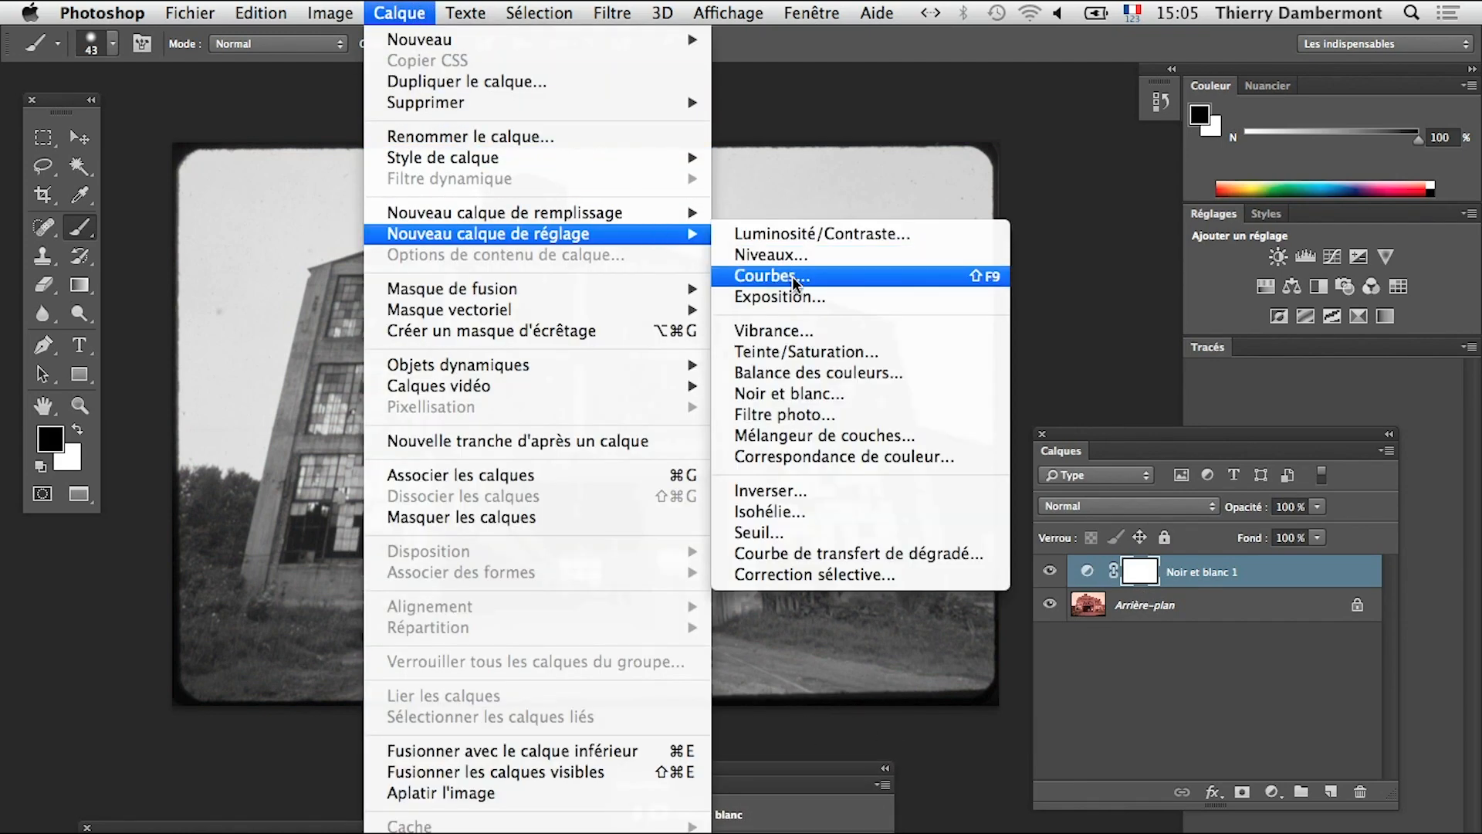
click(795, 275)
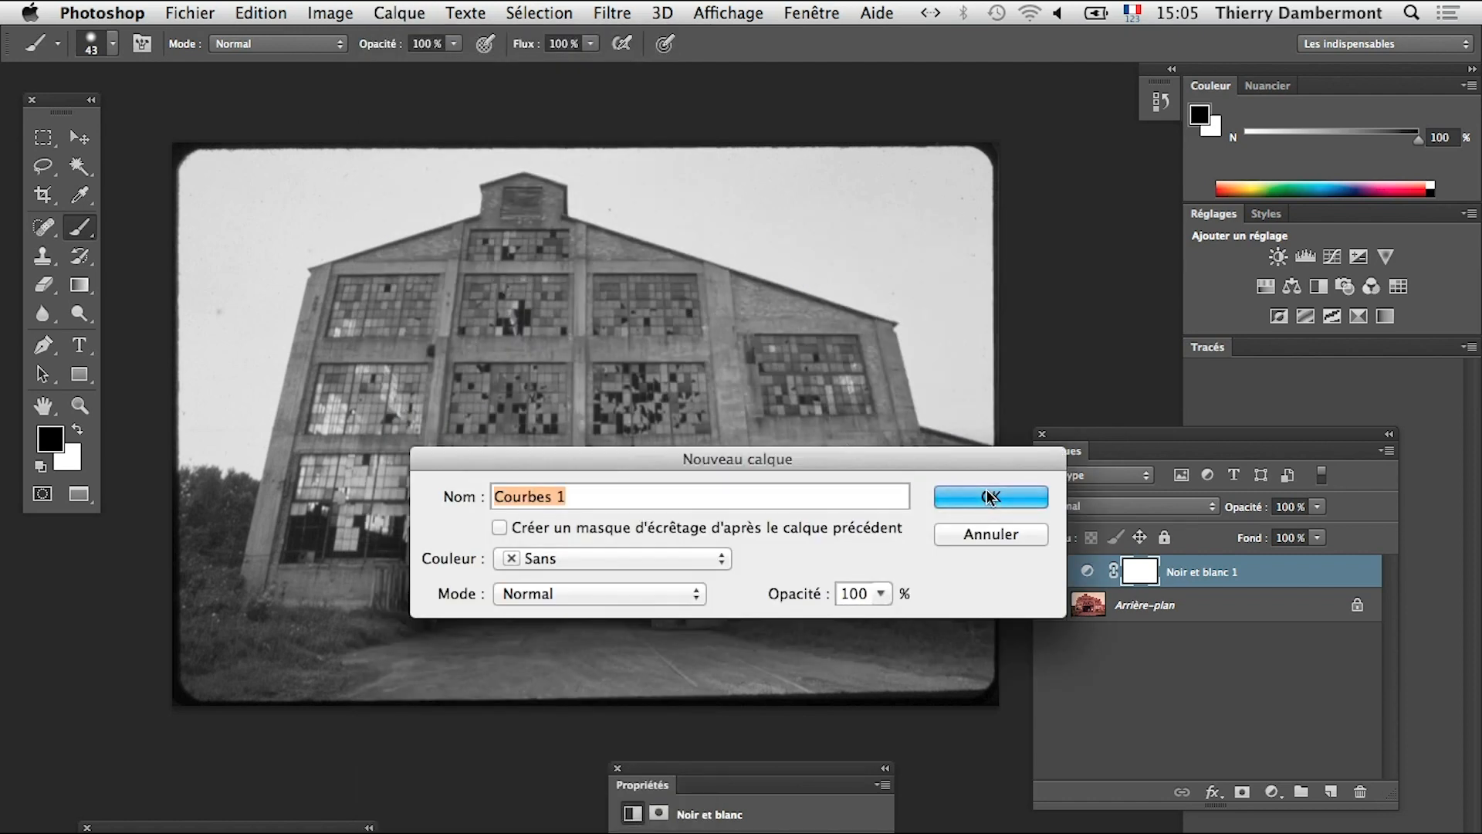
click(987, 496)
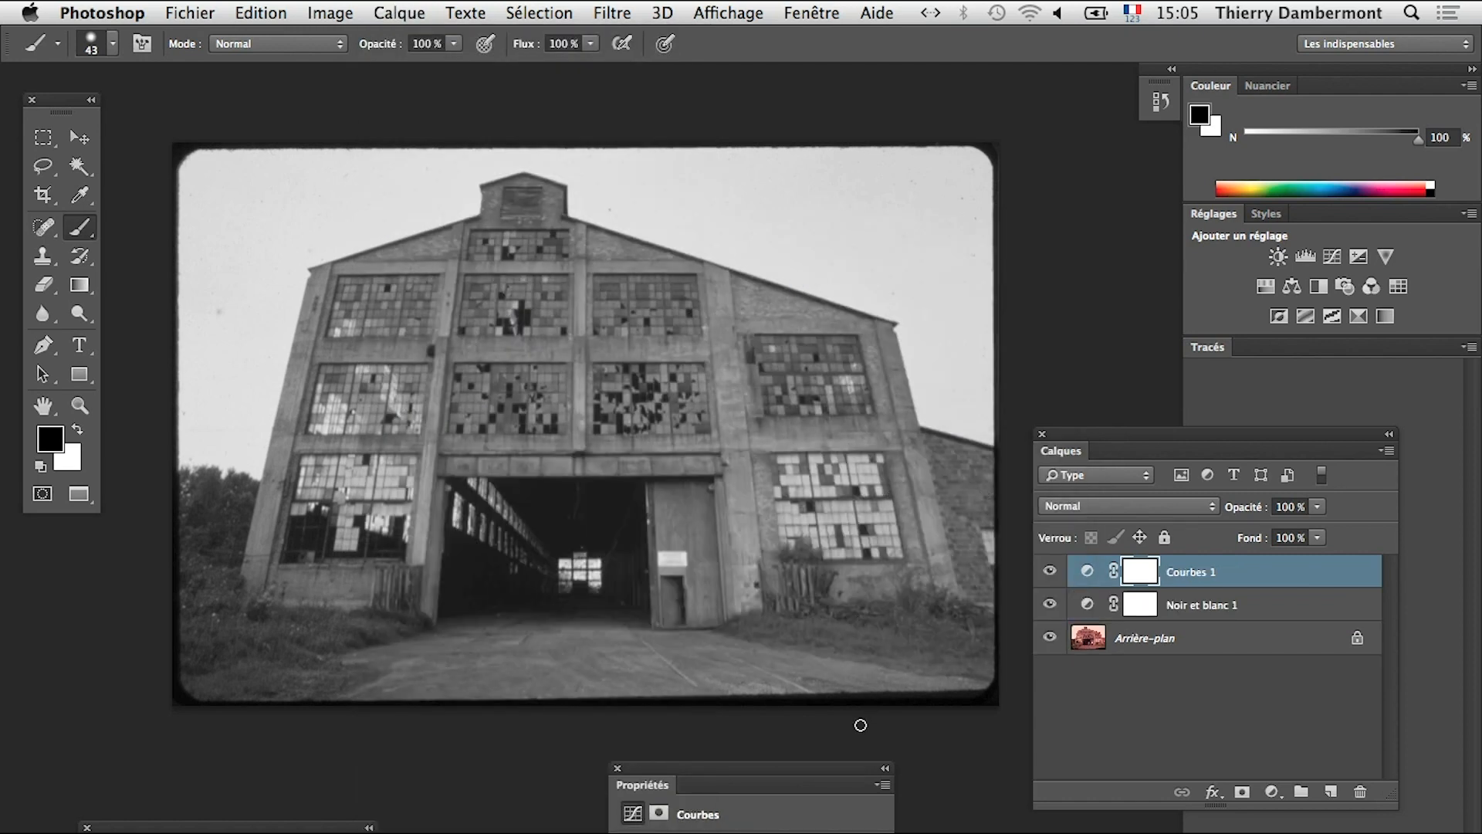
drag(845, 787, 830, 539)
drag(866, 769, 957, 830)
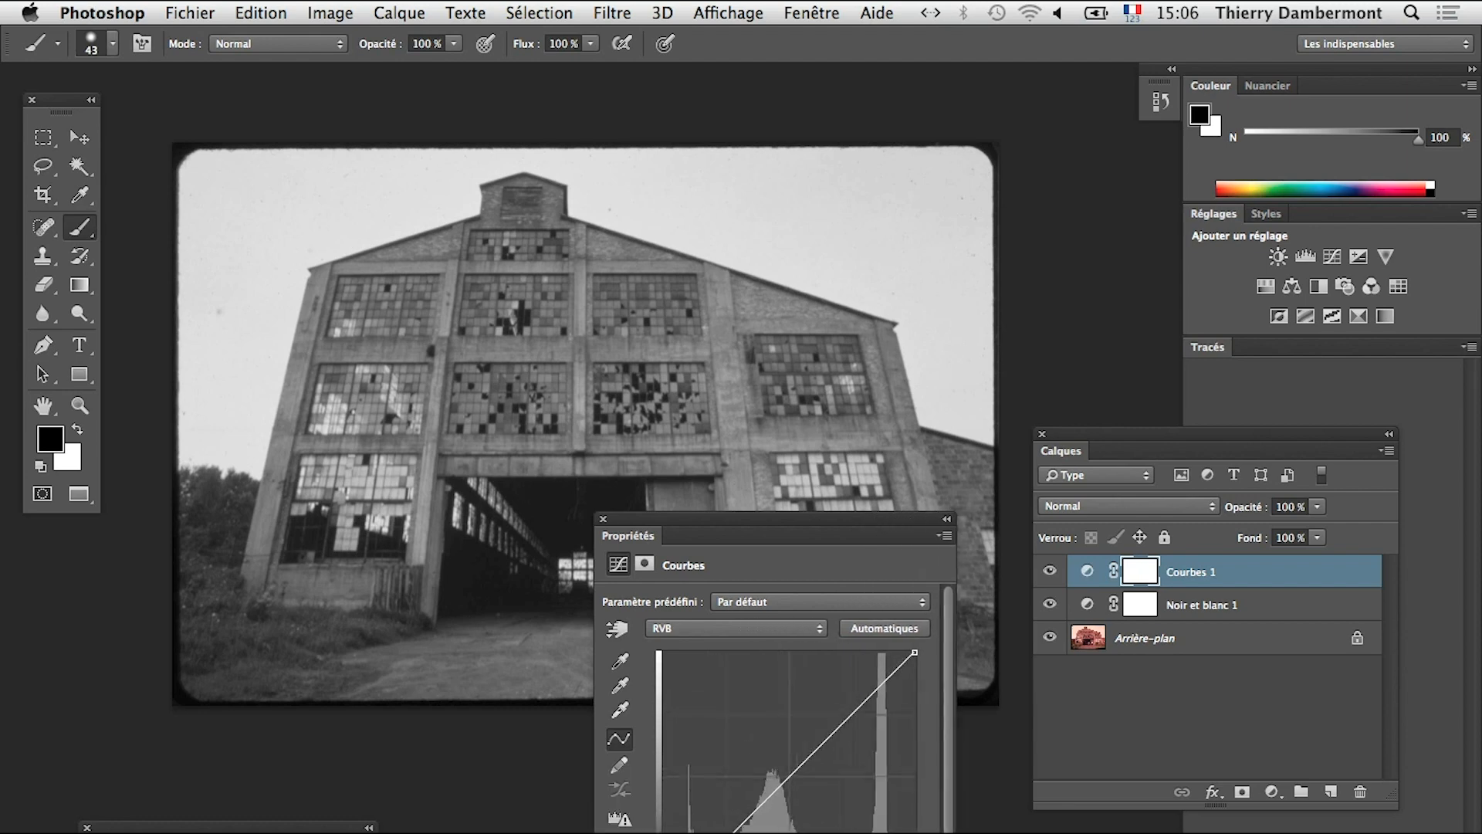
- Check the effect of the Noir et blanc 1 layer by hiding it and showing it again
click(1251, 607)
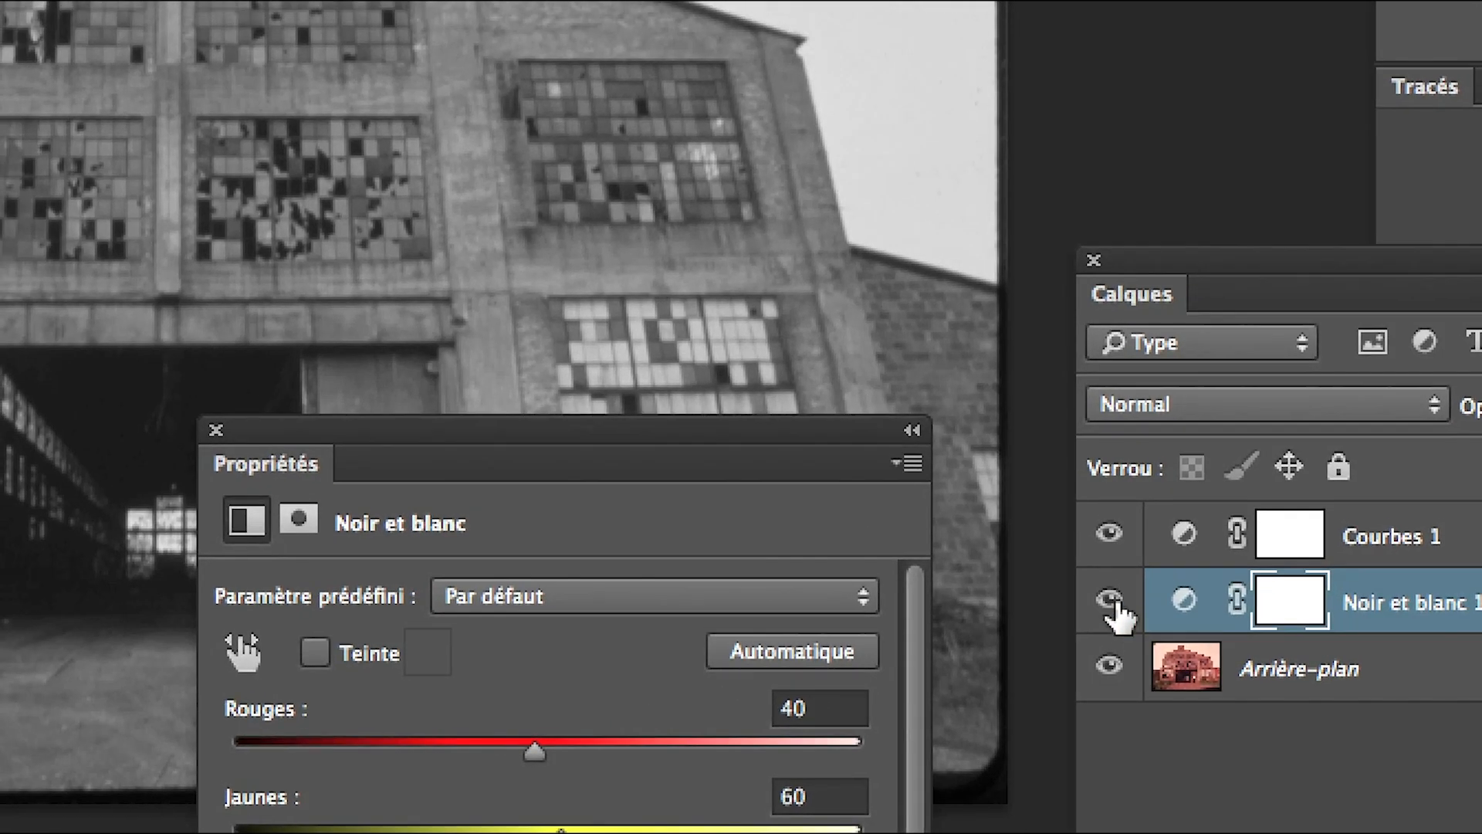
click(1112, 599)
click(1112, 600)
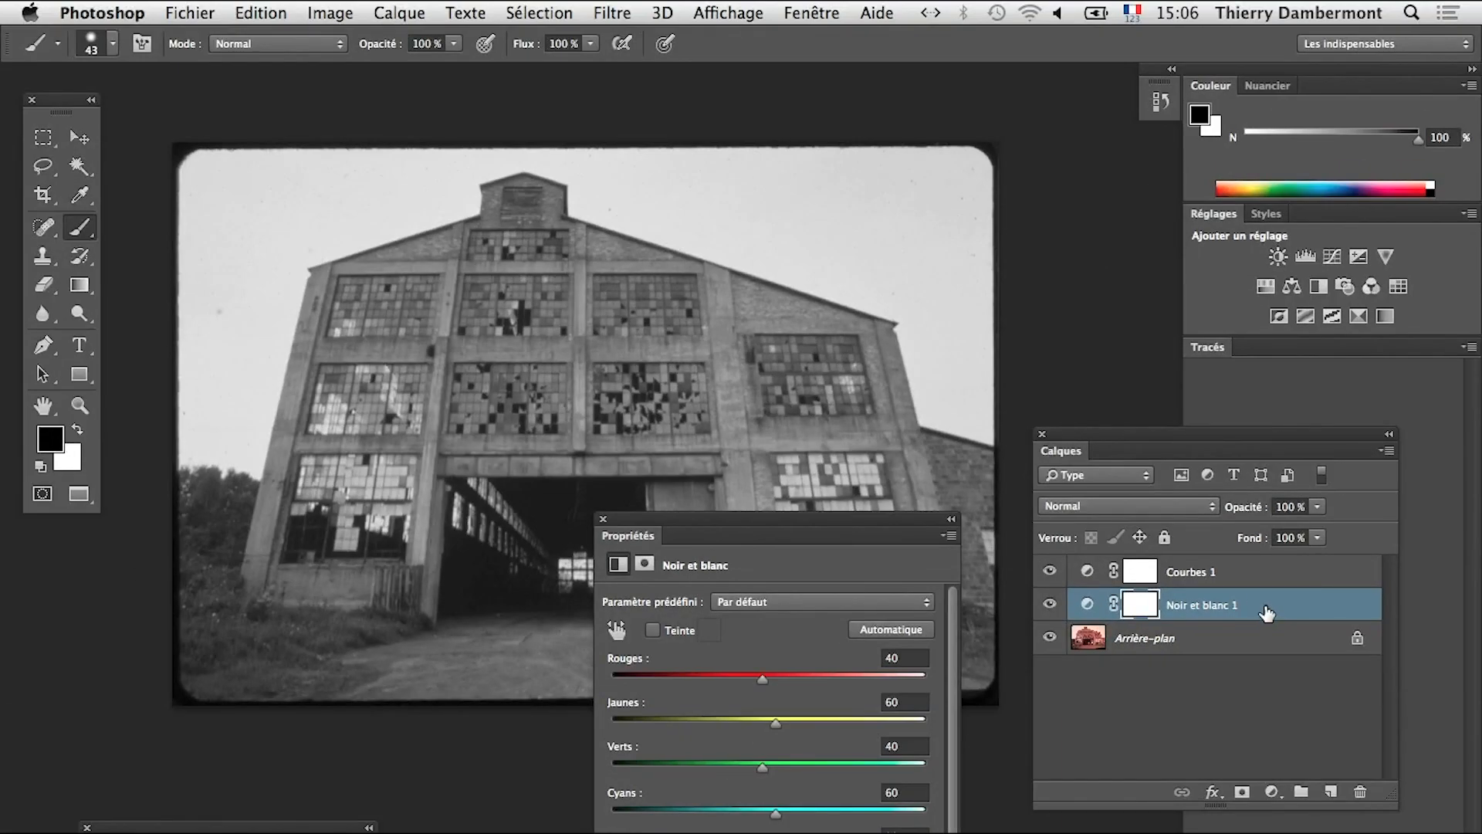
- On the Courbes 1 curve, shape a shadow peak, a dip, a midtone peak reaching white and a deep highlight dip
click(1256, 575)
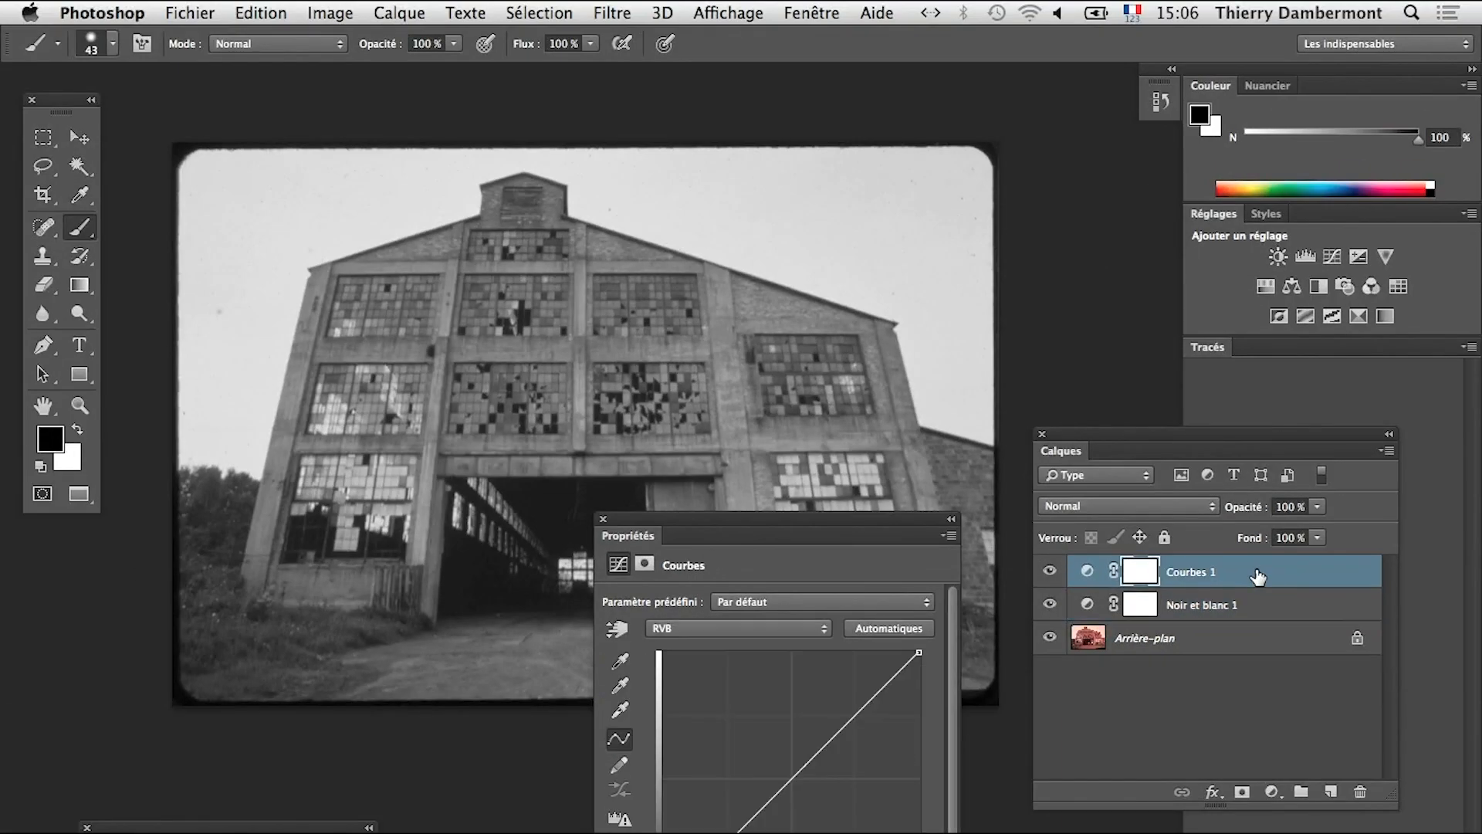
drag(784, 799, 718, 733)
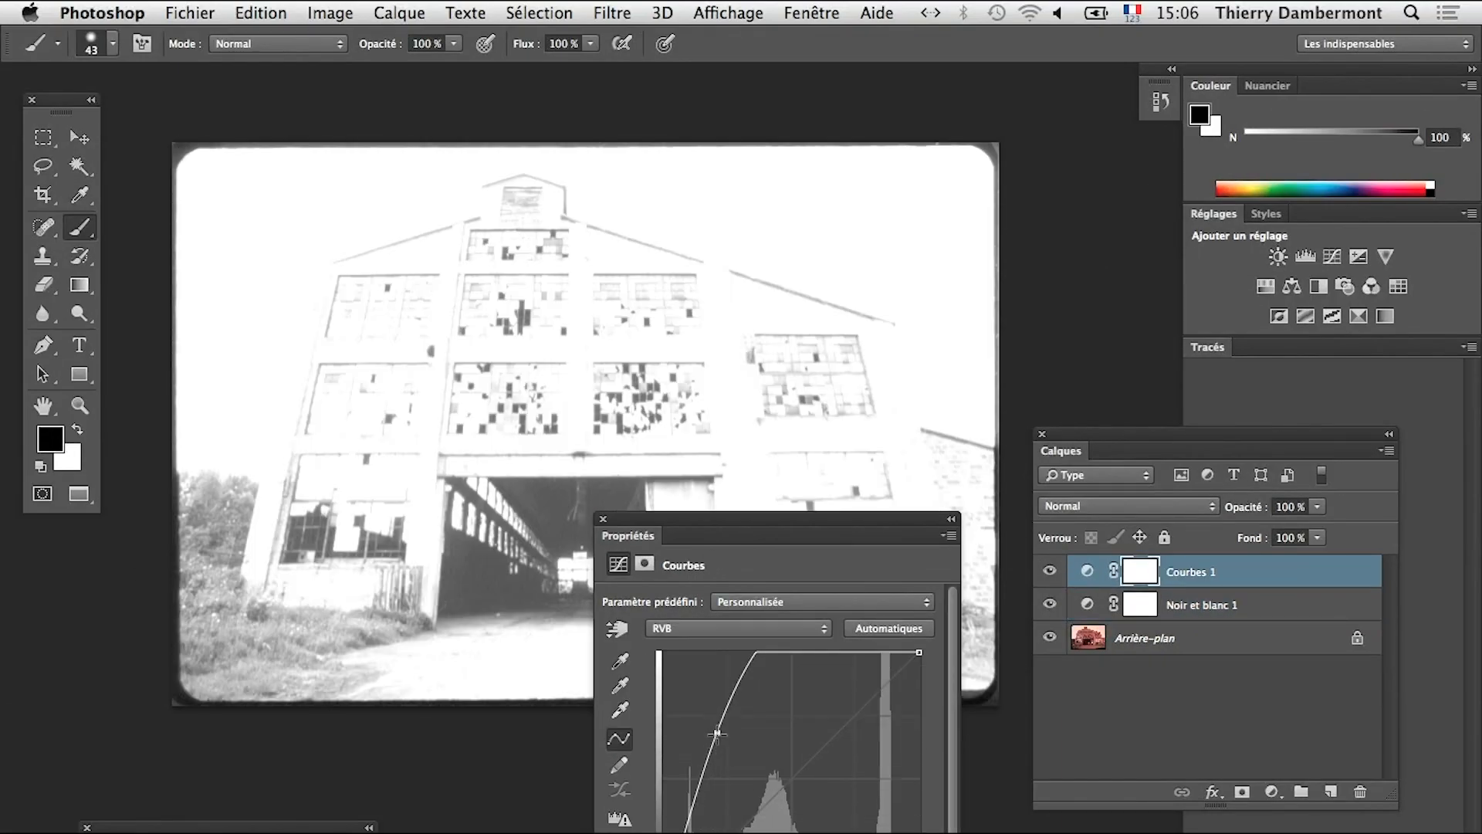
drag(747, 667, 742, 825)
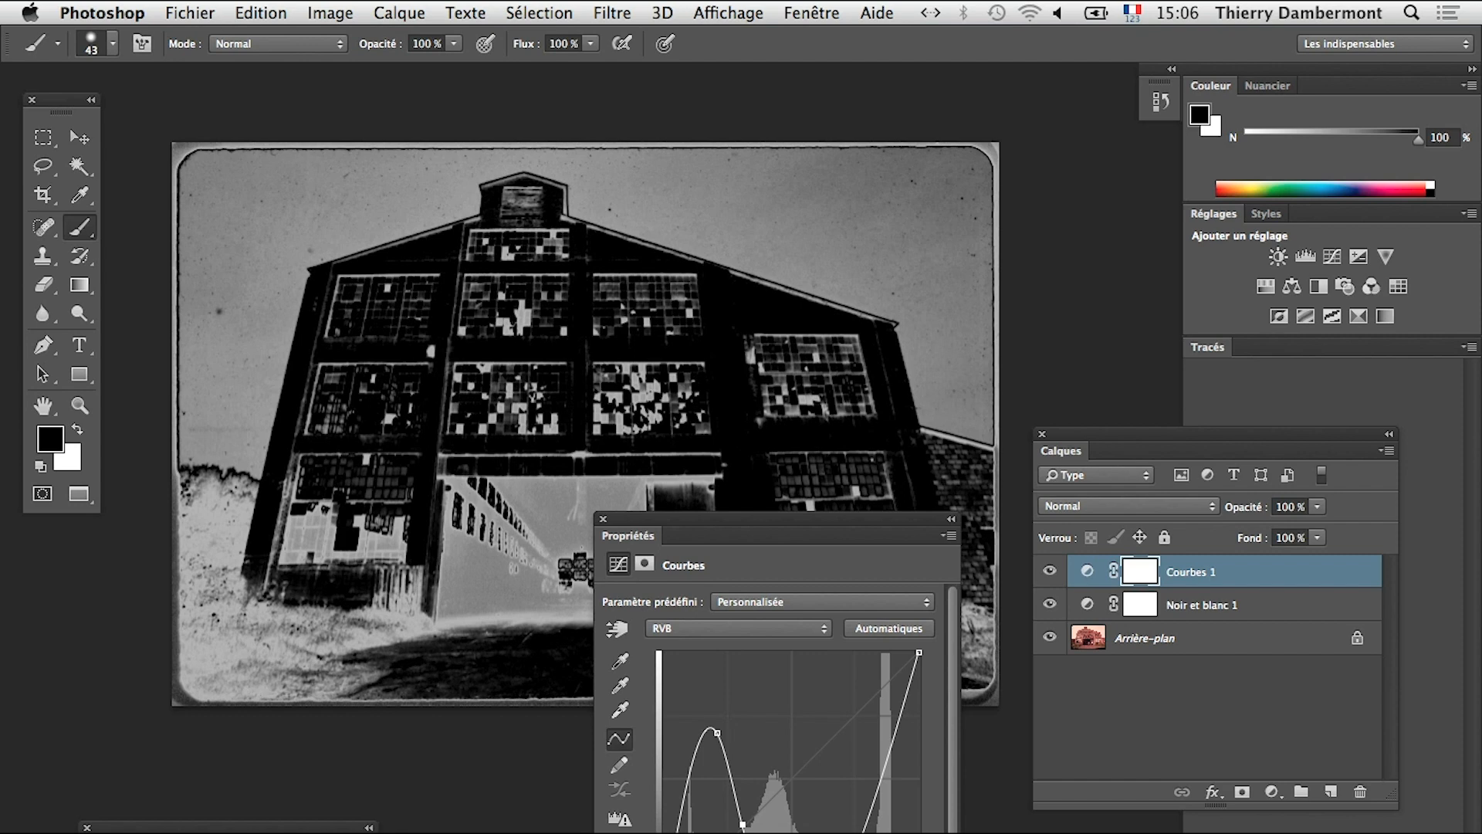
drag(887, 752, 805, 699)
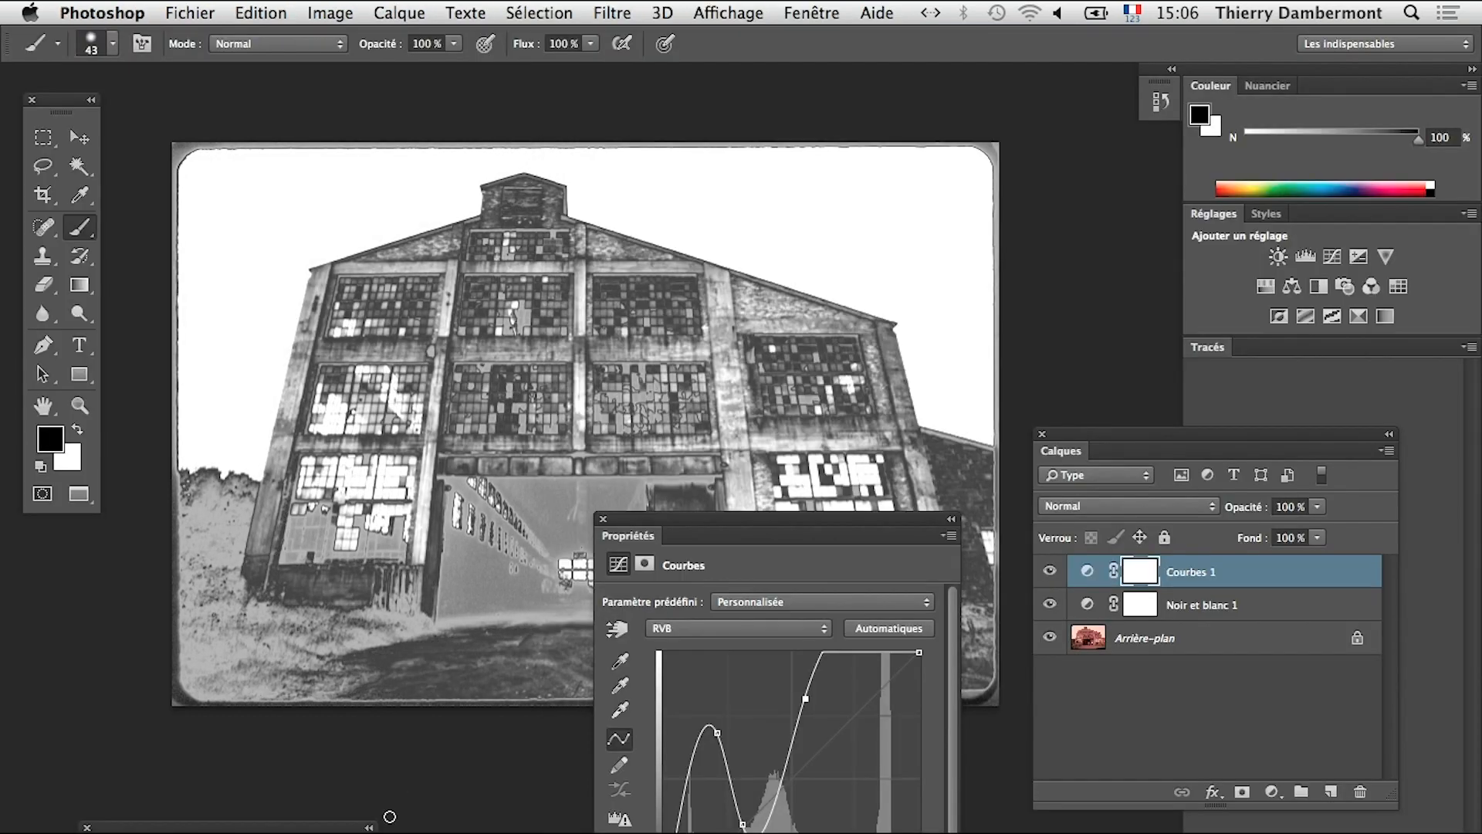
drag(838, 687, 853, 831)
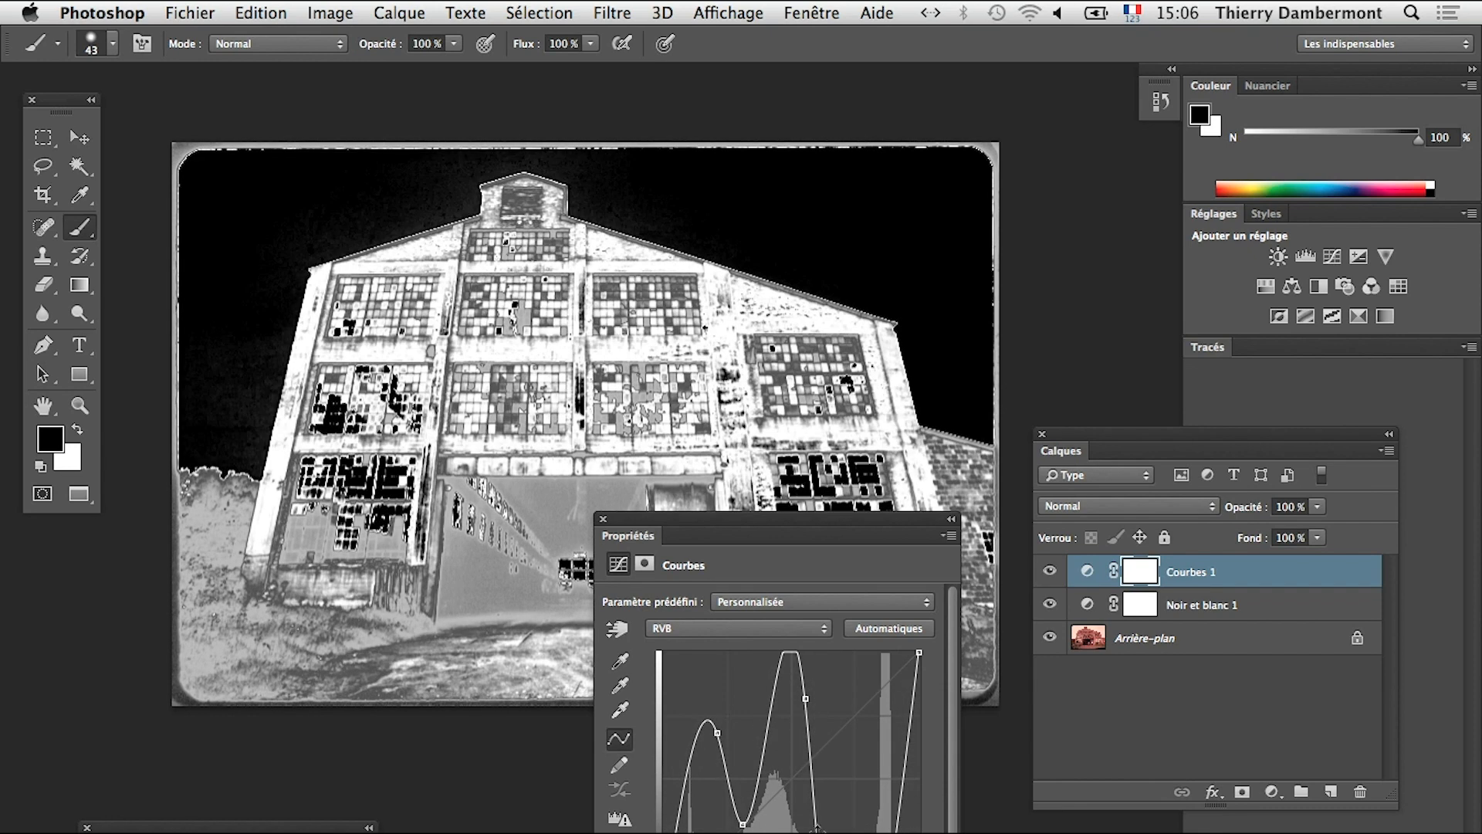
- Refine the Courbes 1 curve by lowering the midtone peak, raising the highlights to lighten the sky and lifting the shadow peak
mouse_move(805, 698)
mouse_down()
mouse_move(810, 687)
mouse_move(807, 709)
mouse_up()
drag(898, 807, 883, 724)
drag(843, 832, 739, 833)
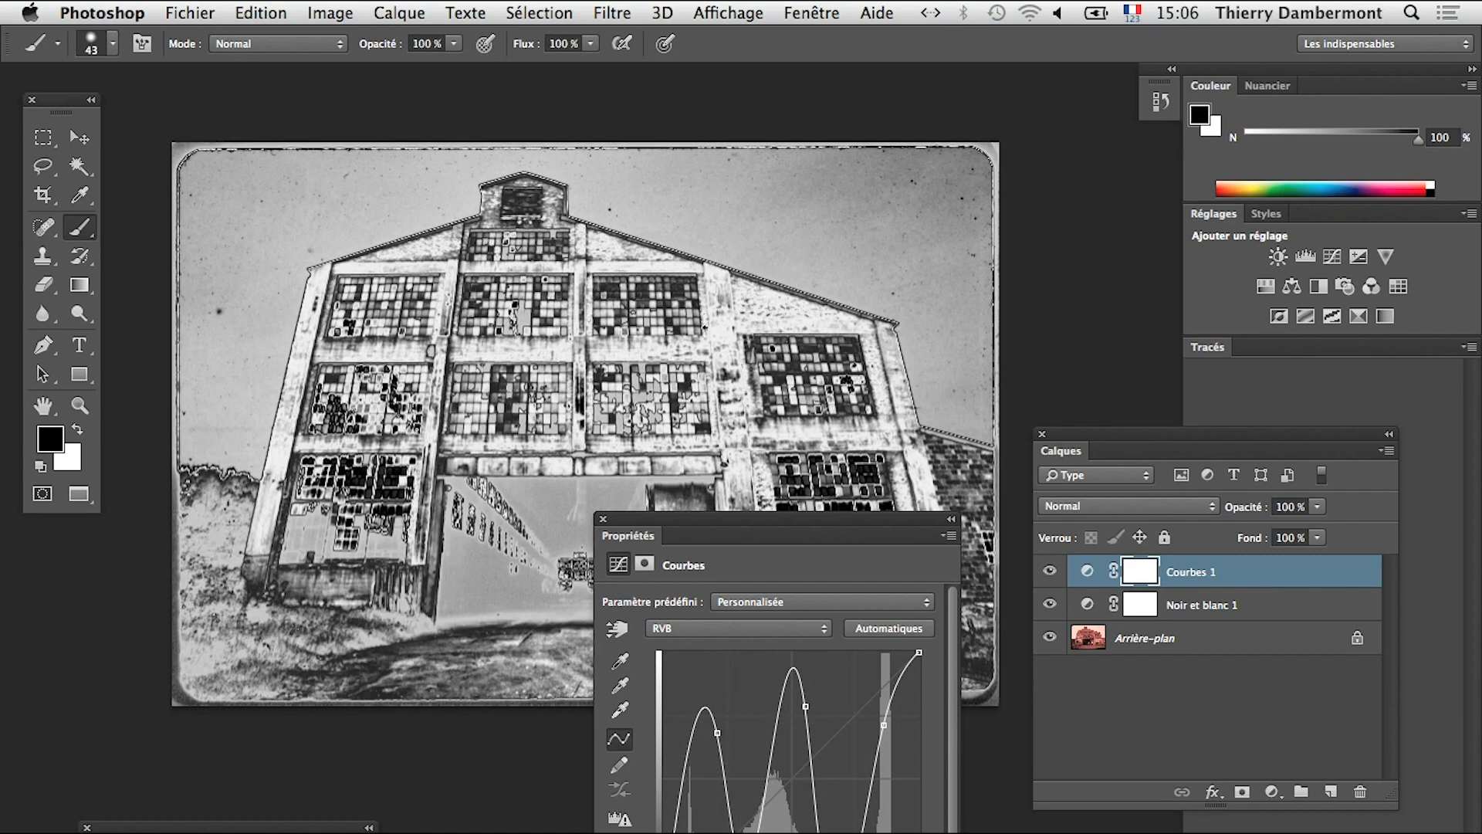
drag(717, 733, 721, 725)
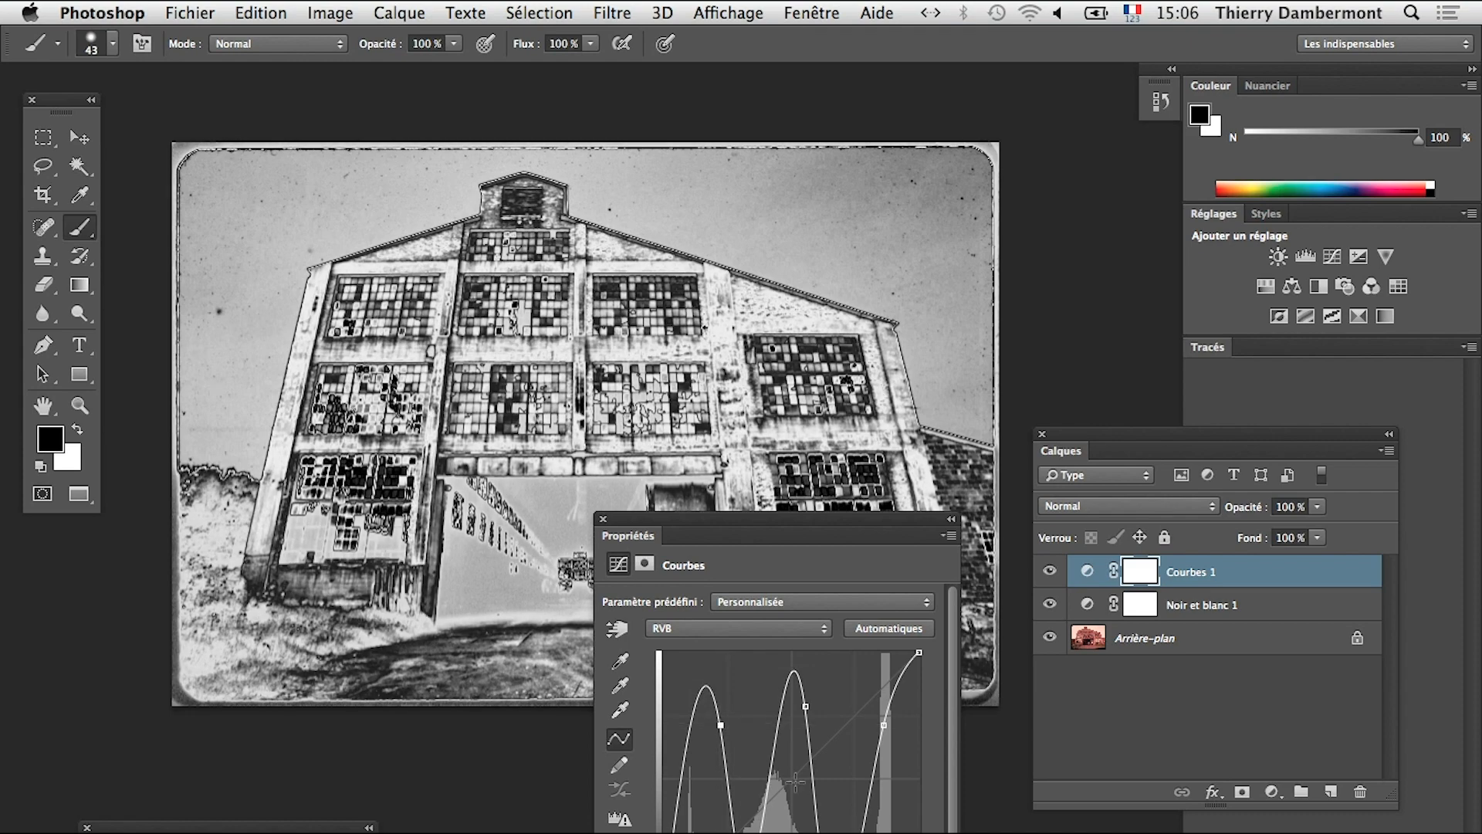
drag(818, 833, 818, 816)
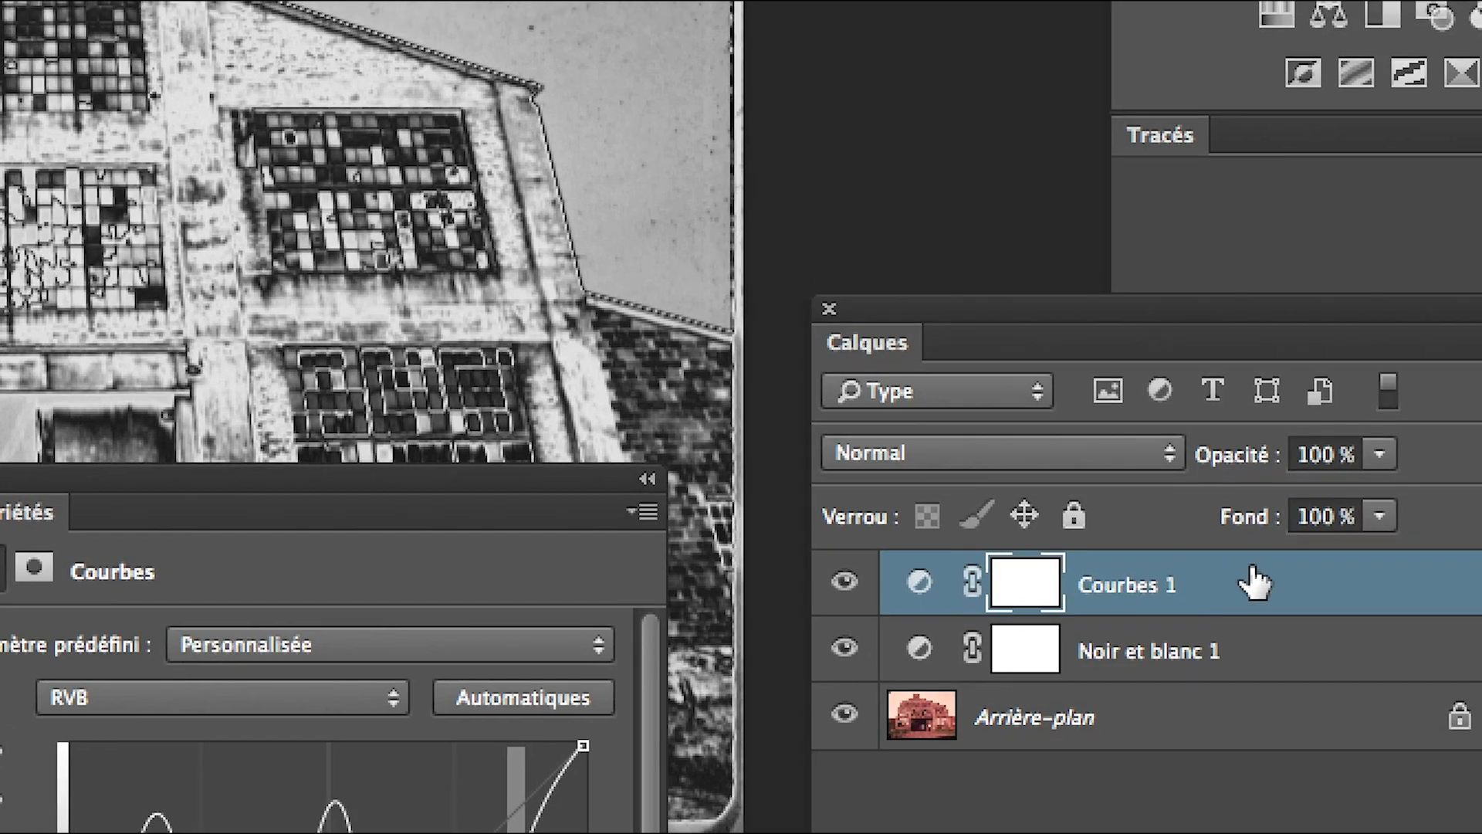
- Duplicate the Courbes 1 layer and hide the original Courbes 1
drag(1245, 581, 1328, 785)
drag(1303, 722, 1297, 721)
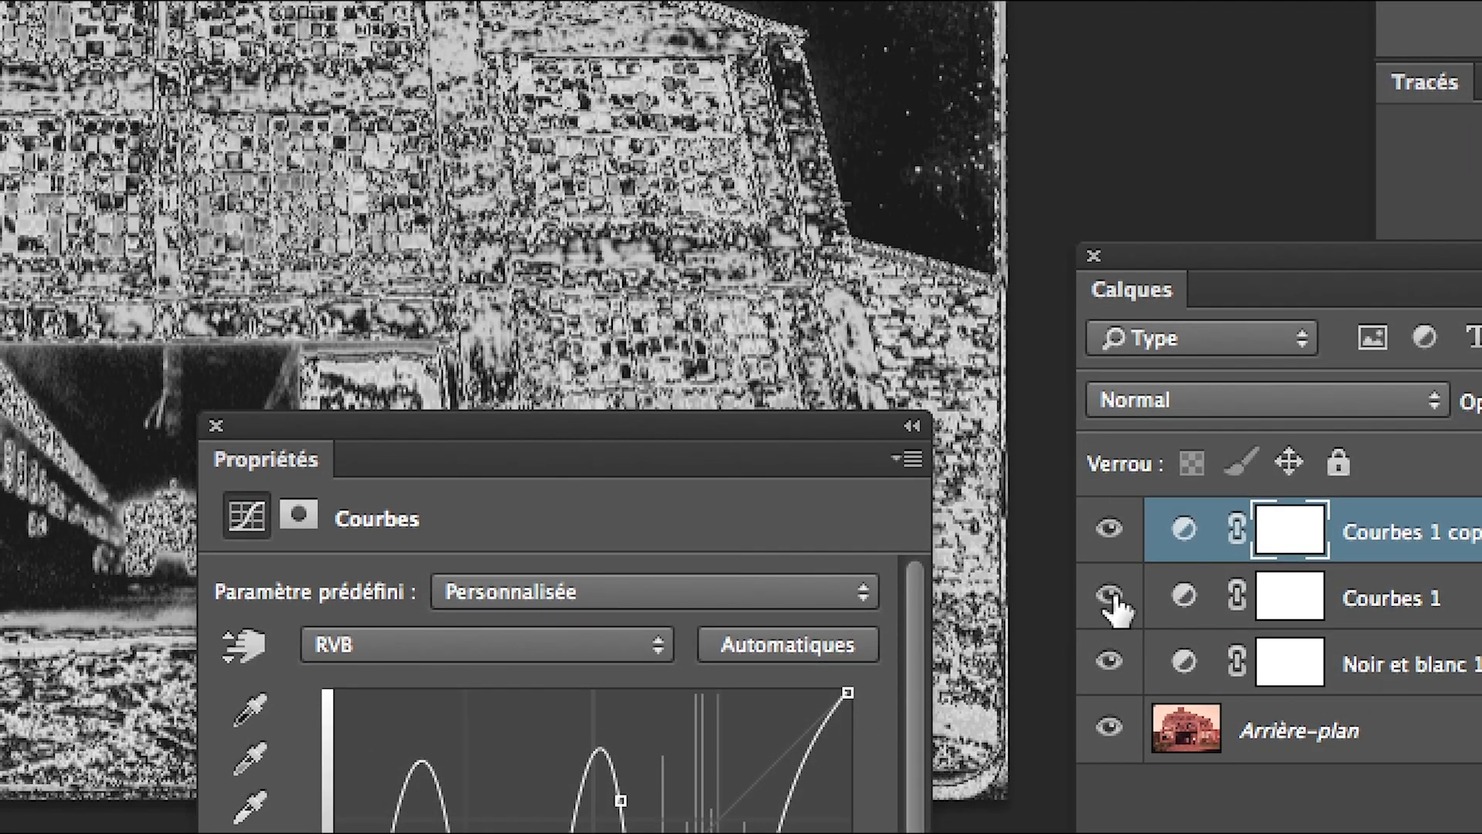
click(747, 359)
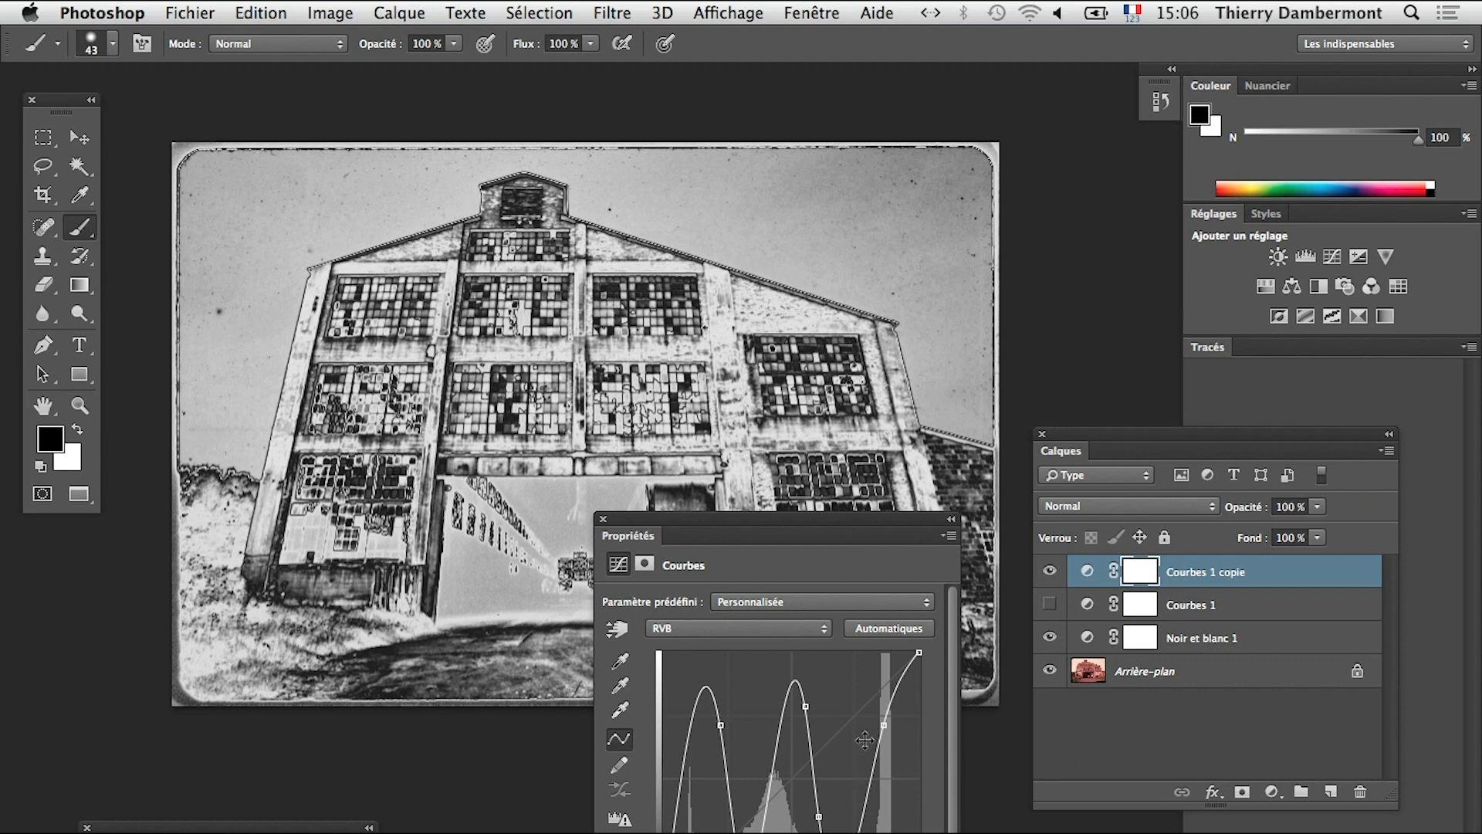
- On the Courbes 1 copie curve, shift the peaks and dips toward the highlights and pull the highlight dip down to darken the sky
drag(864, 740, 801, 749)
drag(740, 832, 755, 792)
drag(731, 739, 716, 766)
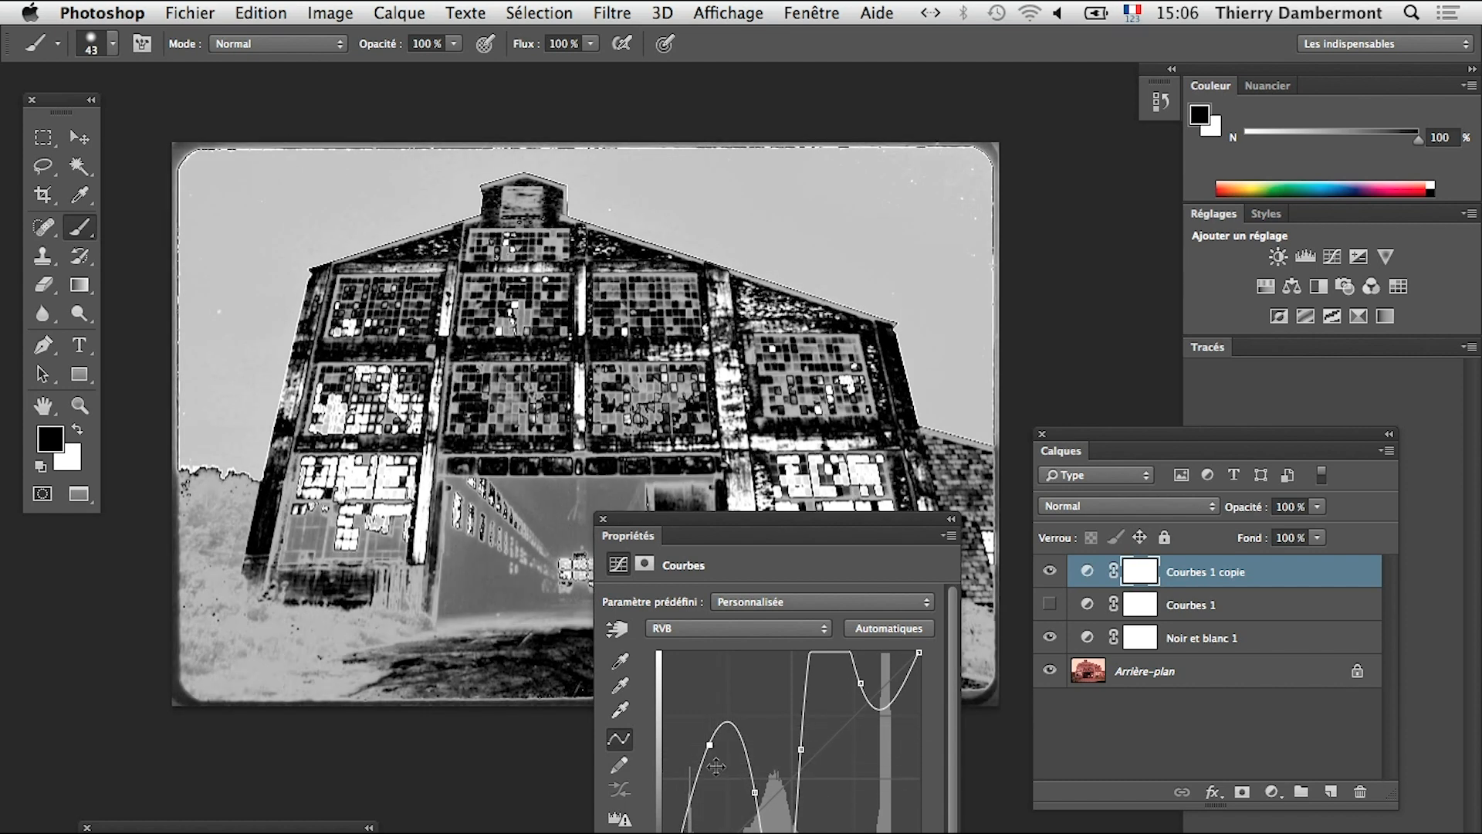
drag(860, 683, 877, 822)
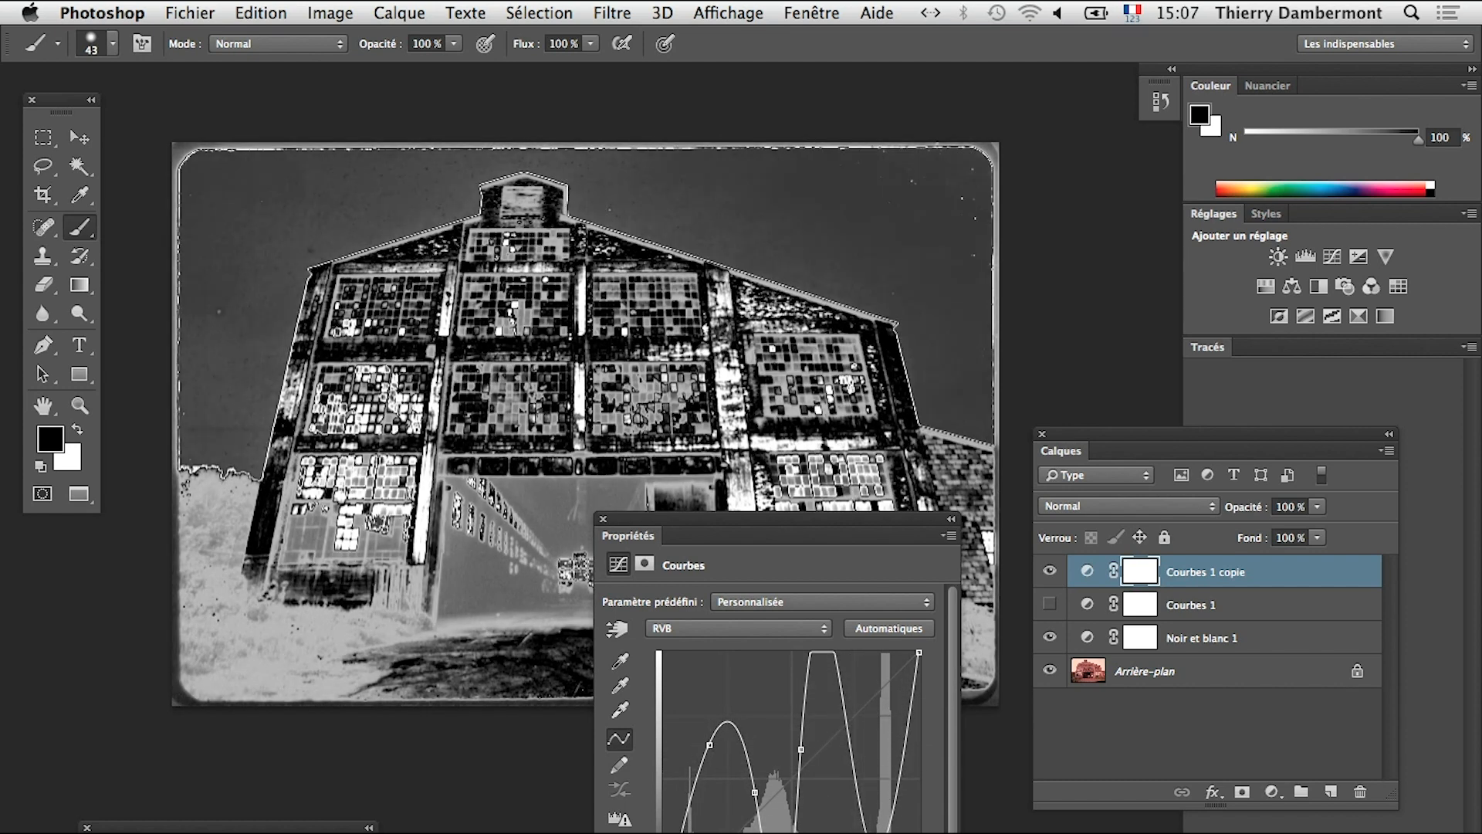
- Narrow the second peak of the Courbes 1 copie curve so it just reaches white, and raise the shadow peak
drag(803, 749, 819, 670)
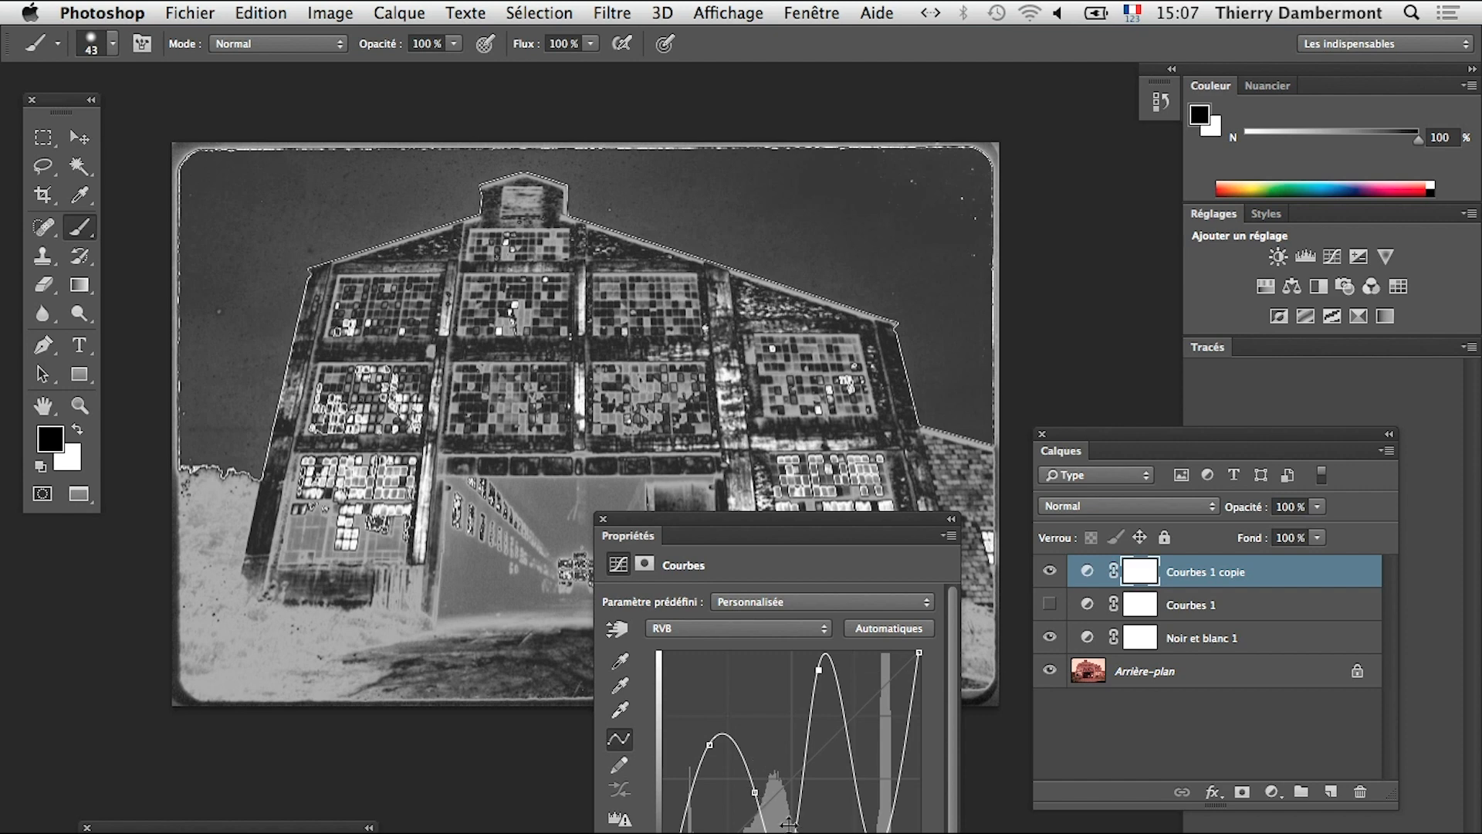
drag(786, 831, 789, 833)
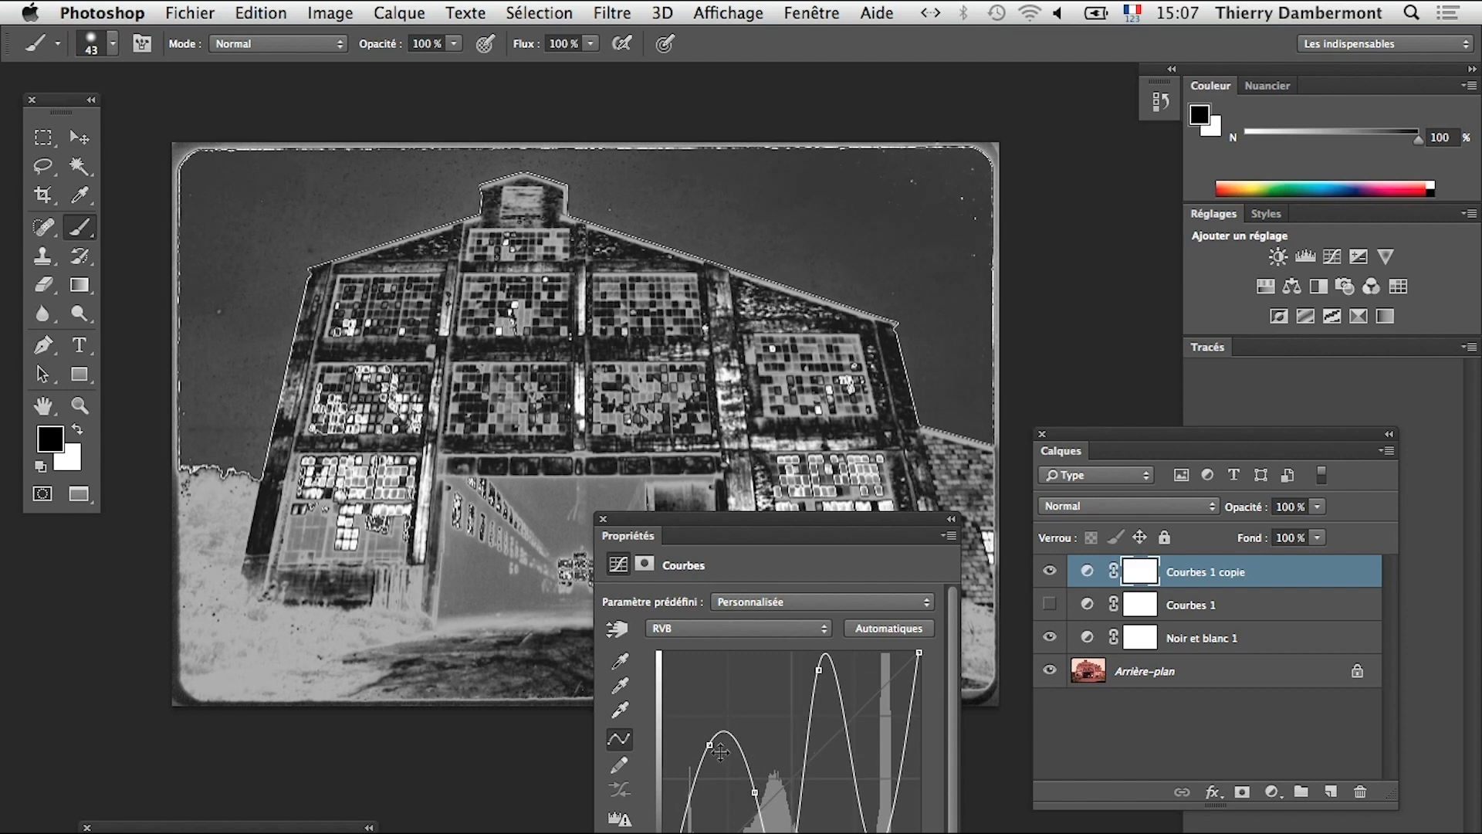
drag(720, 752, 712, 703)
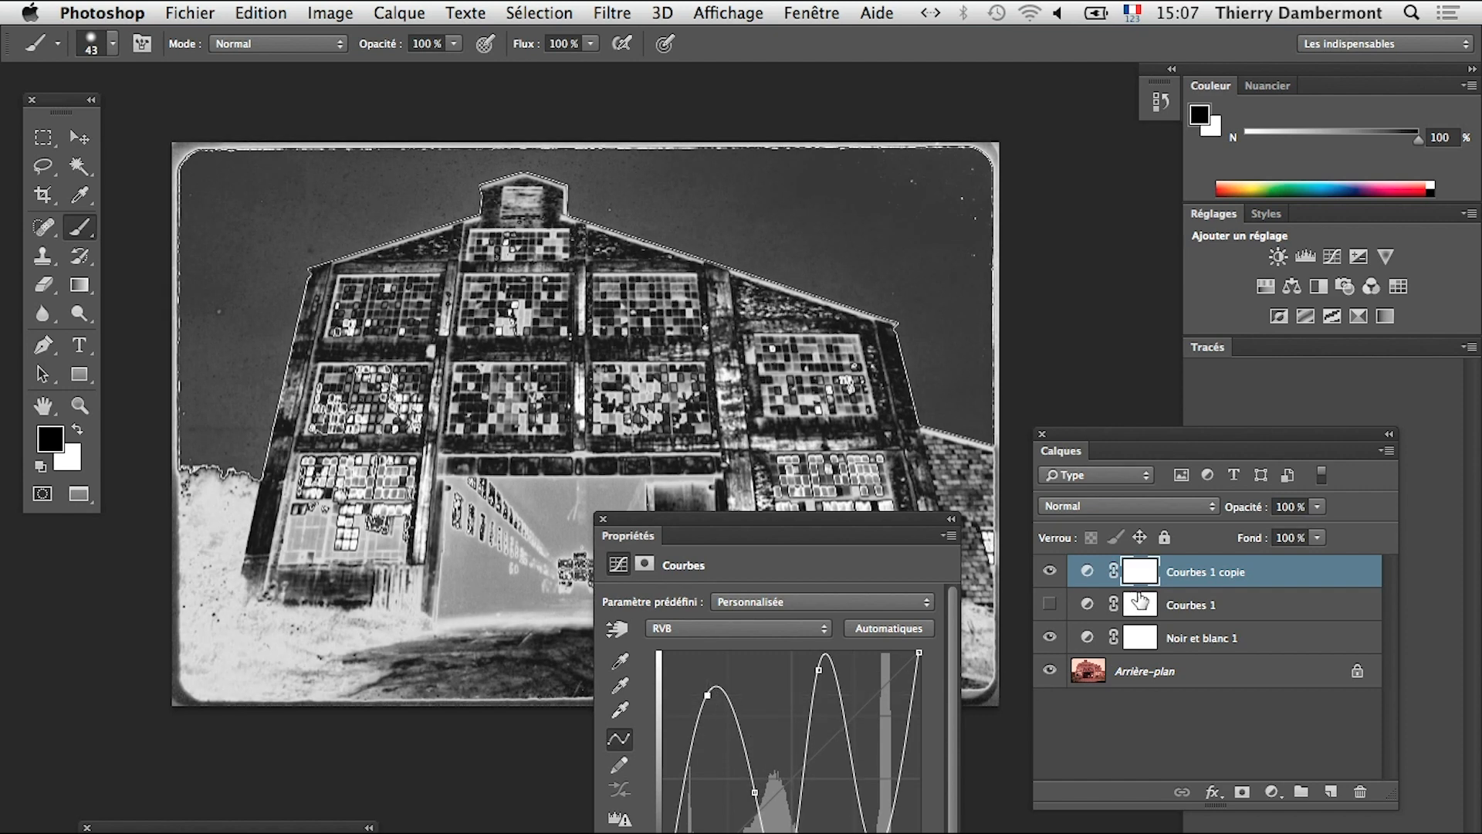
- Compare the Courbes 1 copie and Courbes 1 effects with the plain black and white photo by toggling both layers' visibility
drag(931, 521, 921, 688)
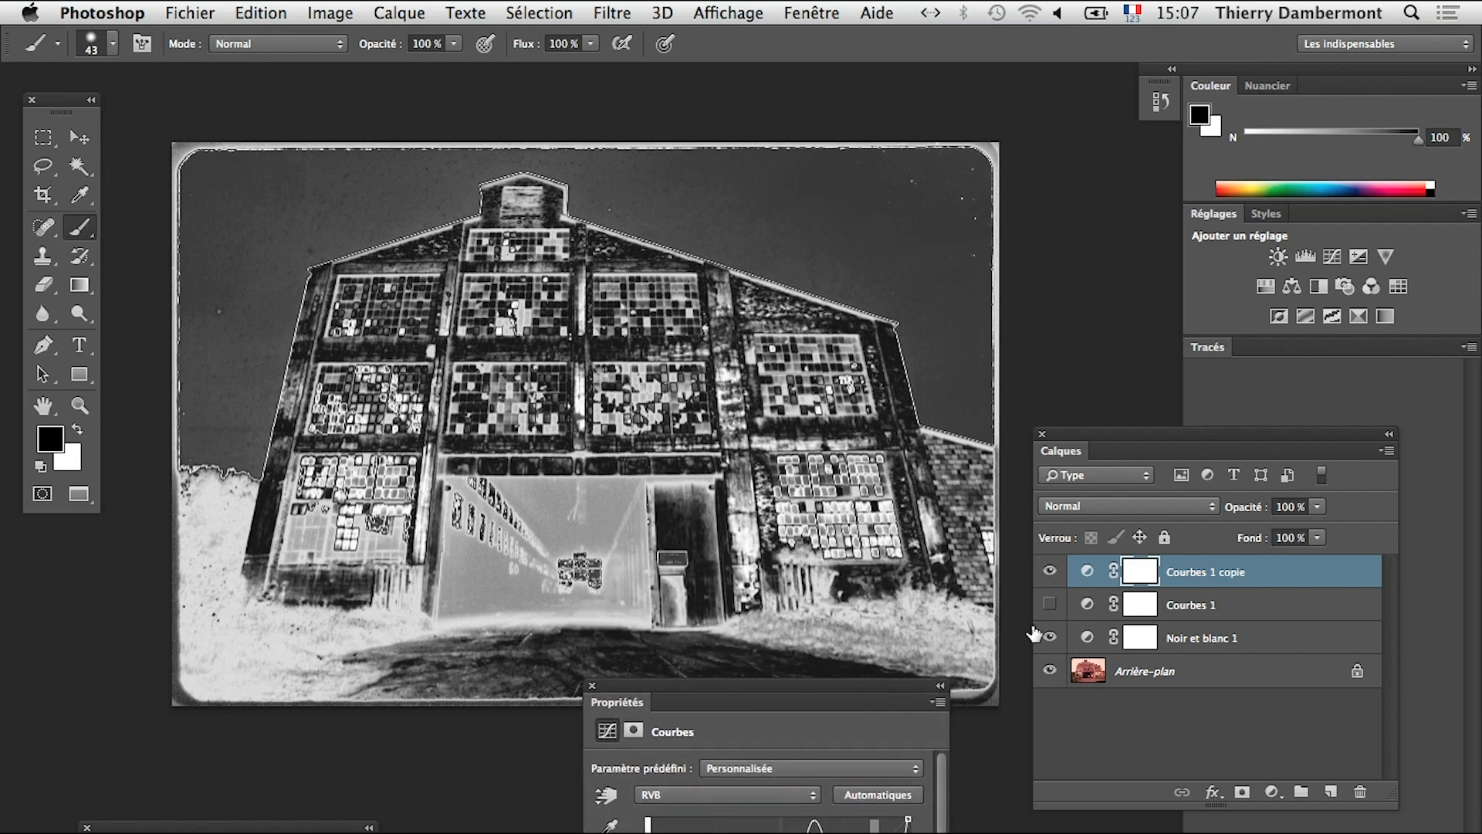
click(1051, 570)
click(1050, 604)
click(1049, 605)
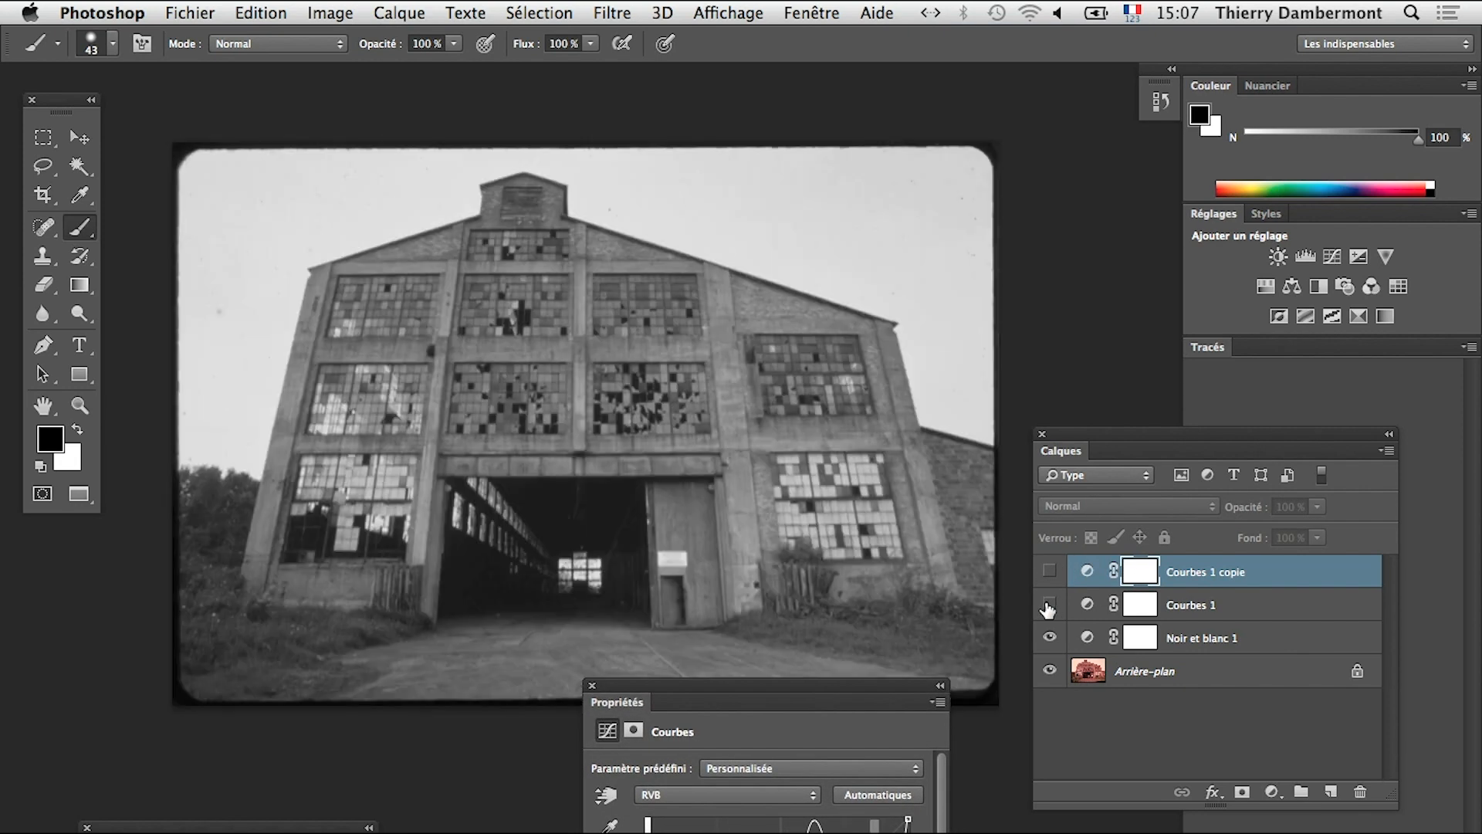
click(1050, 572)
- Duplicate the Courbes 1 copie layer and hide the original Courbes 1 copie
drag(1243, 571, 1331, 792)
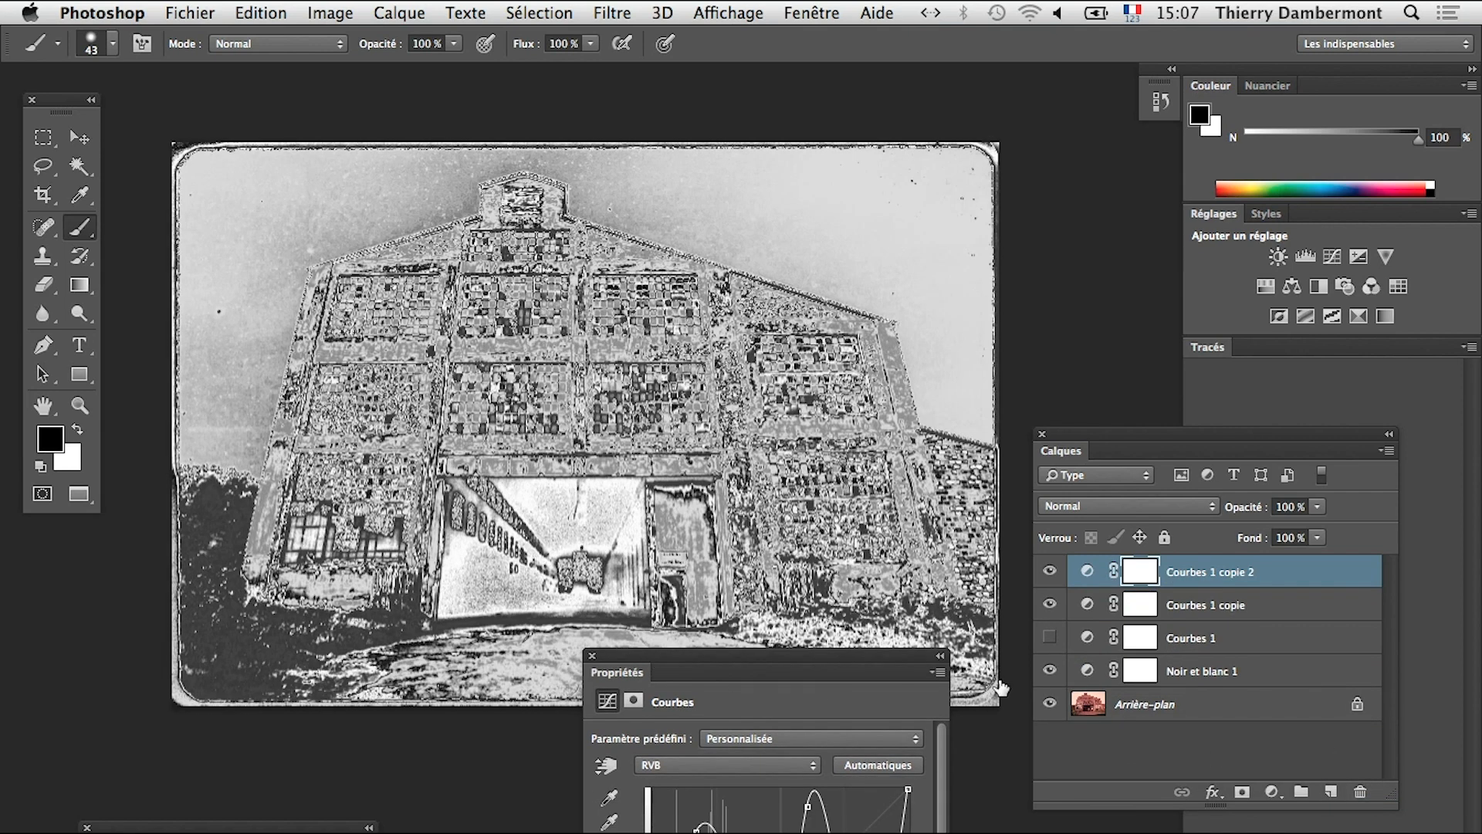
click(1050, 604)
- Reshape the Courbes 1 copie 2 curve by shifting the highlight dip toward the midtones and lifting the shadow peak to blacken the sky
drag(831, 662, 931, 411)
drag(953, 740, 885, 746)
drag(792, 588, 806, 573)
drag(776, 660, 799, 692)
drag(896, 428, 767, 737)
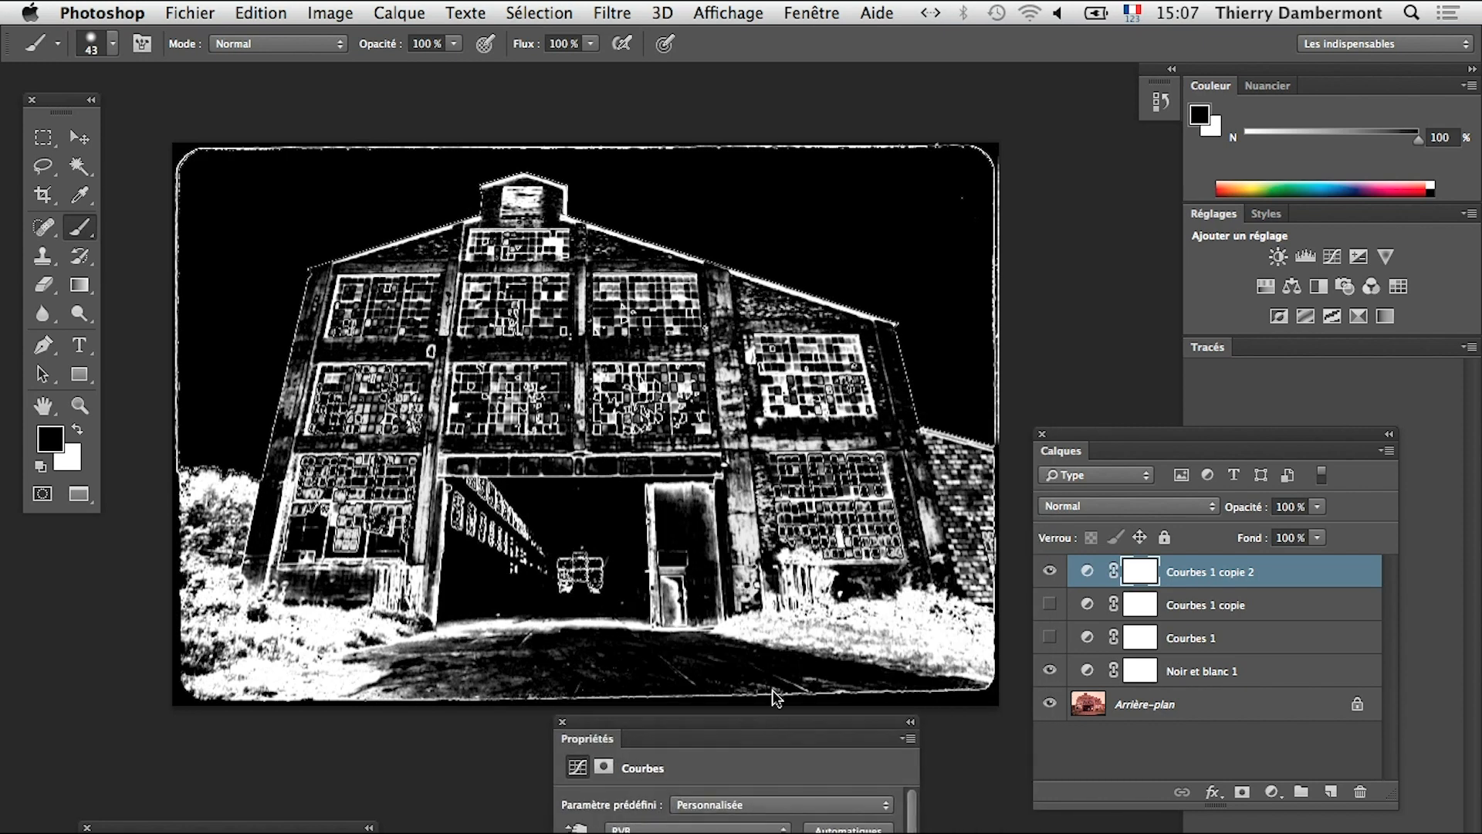
- Compare the Courbes 1, Courbes 1 copie and Courbes 1 copie 2 solarisations by toggling the visibility of each layer
click(1050, 571)
click(1050, 604)
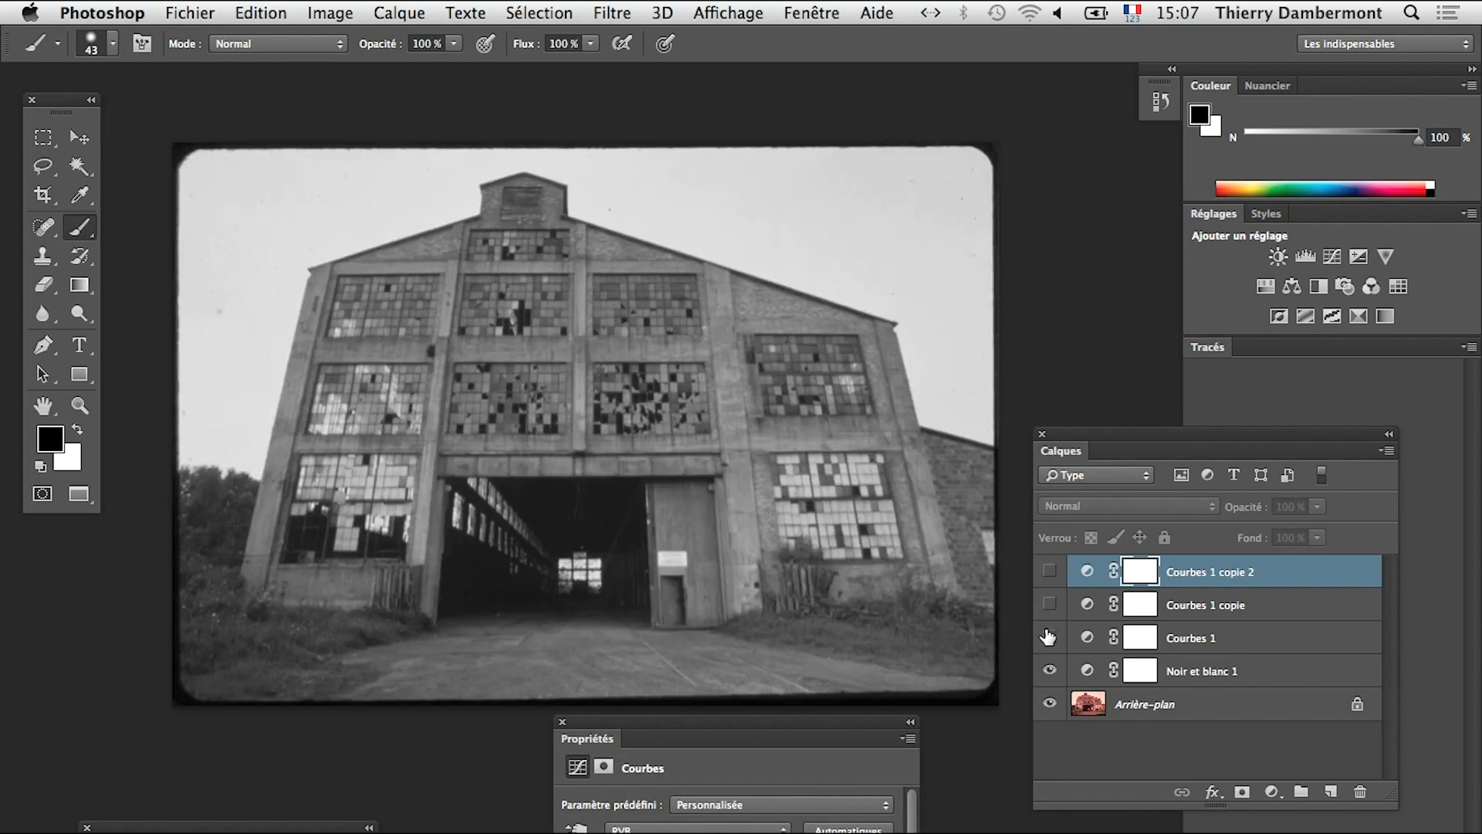
click(1048, 637)
click(1047, 639)
click(1047, 608)
click(1049, 607)
click(1049, 572)
click(1049, 572)
click(1050, 604)
click(1049, 606)
click(1049, 638)
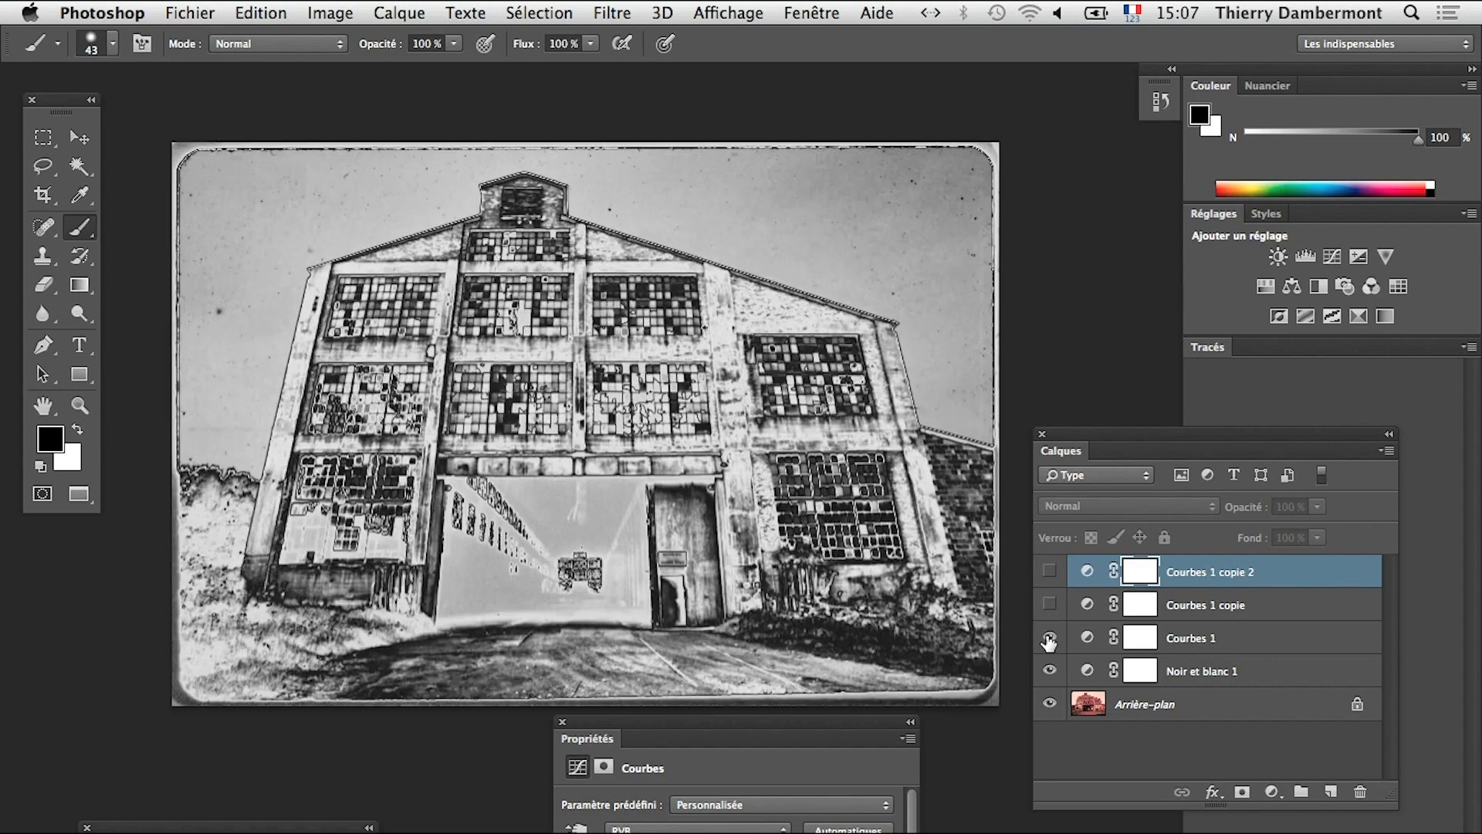
- Select the Courbes 1 layer, compare the curve versions again and leave only Courbes 1 copie visible among them
click(1182, 644)
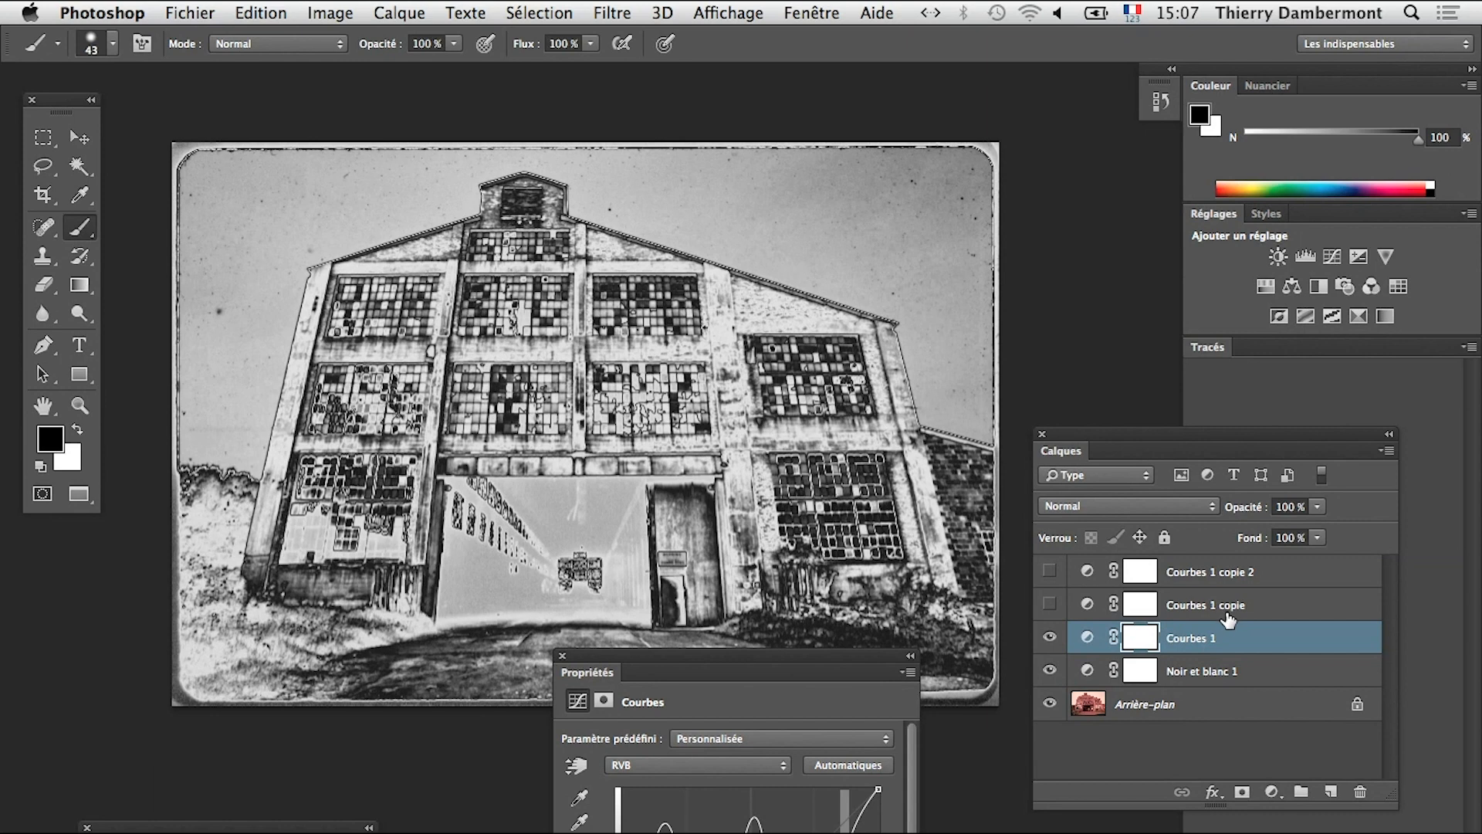
click(1050, 637)
click(1051, 606)
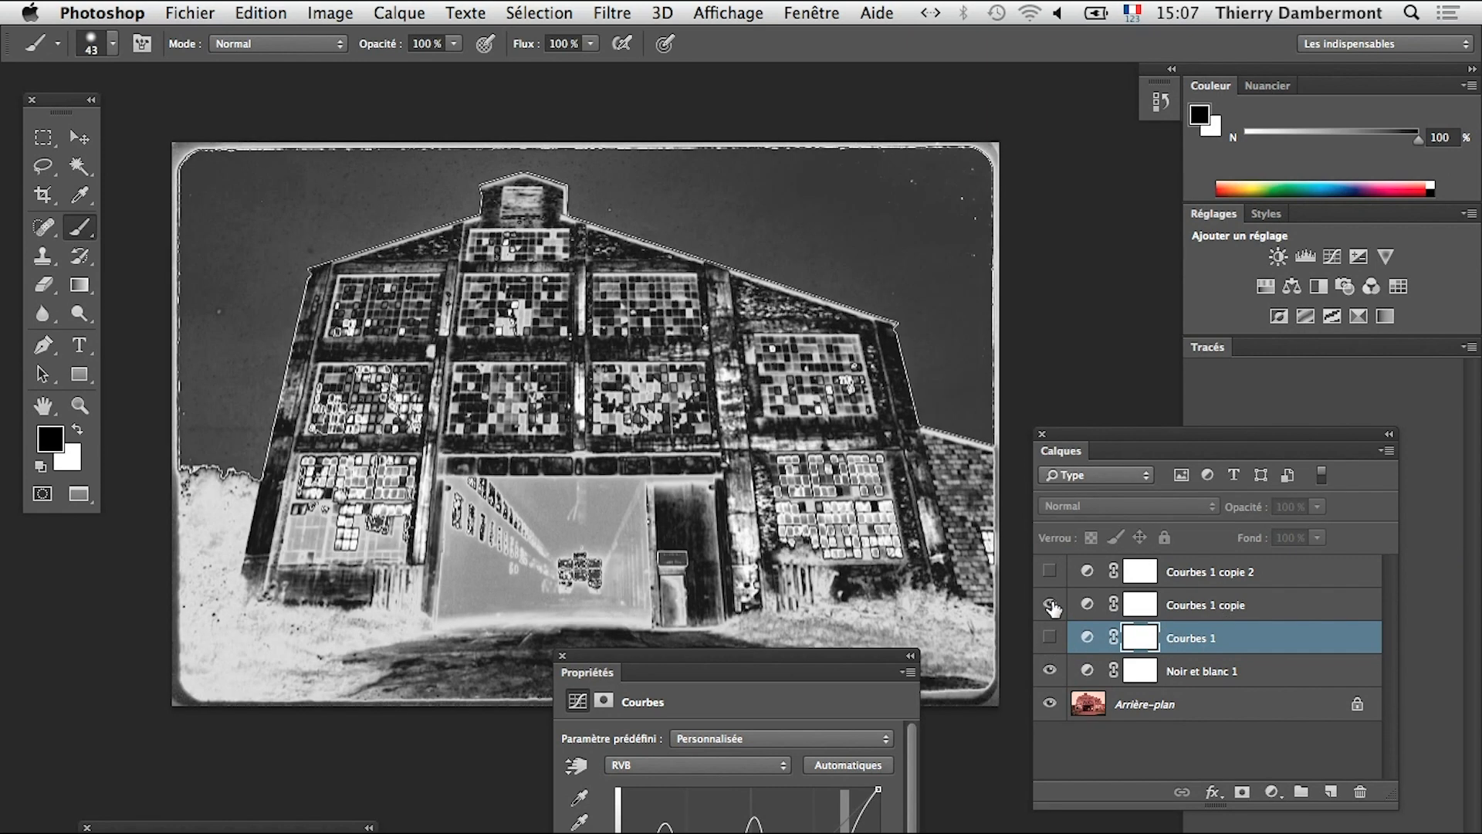
click(1050, 605)
click(1049, 571)
click(1049, 571)
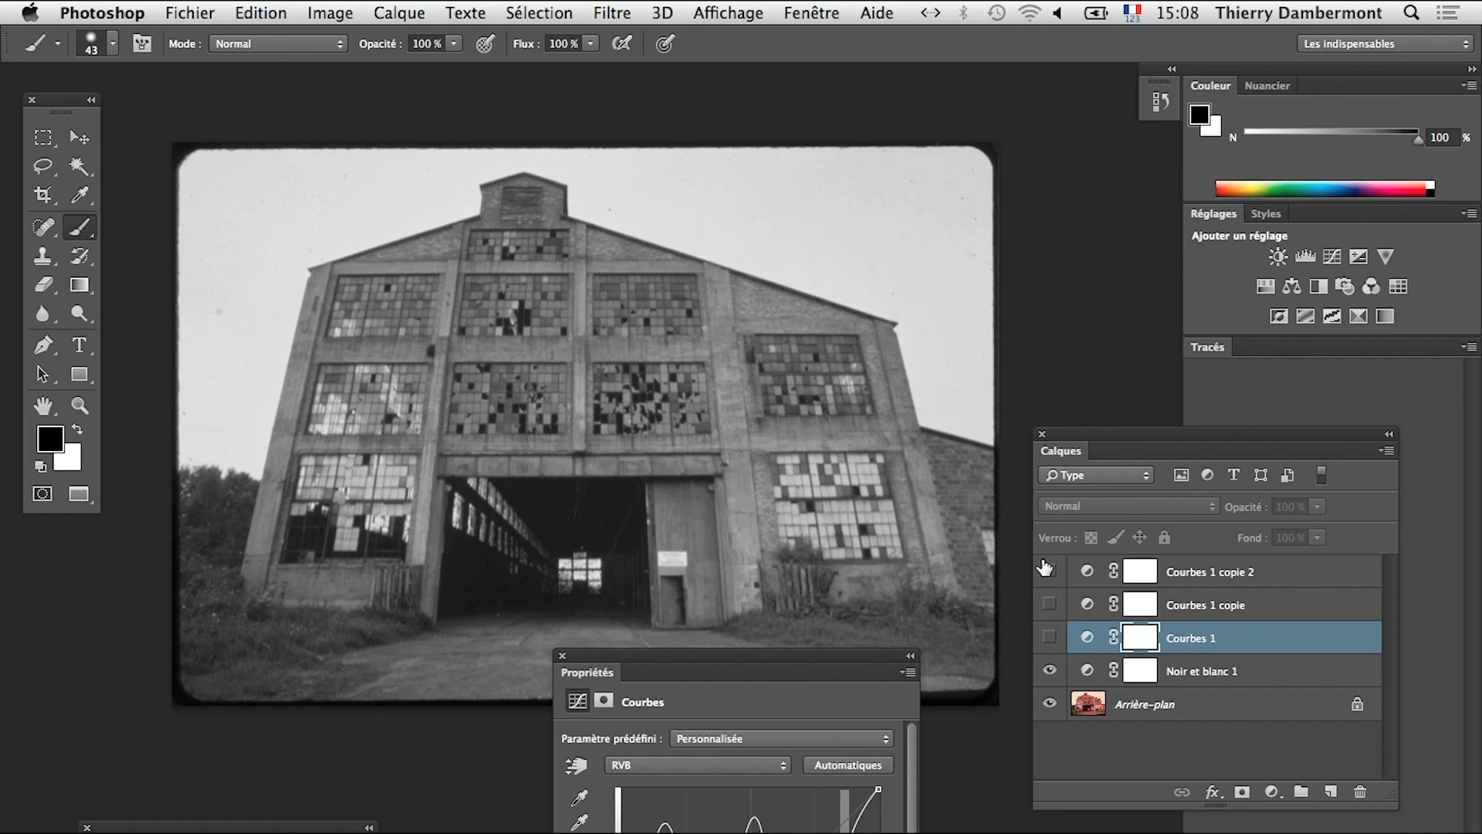
click(1050, 604)
- Save the abandoned factory image as a layered Photoshop file with "-solarisation" appended to its name, keeping Maximiser la compatibilité enabled
click(189, 13)
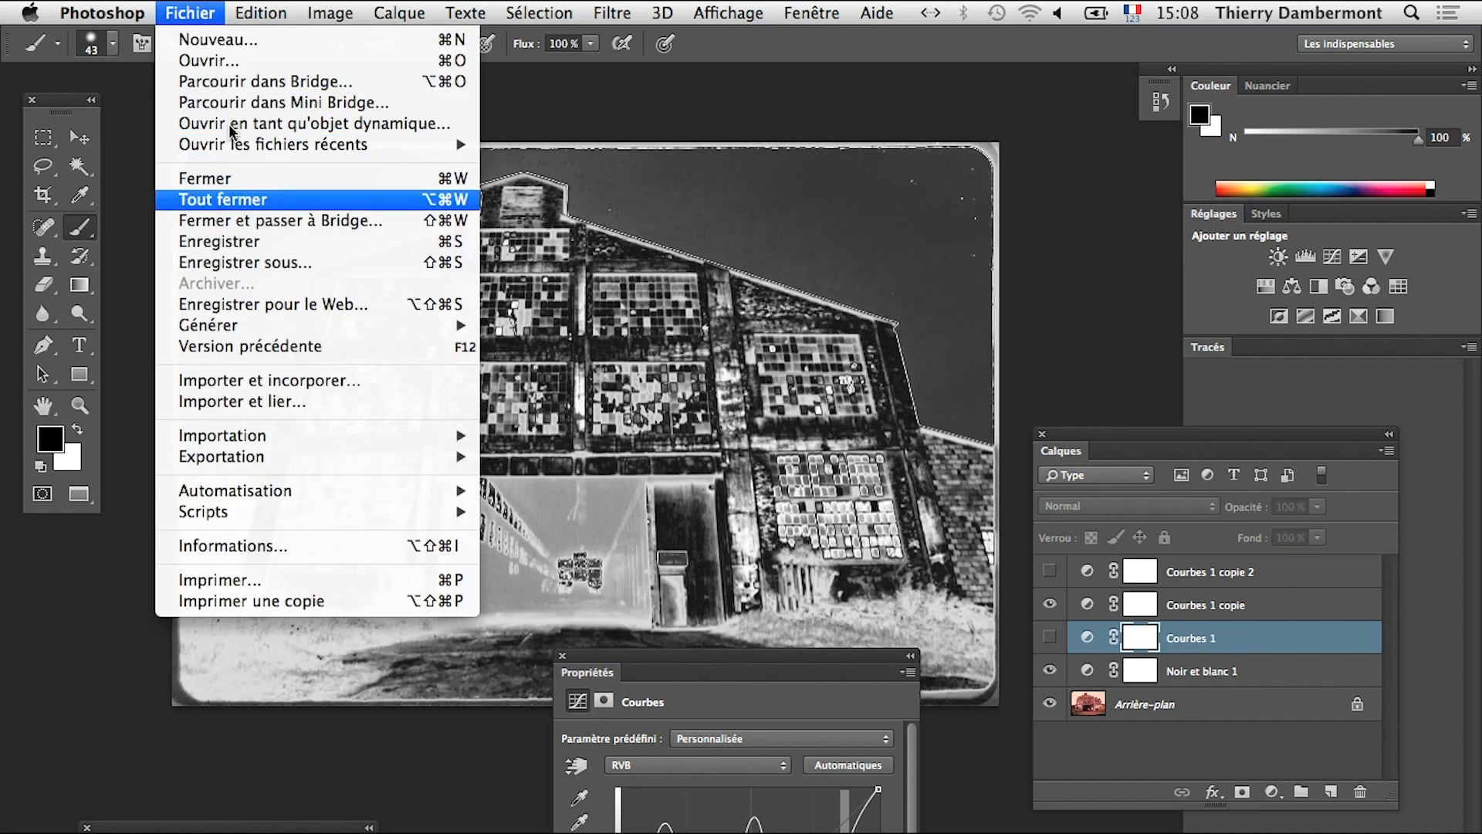
click(309, 261)
click(888, 182)
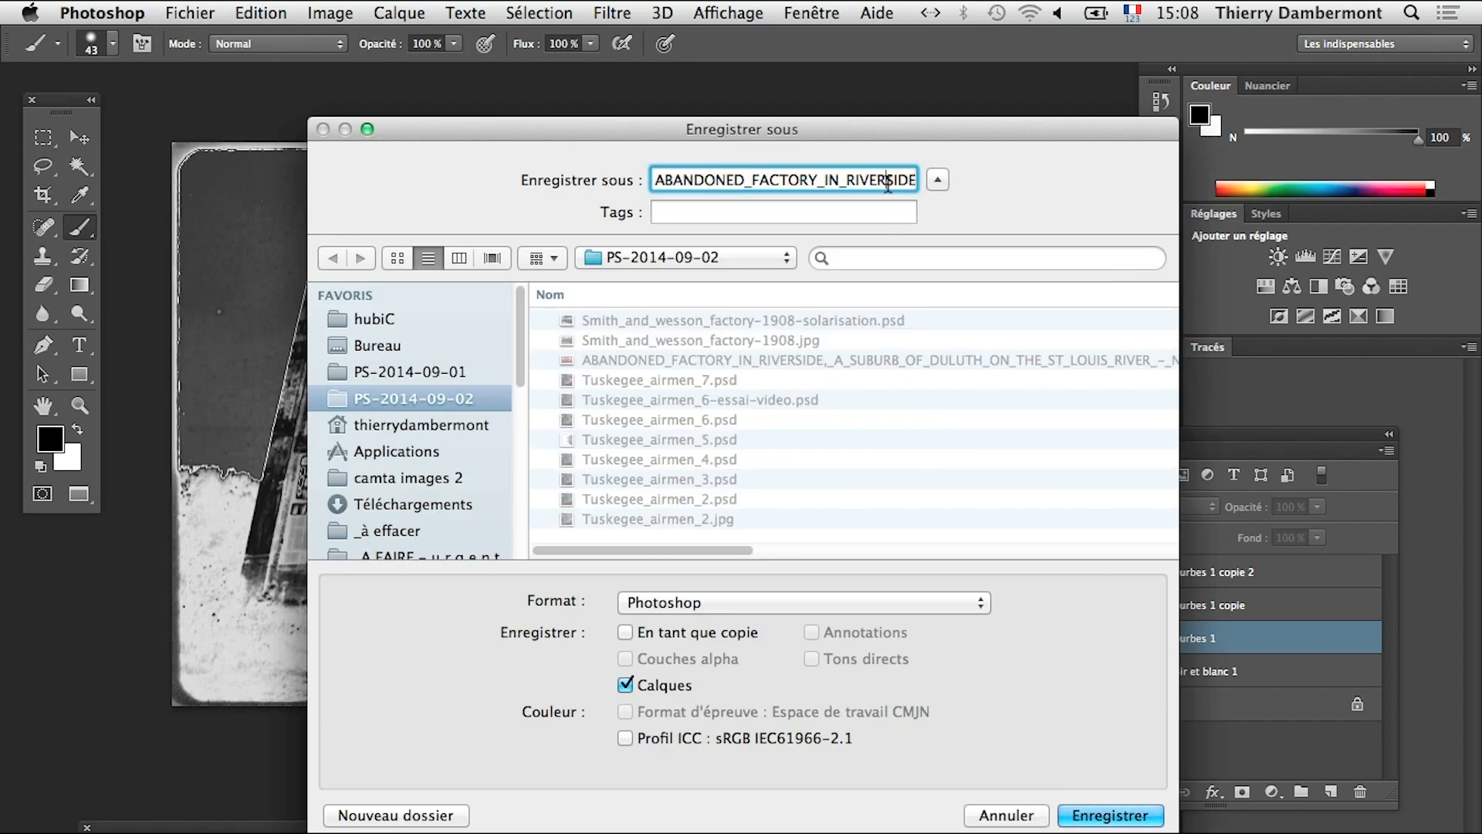
scroll(896, 183, right, 5)
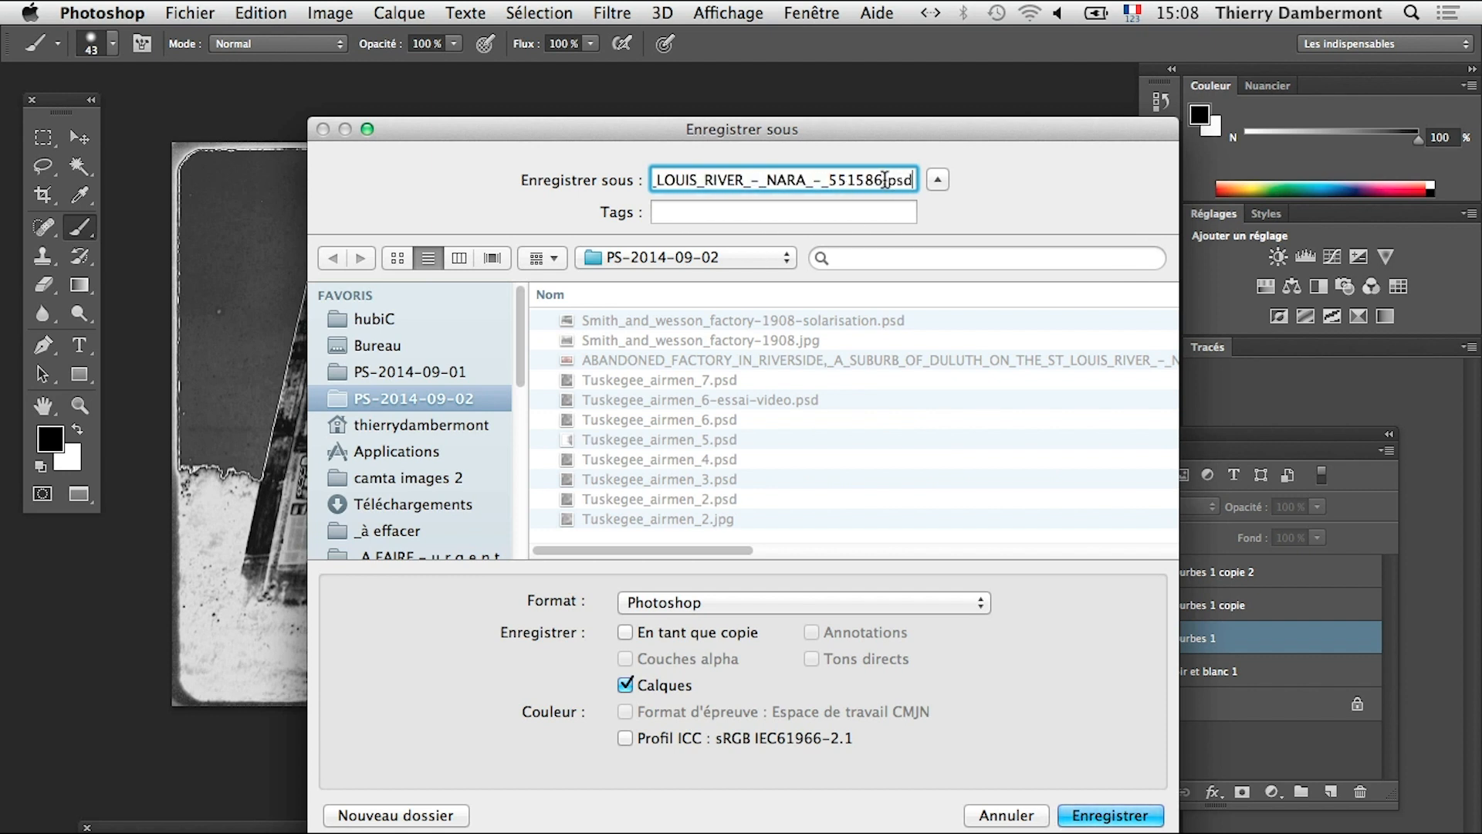
text(-solarisation)
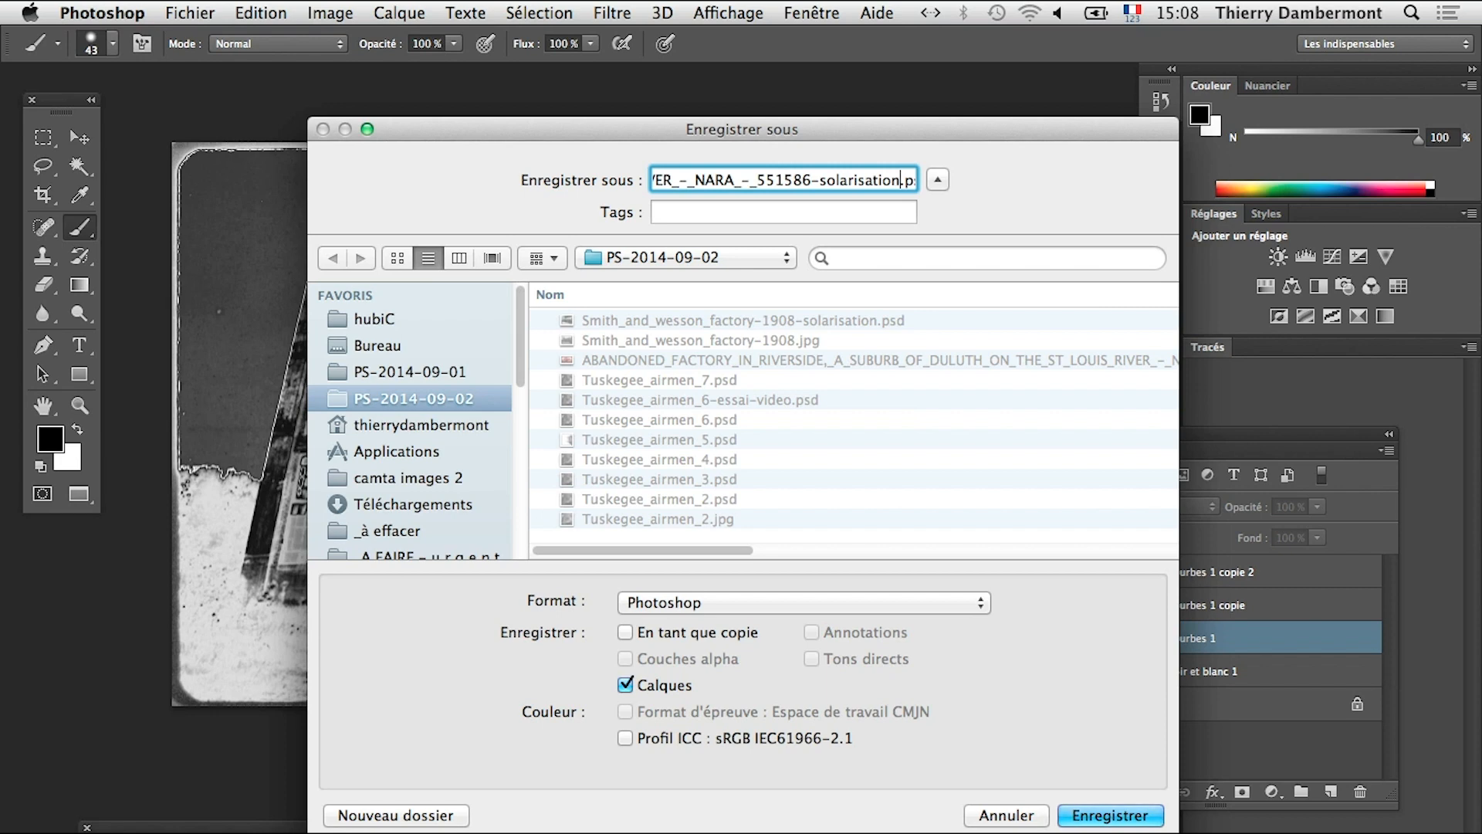
click(1091, 818)
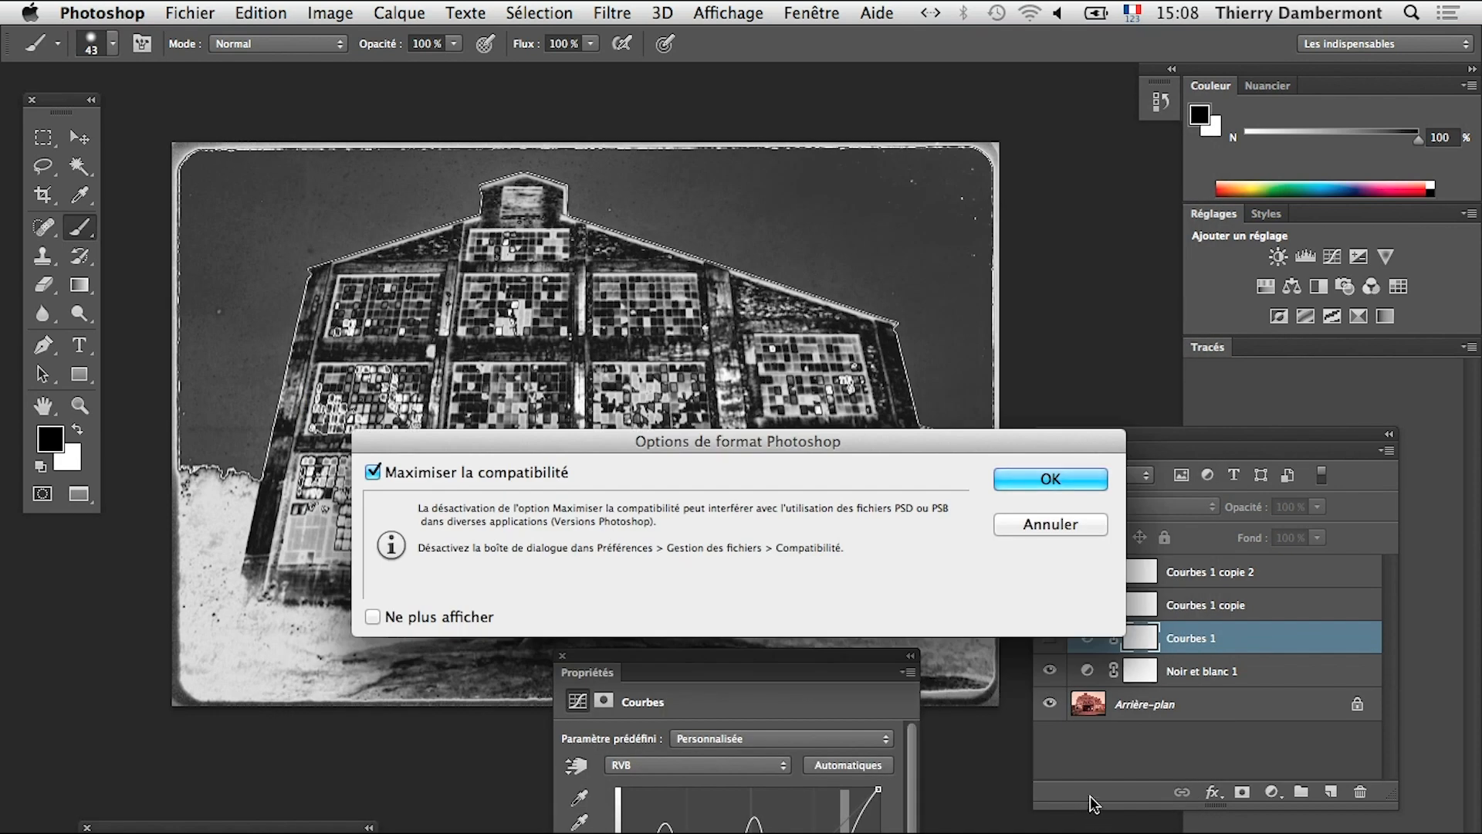
click(1046, 478)
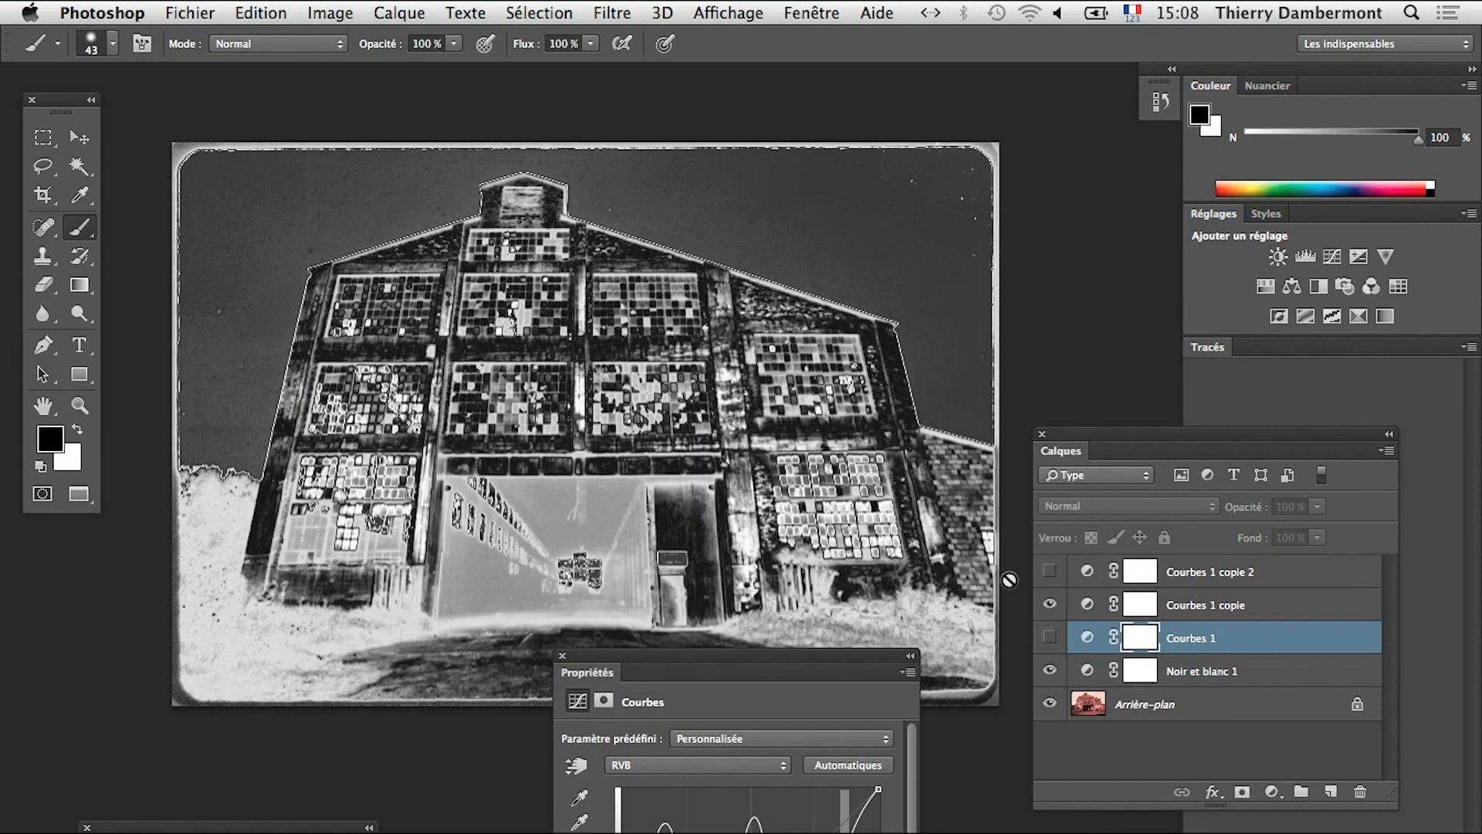
- Examine the solarised Smith and Wesson image and the solarised abandoned factory image at different magnifications to compare both results
alt+click(545, 518)
alt+click(547, 519)
drag(556, 565, 529, 524)
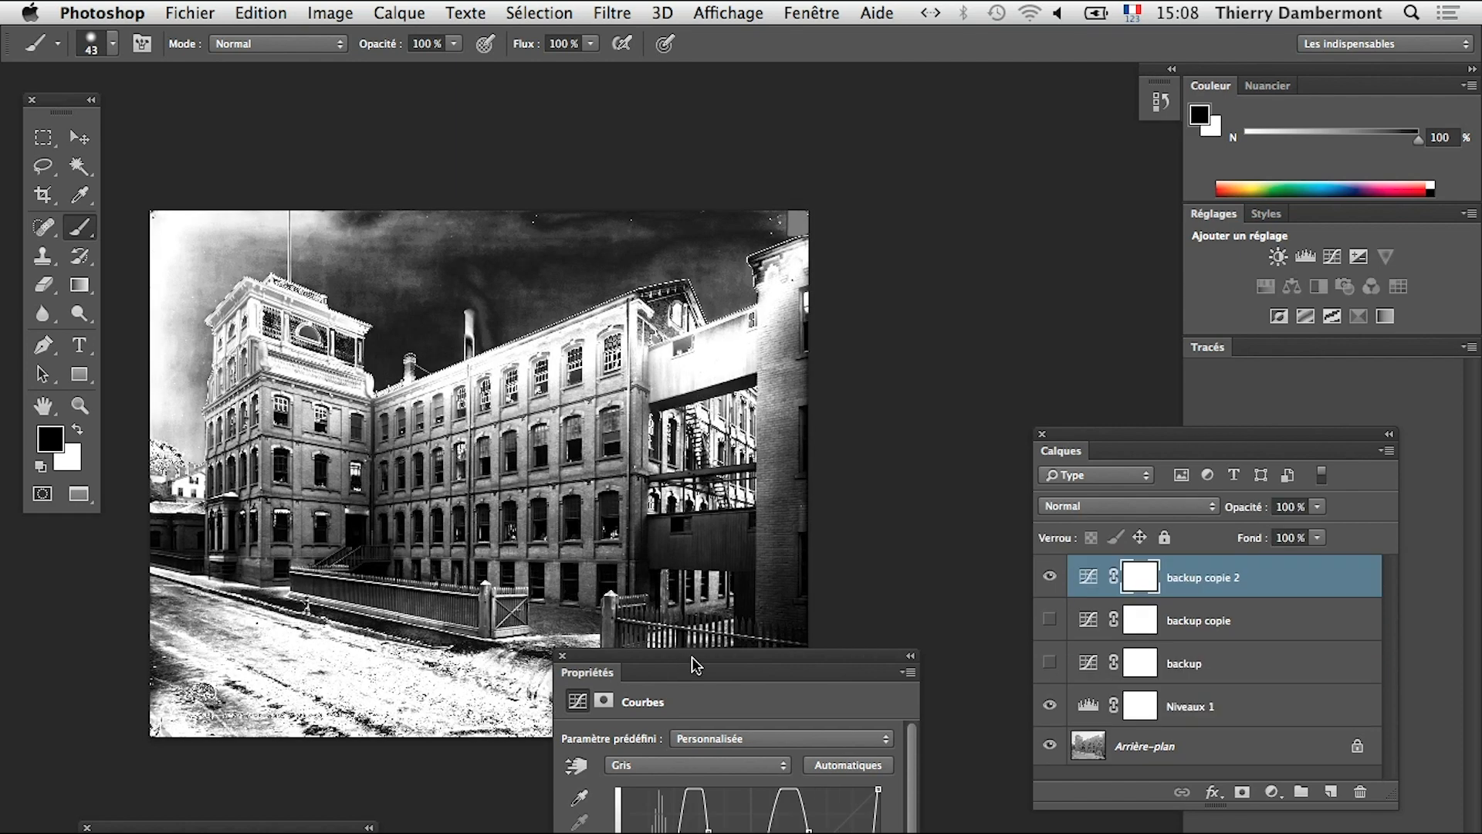
drag(734, 664, 899, 772)
alt+super+click(416, 514)
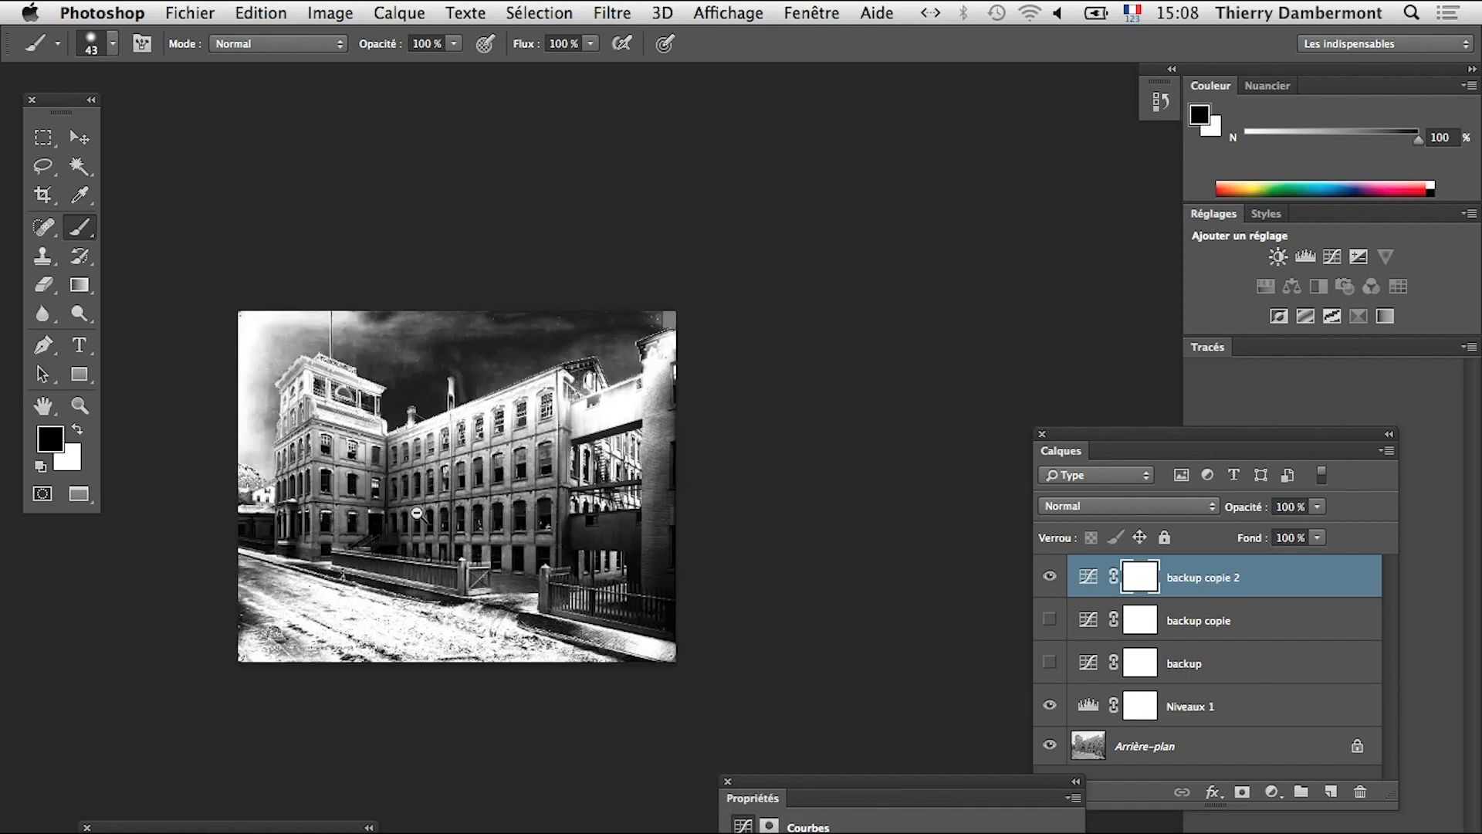
drag(417, 569, 539, 466)
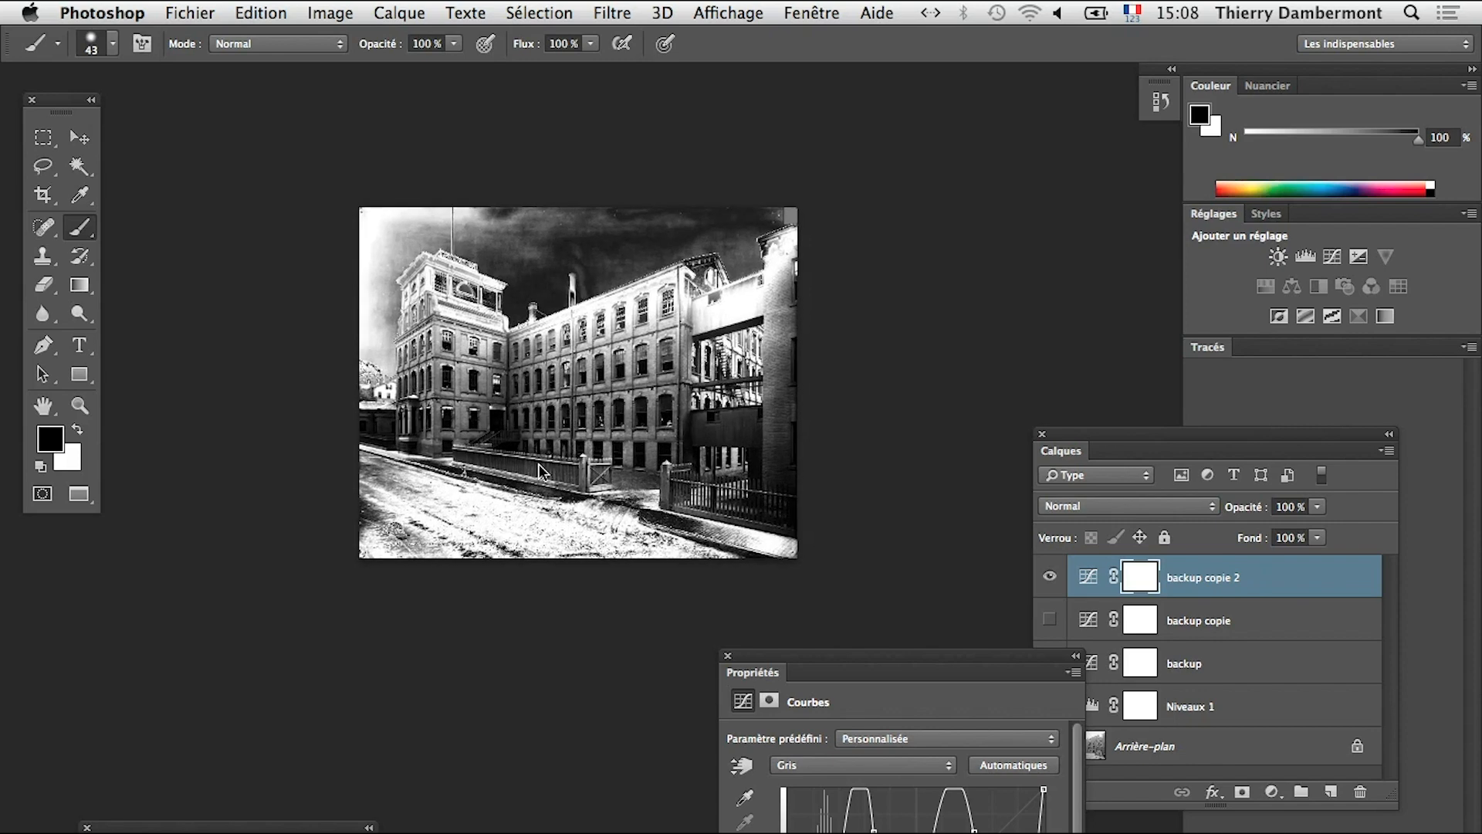
drag(805, 669, 578, 655)
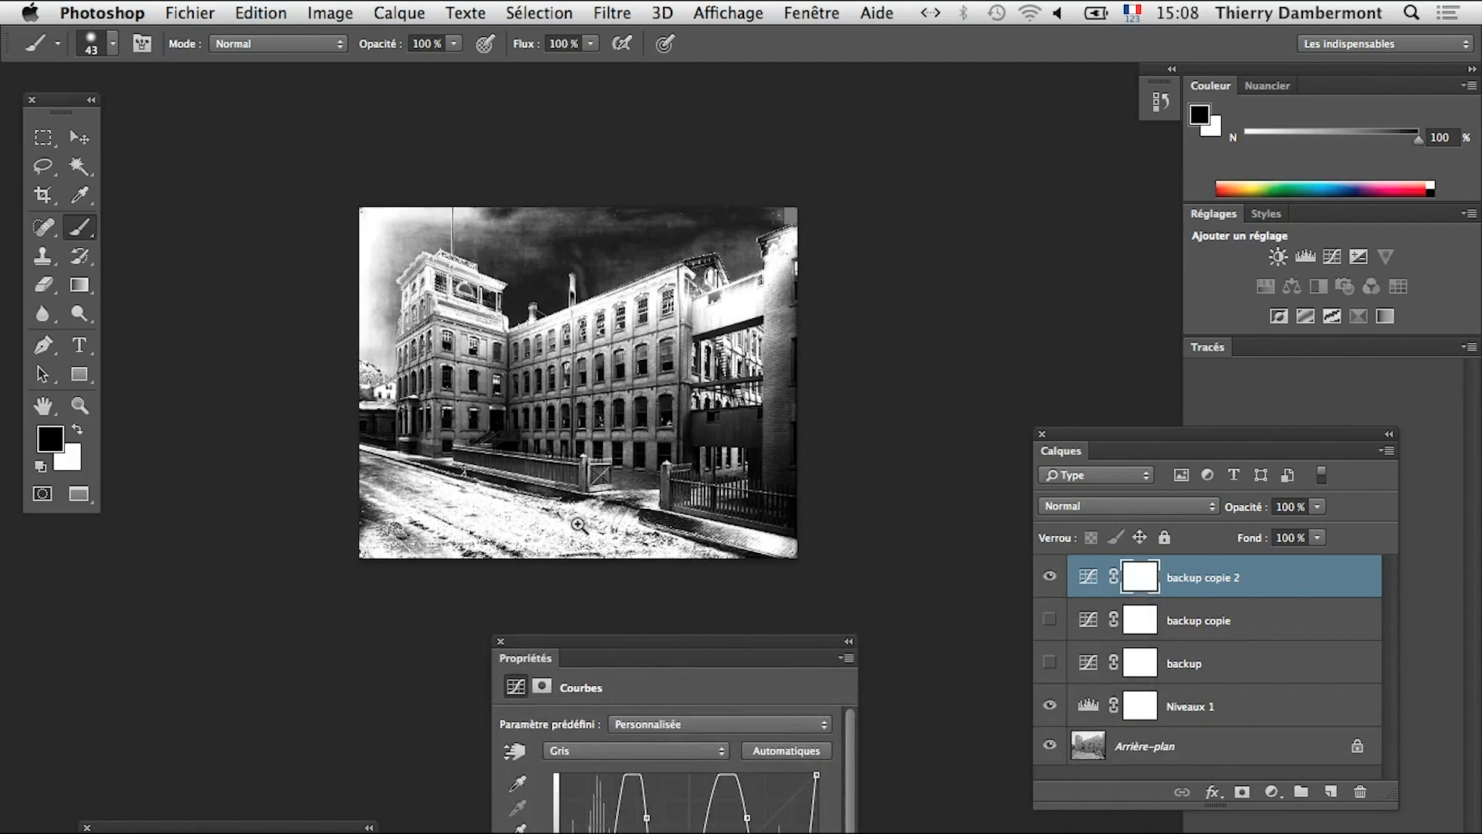
super+click(503, 419)
super+click(569, 424)
drag(611, 385, 610, 490)
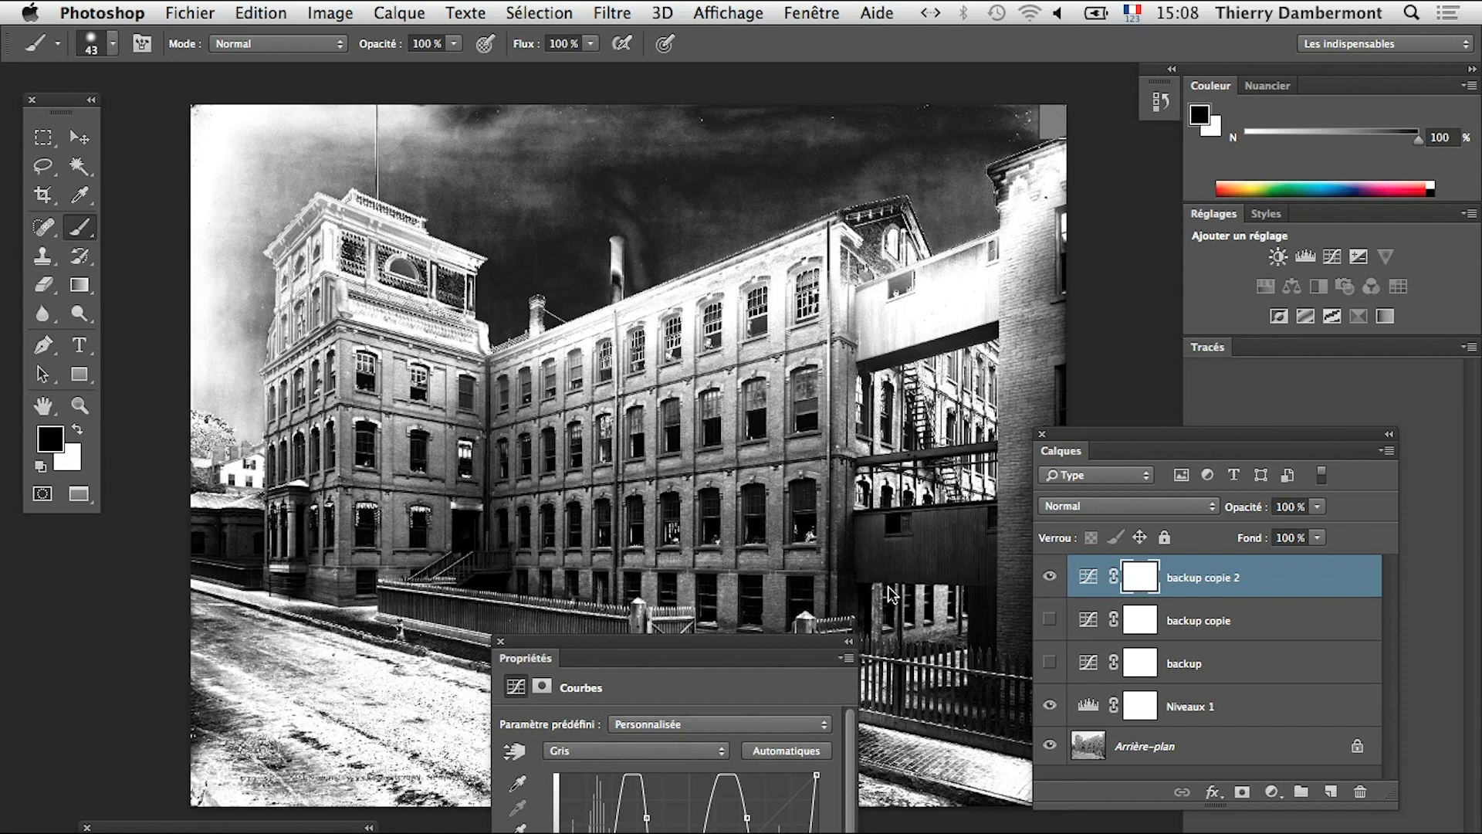
drag(796, 665, 888, 825)
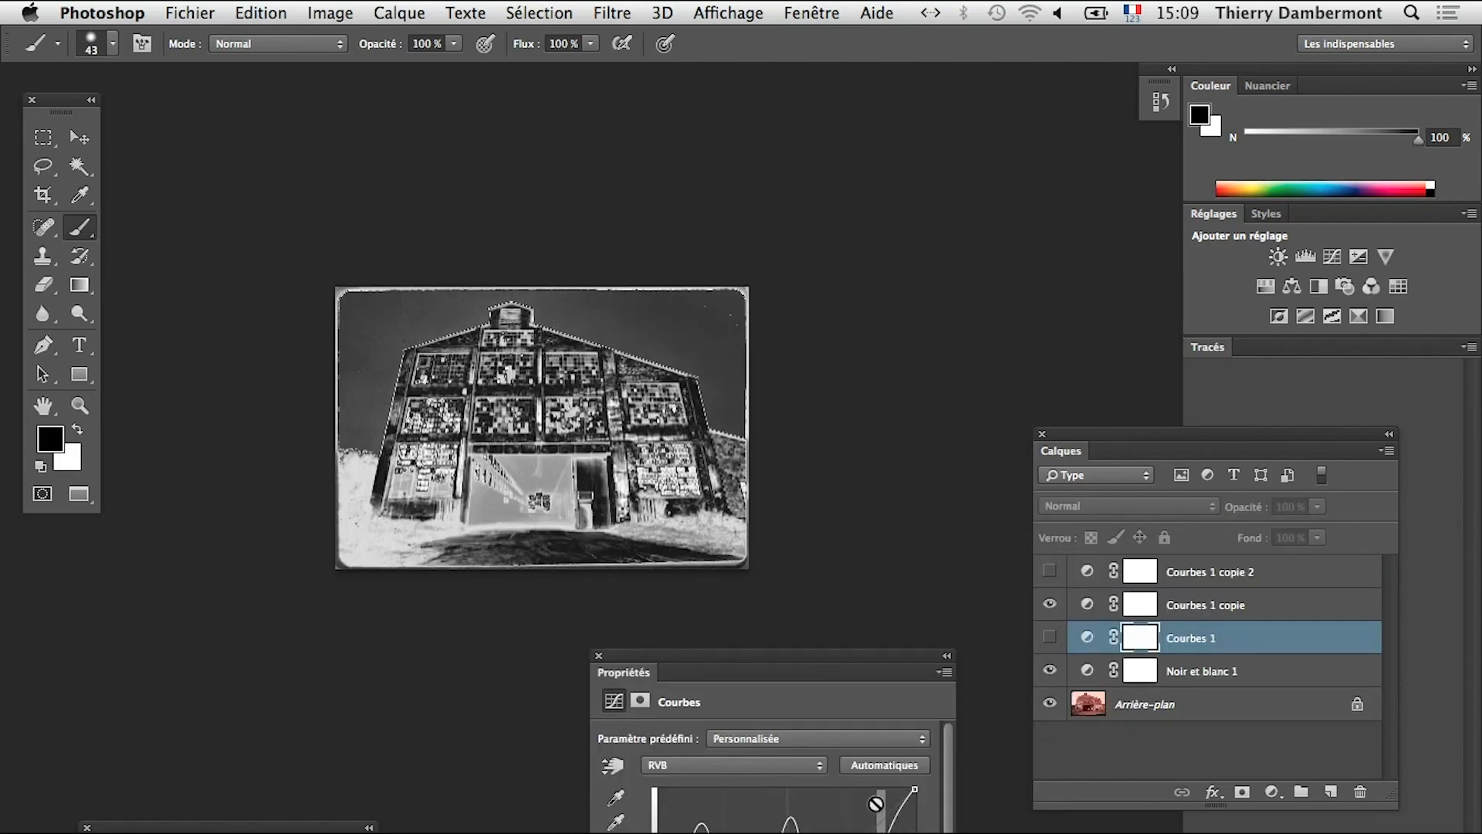
super+click(561, 460)
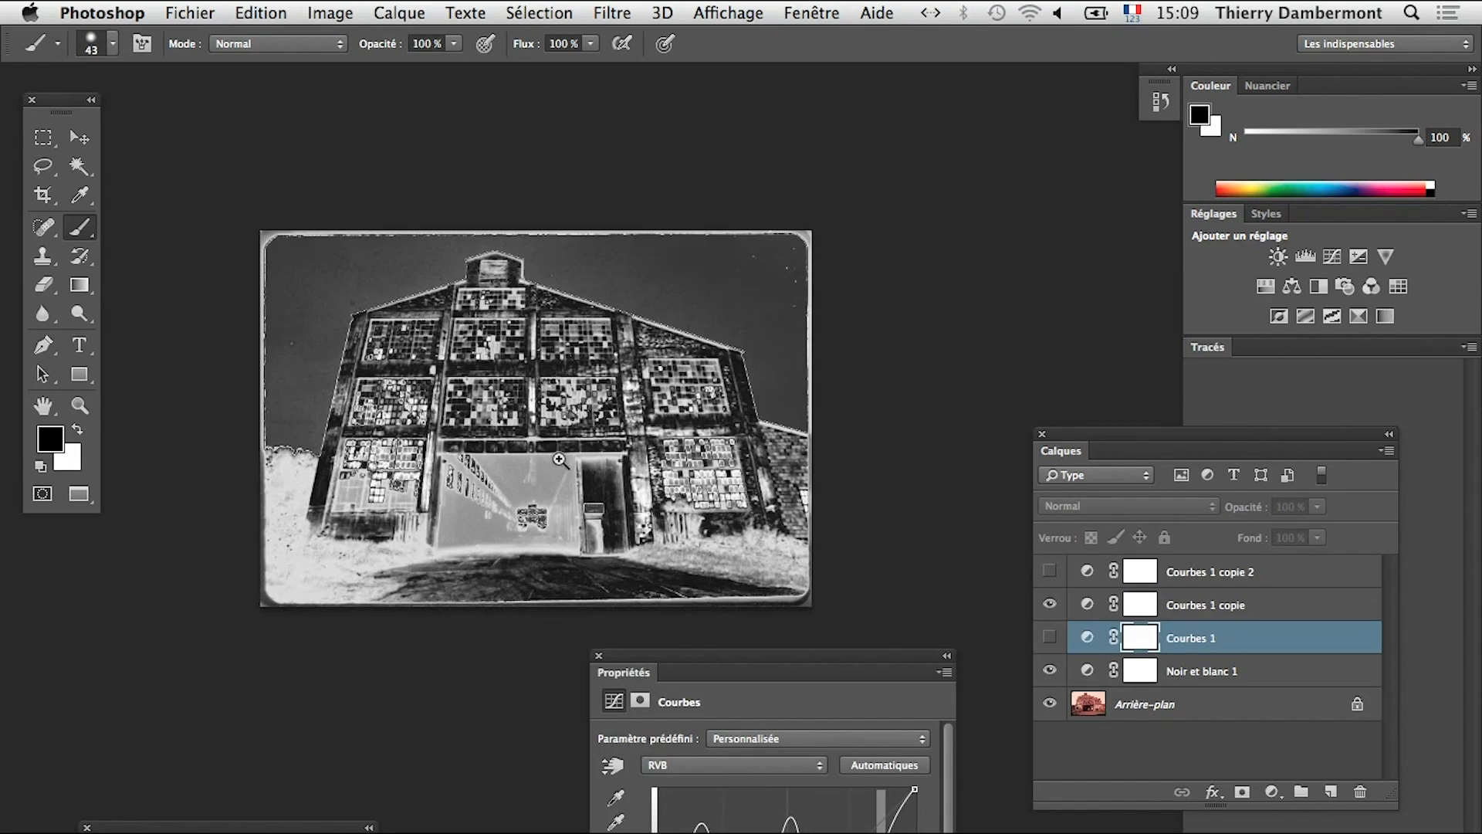
super+click(559, 465)
alt+super+click(618, 486)
alt+super+click(618, 487)
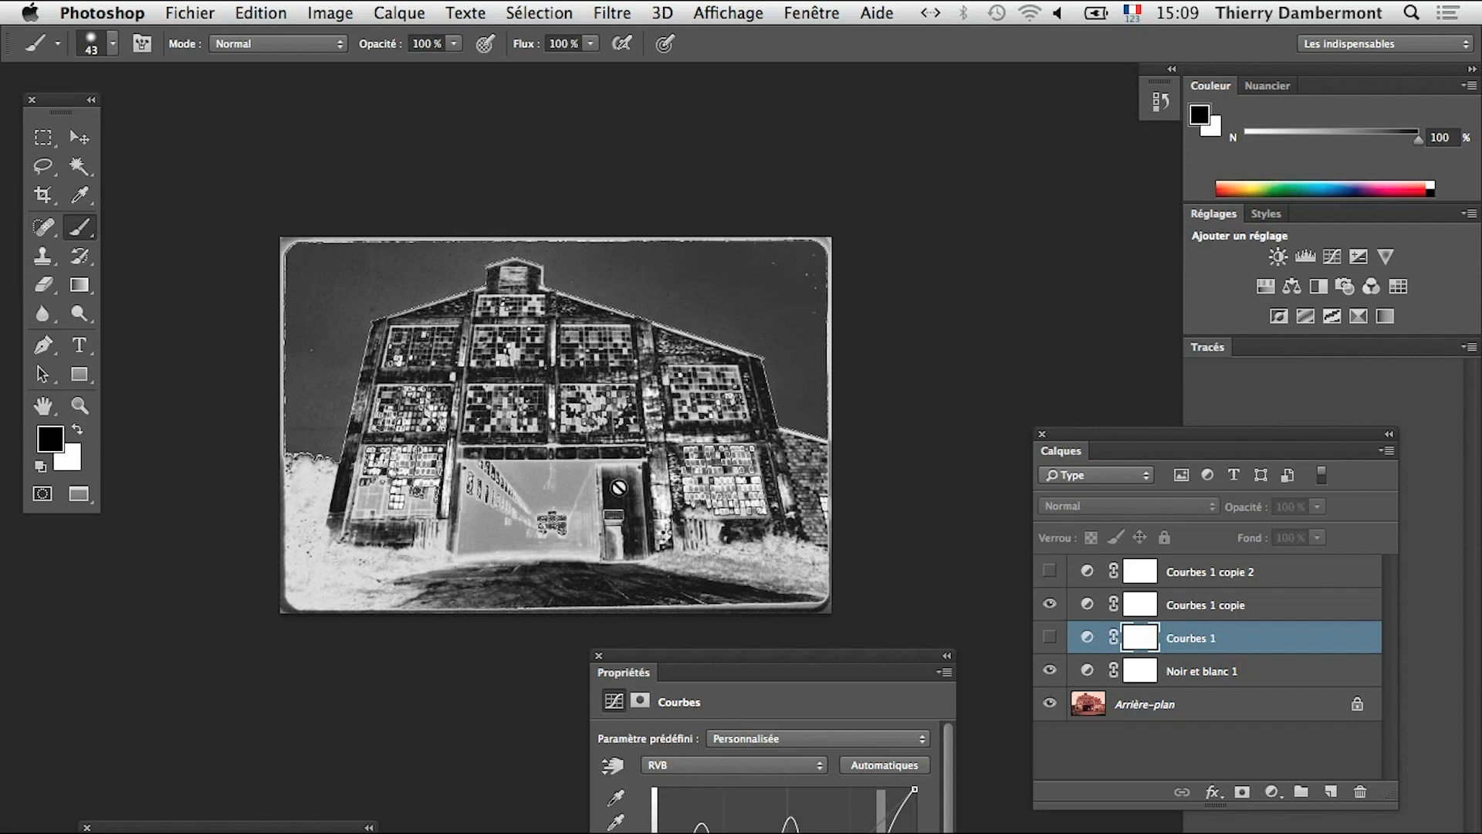
- Try converting the Arrière-plan layer to a smart object and distorting its upper-right corner outward with a free transform, and undo the conversion
click(1183, 718)
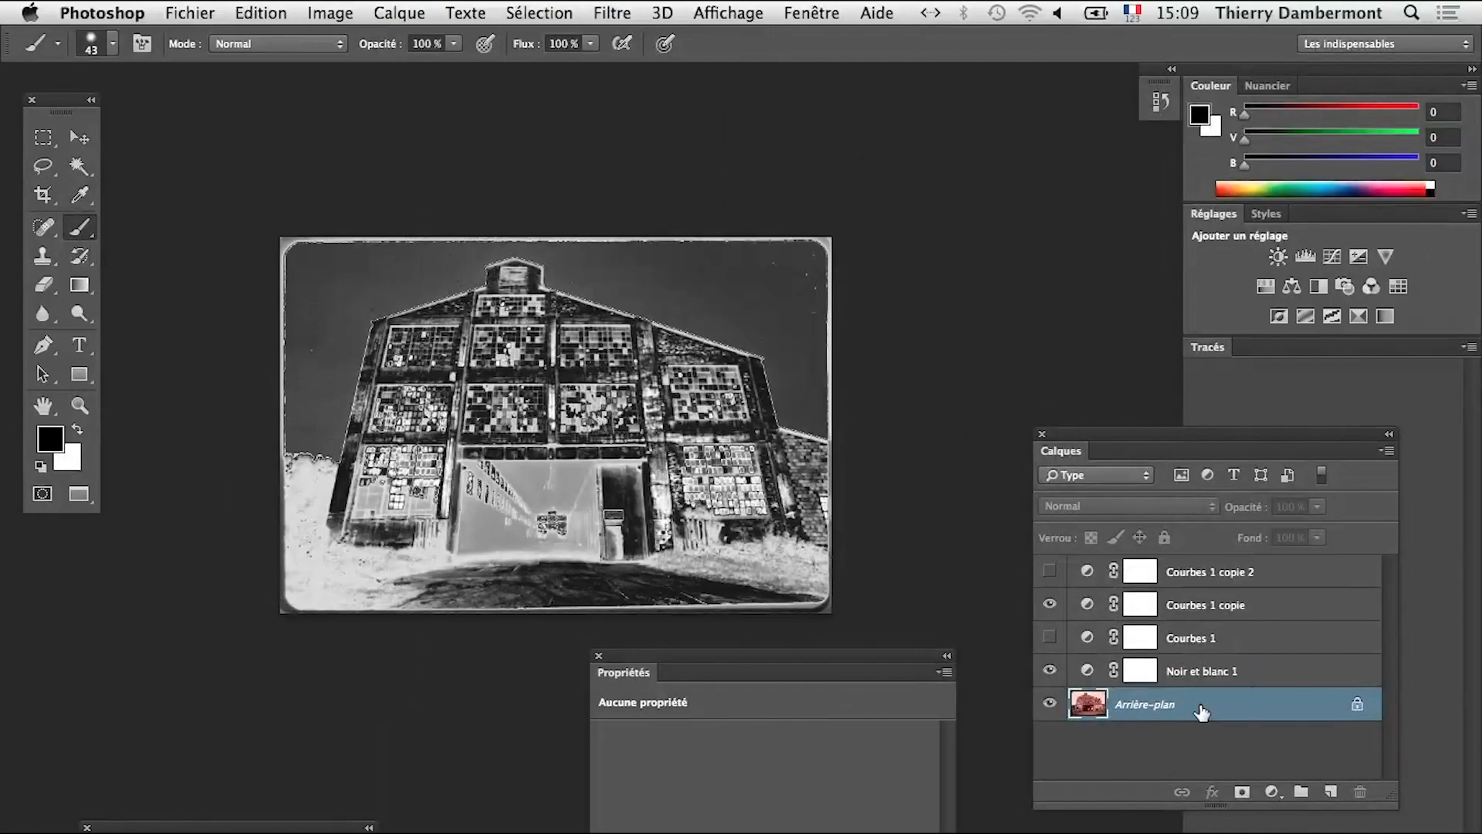
right_click(1201, 710)
click(1131, 796)
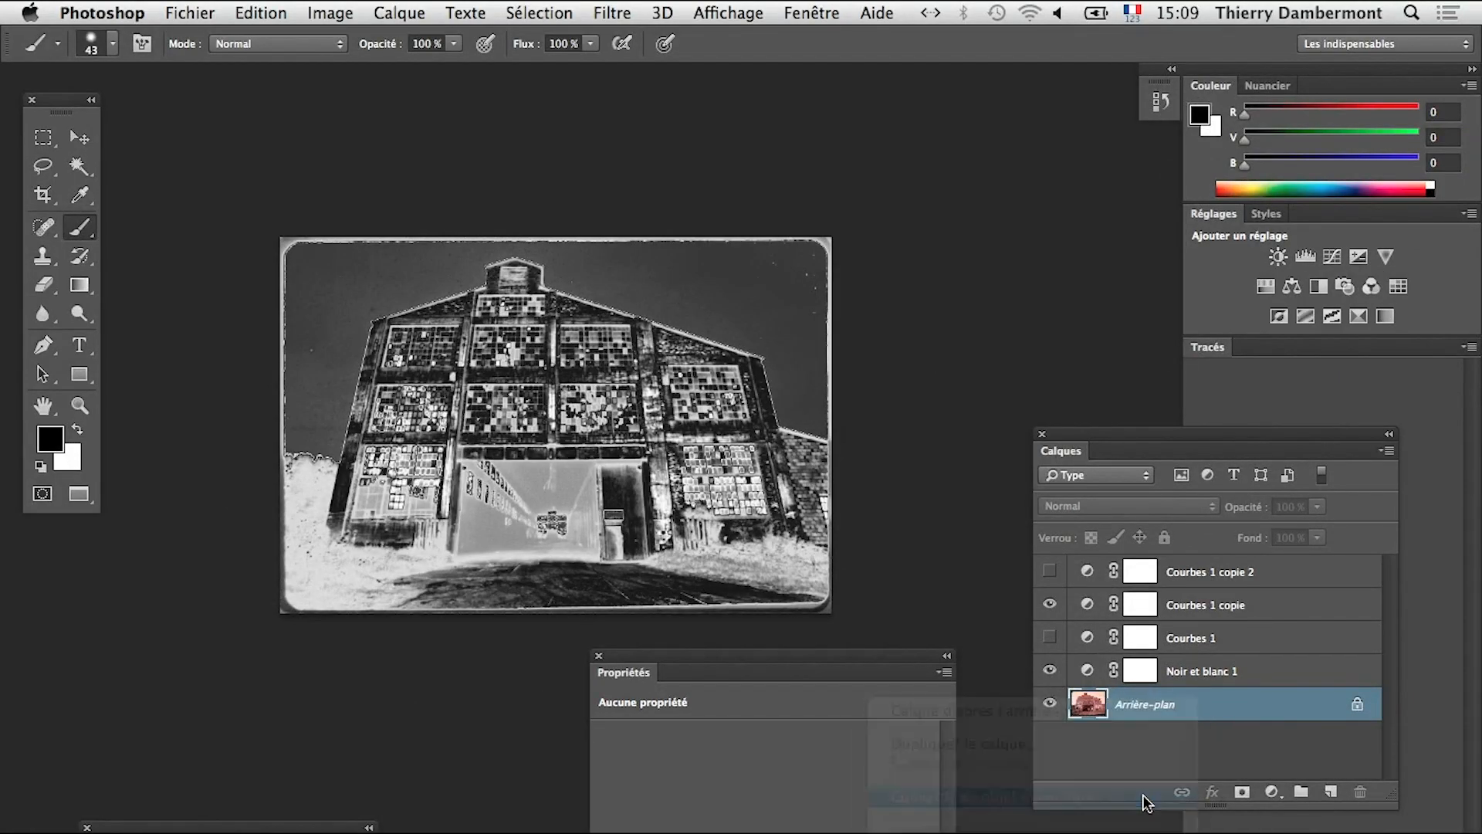
key(super+t)
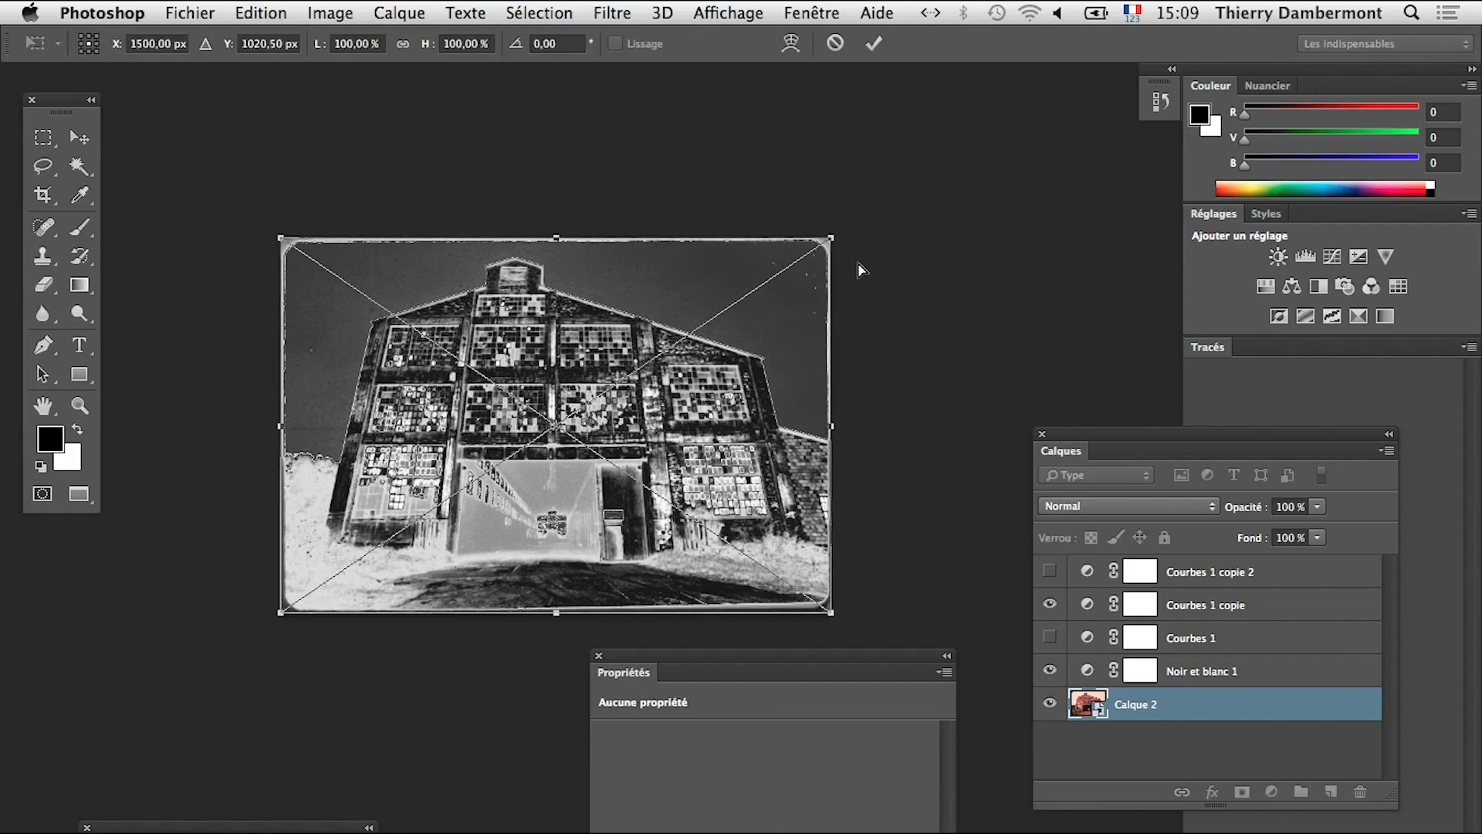
drag(834, 246, 946, 188)
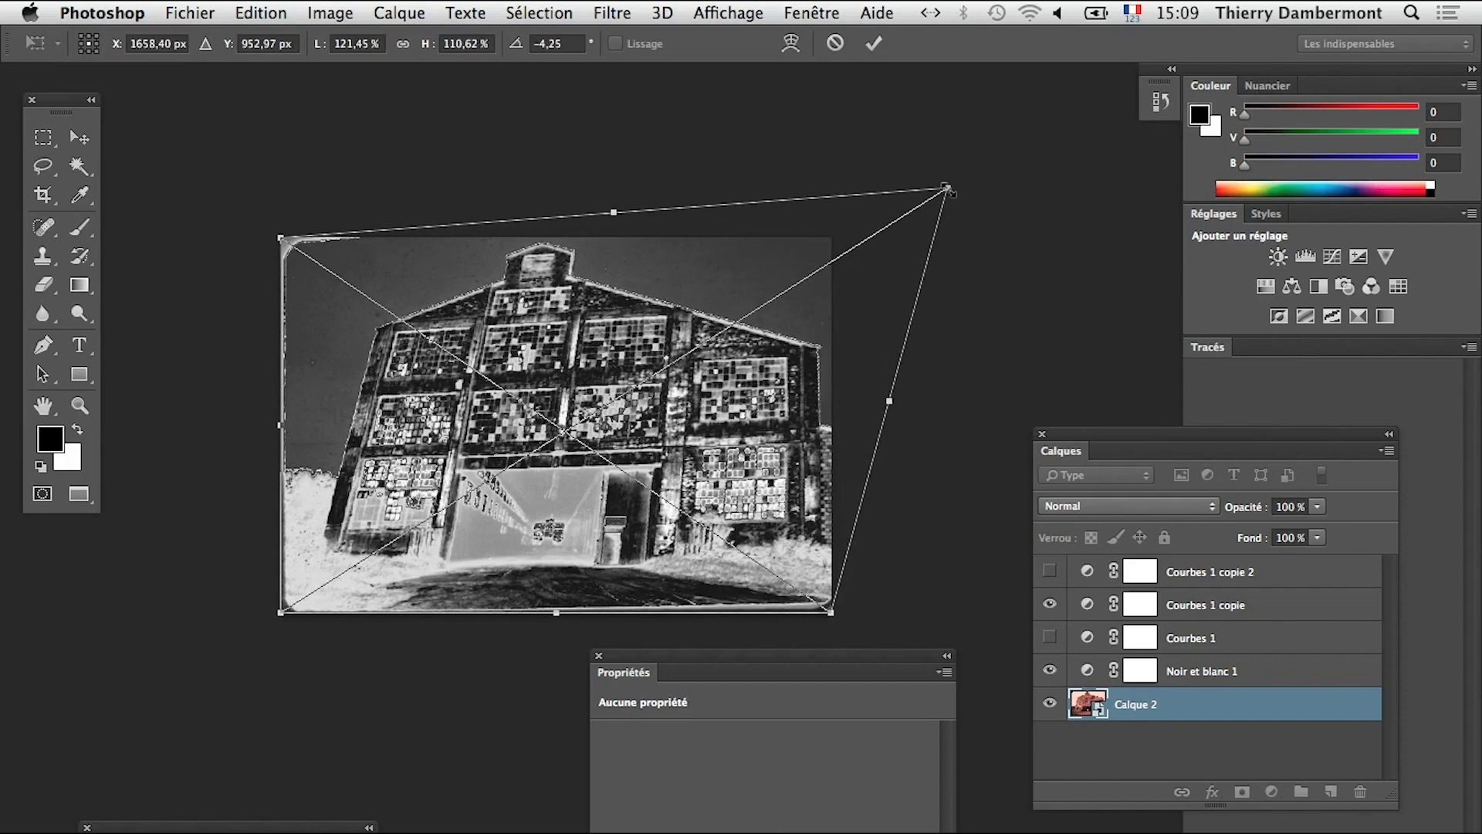
key(Return)
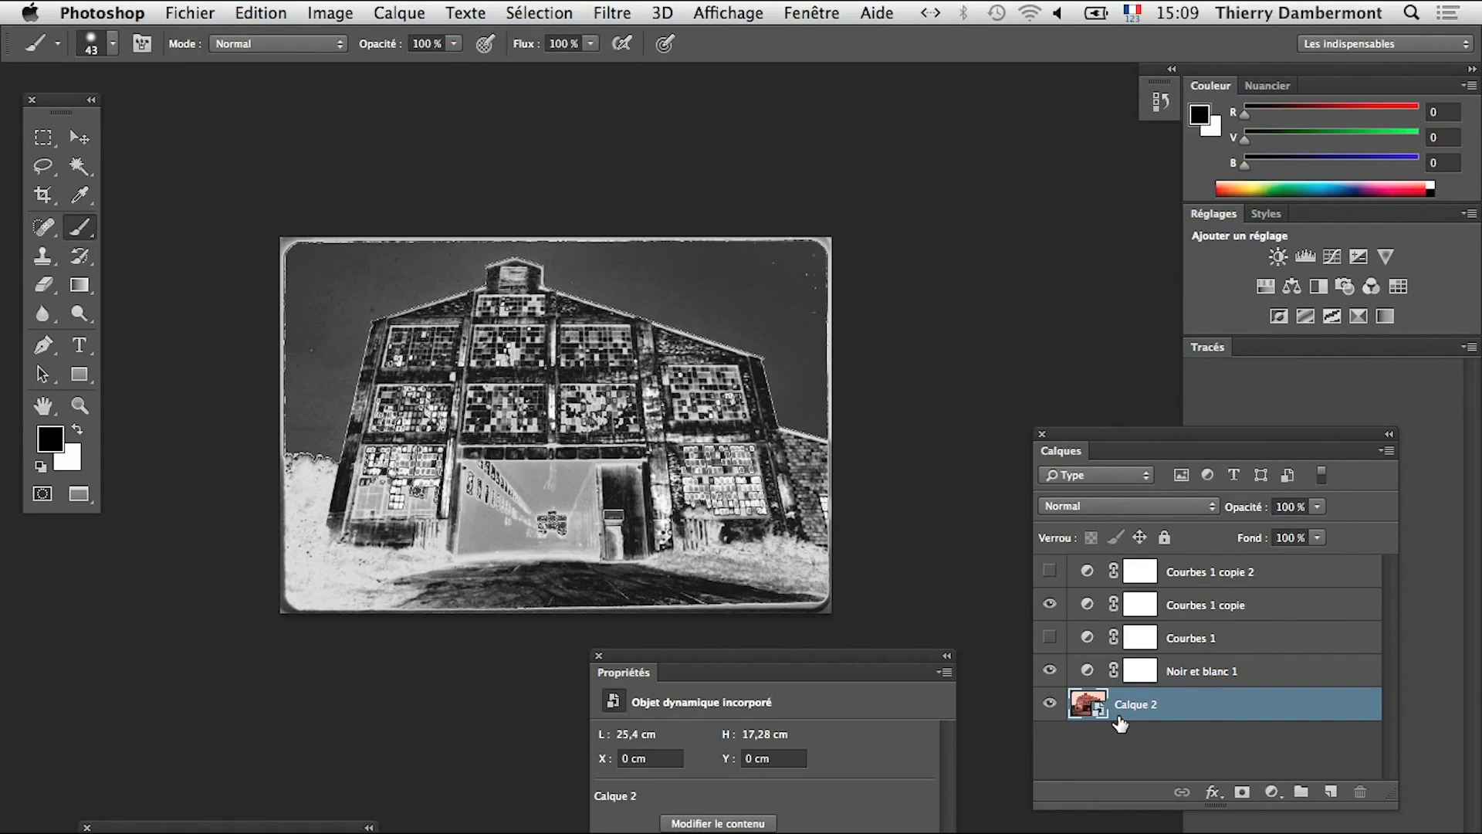
key(super+z)
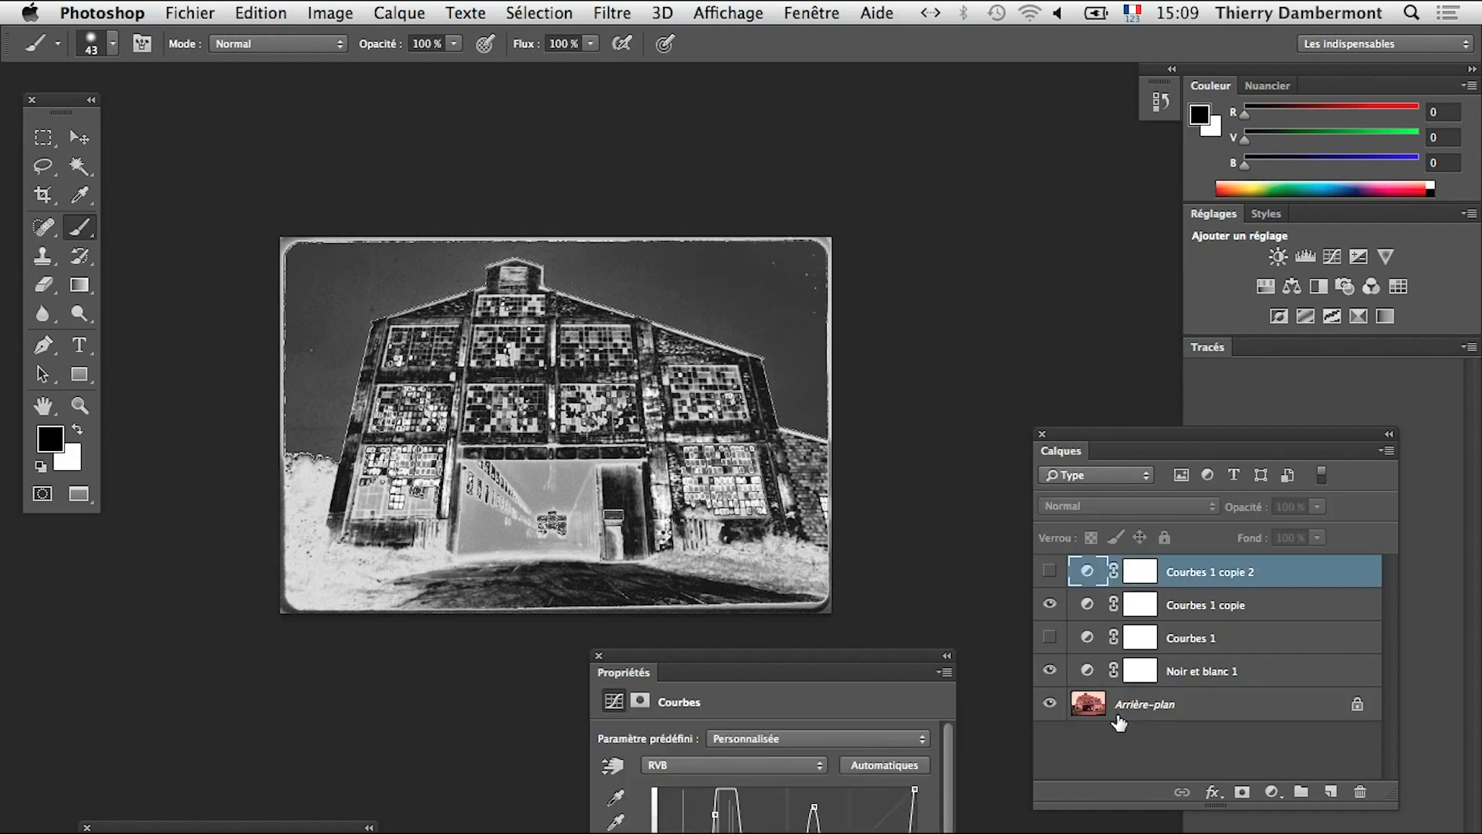
- Select the locked Arrière-plan layer again, hide the Properties and check which editing and transformation commands are available for it
click(1123, 708)
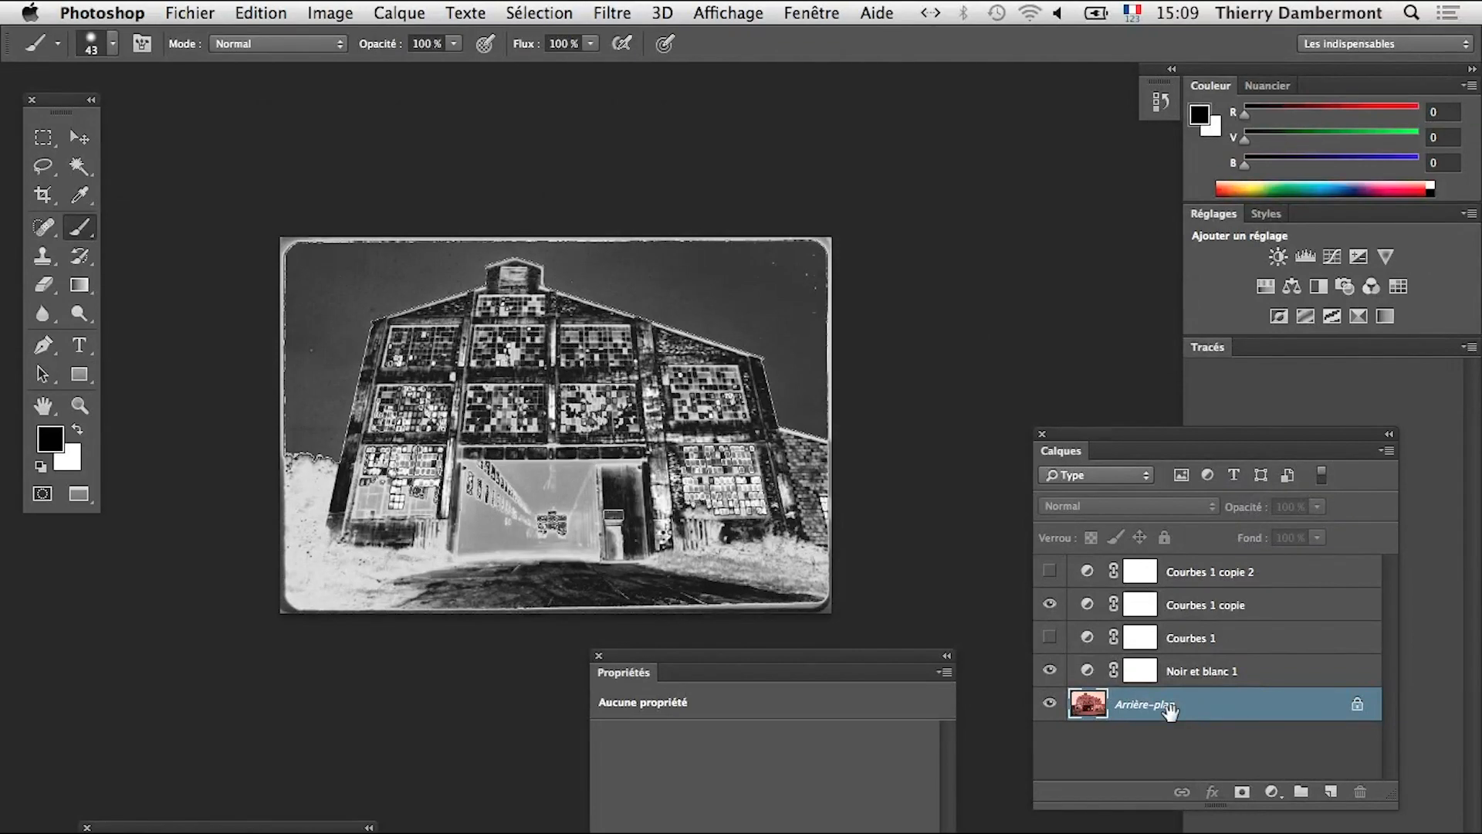
drag(636, 482, 579, 467)
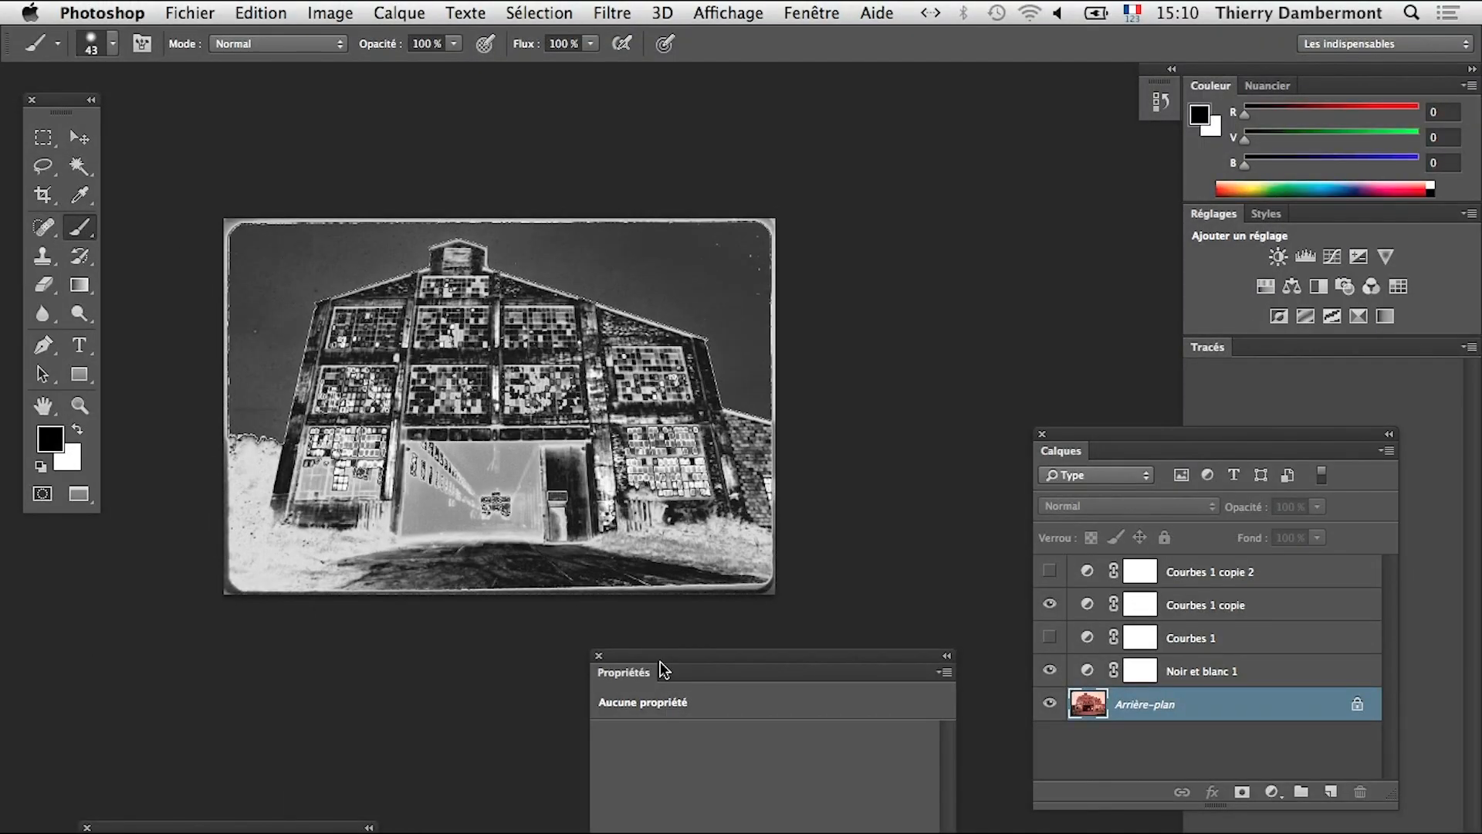
click(599, 656)
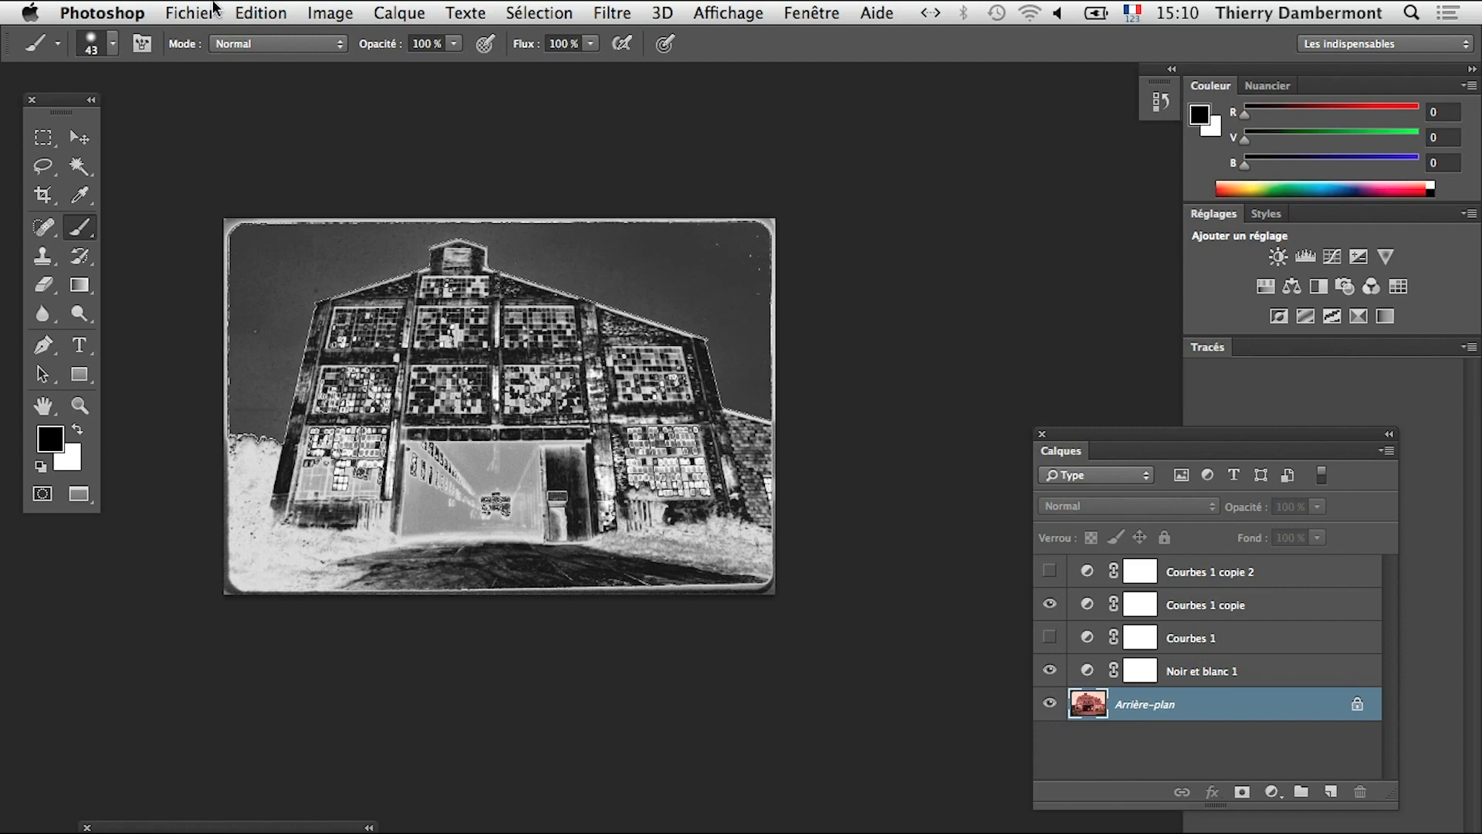
click(248, 12)
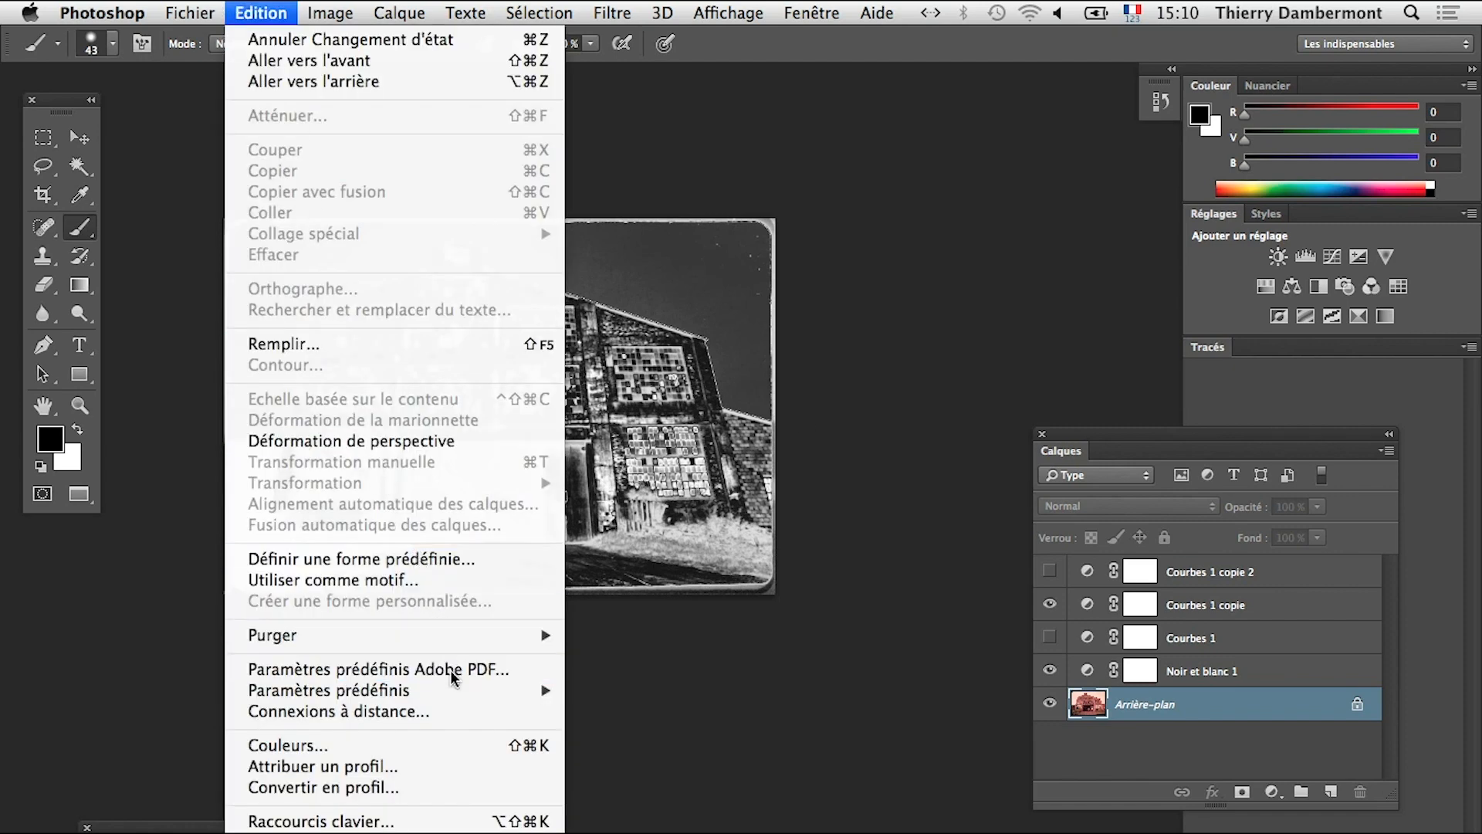
click(1158, 733)
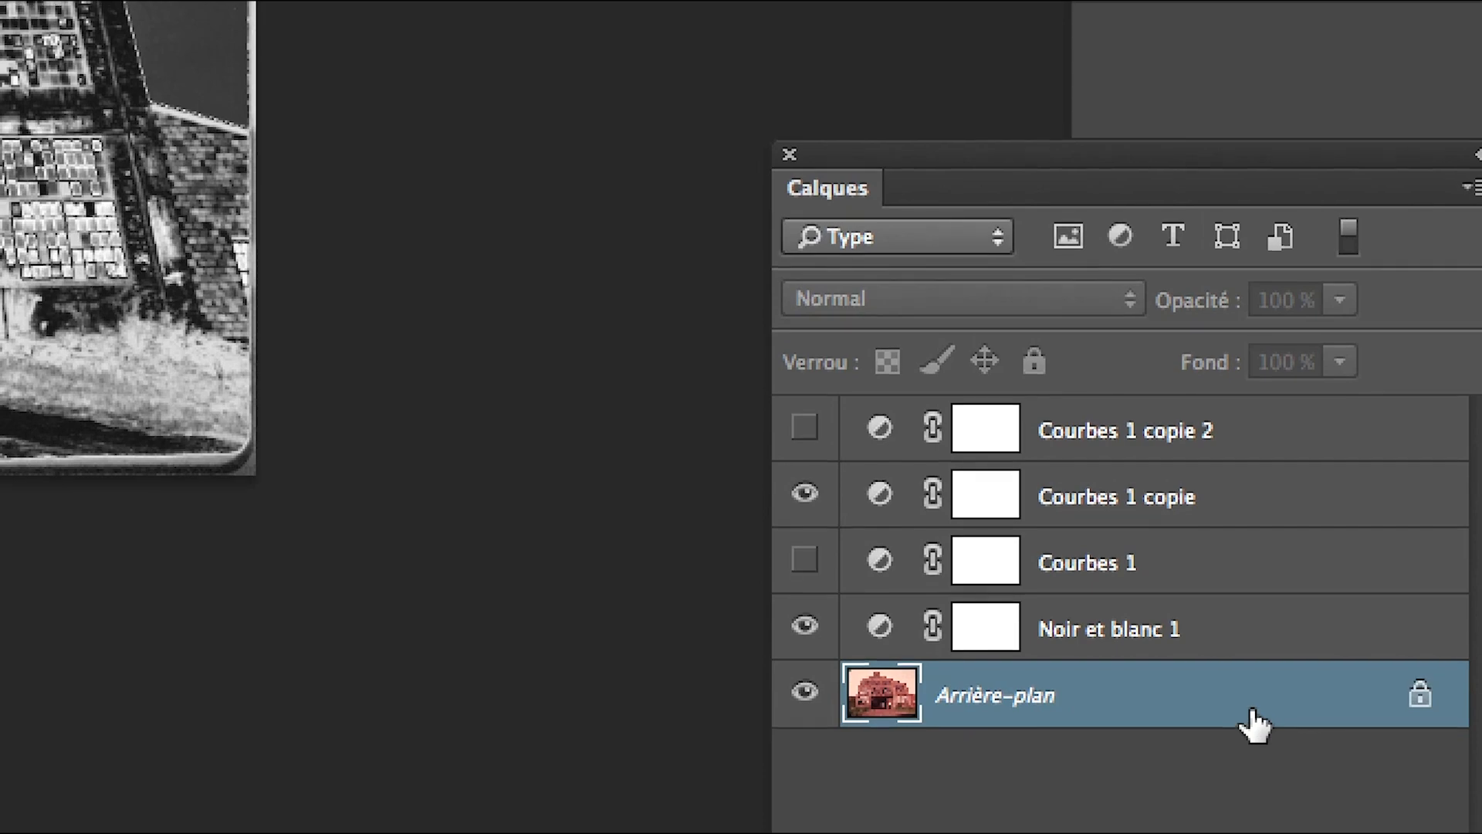
- Convert the locked Arrière-plan layer to Calque 0 and free-transform it, distorting both upper corners outward to about 148% width and 104% height
double_click(1252, 721)
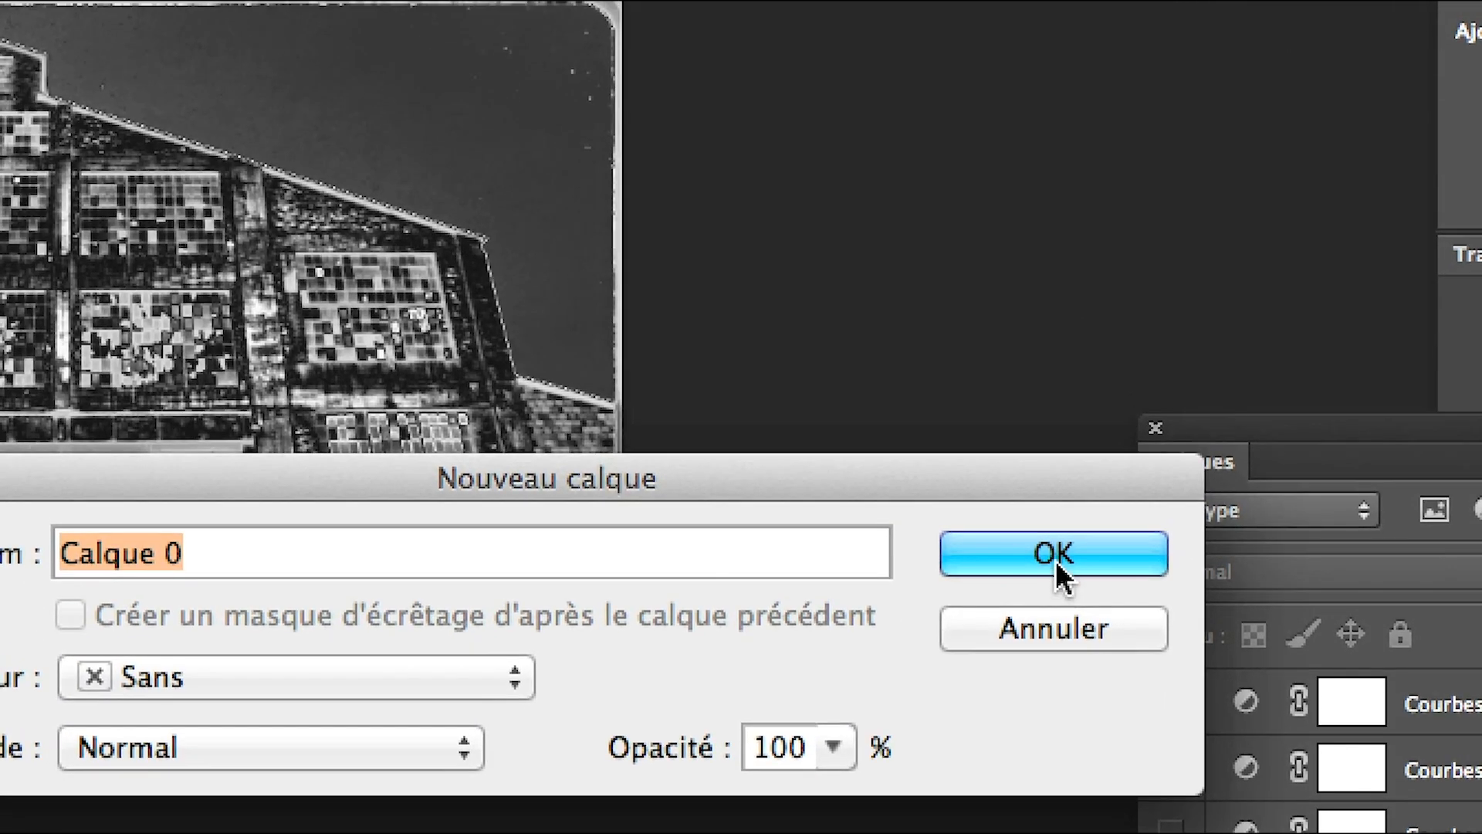
click(1055, 556)
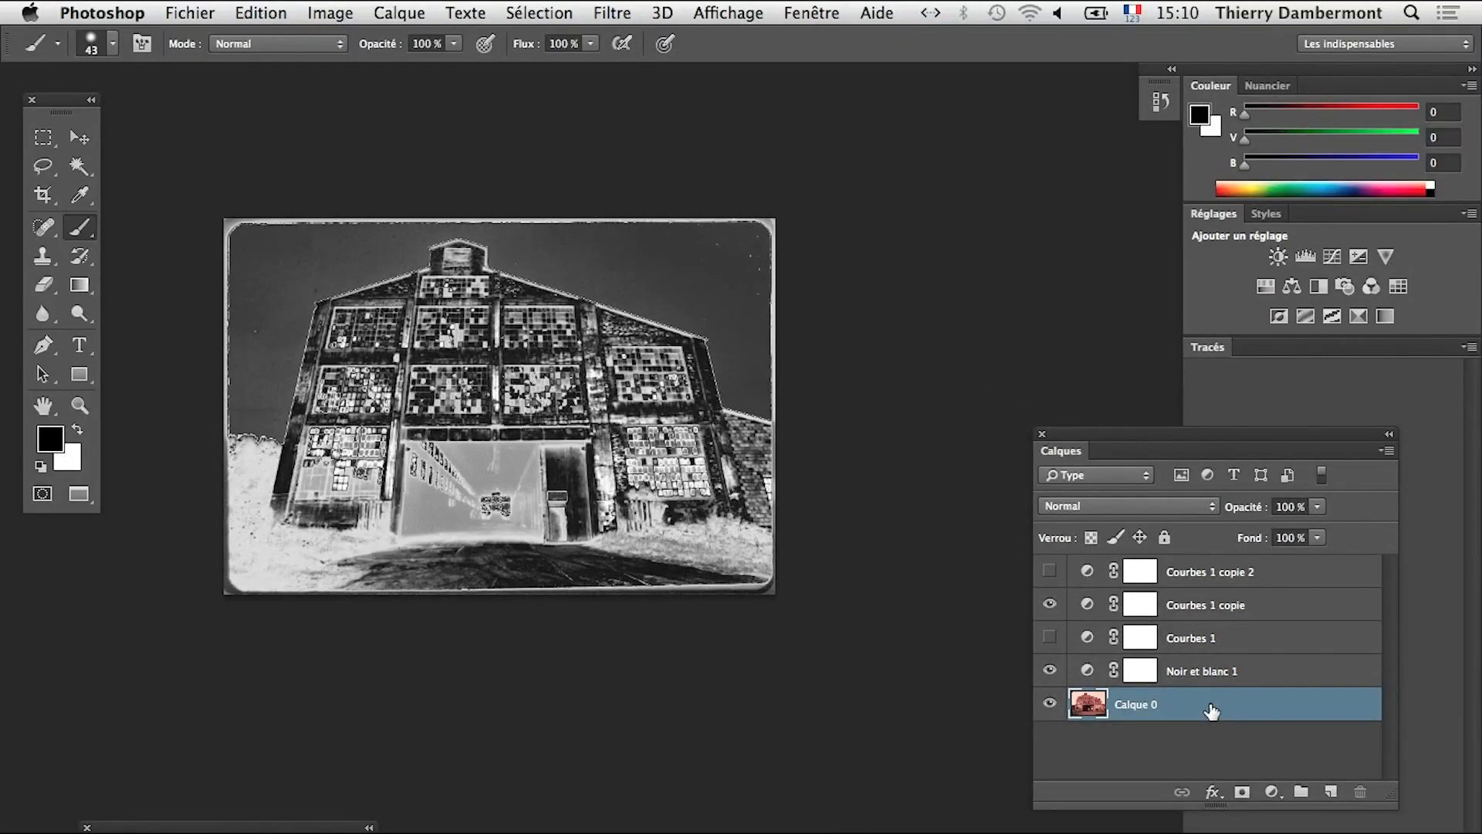
click(261, 12)
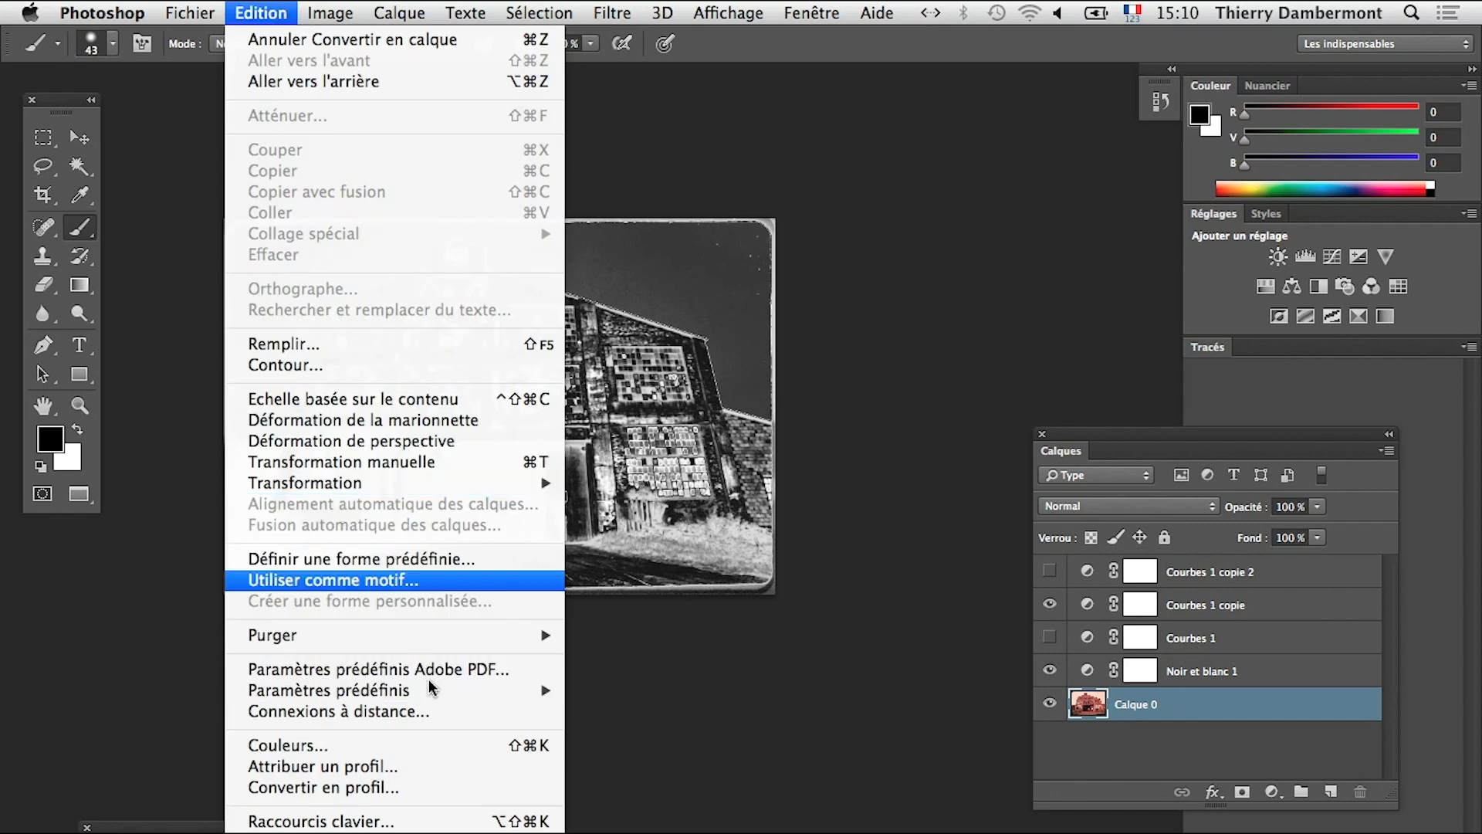
click(400, 463)
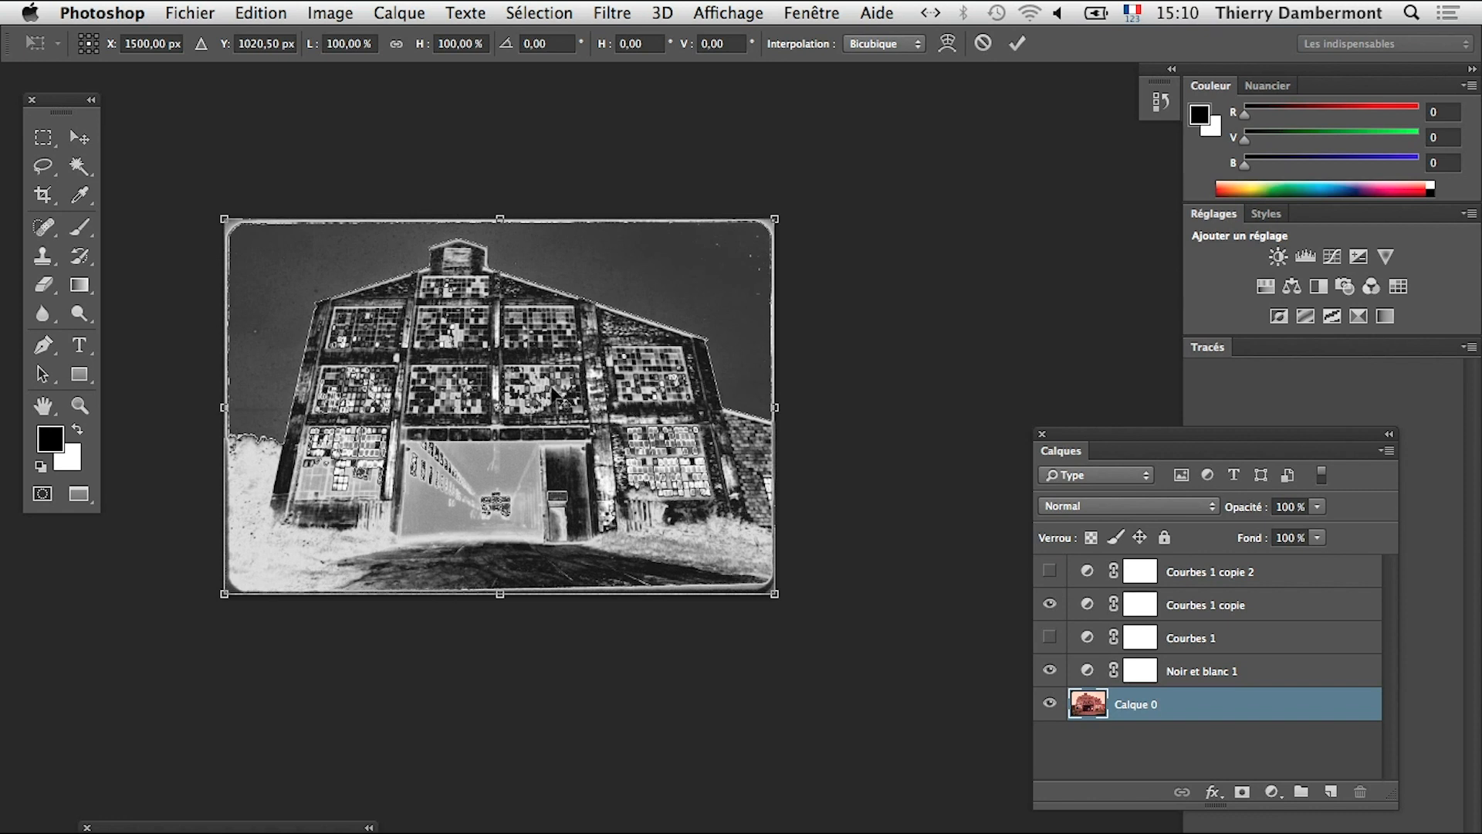
scroll(555, 399, down, 1)
drag(447, 361, 597, 418)
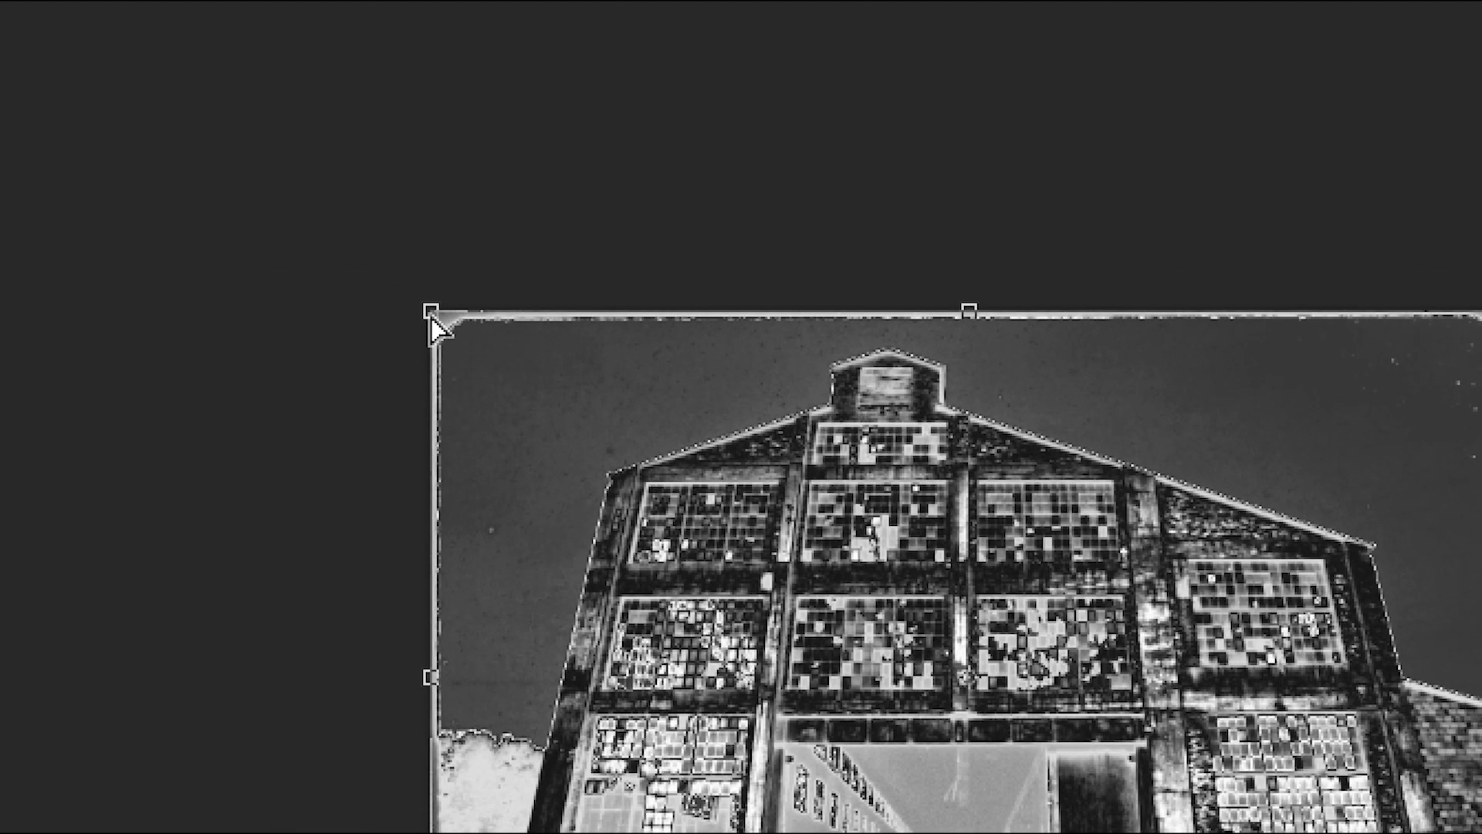
drag(431, 315, 324, 295)
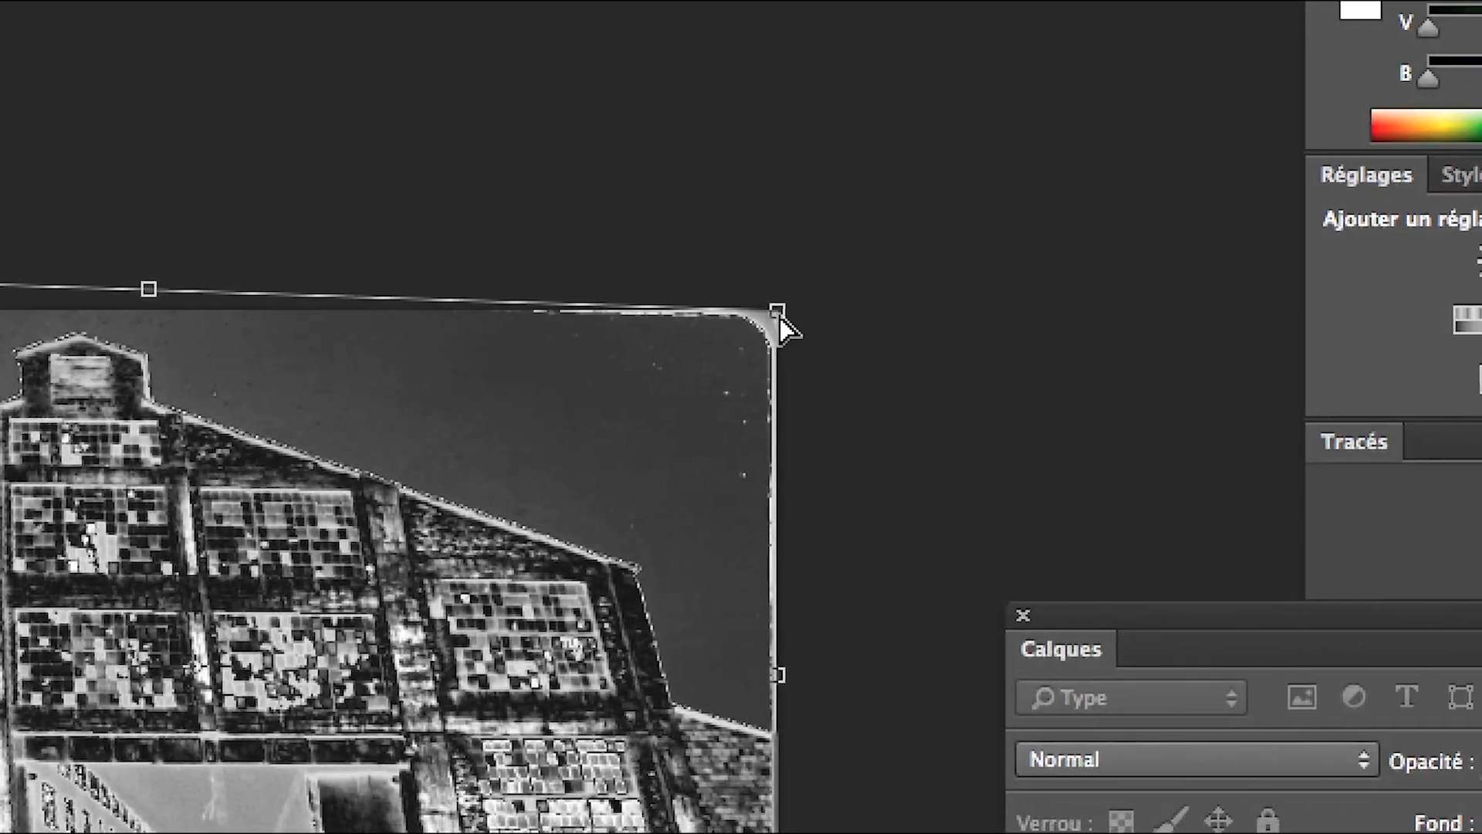
drag(779, 314, 885, 338)
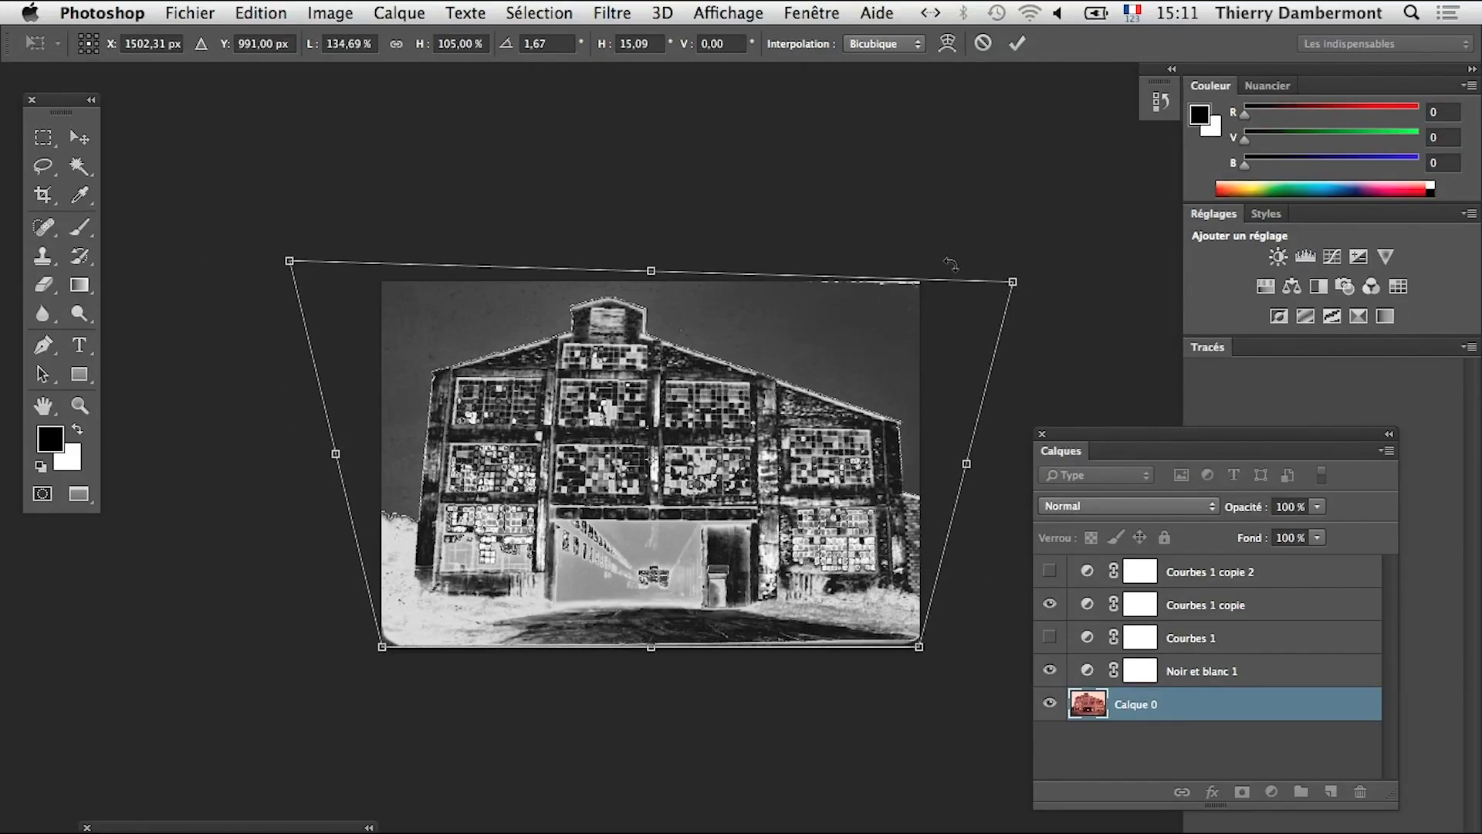
drag(289, 263, 249, 266)
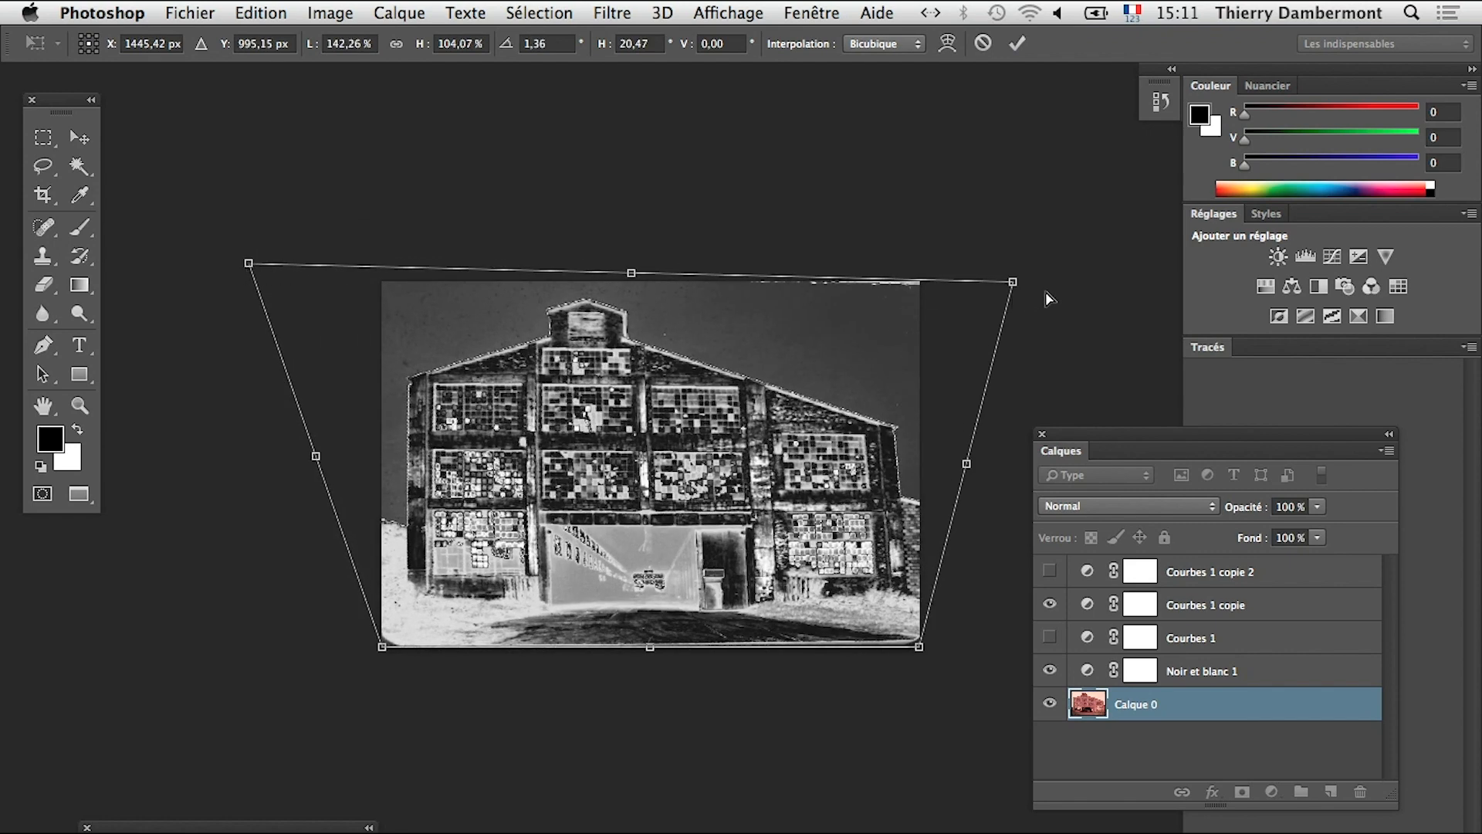
drag(1014, 283, 1046, 283)
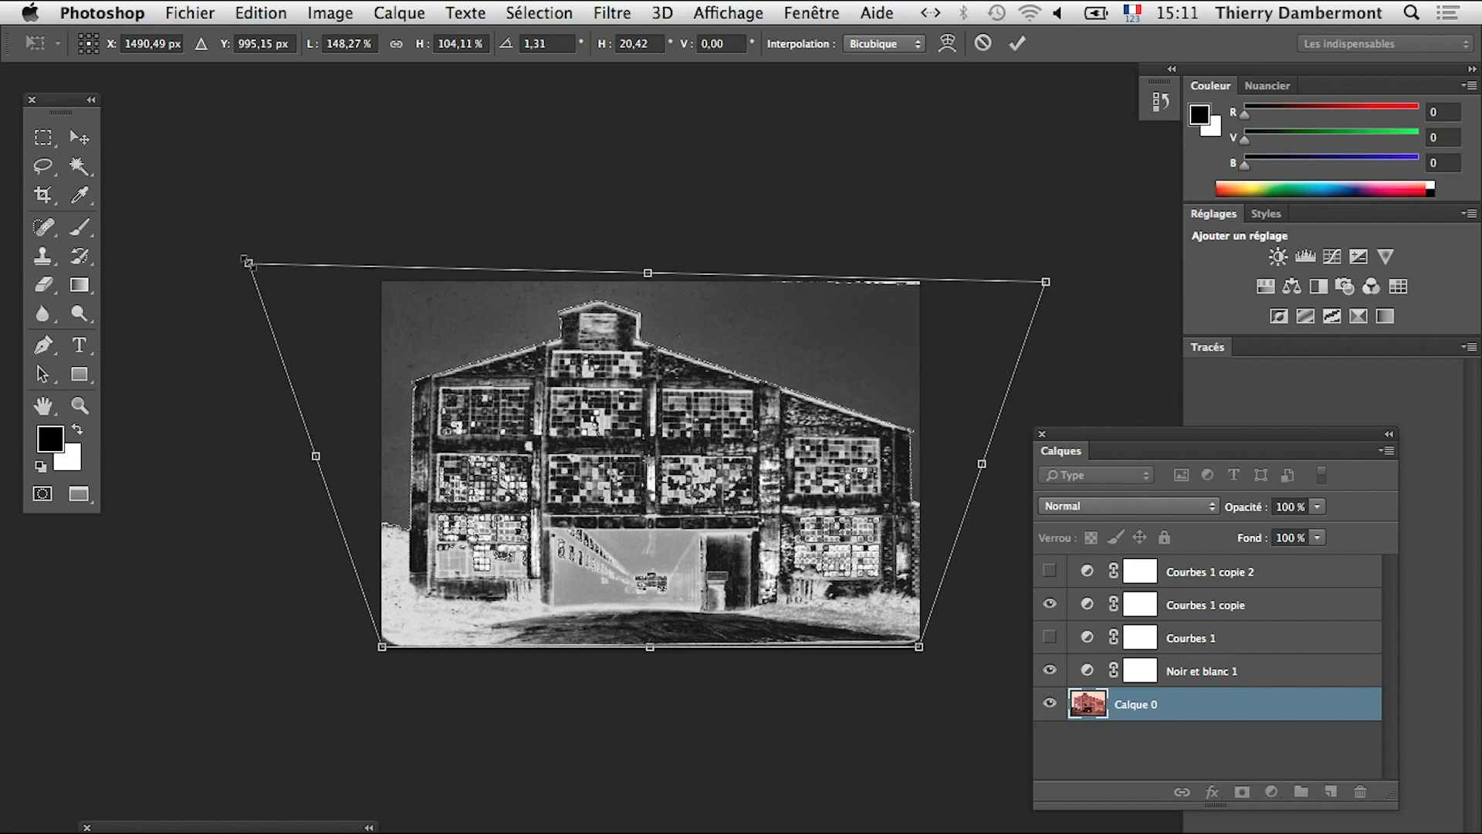
key(b)
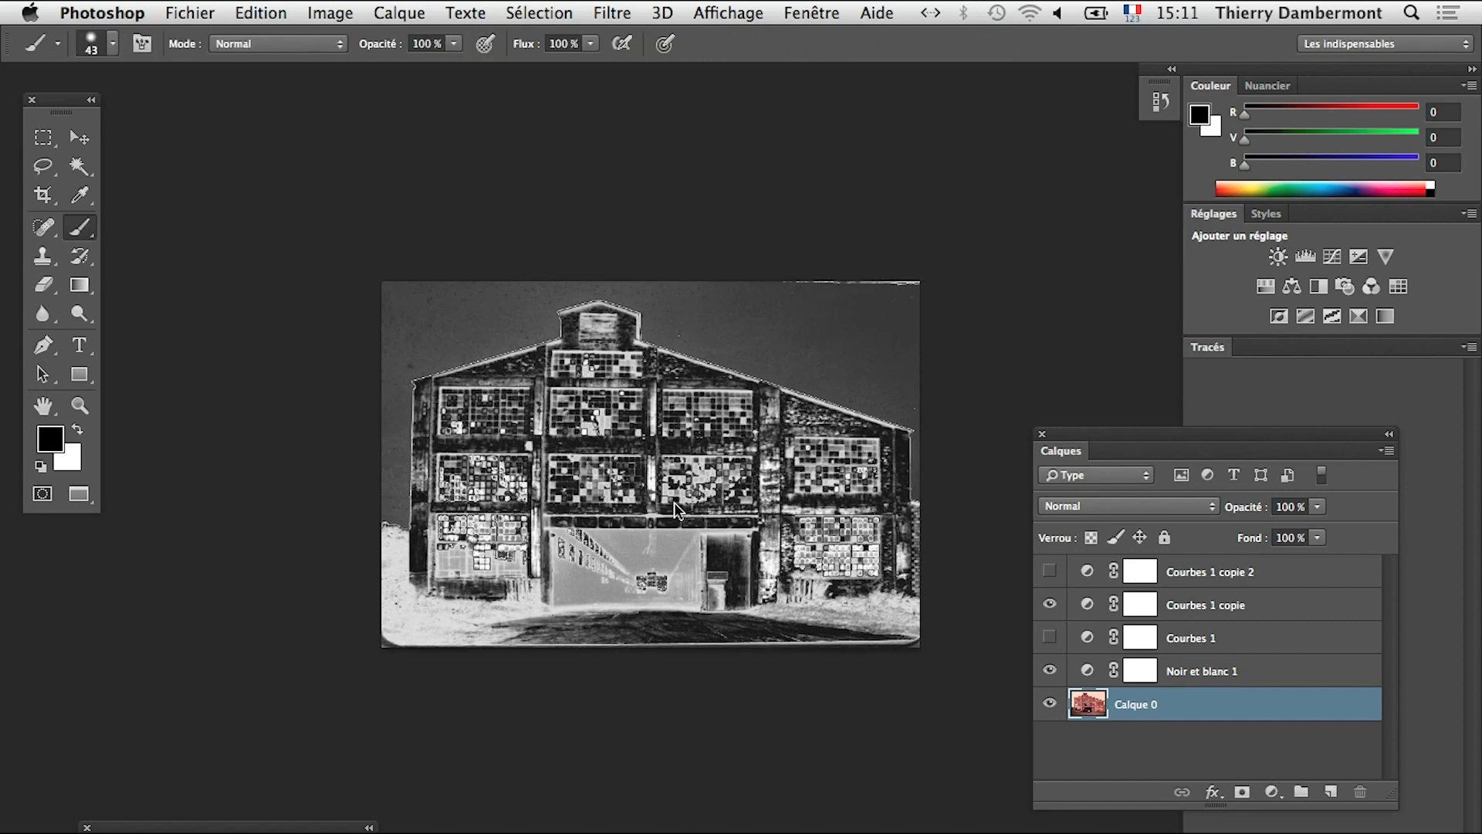
- Save the corrected factory image as a new layered Photoshop file in PS-2014-09-02, adding "-et-rectif-perspect" after "-solarisation" in its name
click(190, 12)
click(316, 271)
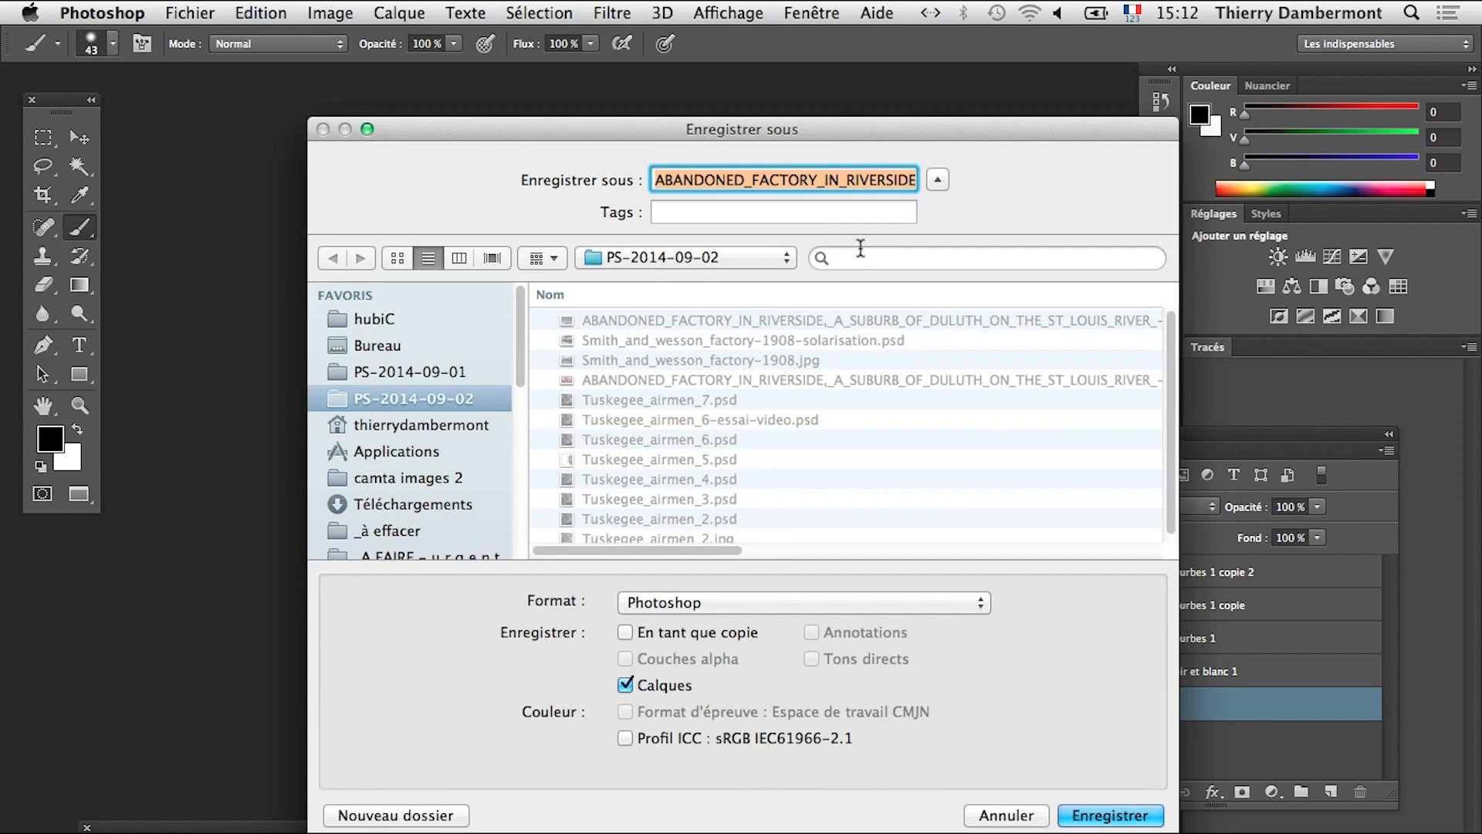
click(868, 179)
scroll(869, 179, right, 10)
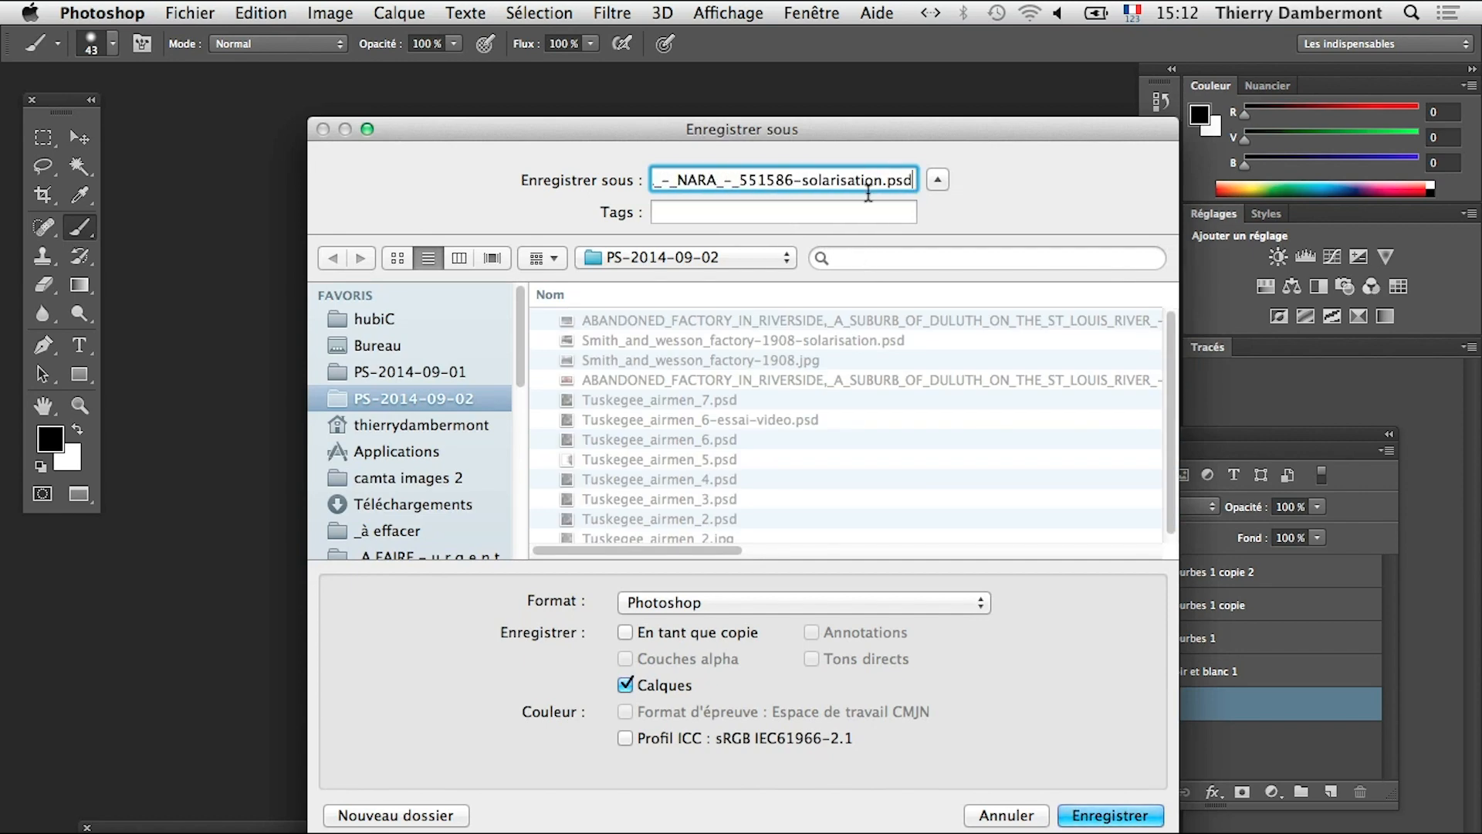
click(884, 180)
text(-)
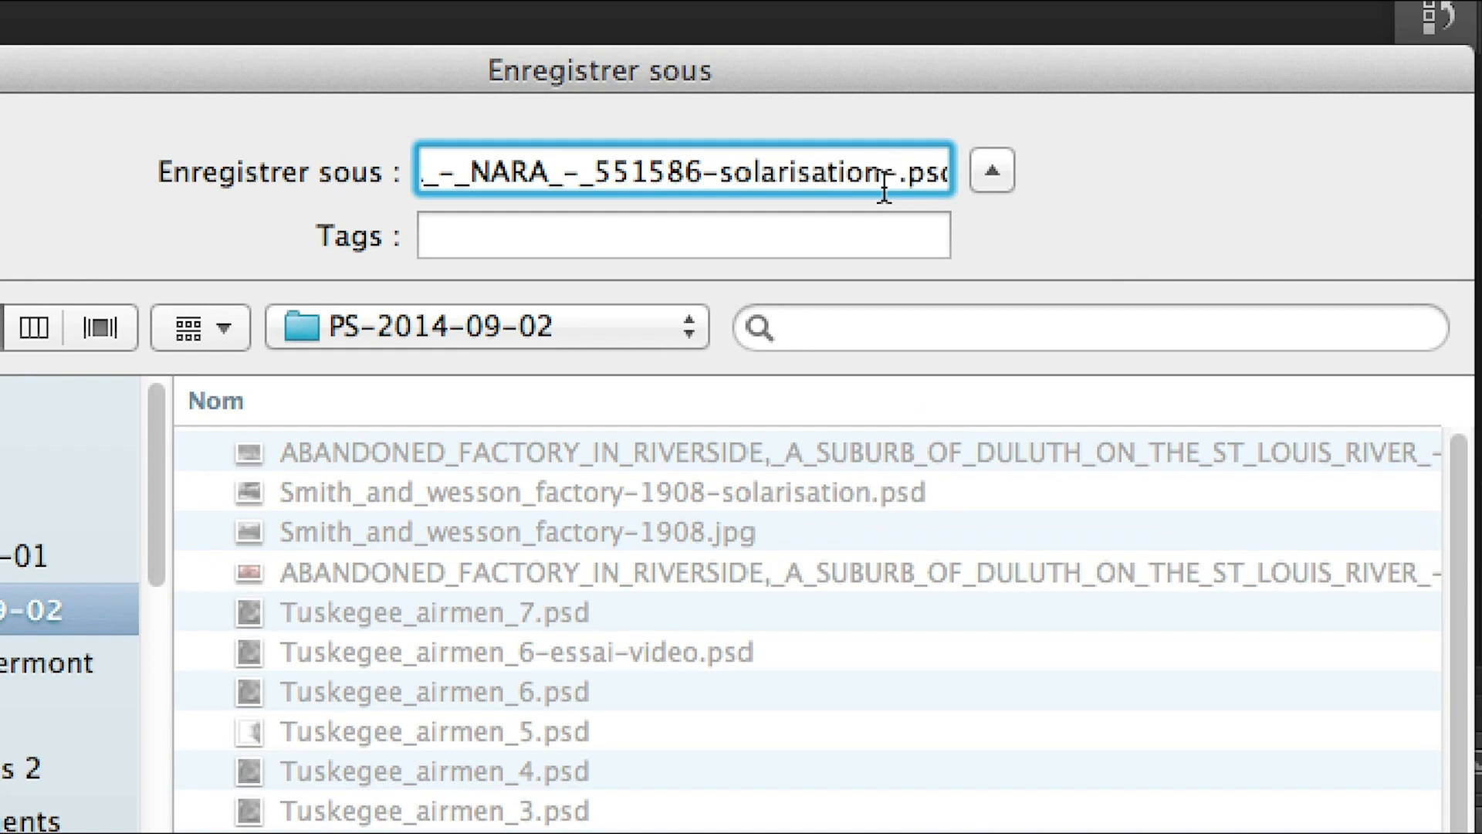
text(et)
text(-)
text(rectif-p)
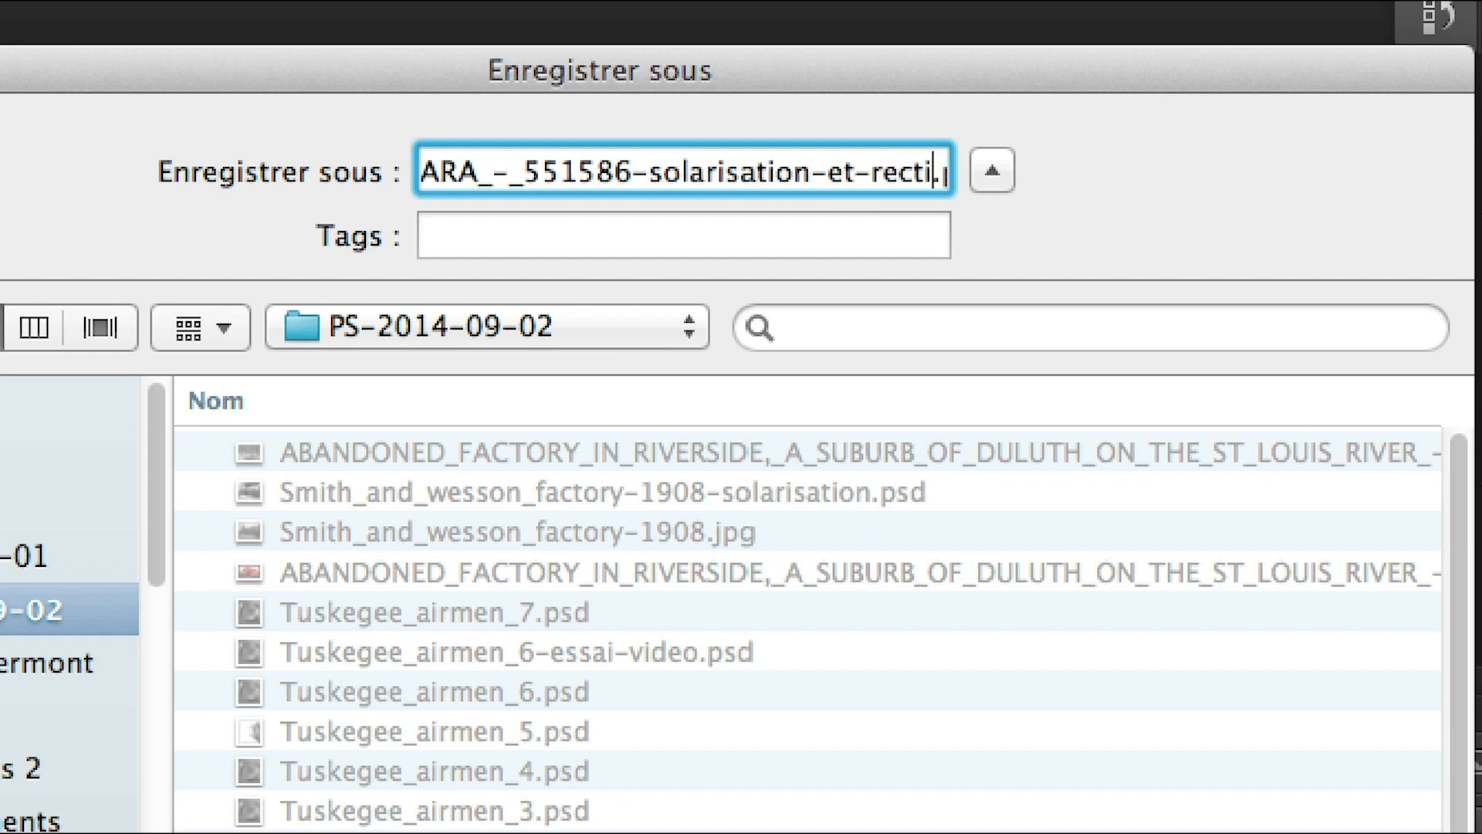
text(erspect)
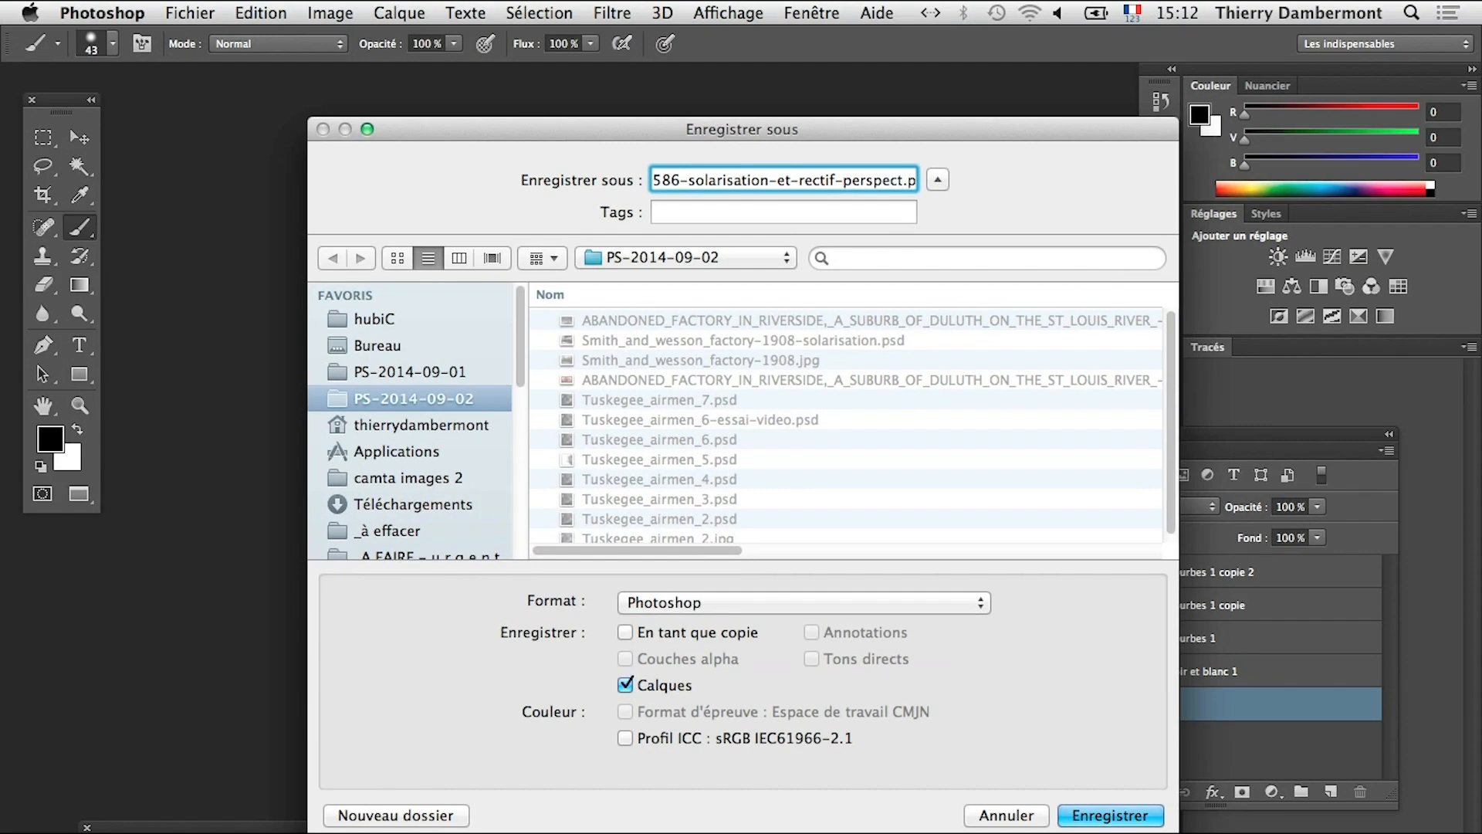
key(Return)
key(Return)
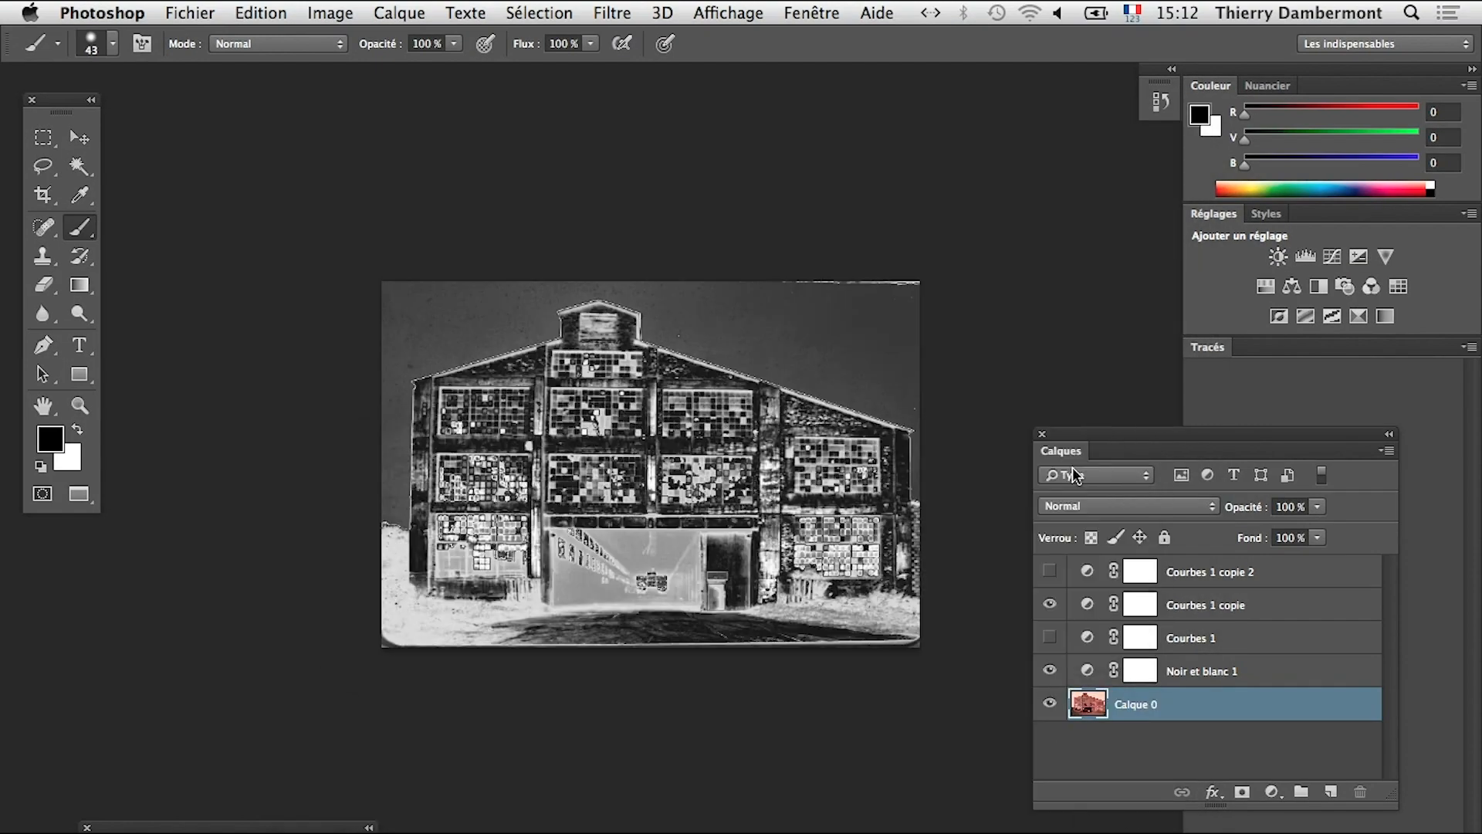
- Switch to Smith_and_wesson_factory-1908-solarisation.psd and arrange the enlarged image and the floating layer list side by side
drag(793, 326, 713, 347)
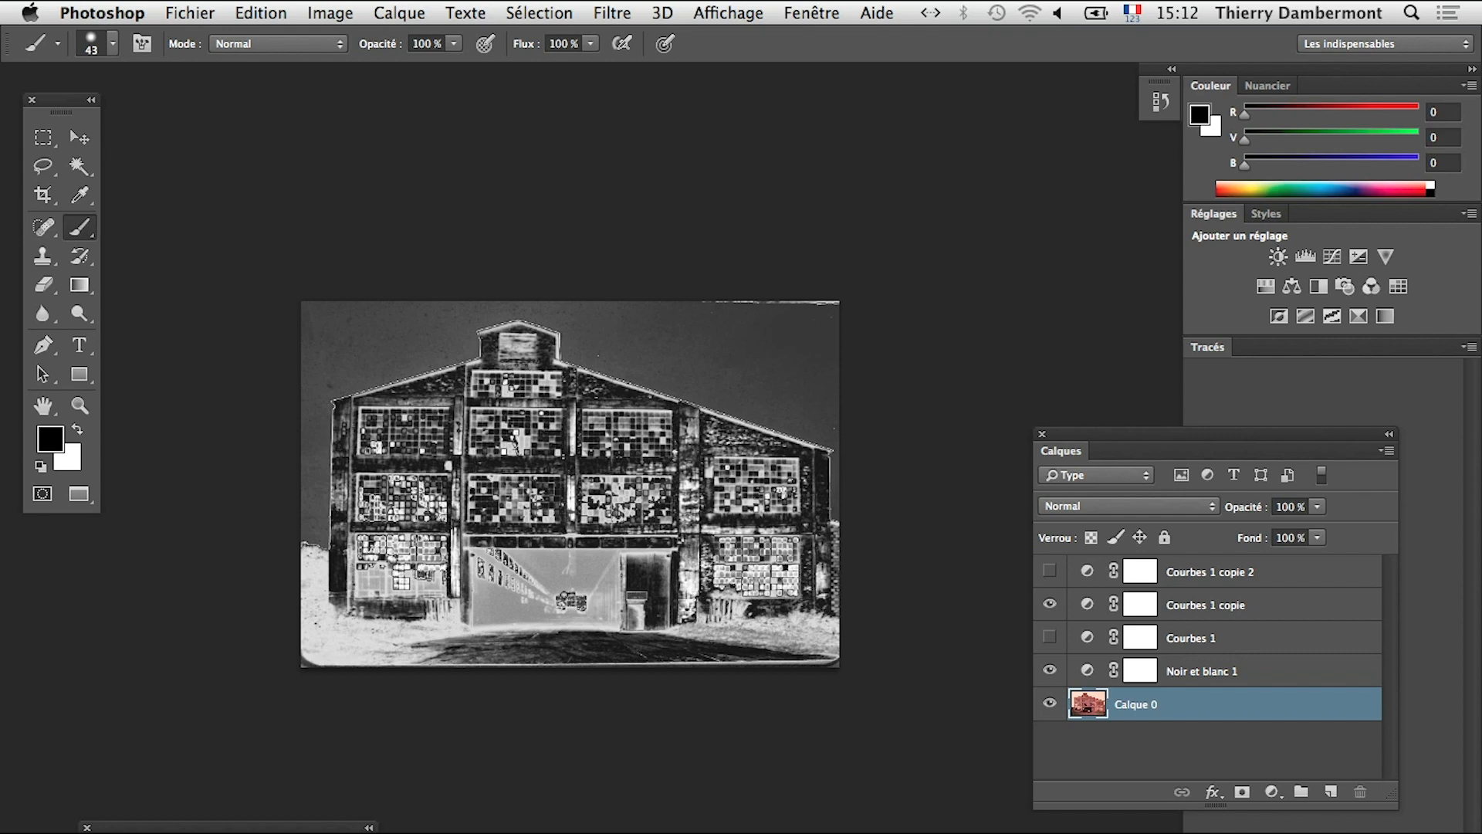
click(833, 10)
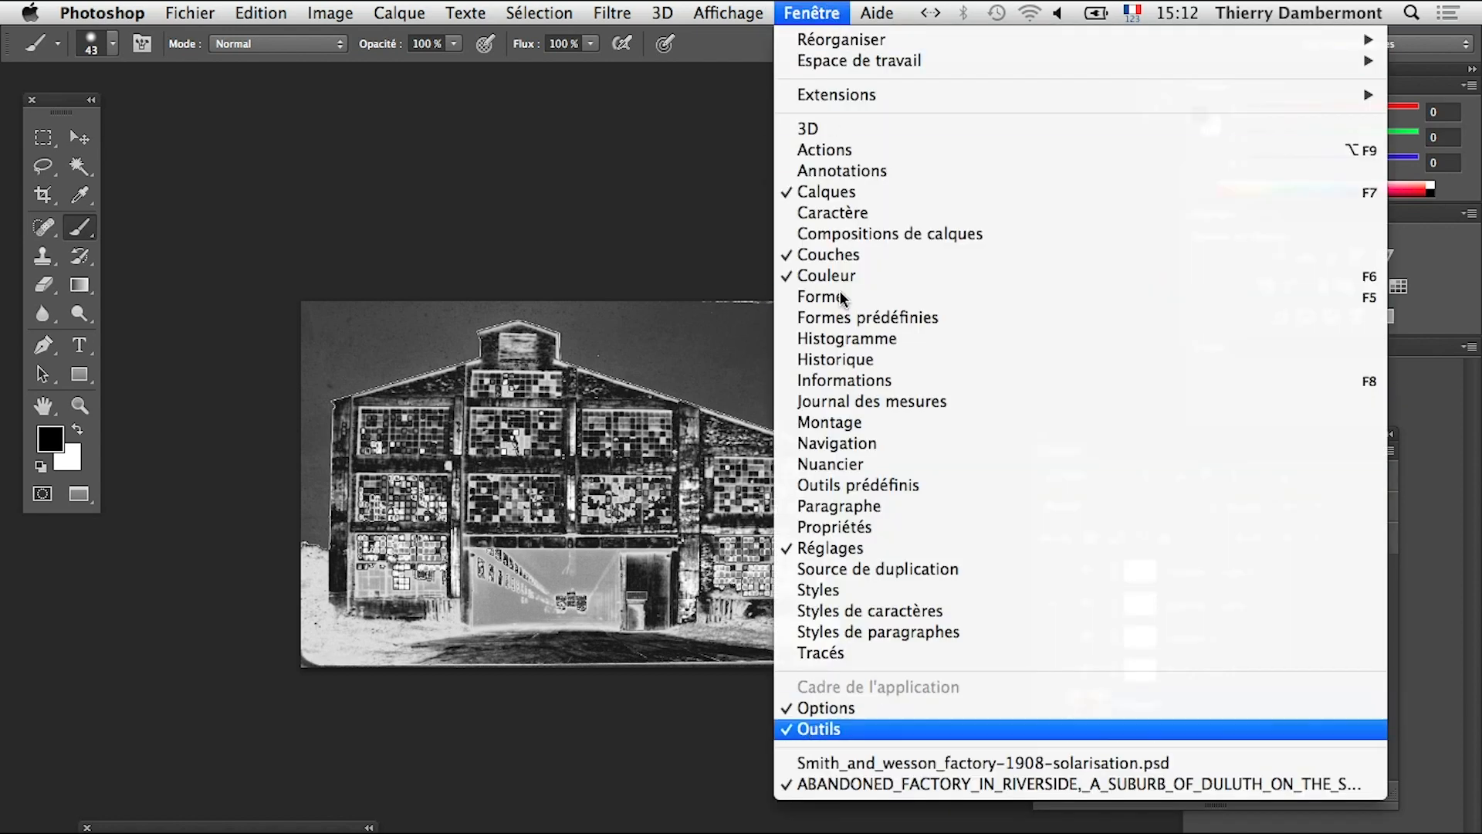
click(914, 761)
alt+click(696, 555)
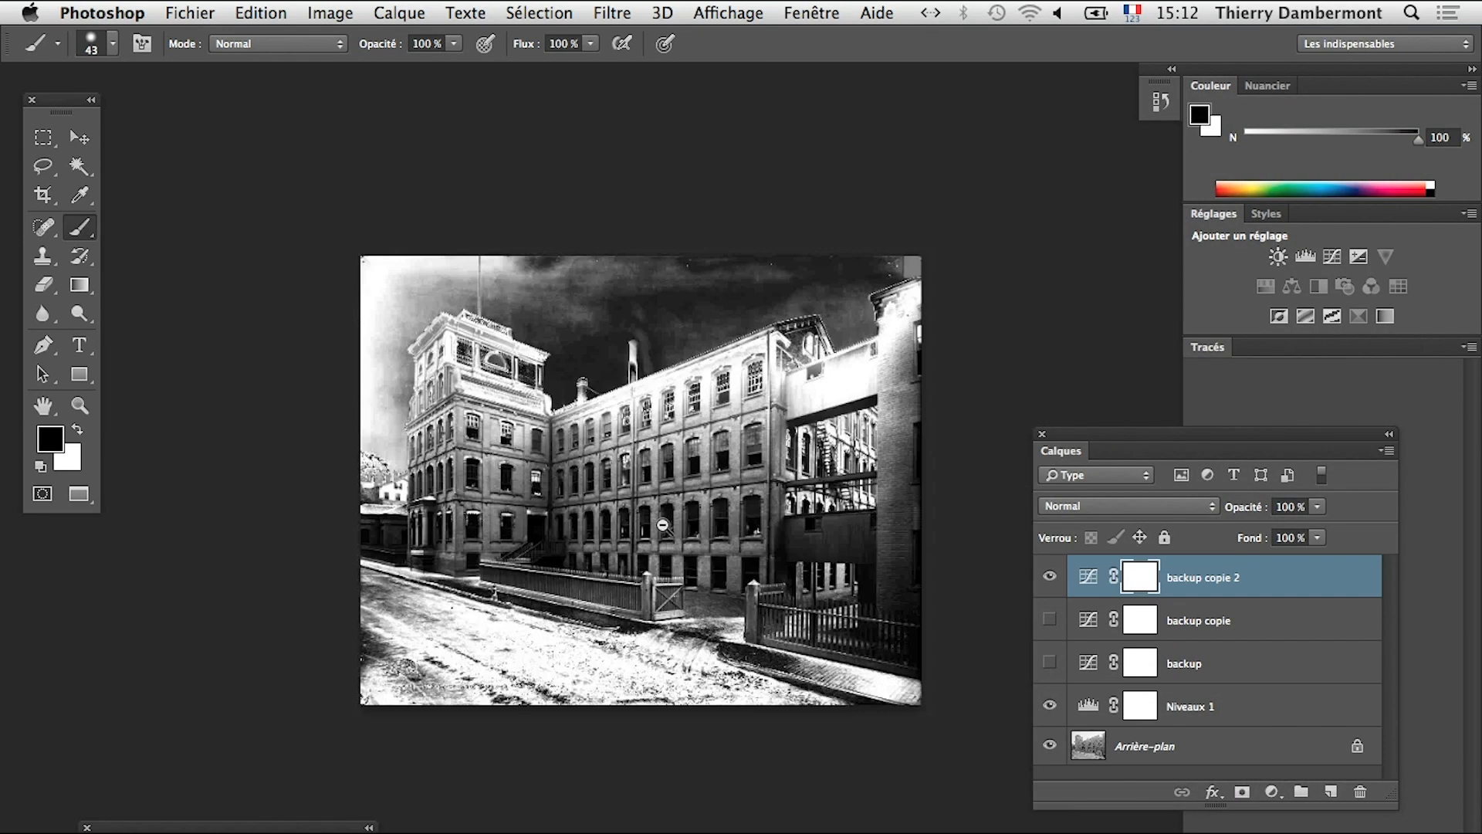
alt+click(657, 523)
click(700, 515)
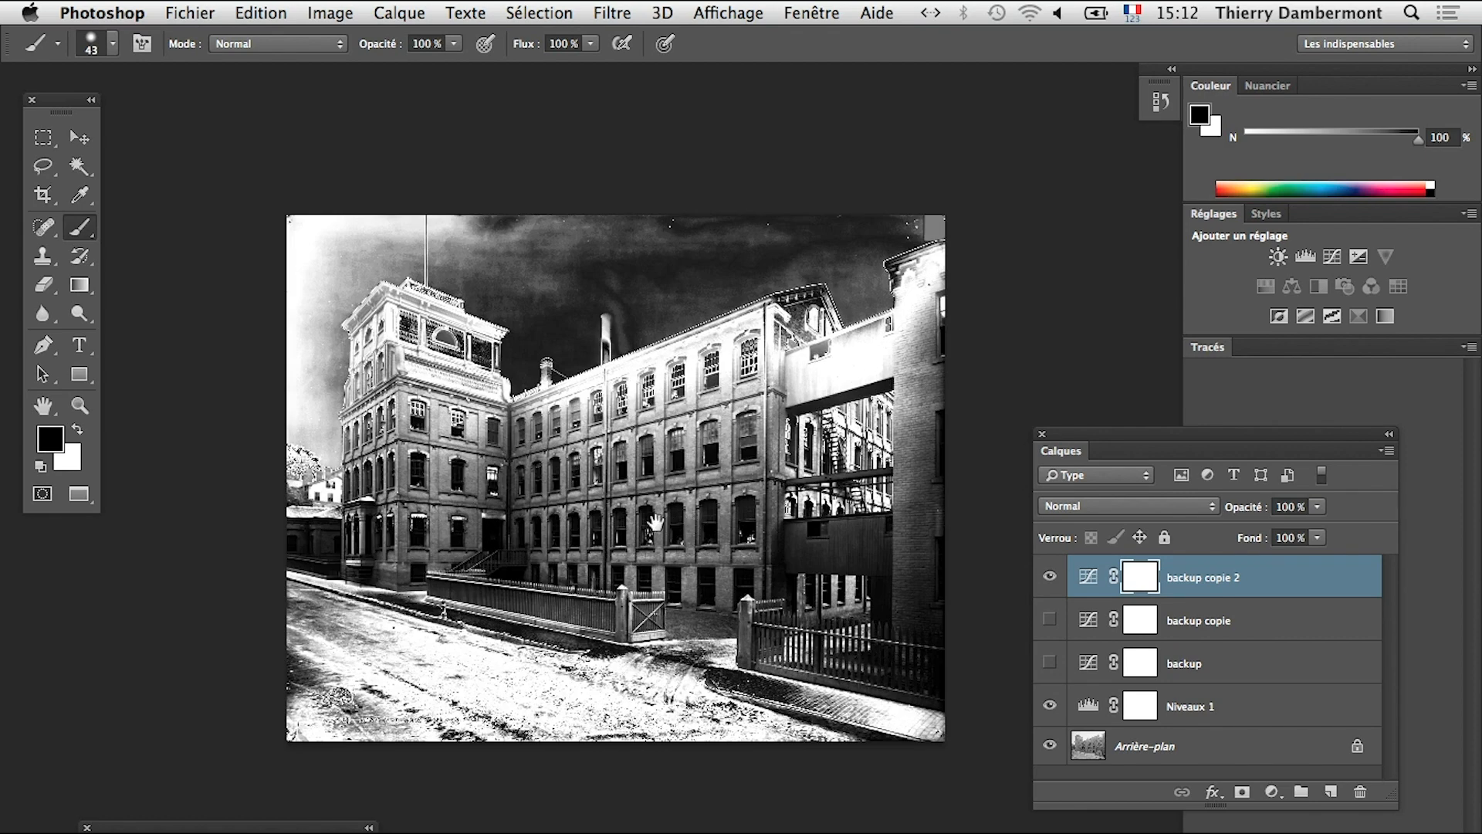
drag(656, 522, 594, 503)
drag(1117, 446, 989, 248)
drag(1272, 612, 1340, 714)
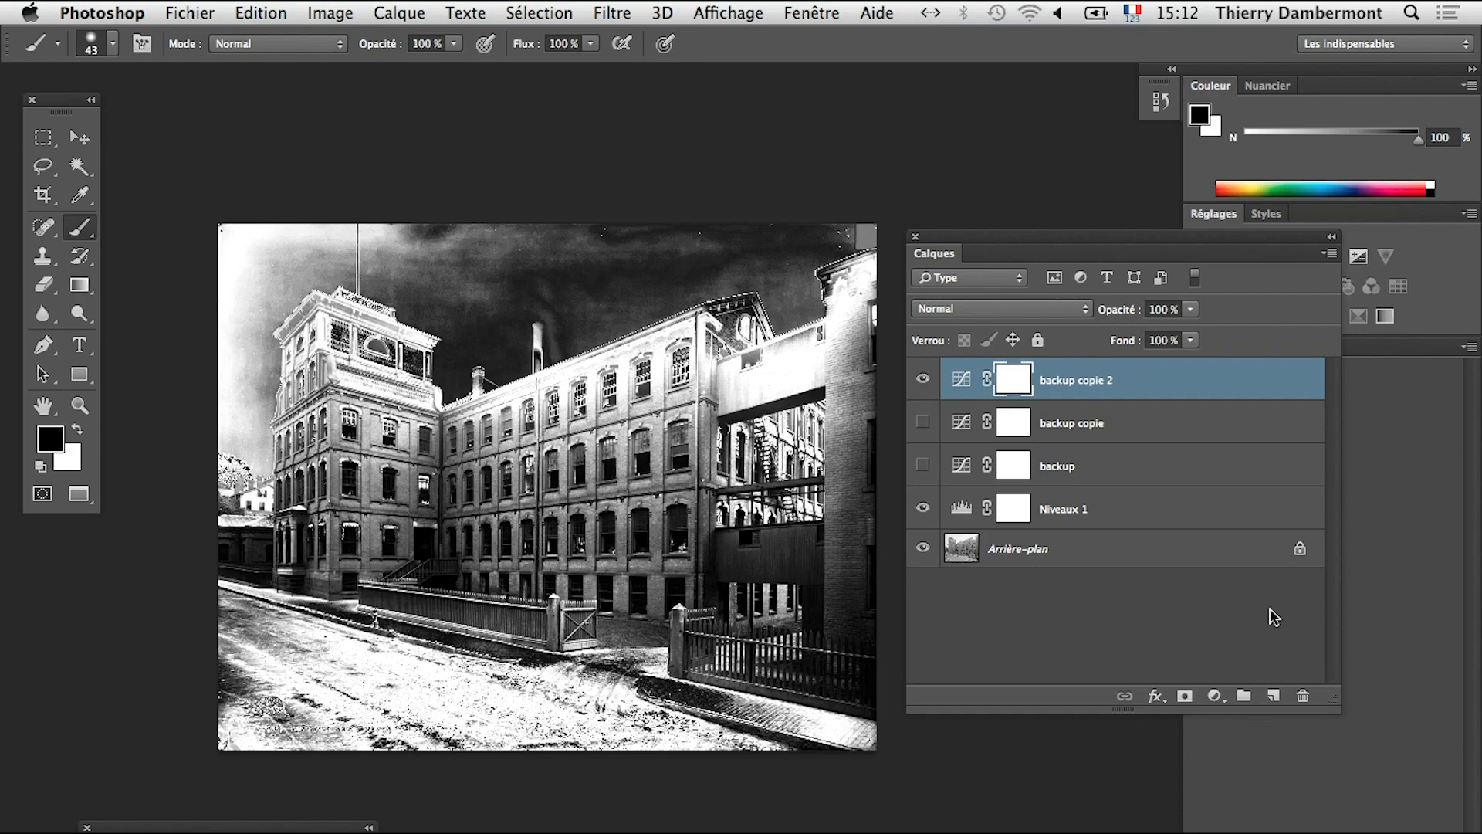
- Convert the Smith and Wesson image's locked Arrière-plan layer to the regular layer Calque 0 and move the layer list clear of the image
click(1036, 554)
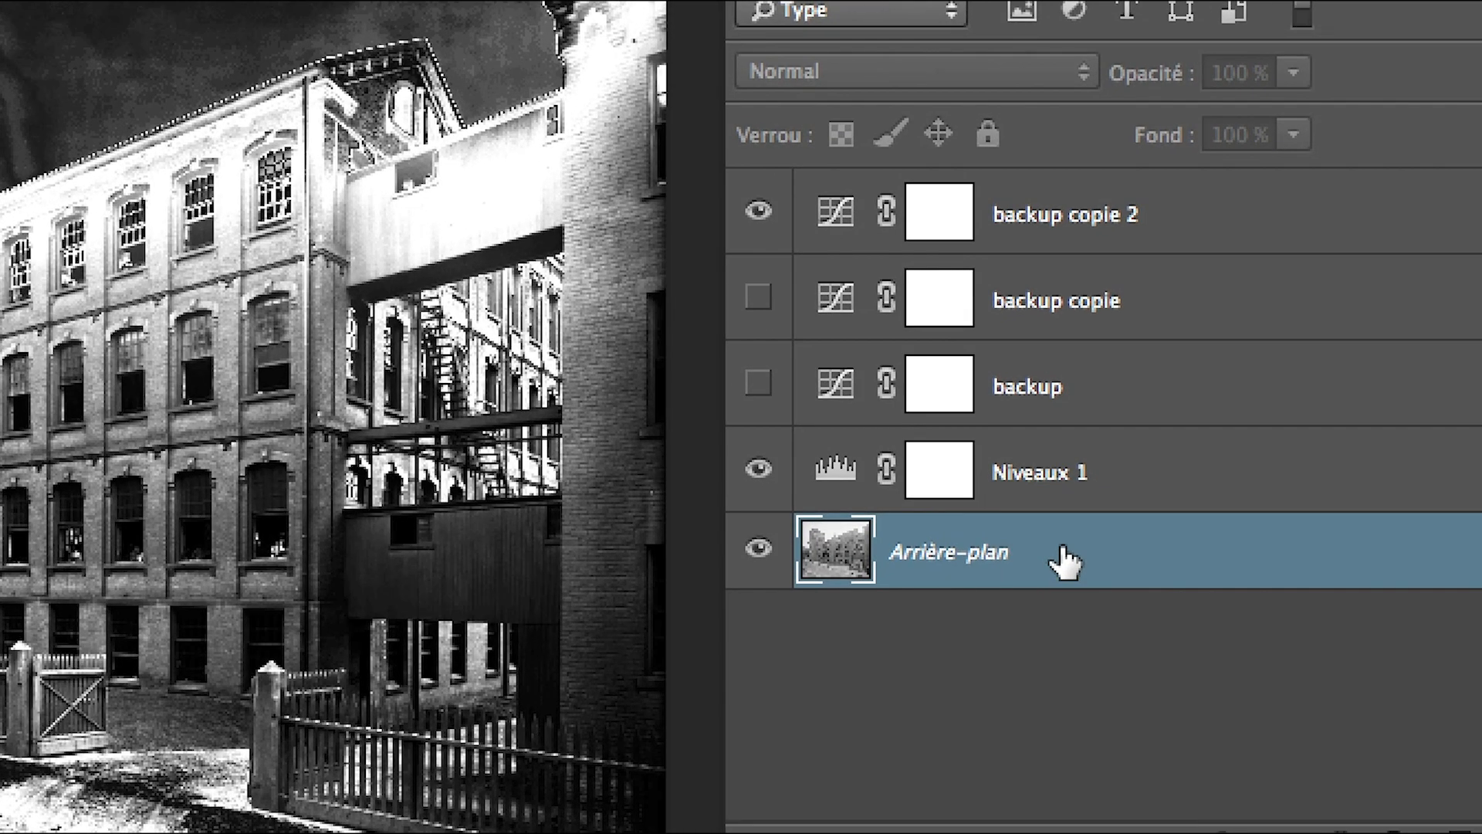
double_click(1036, 554)
click(988, 452)
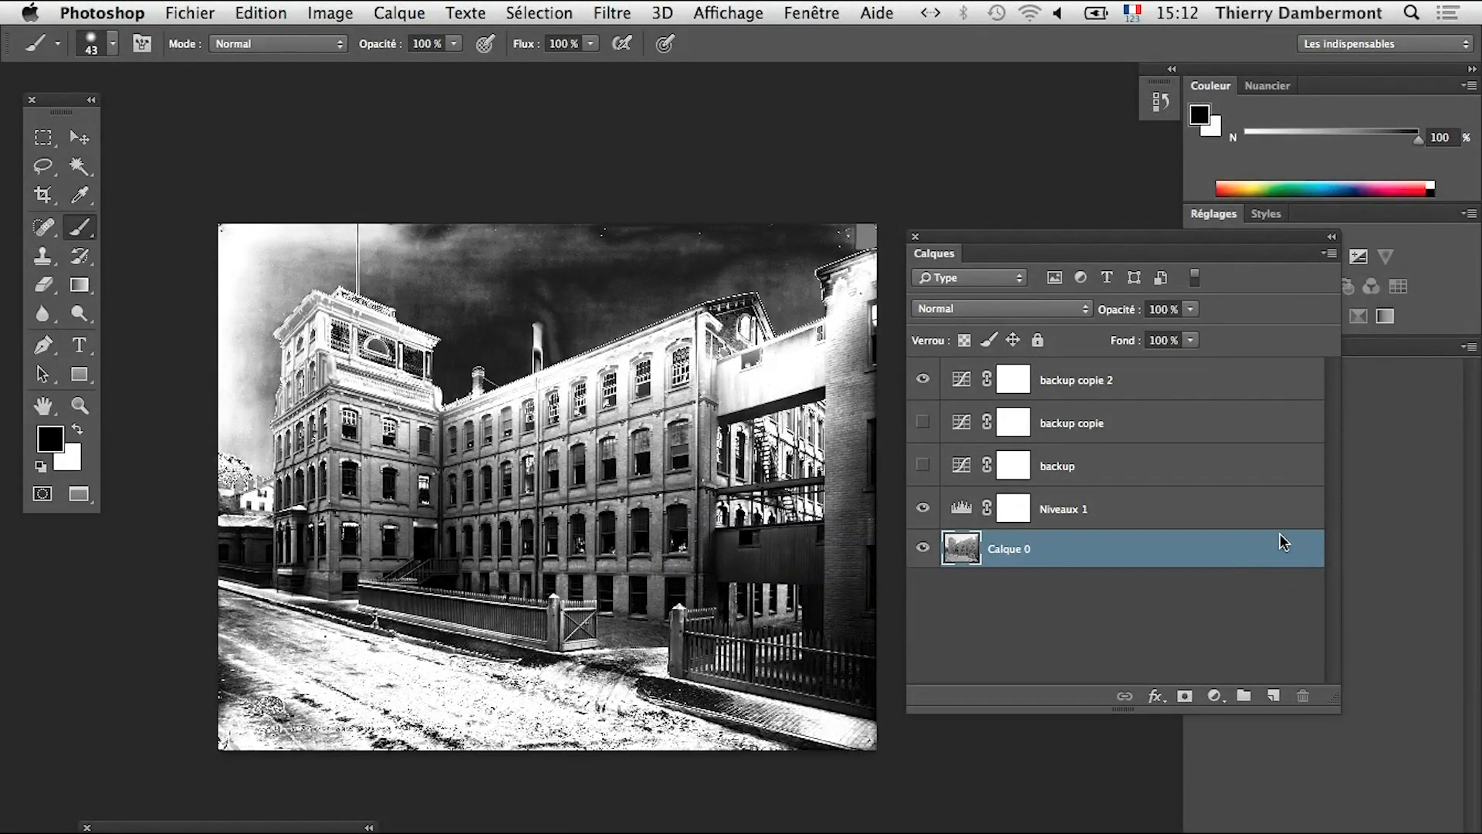
drag(973, 239, 1070, 256)
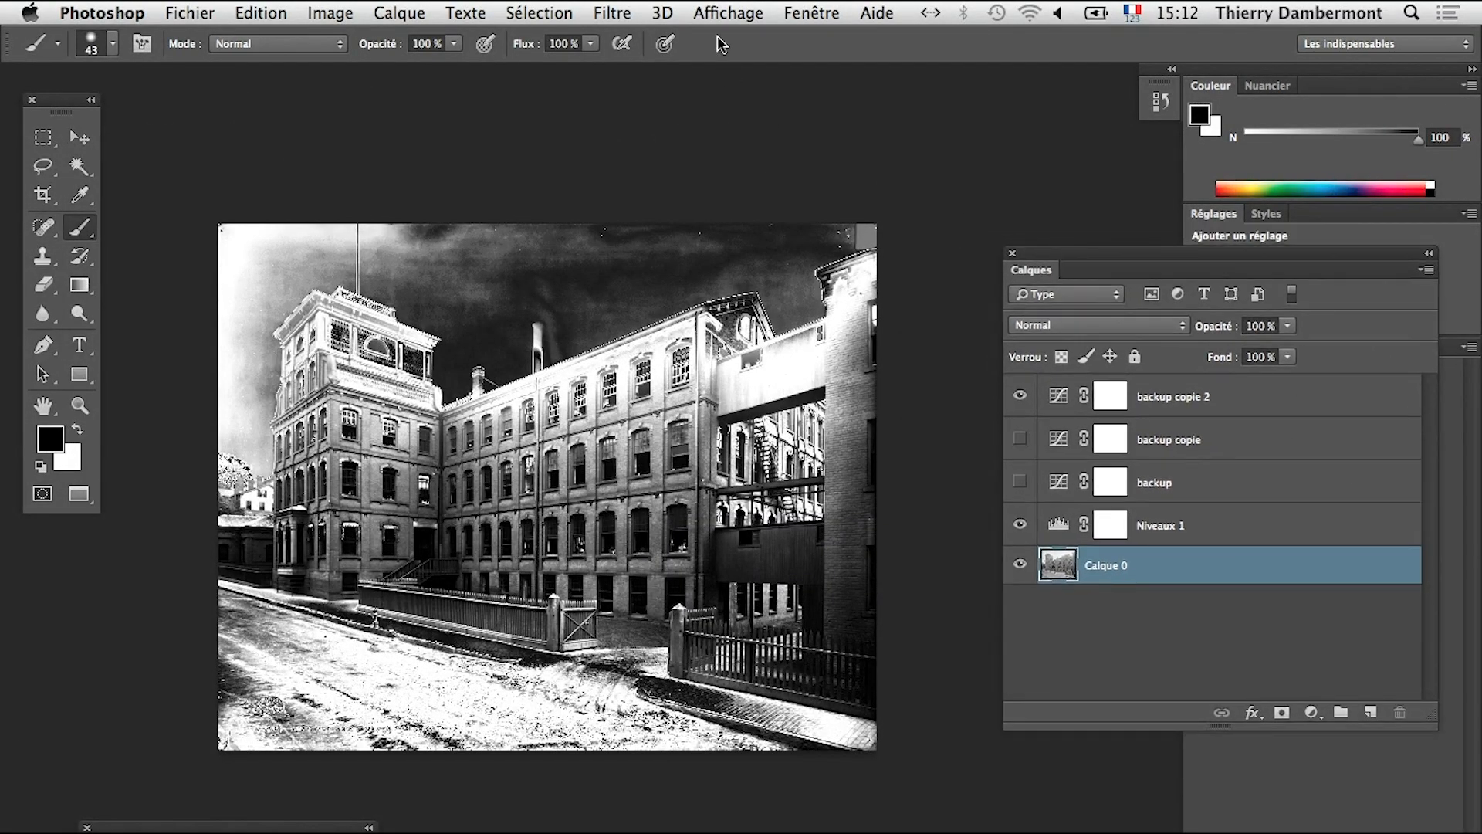
- Display the grid over the Smith and Wesson image as a reference for its vertical lines
click(743, 11)
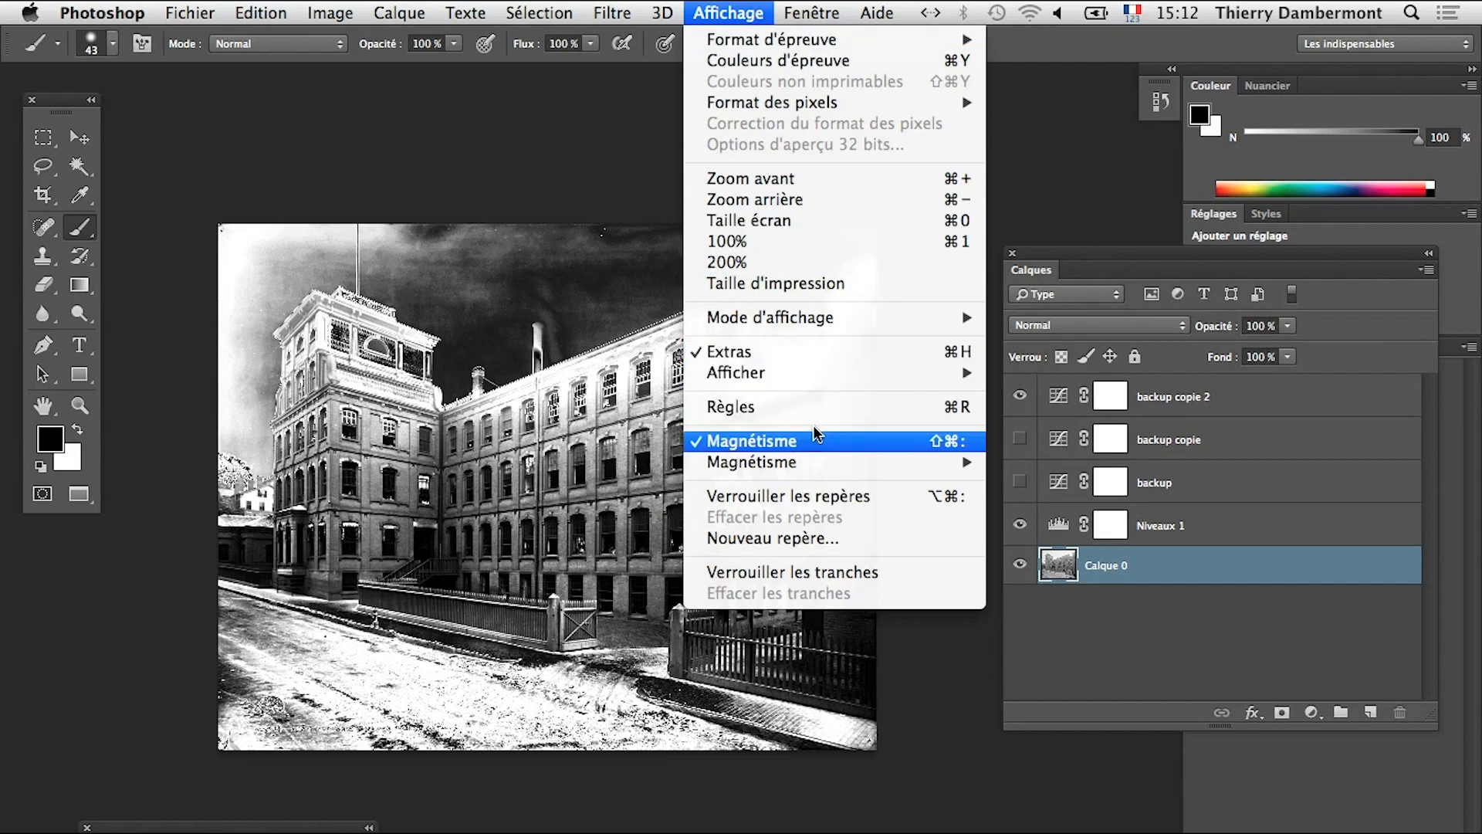
mouse_move(809, 378)
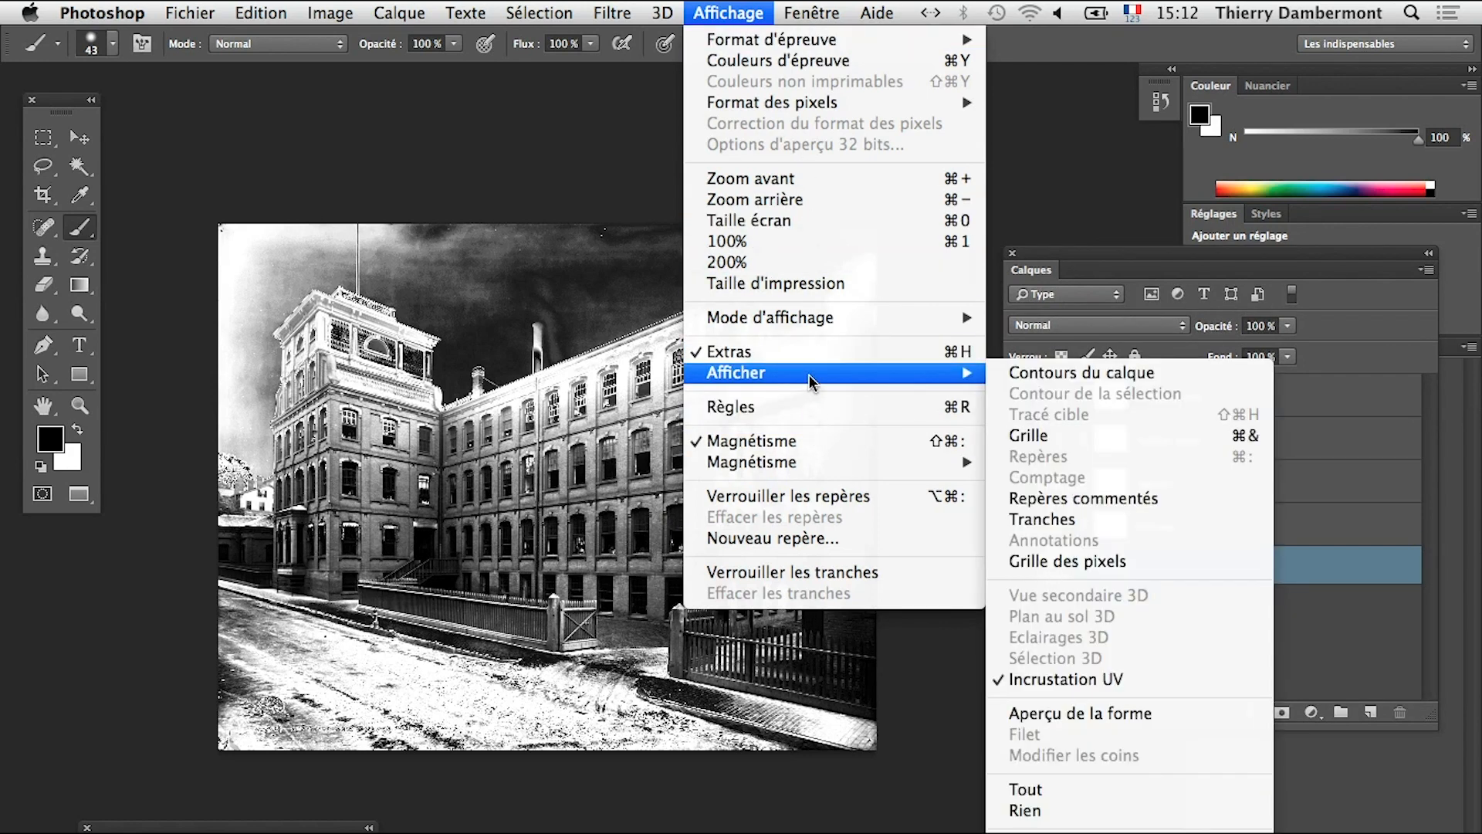
click(1055, 435)
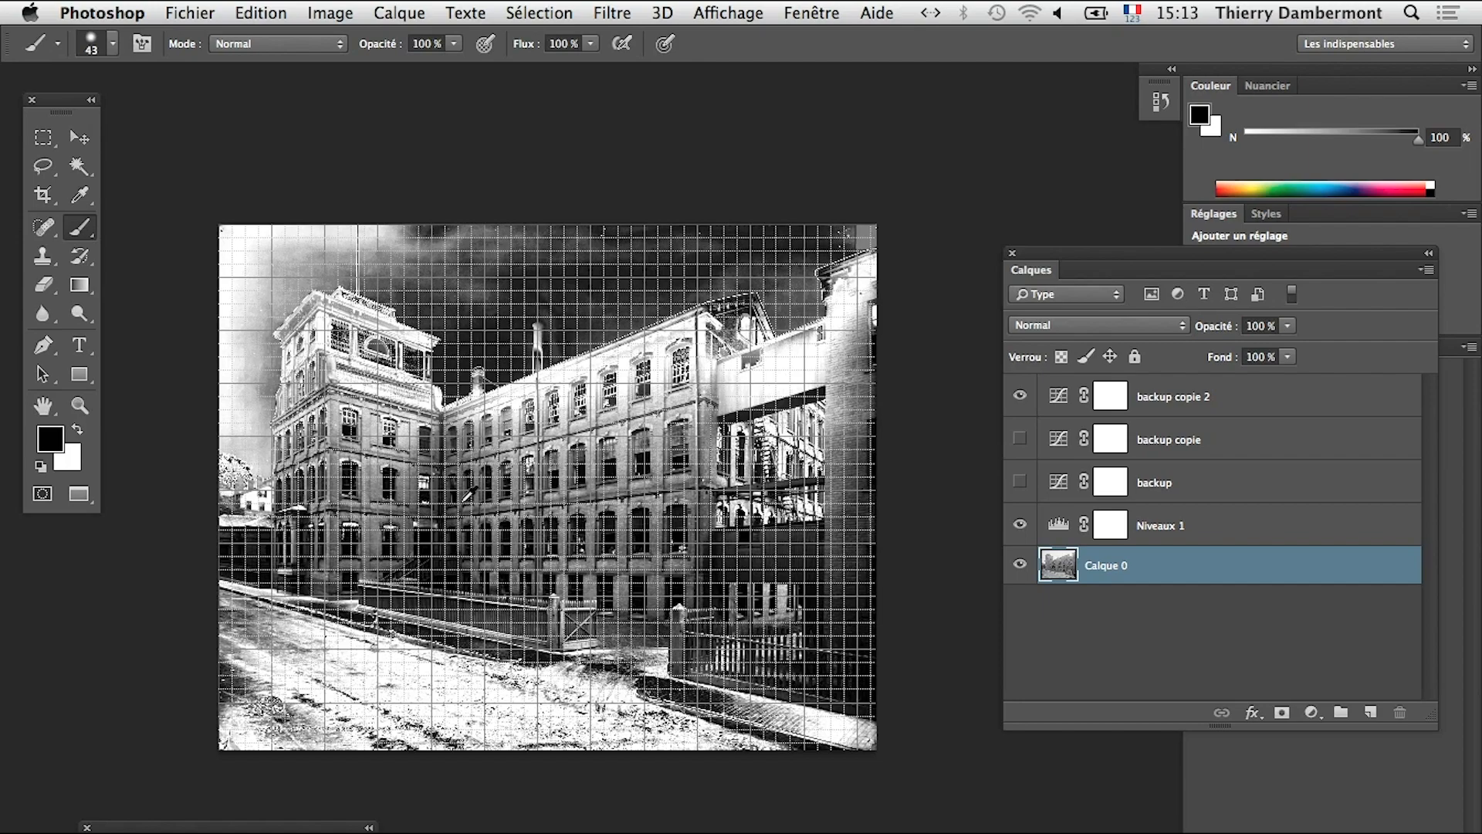
scroll(460, 502, up, 3)
scroll(469, 483, down, 3)
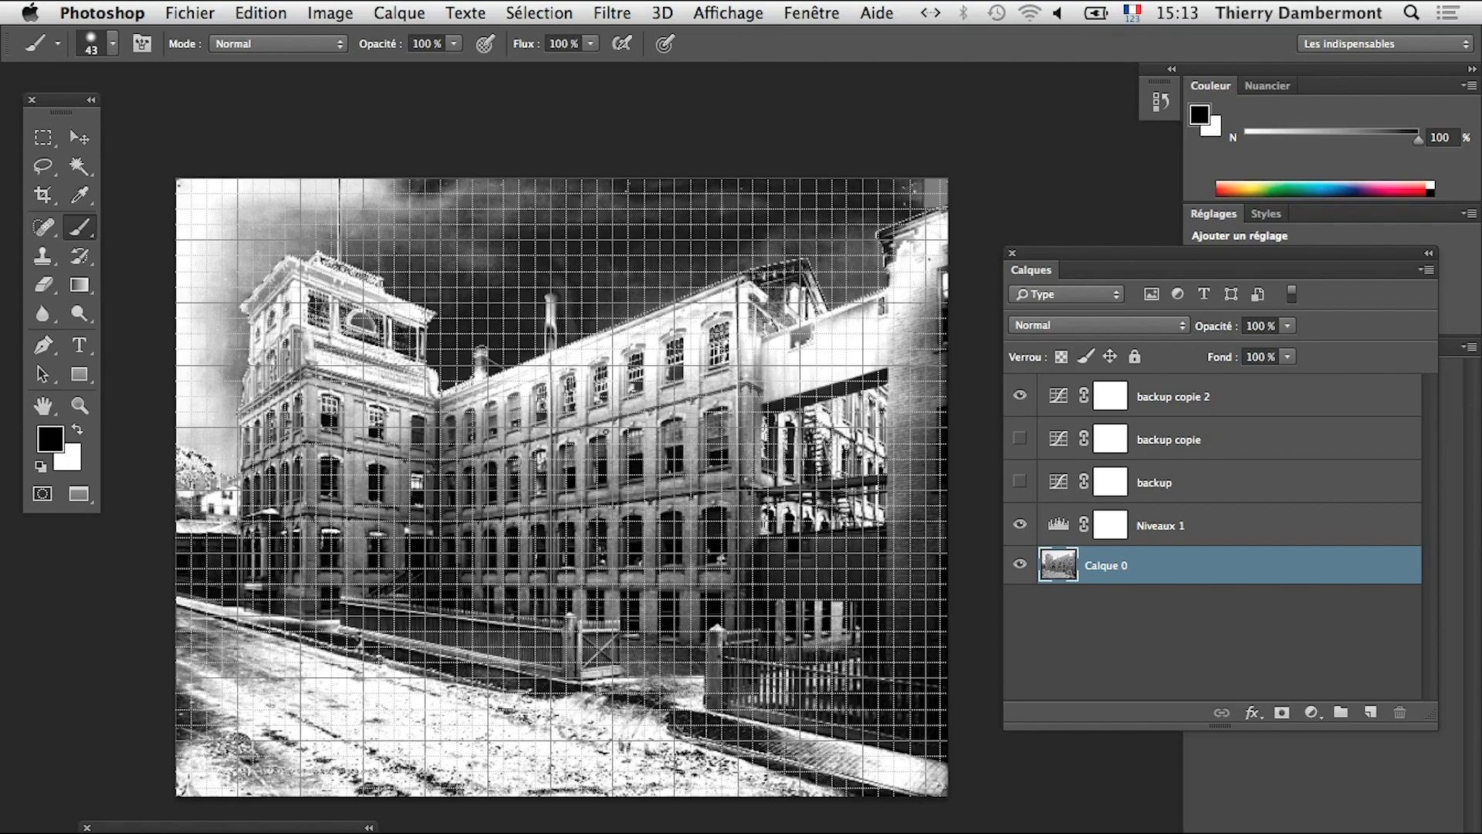
- Free-transform Calque 0, distorting its upper-left corner up and outward and its upper-right corner up and slightly inward, to about 103% width and height
click(378, 12)
click(371, 466)
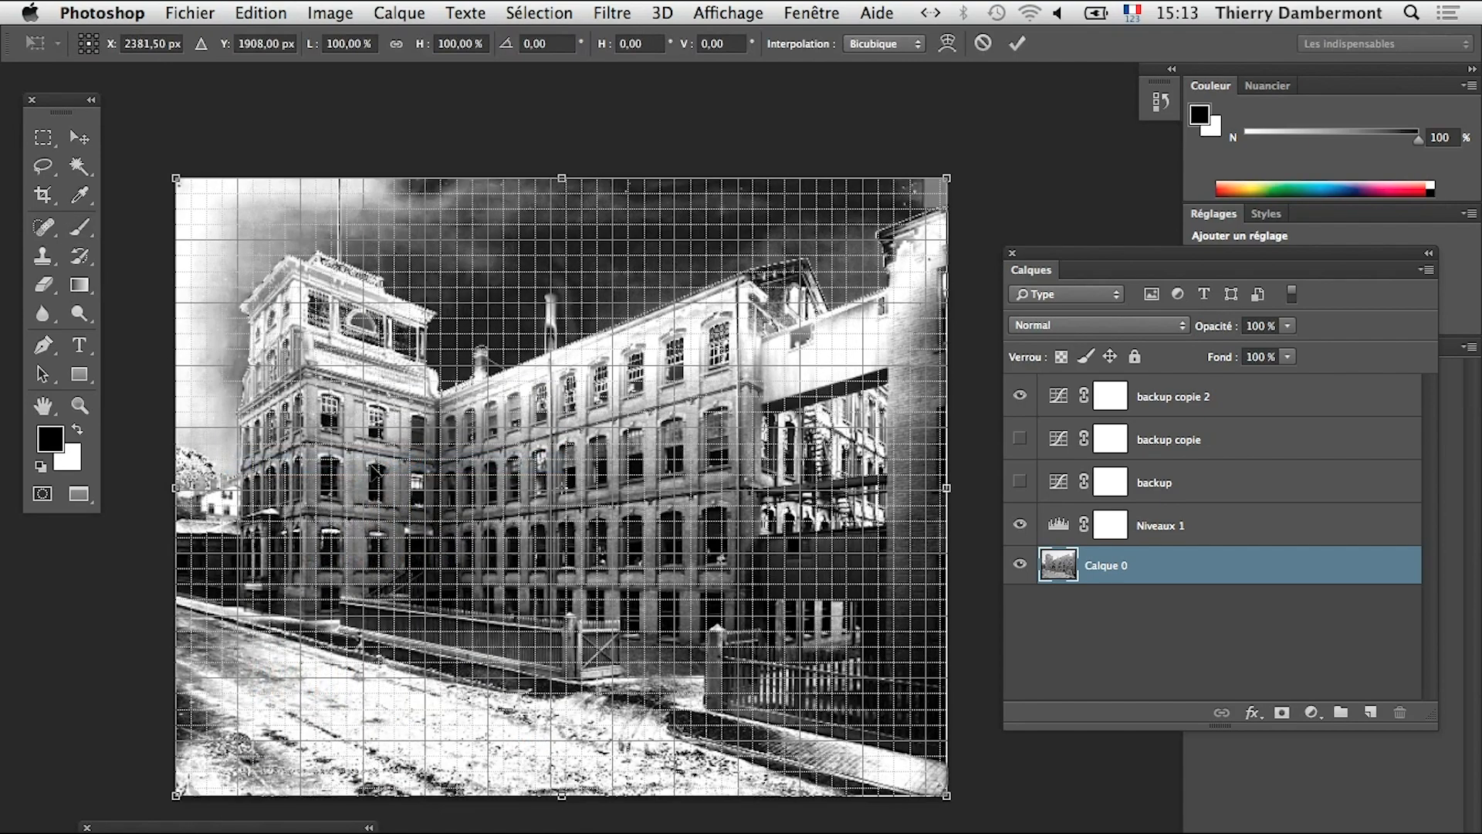
drag(177, 180, 139, 172)
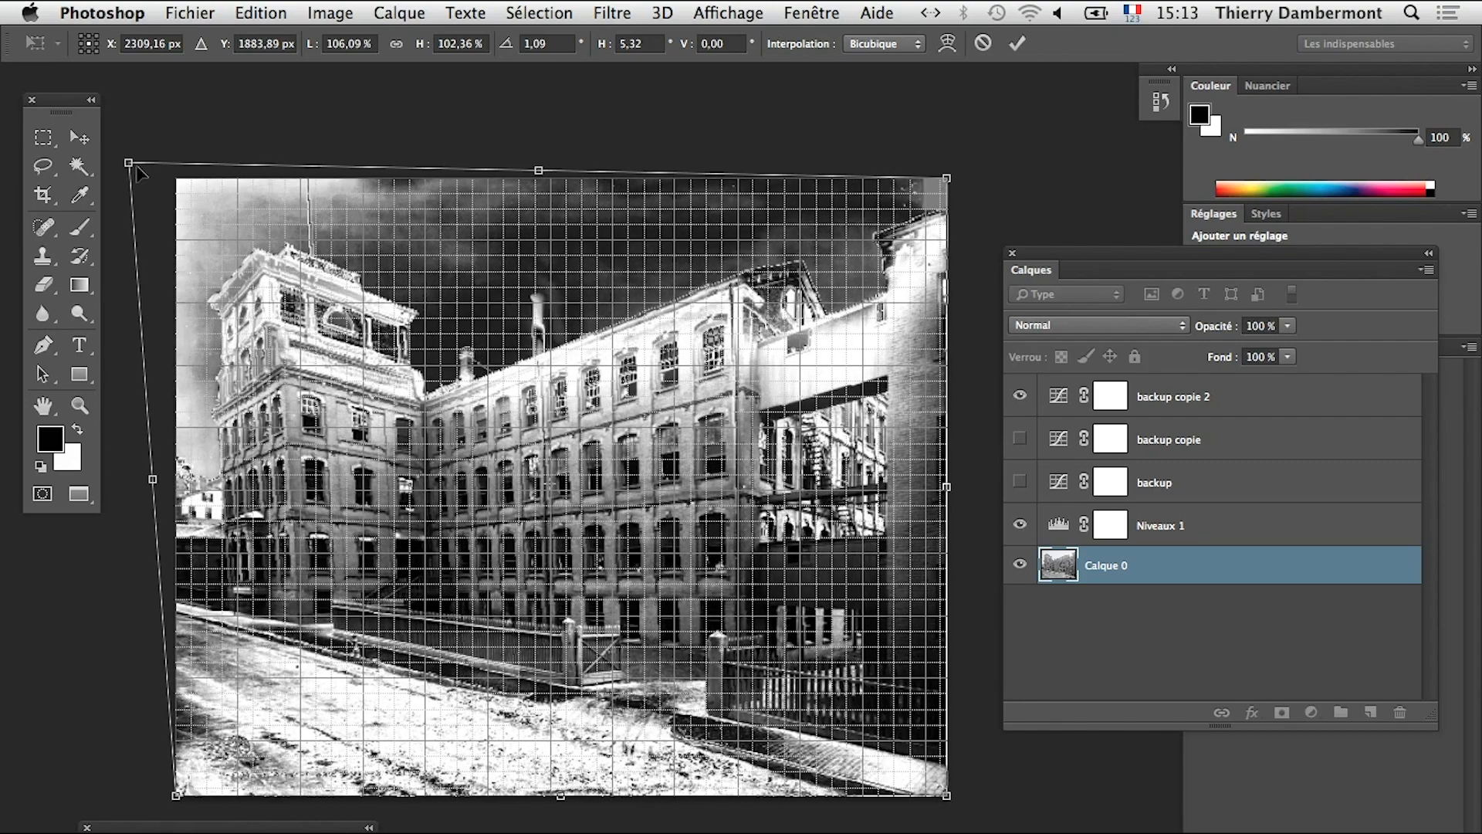
drag(947, 179, 991, 166)
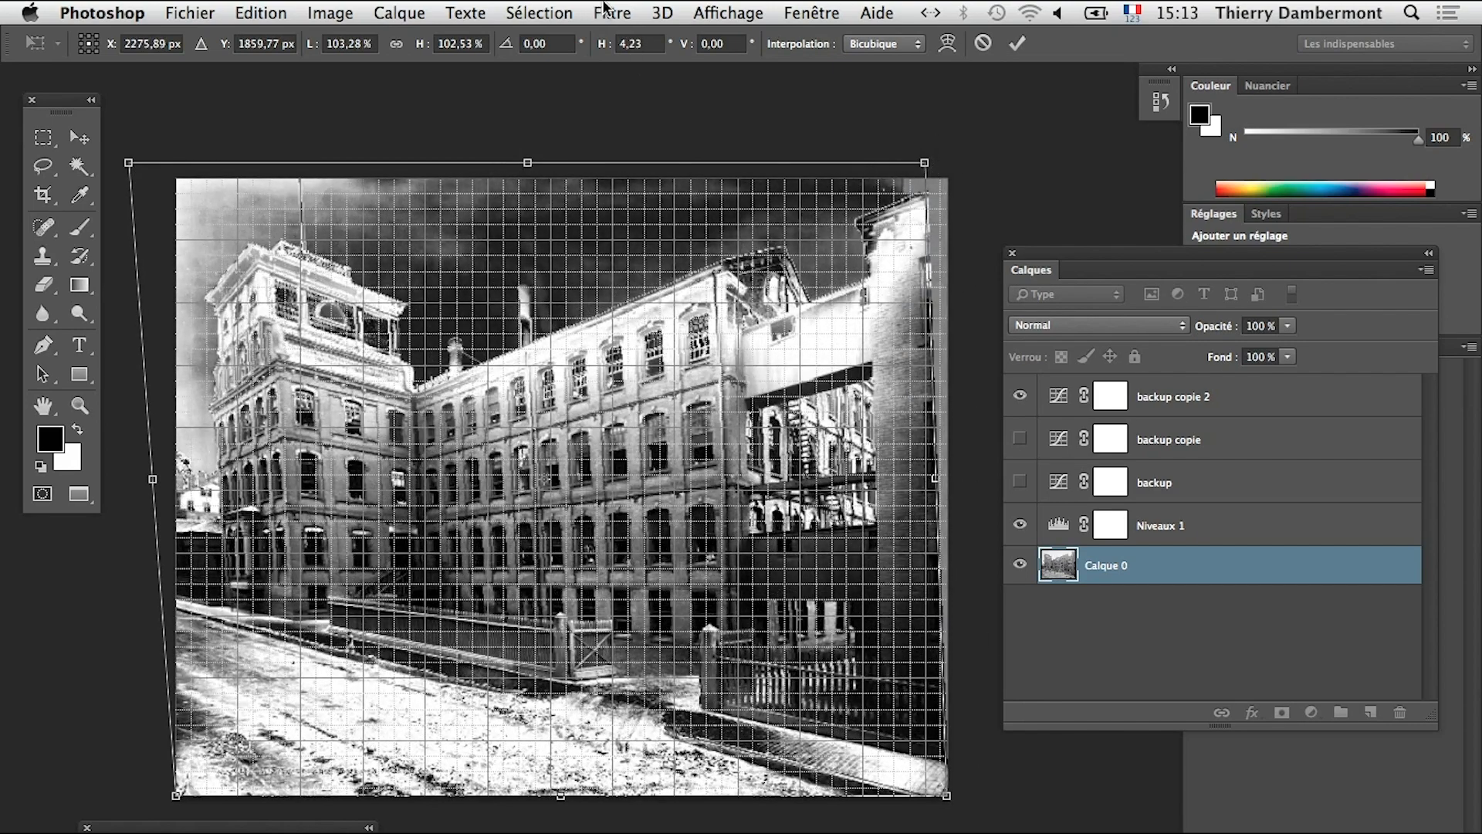
- Turn off snapping and nudge the upper-right transform corner of Calque 0 slightly inward and down
click(738, 13)
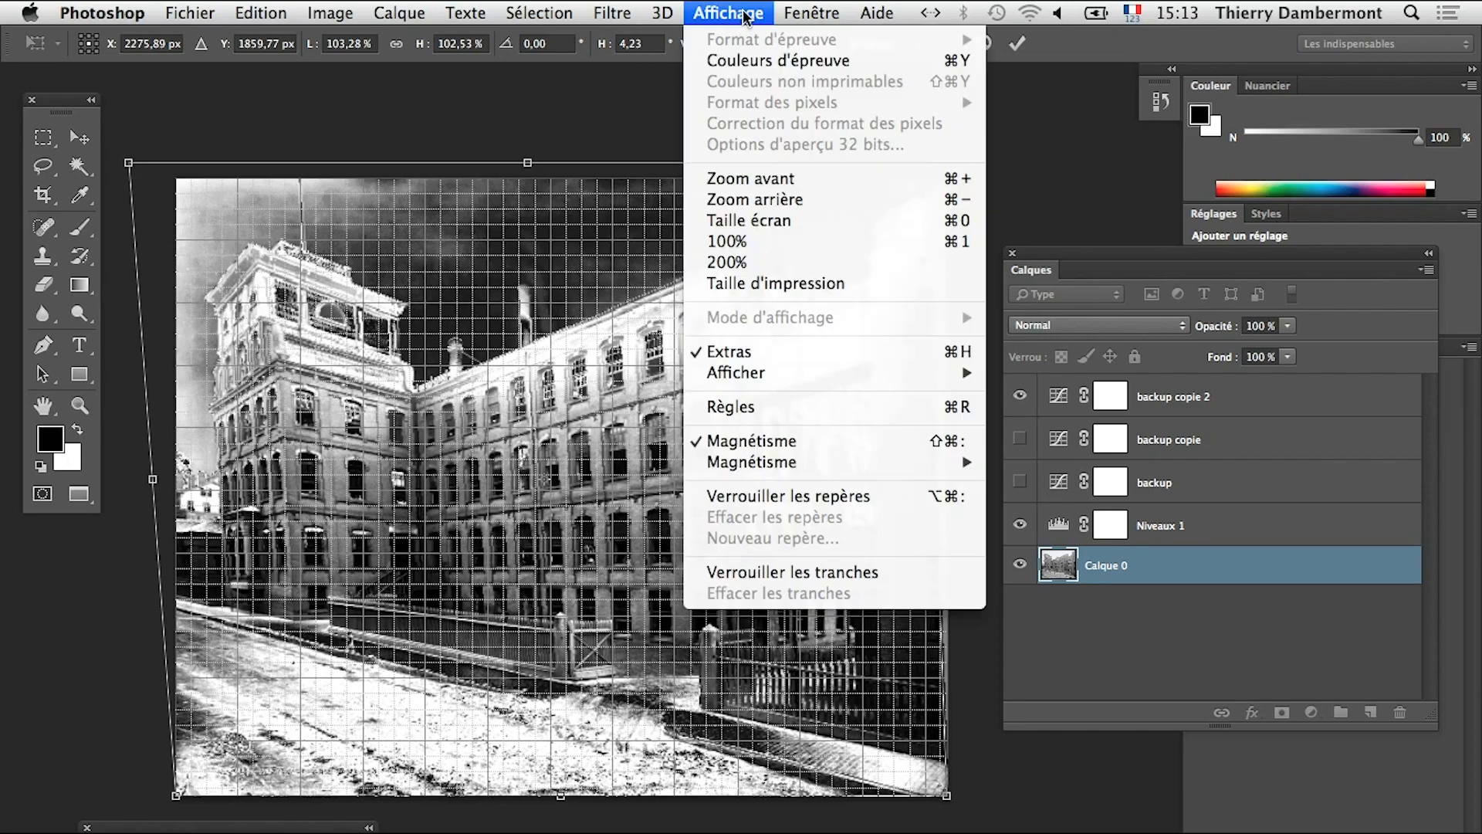
click(802, 441)
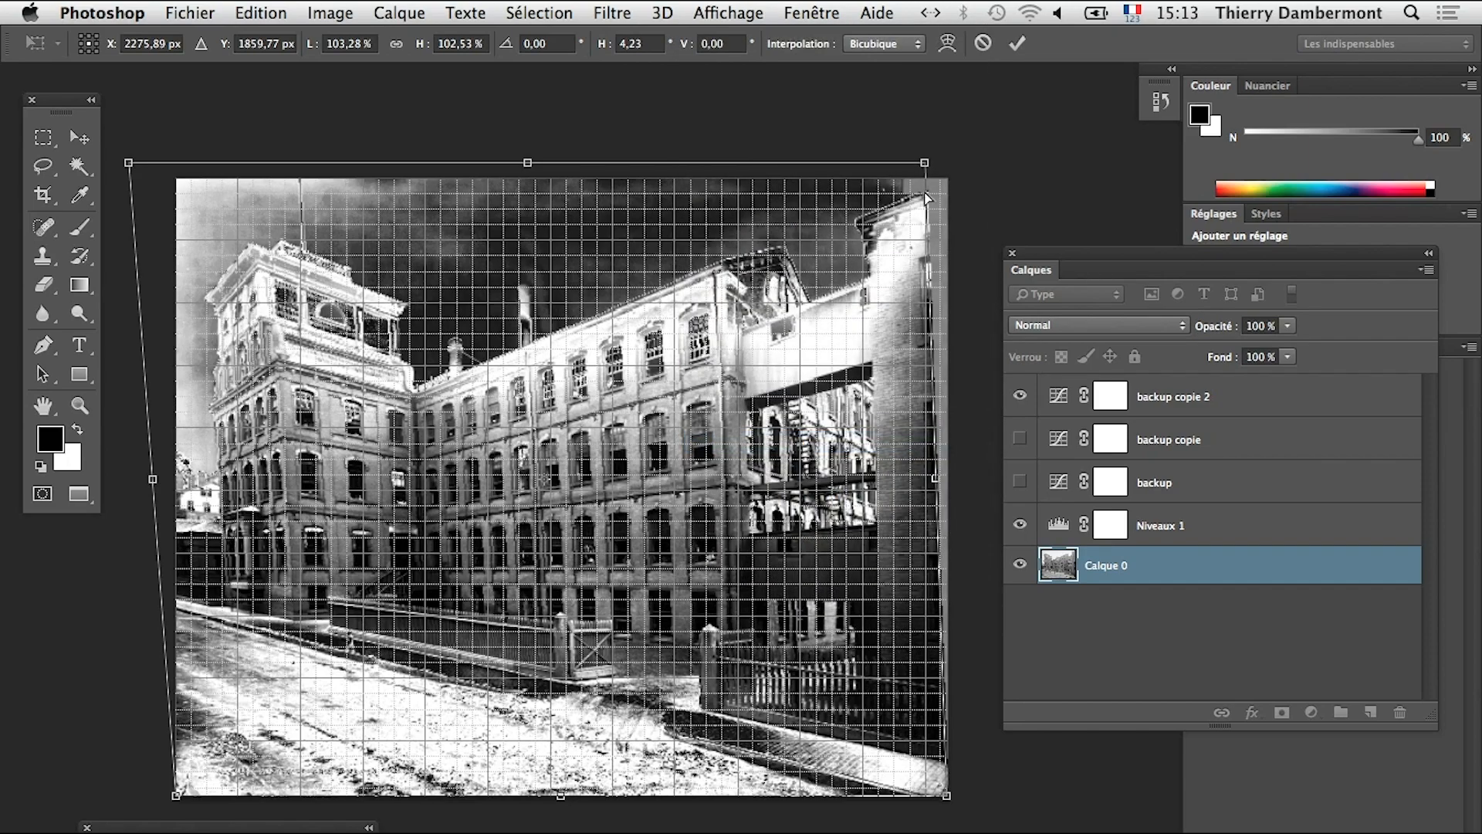
mouse_move(931, 164)
mouse_down()
mouse_move(1031, 133)
mouse_move(918, 166)
mouse_up()
click(728, 13)
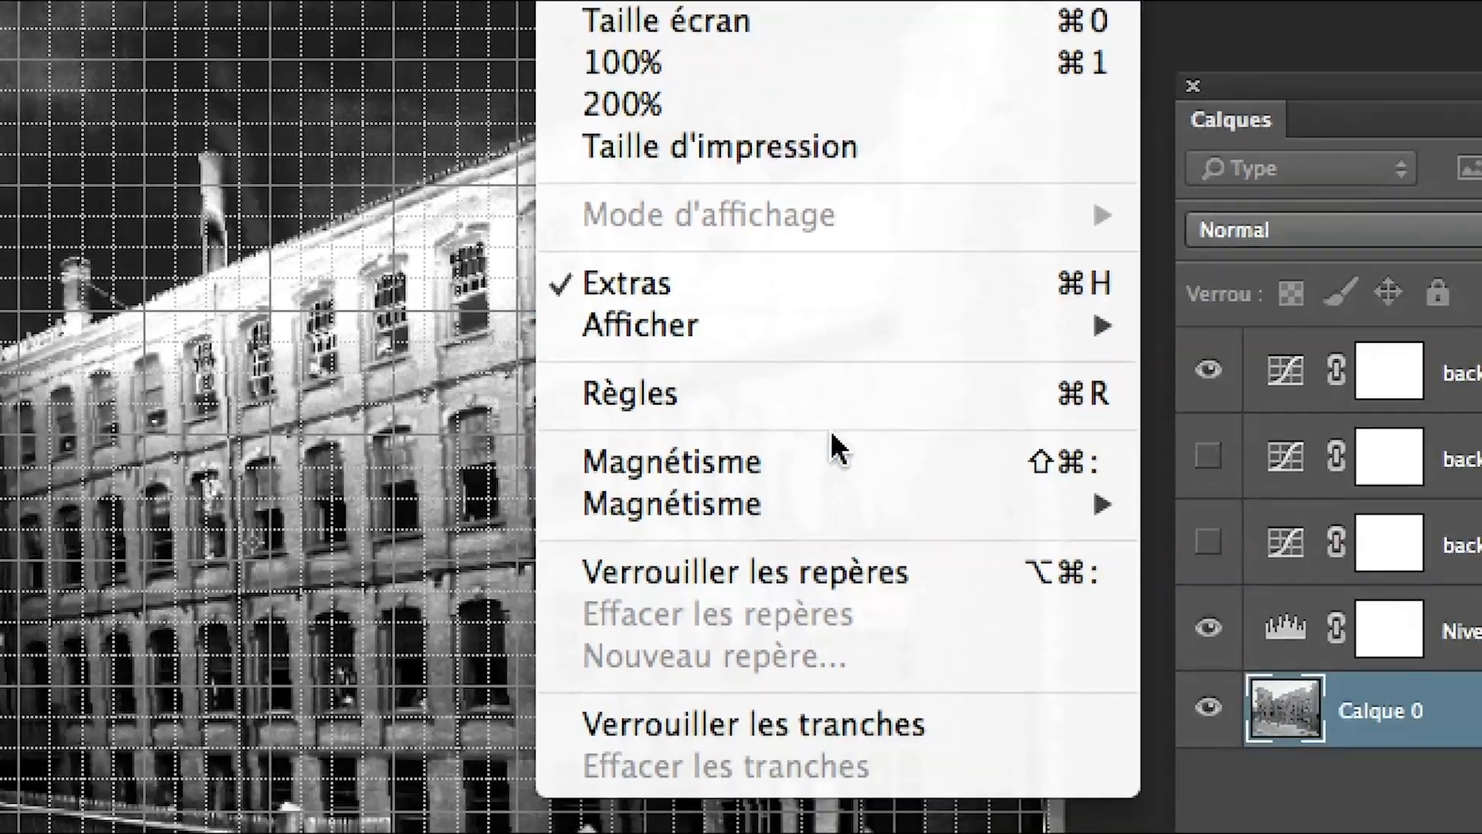
mouse_move(896, 479)
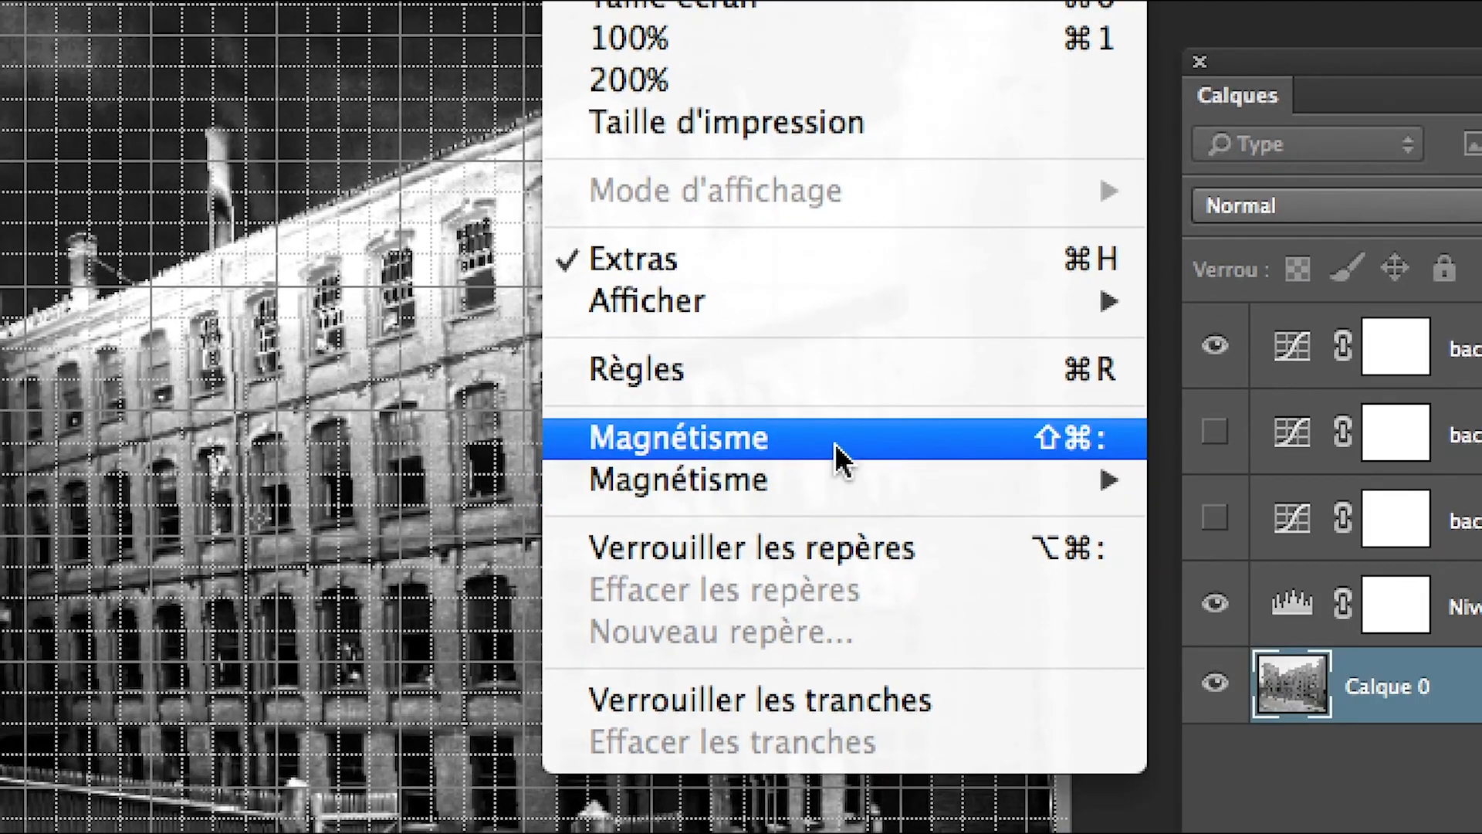
mouse_move(1065, 480)
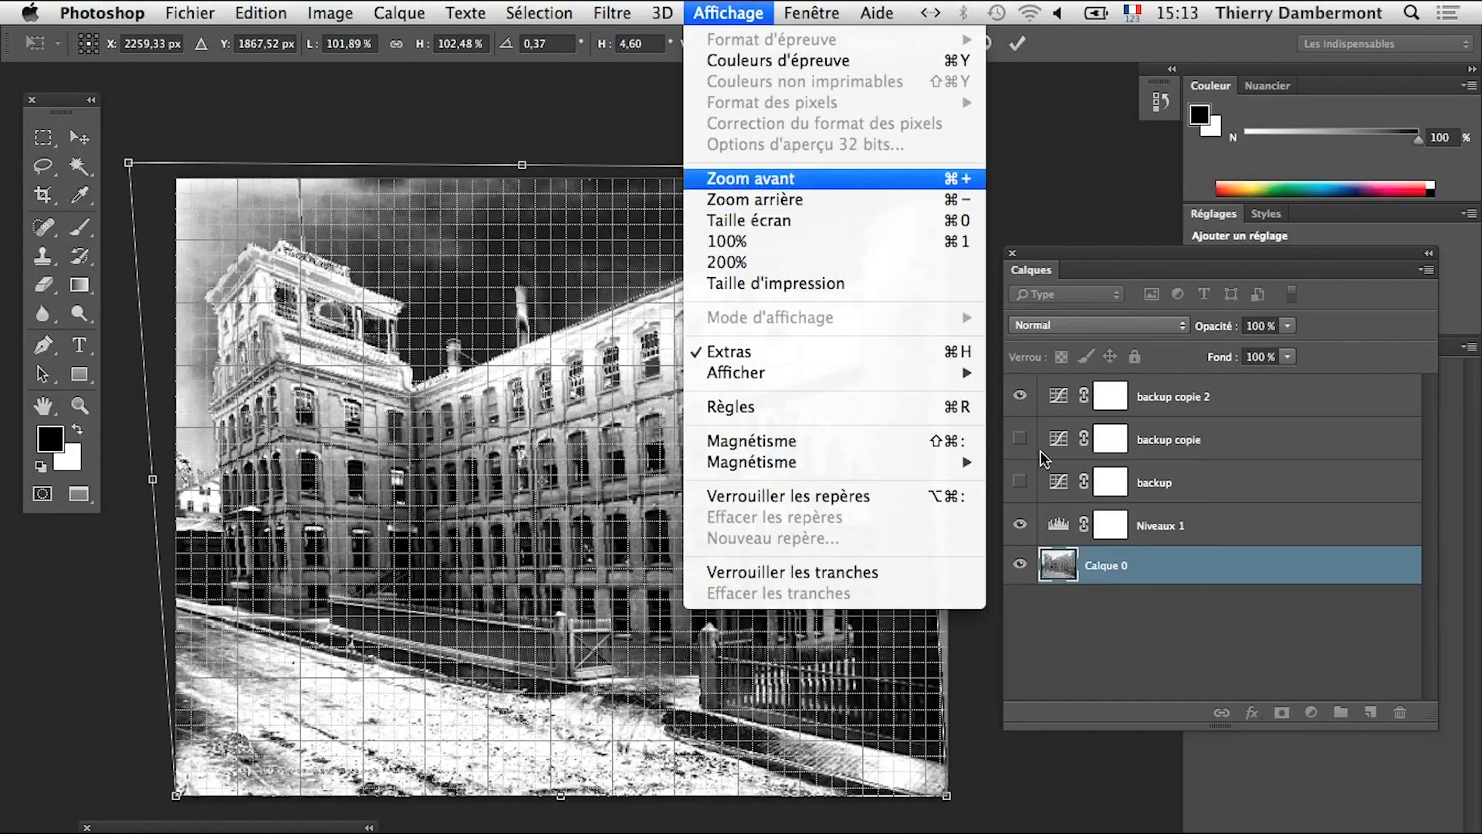
click(651, 97)
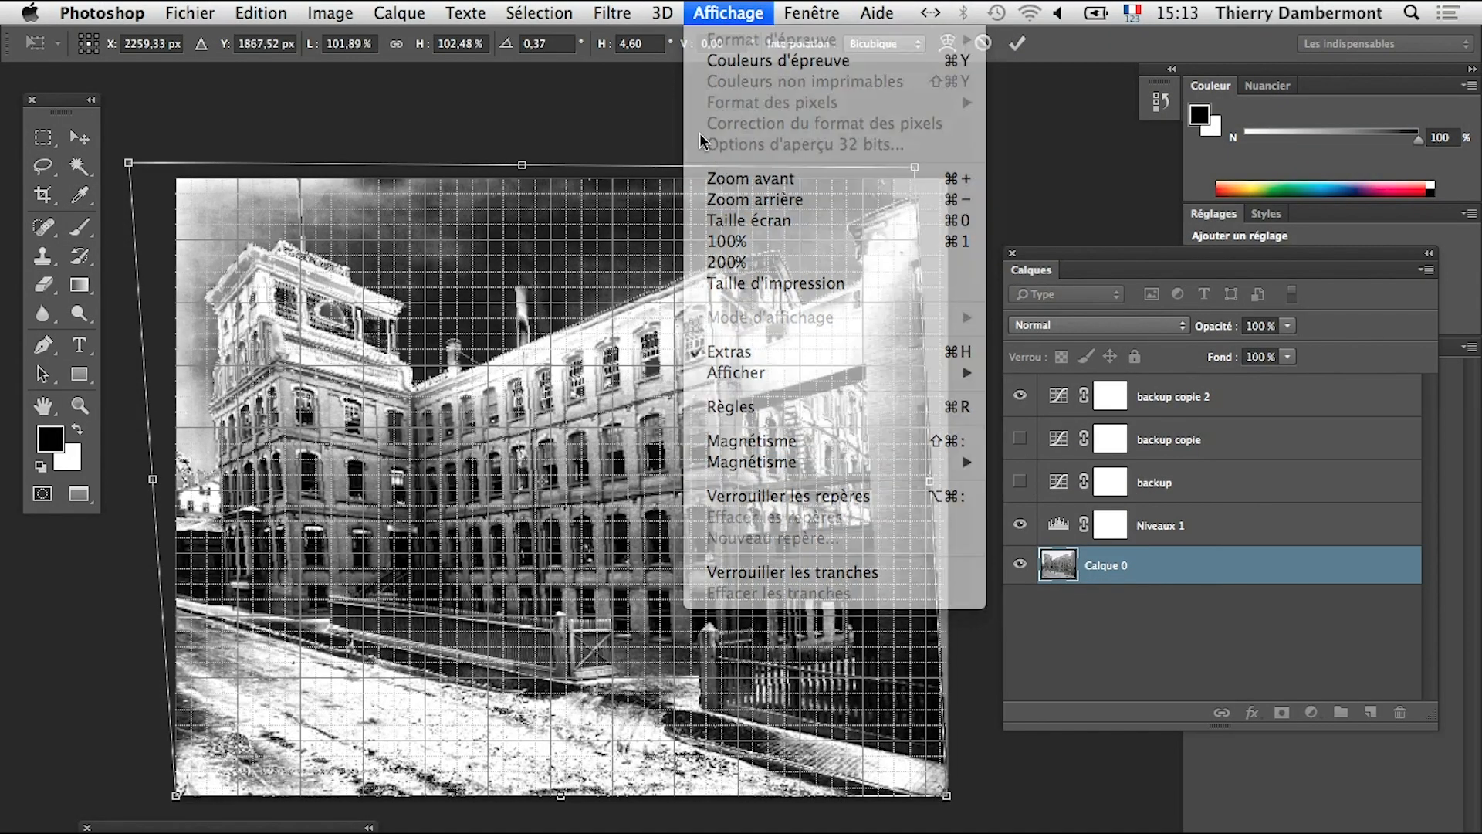
- Distort Calque 0's right corners outward, raise the upper-right one, return the upper-left to the canvas edge, and apply at about 108% width and 120% height
scroll(679, 459, down, 2)
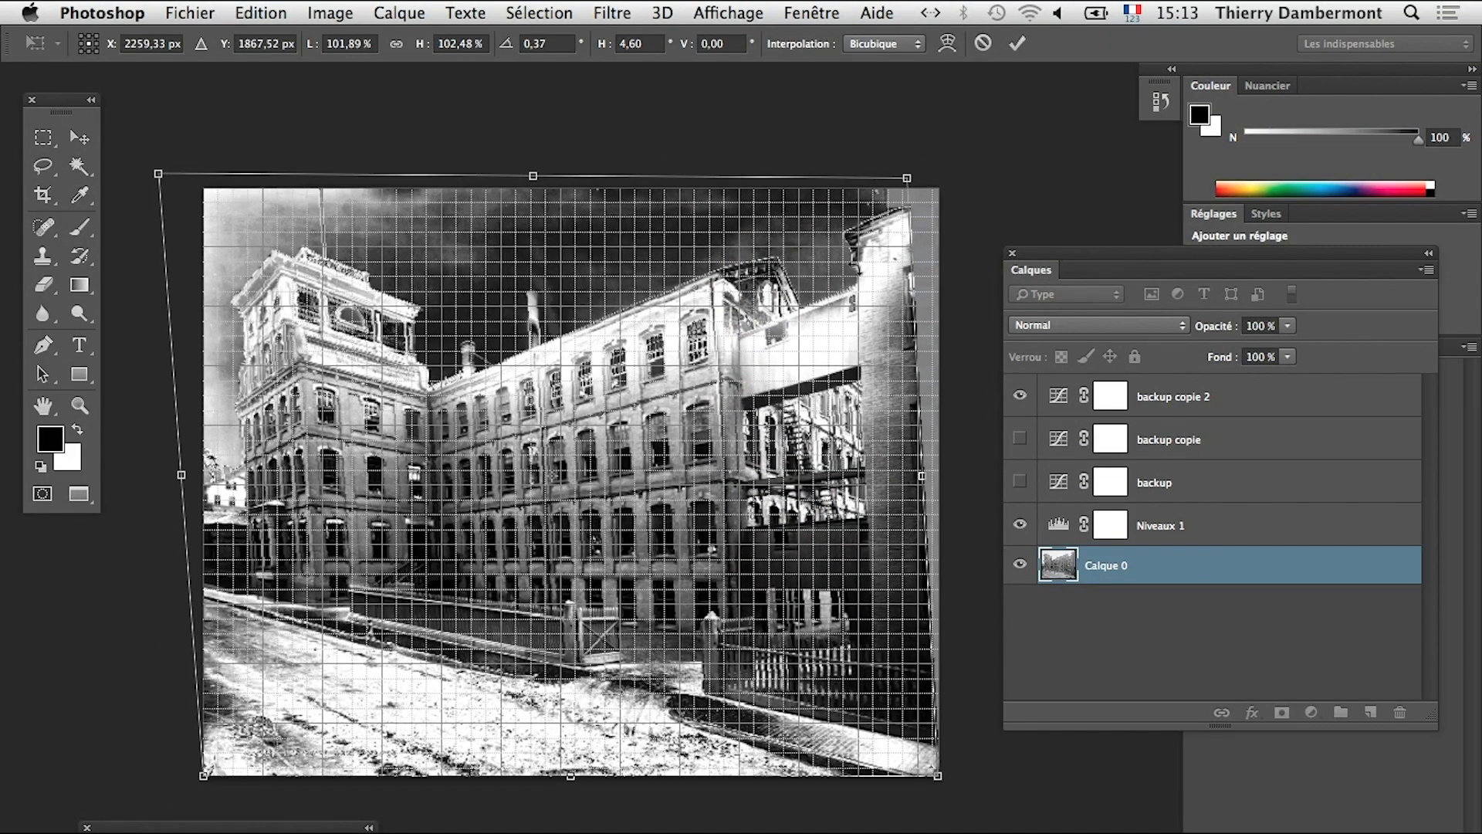
drag(916, 184, 979, 151)
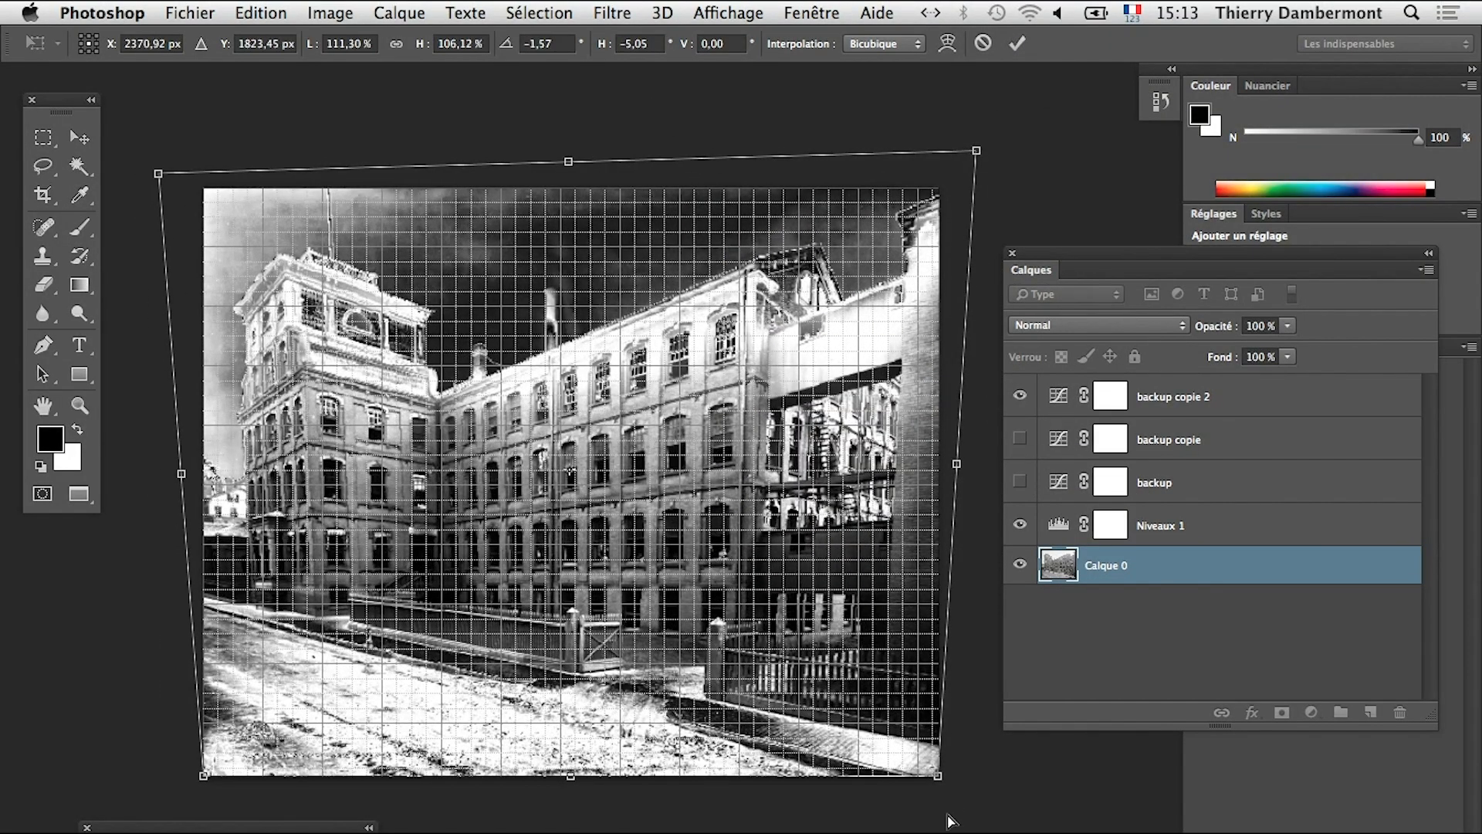
drag(938, 775, 979, 787)
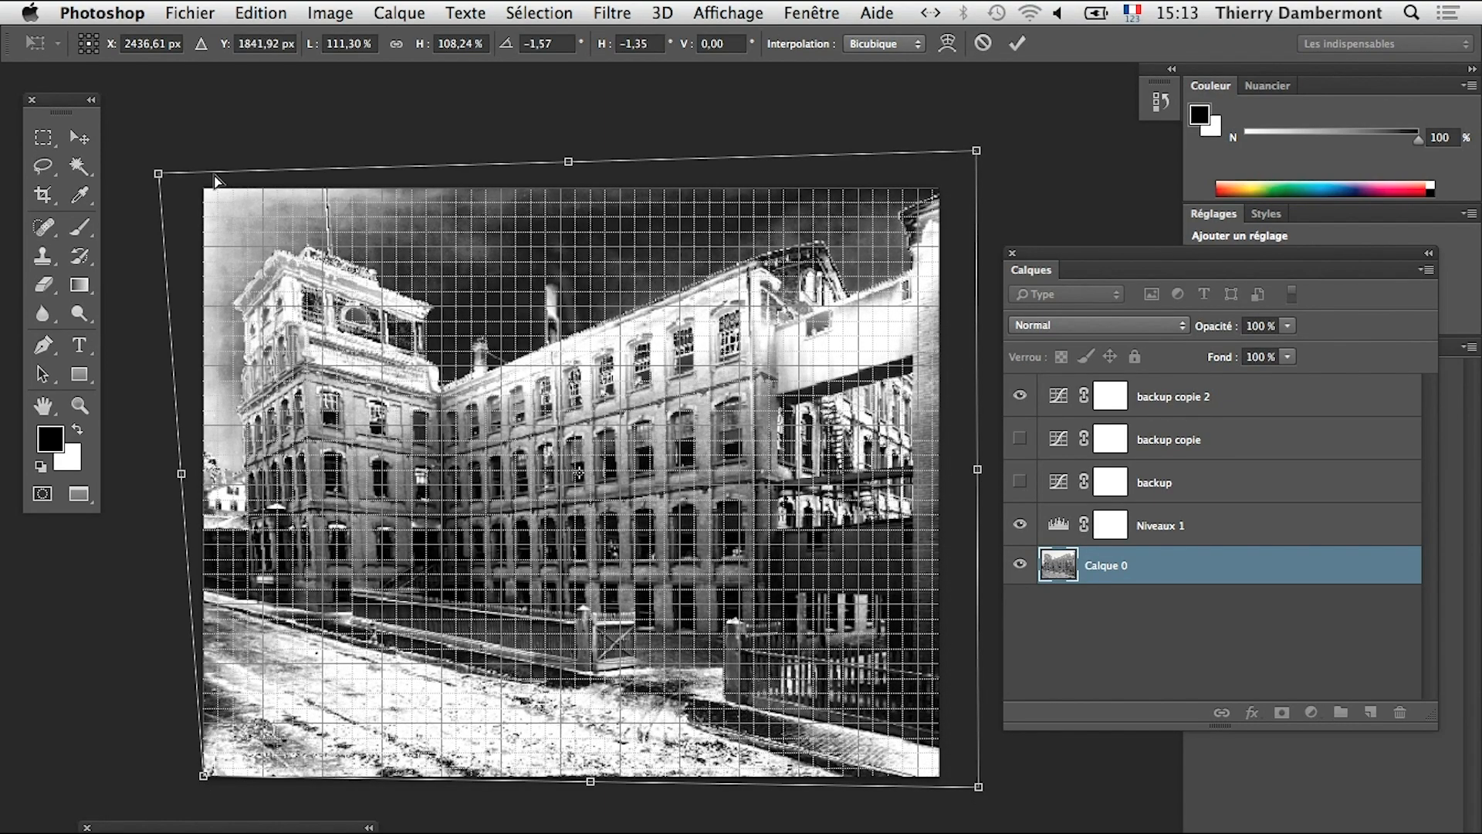
drag(159, 174, 202, 187)
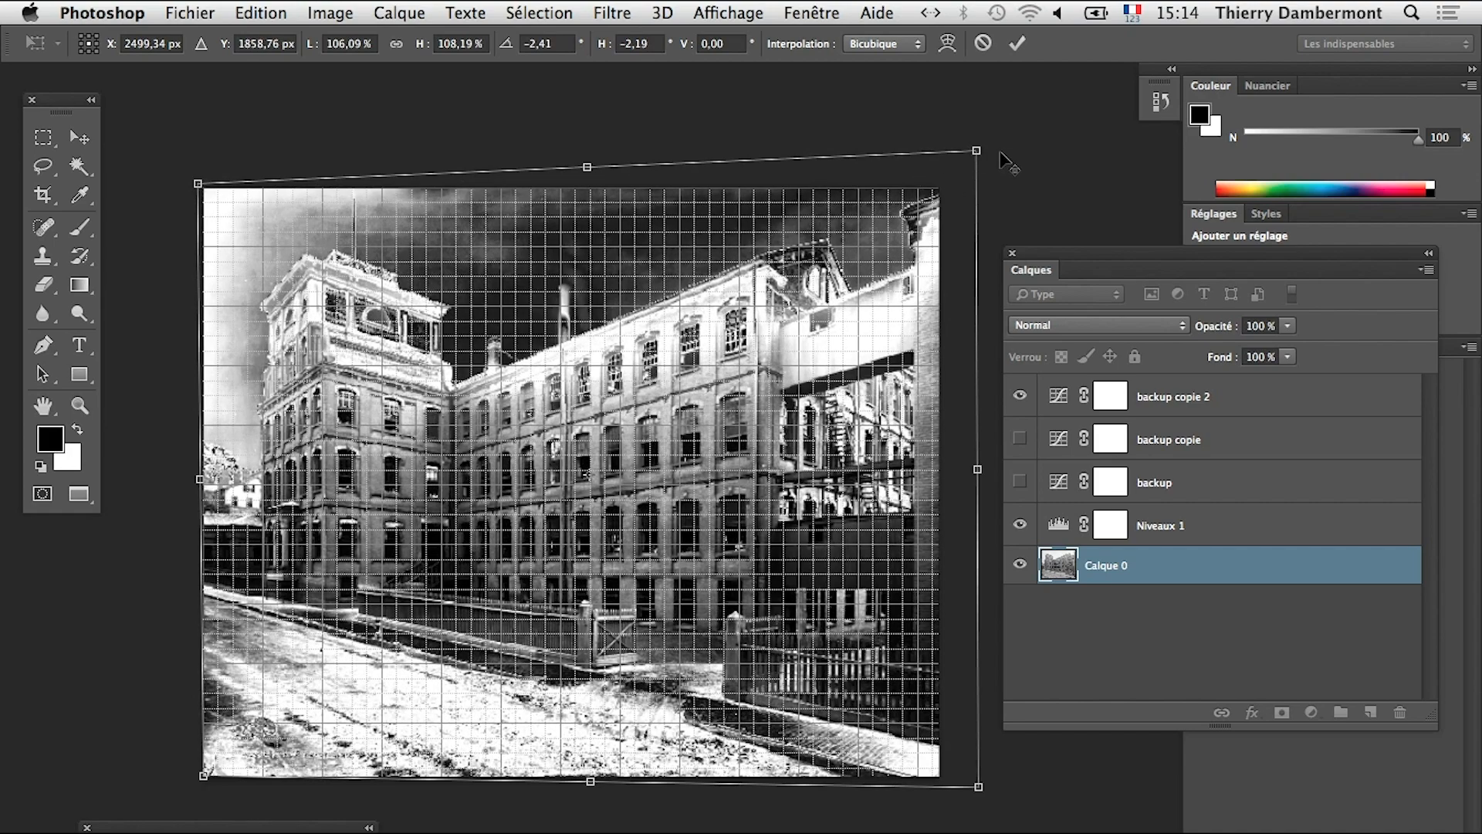
scroll(896, 294, down, 1)
drag(958, 196, 962, 139)
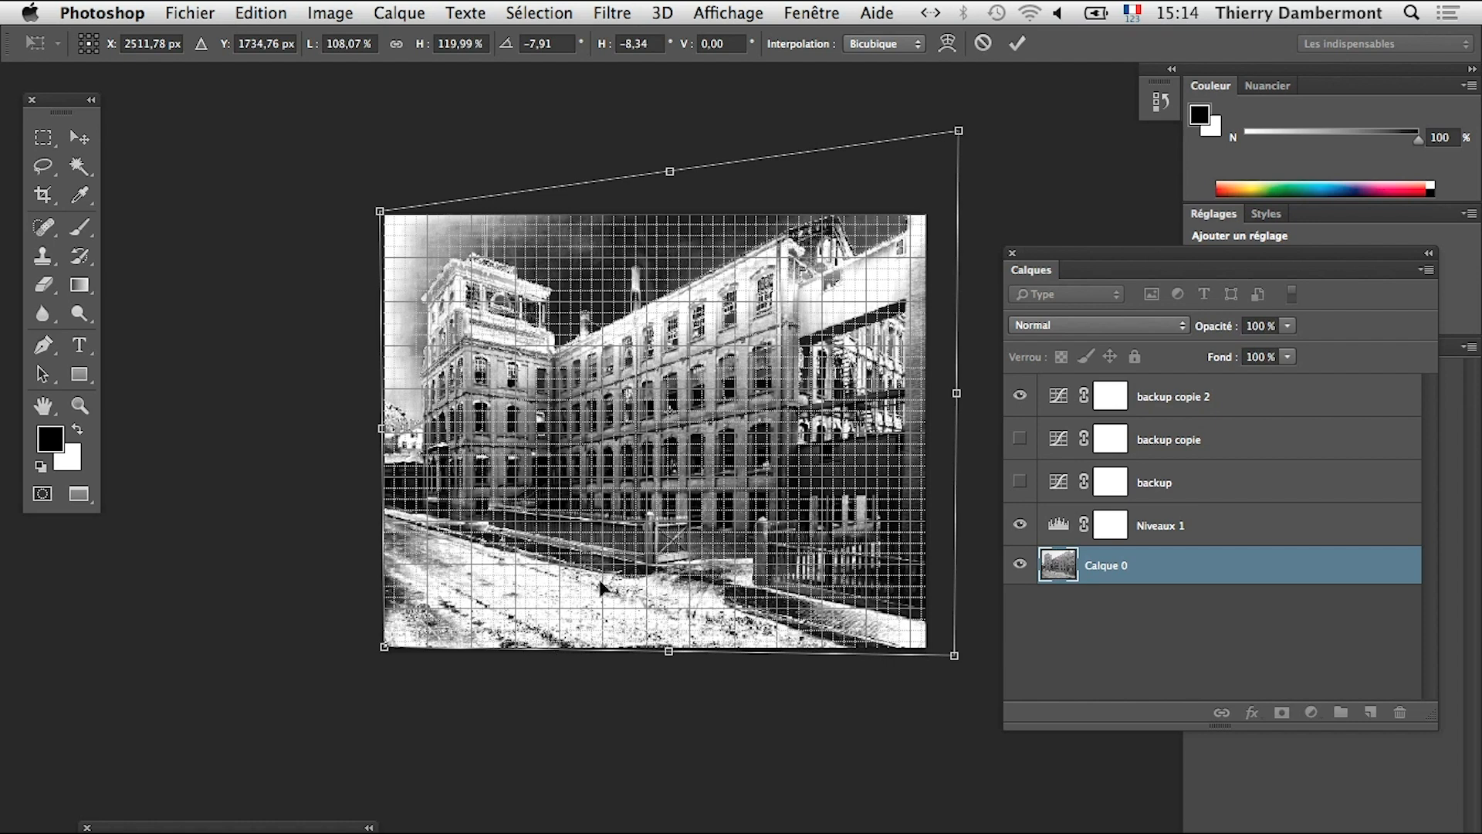
key(Escape)
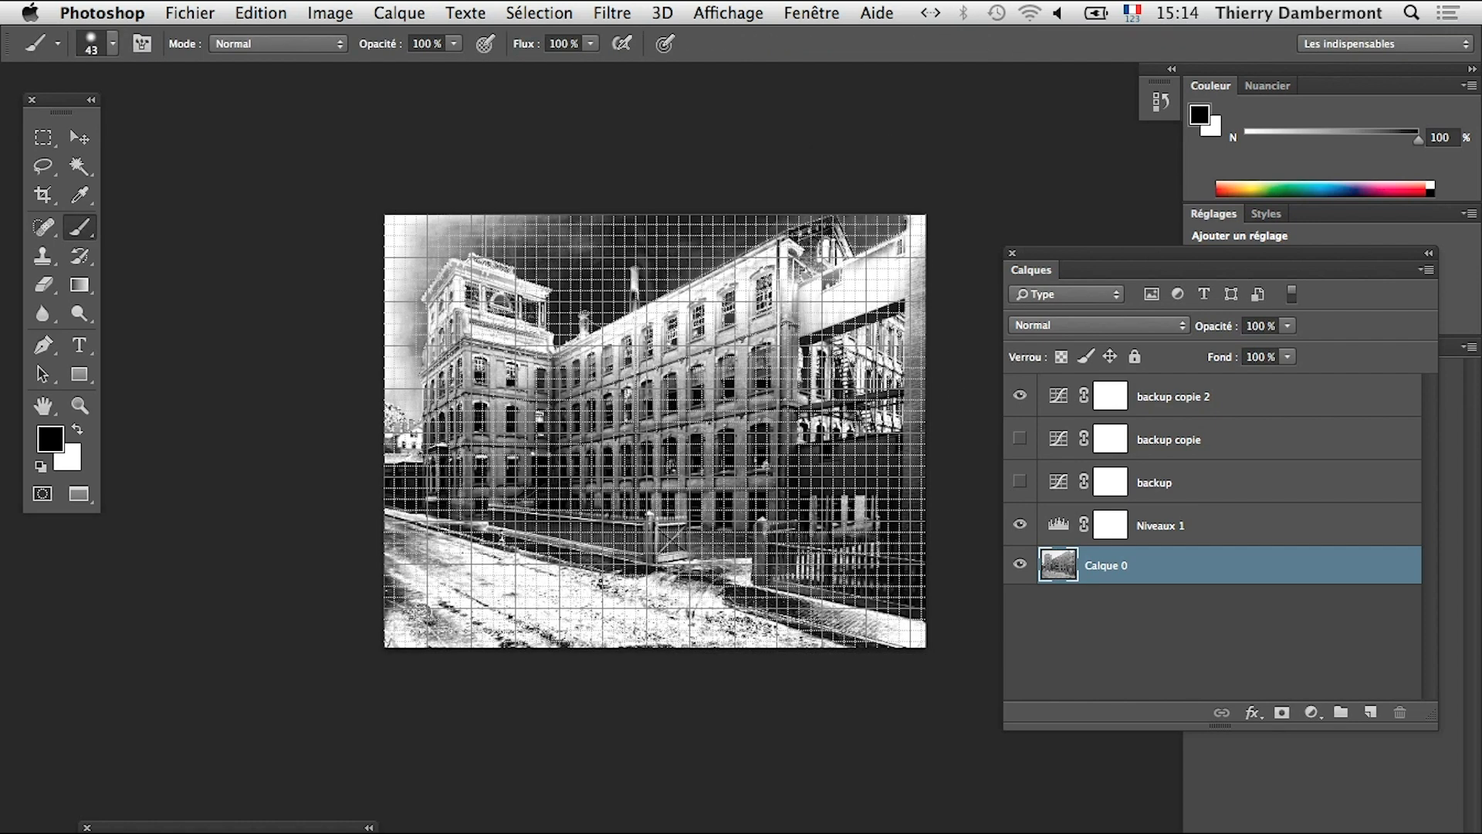
- Hide the grid over the Smith and Wesson image
click(728, 12)
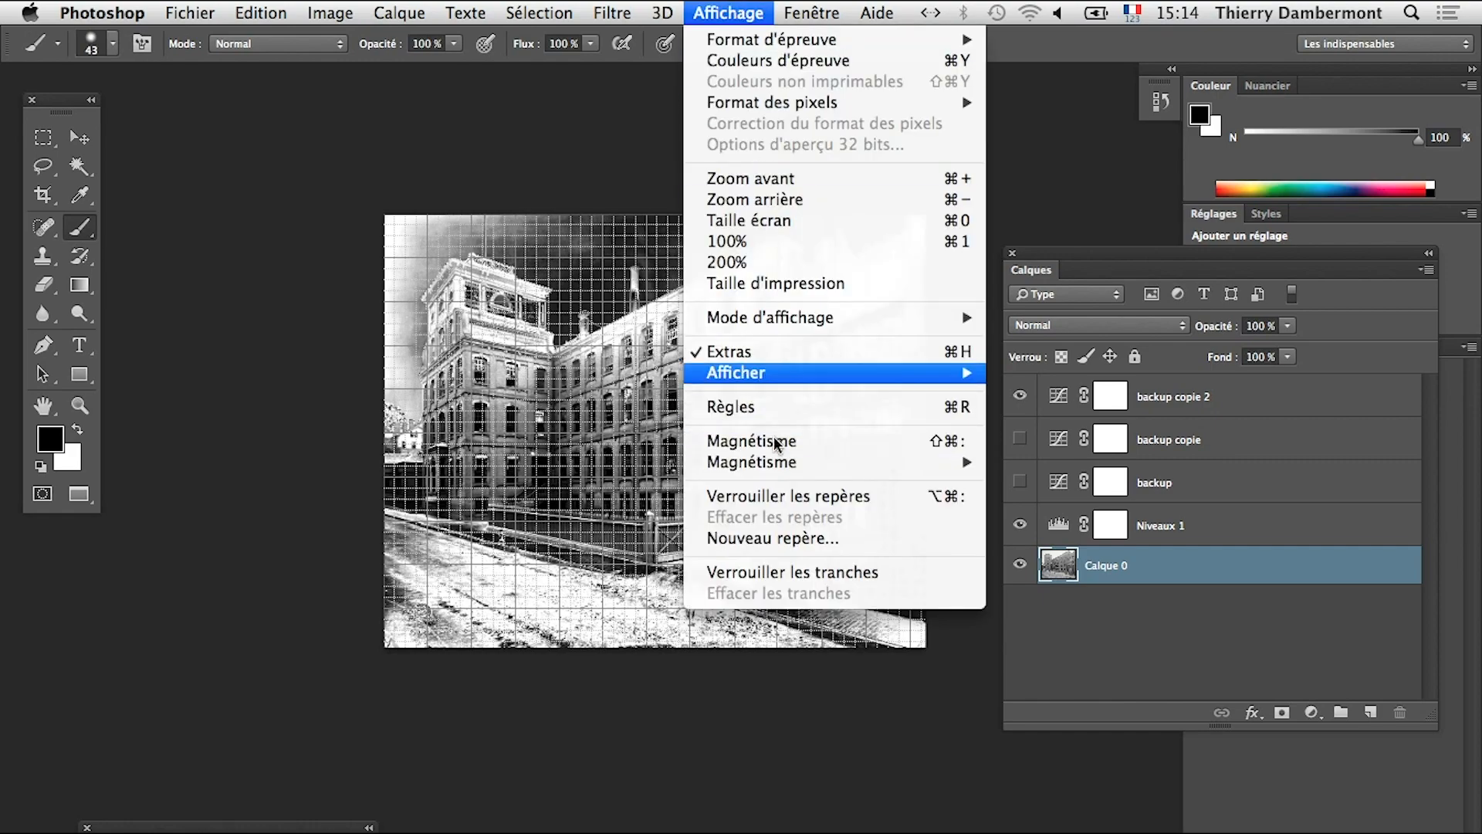
mouse_move(788, 373)
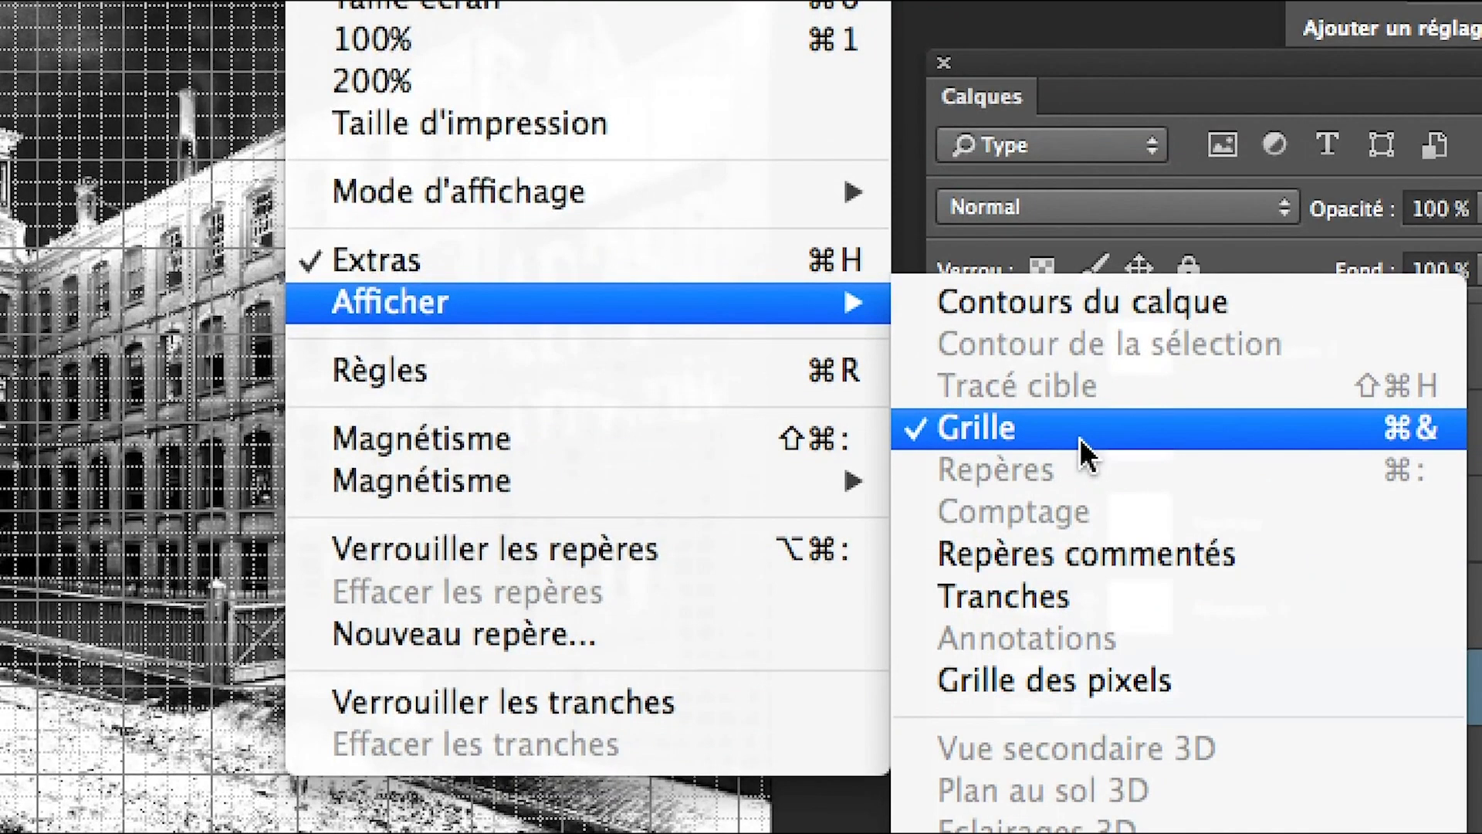
click(1081, 440)
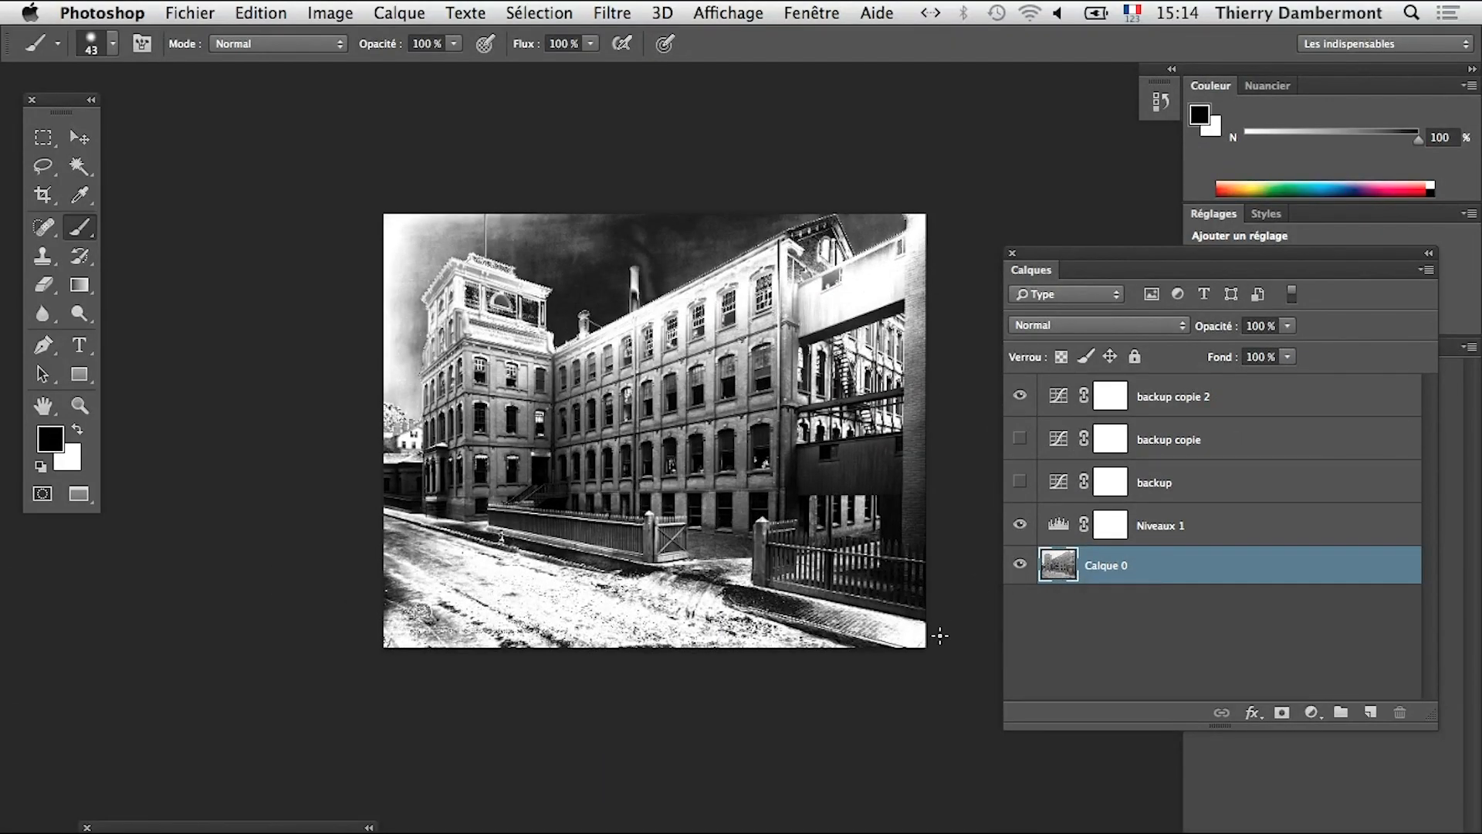
- Save the image with its layers as Smith_and_wesson_factory-1908-solarisation-et-rectif-perspect.psd in PS-2014-09-02, keeping maximum compatibility
click(190, 12)
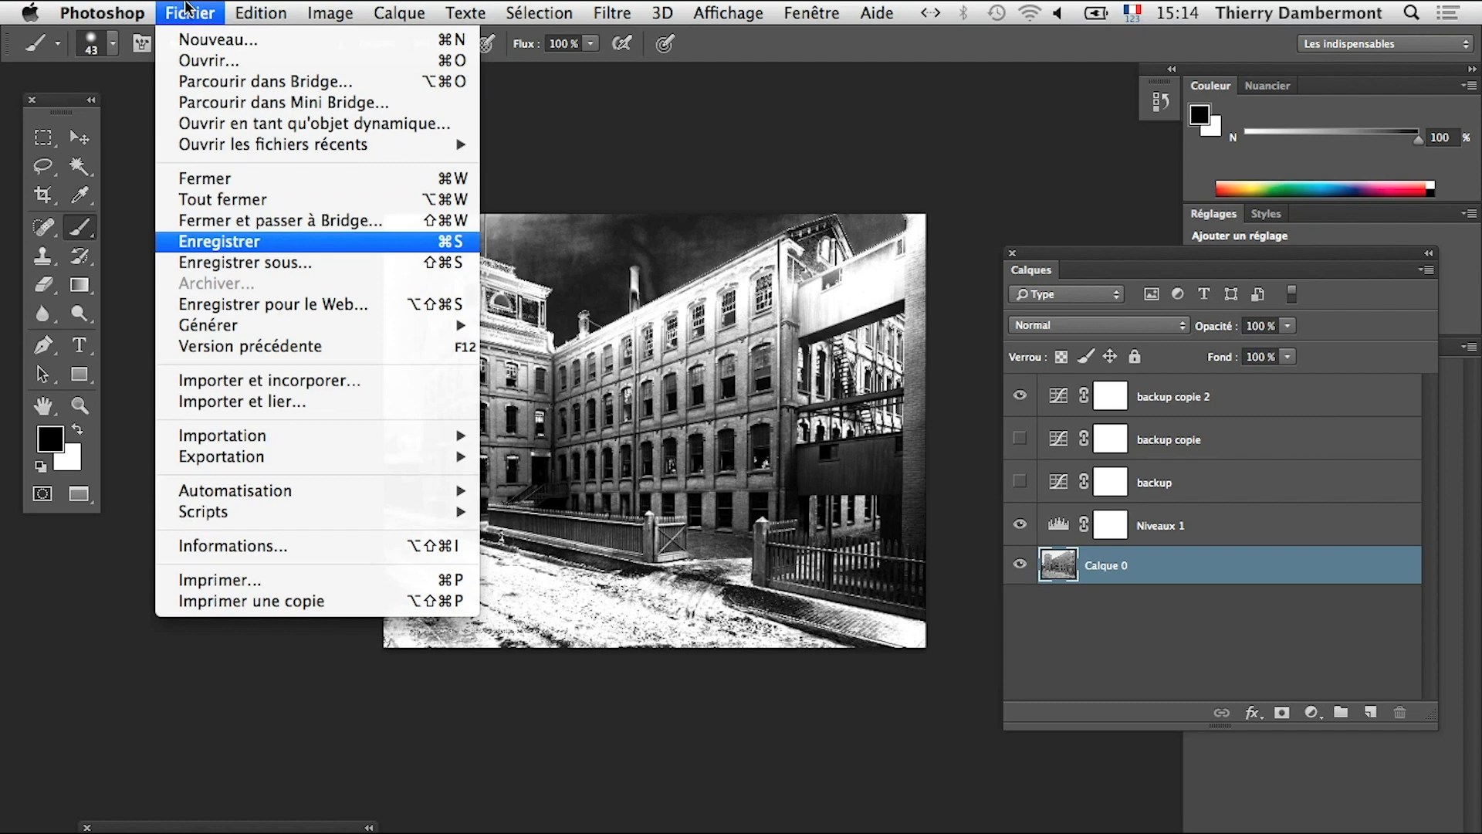
click(254, 262)
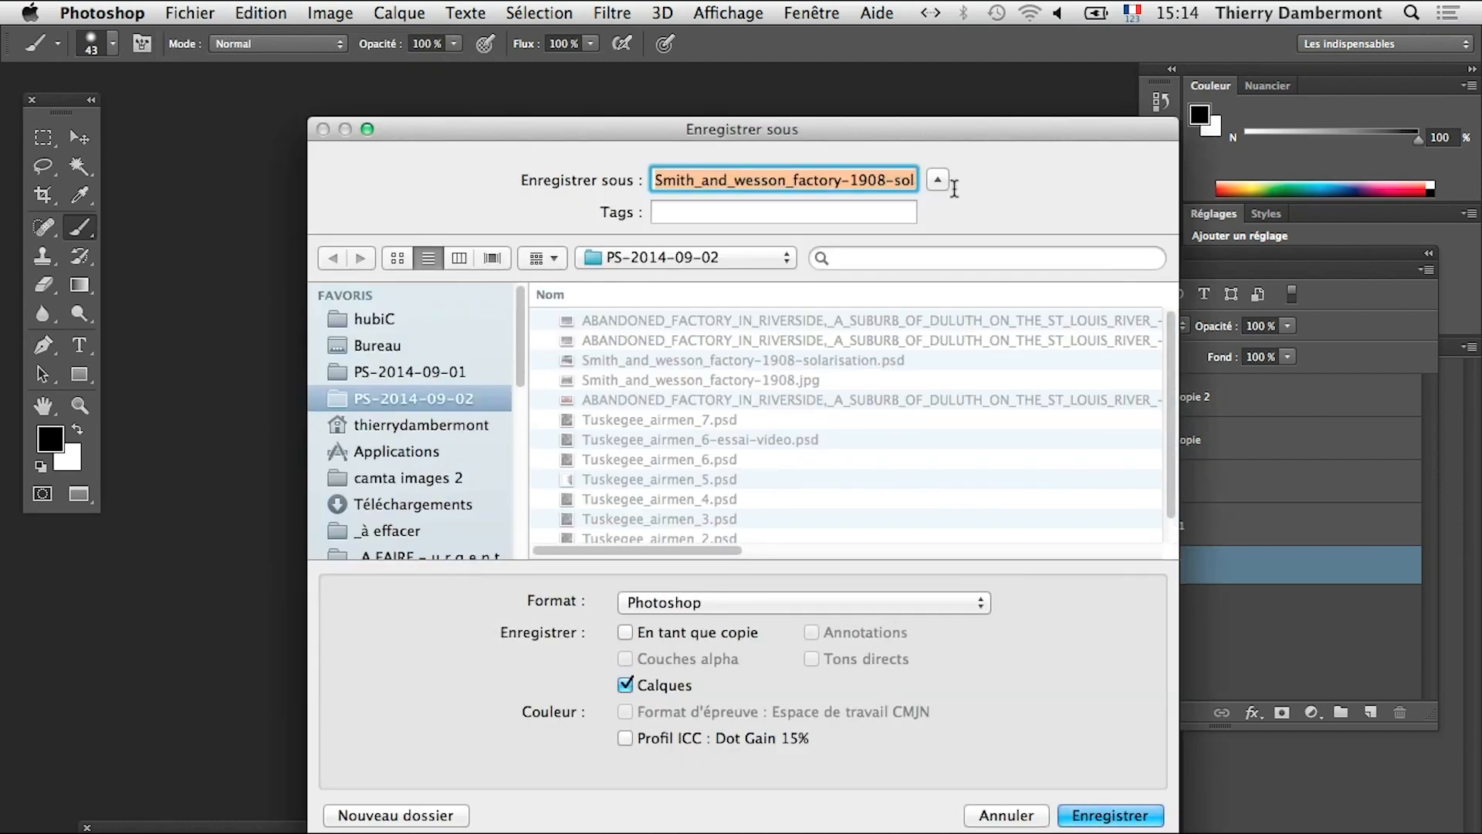
click(901, 182)
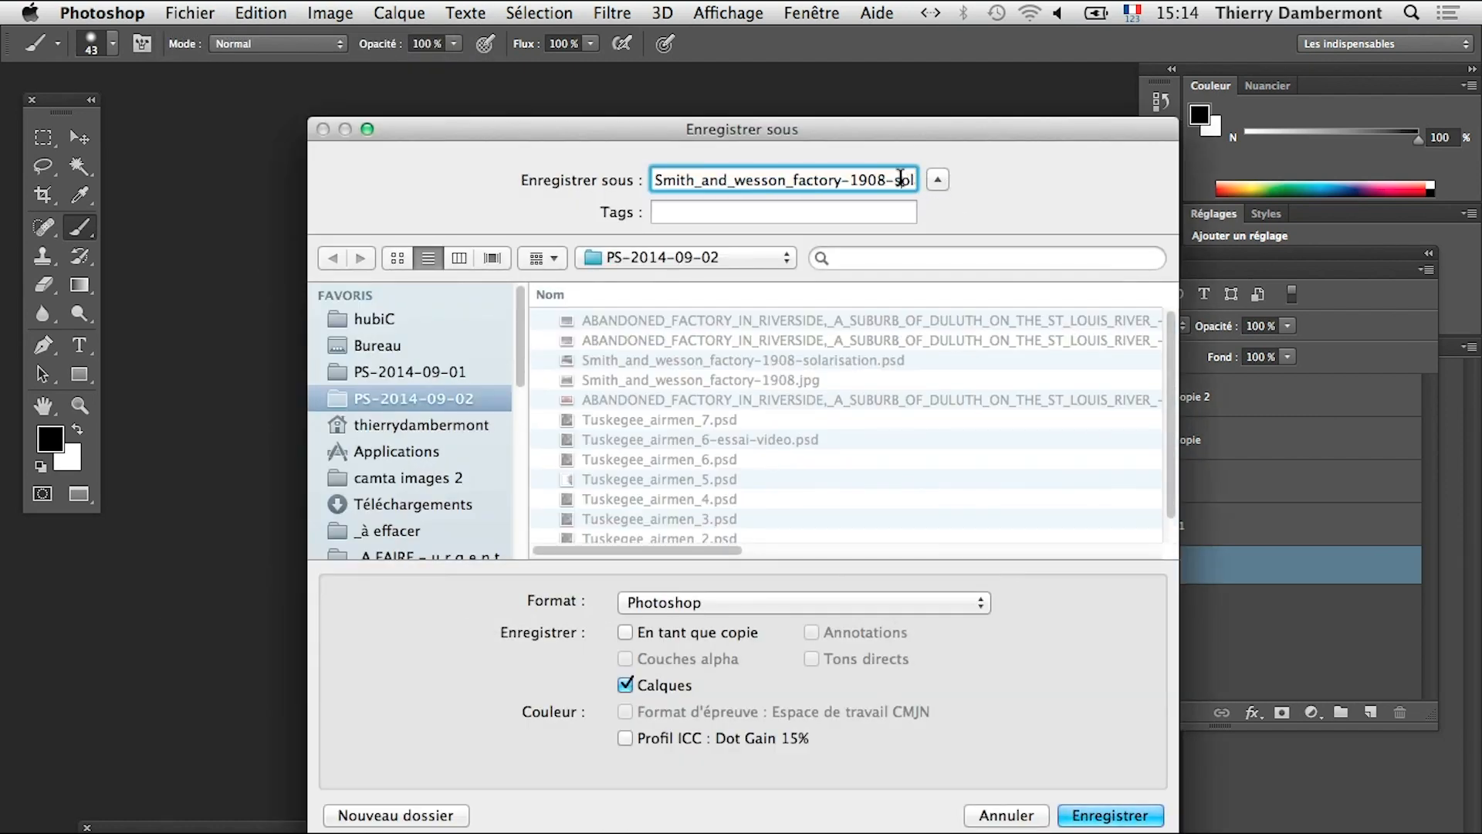
key(Down)
key(Left)
key(Left)
key(Left)
key(Left)
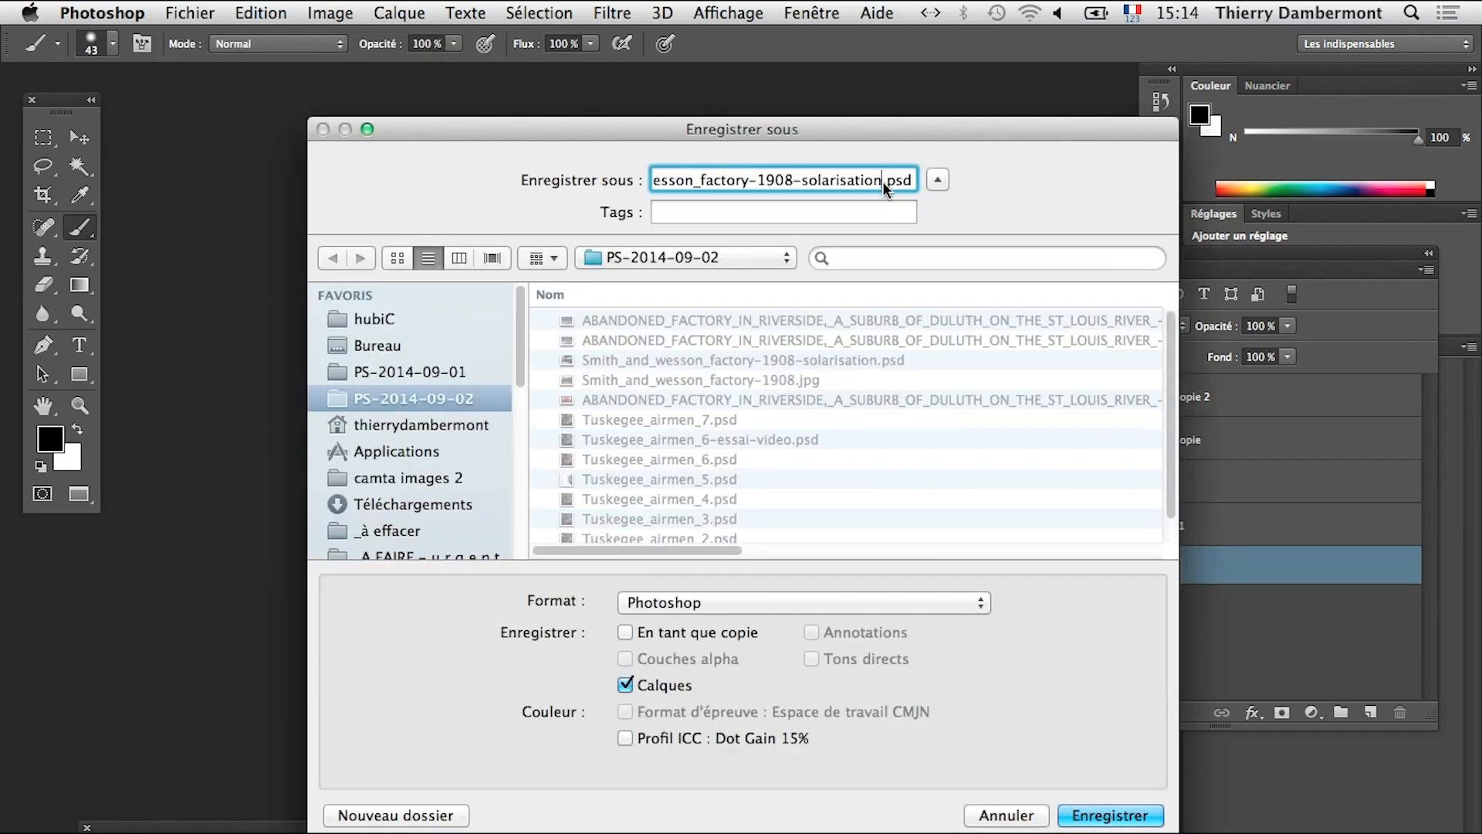
text(-)
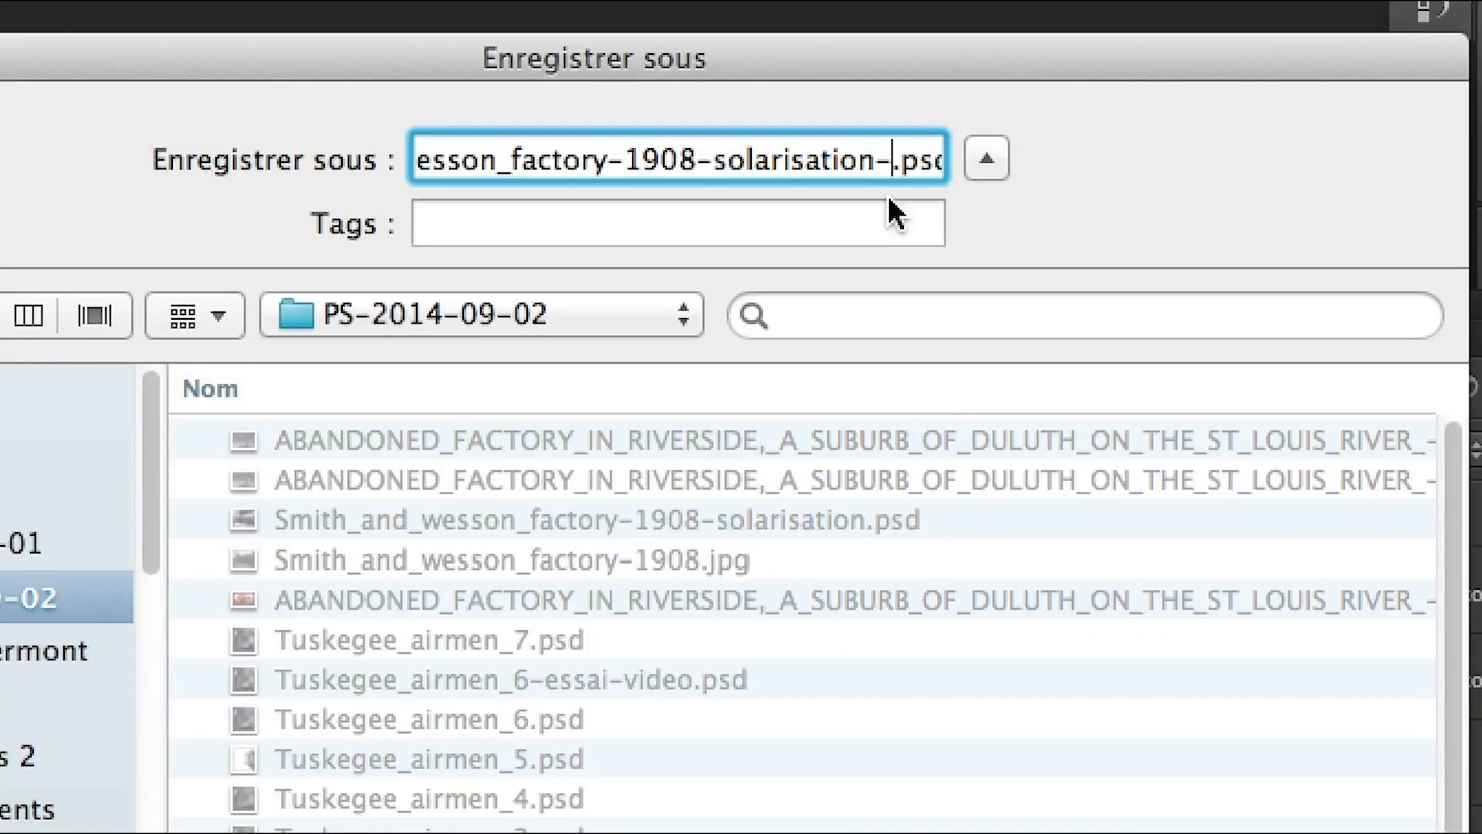
text(et)
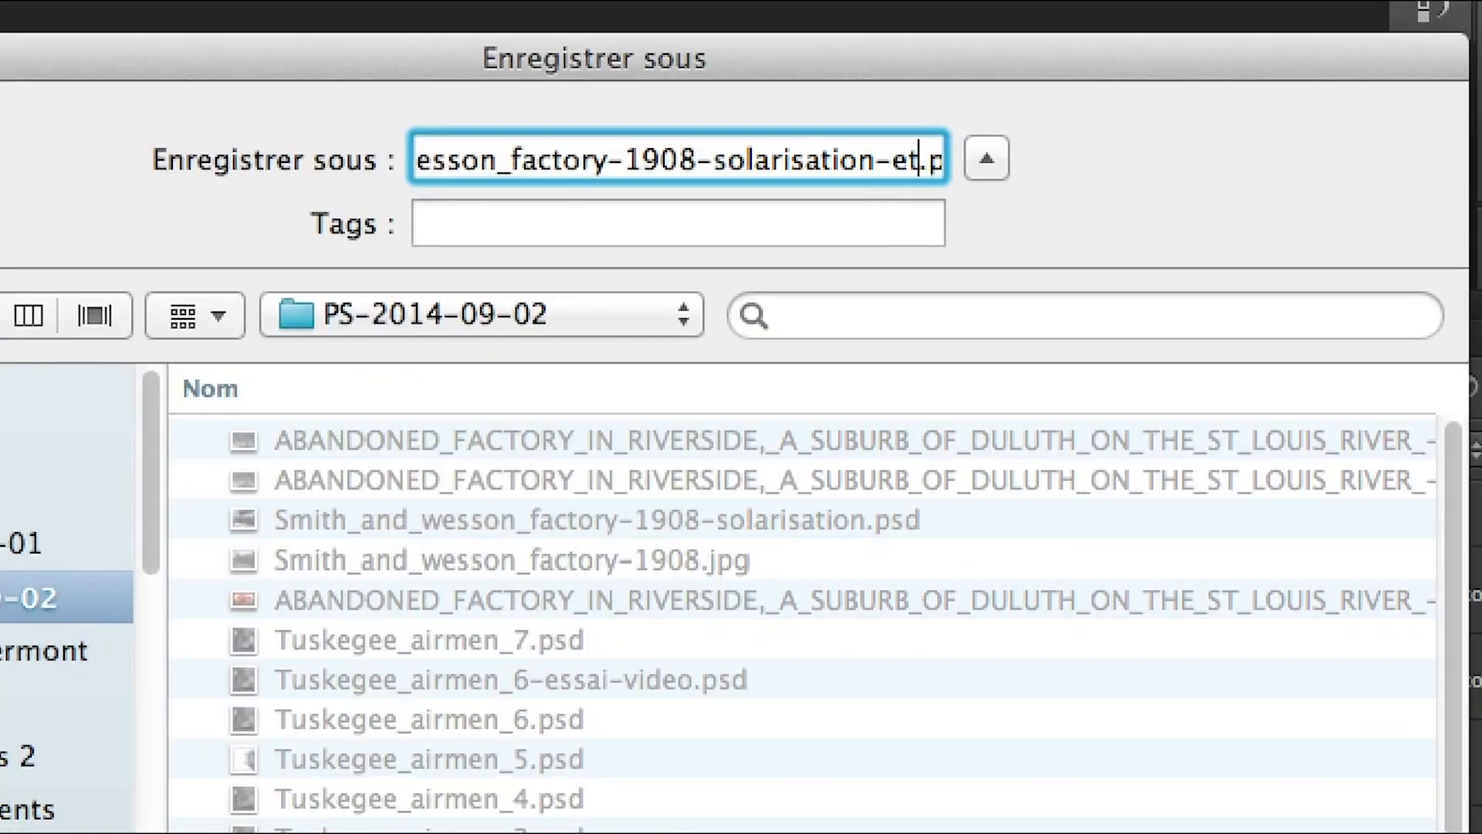
text(-rectif-)
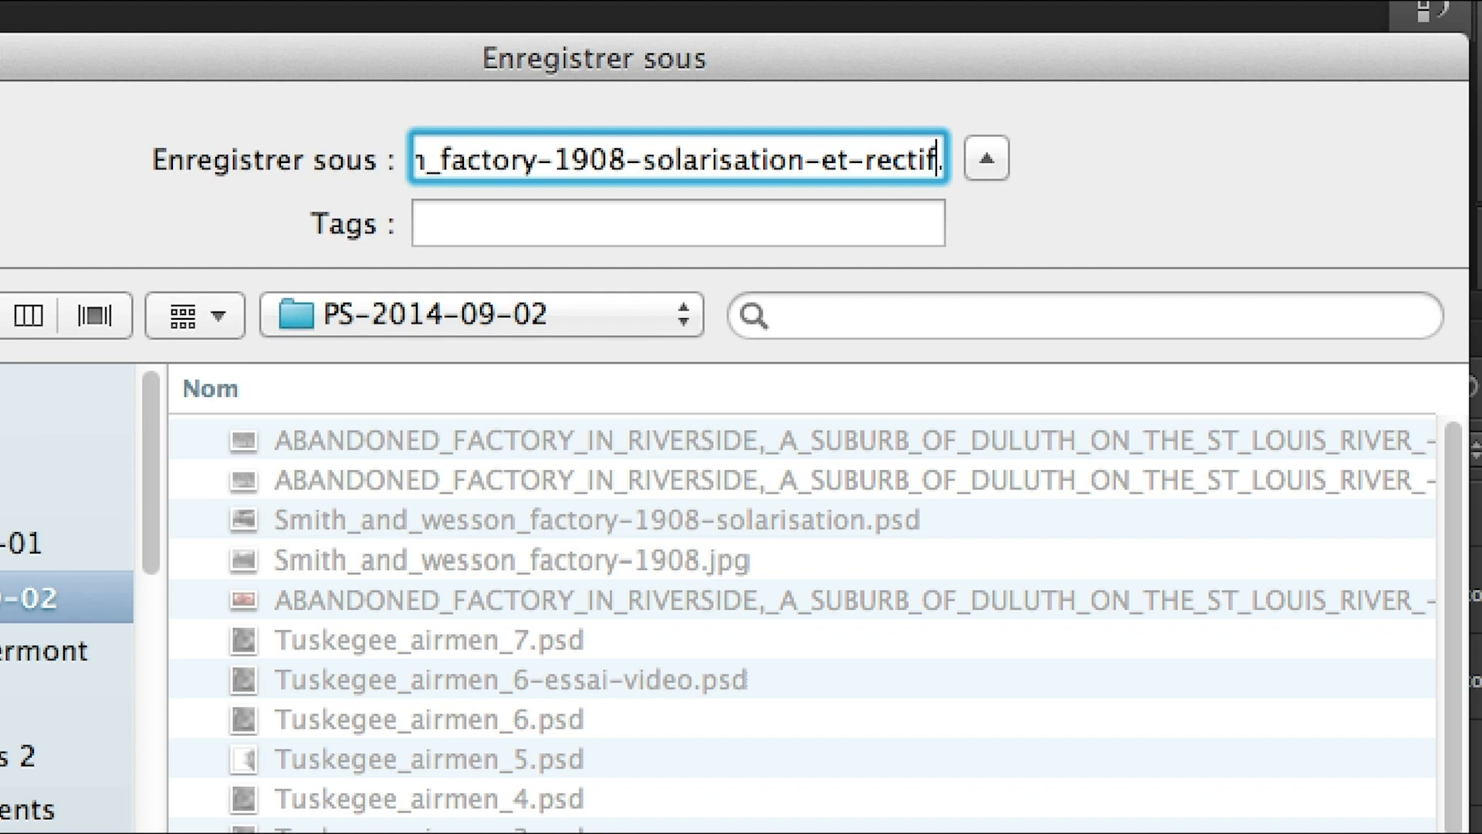
text(perspect)
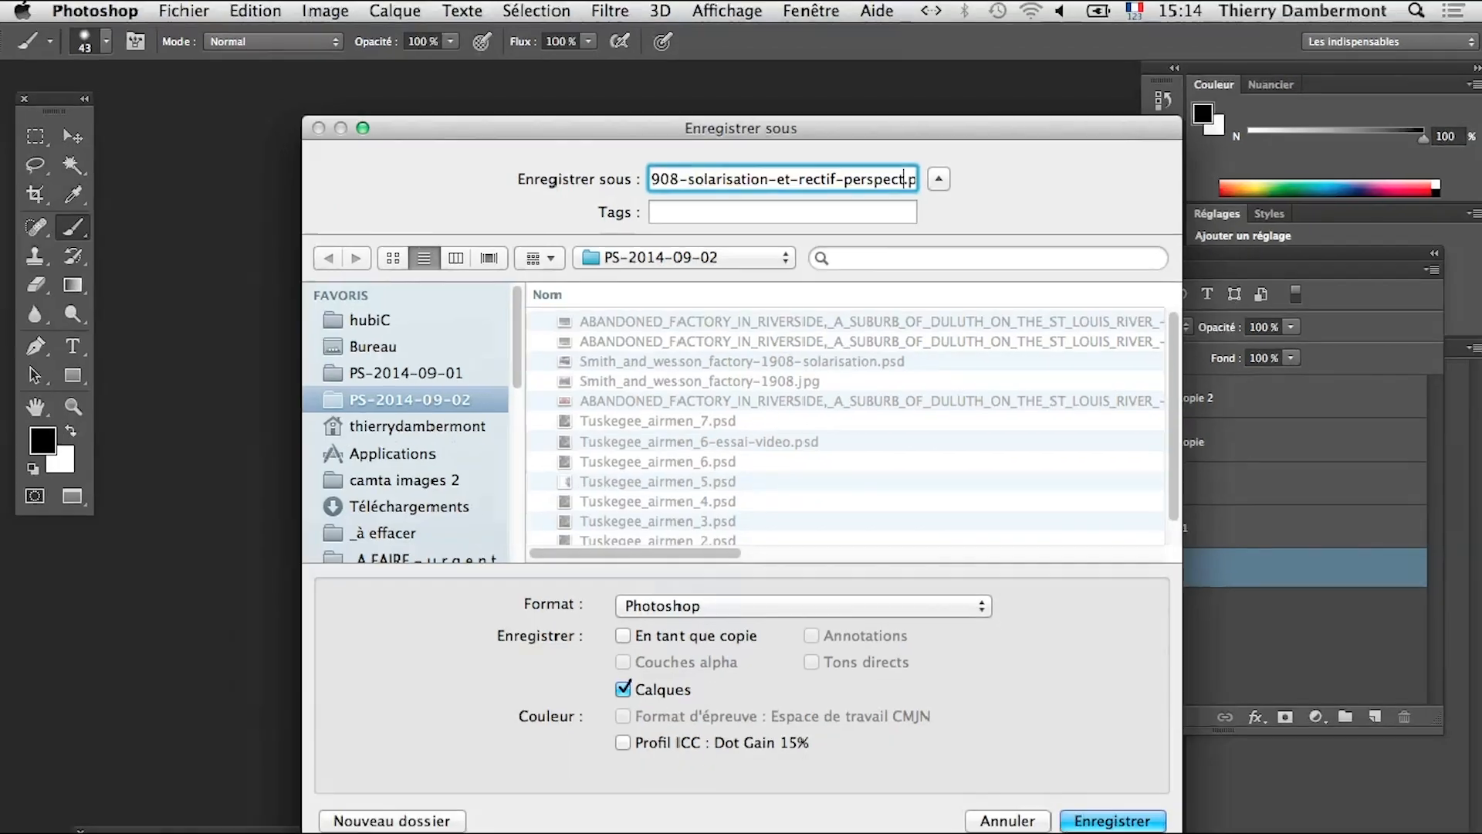
click(1104, 815)
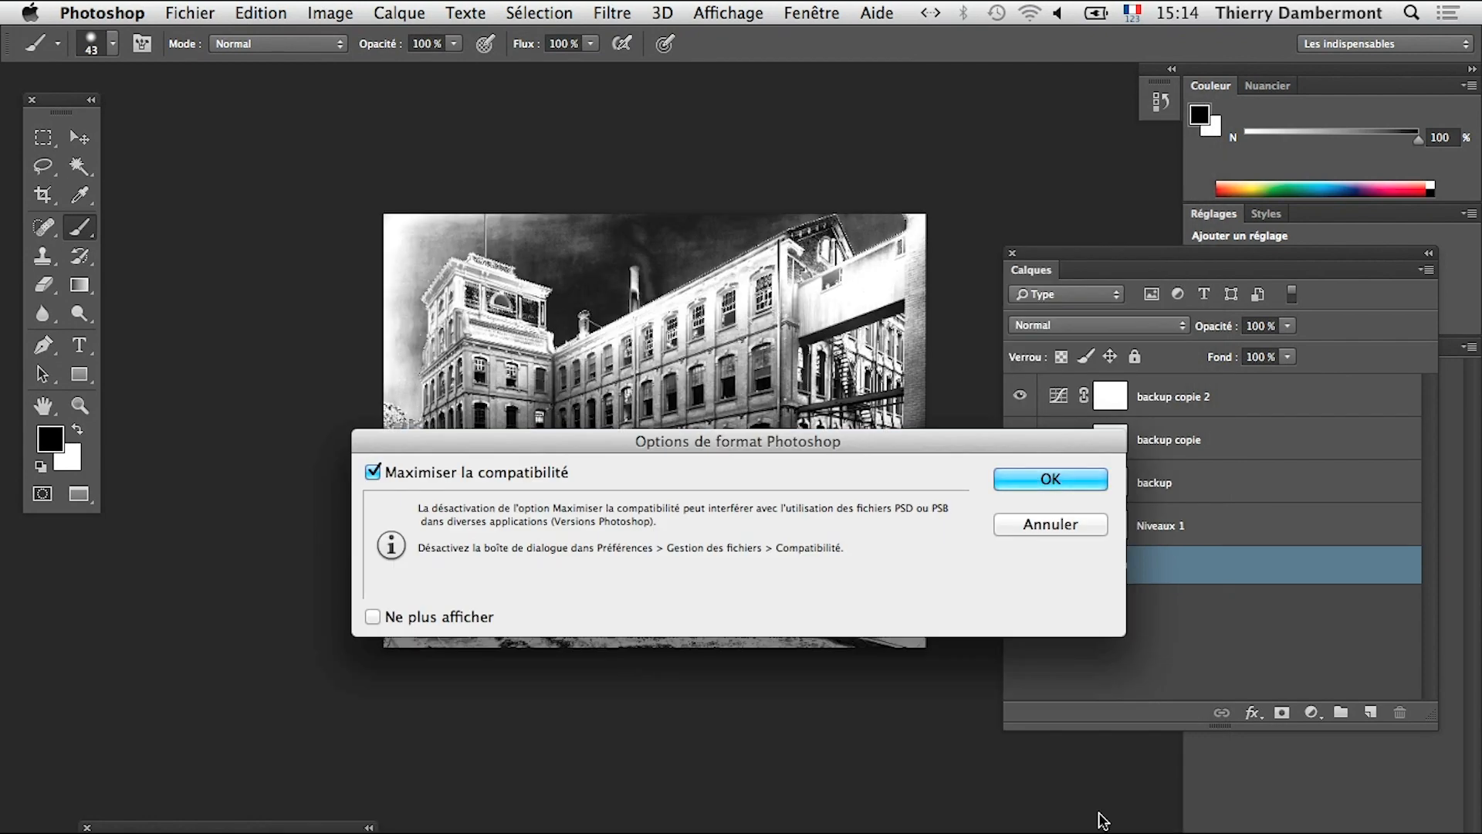
click(1056, 483)
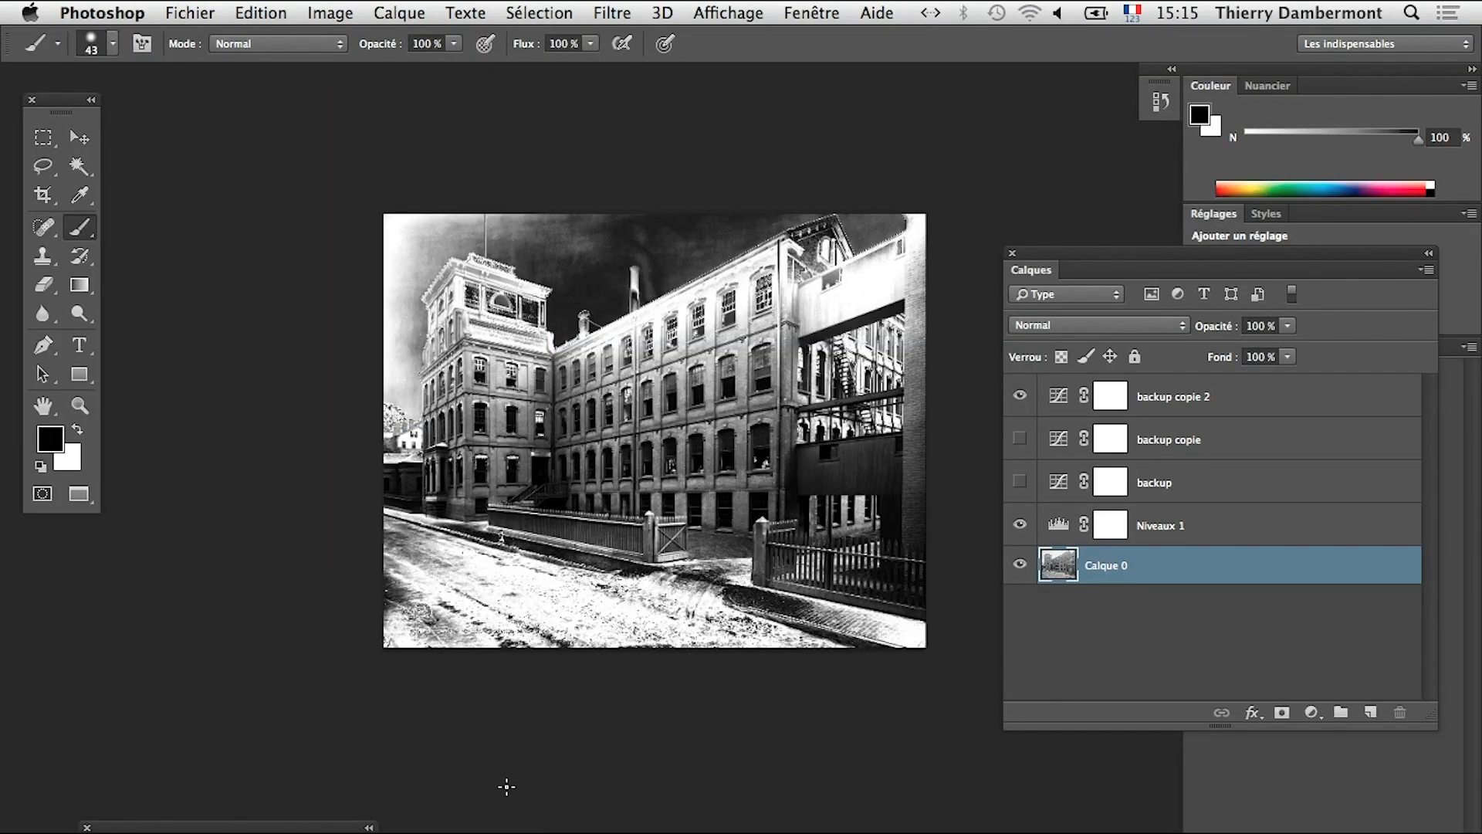
alt+click(617, 585)
alt+click(617, 585)
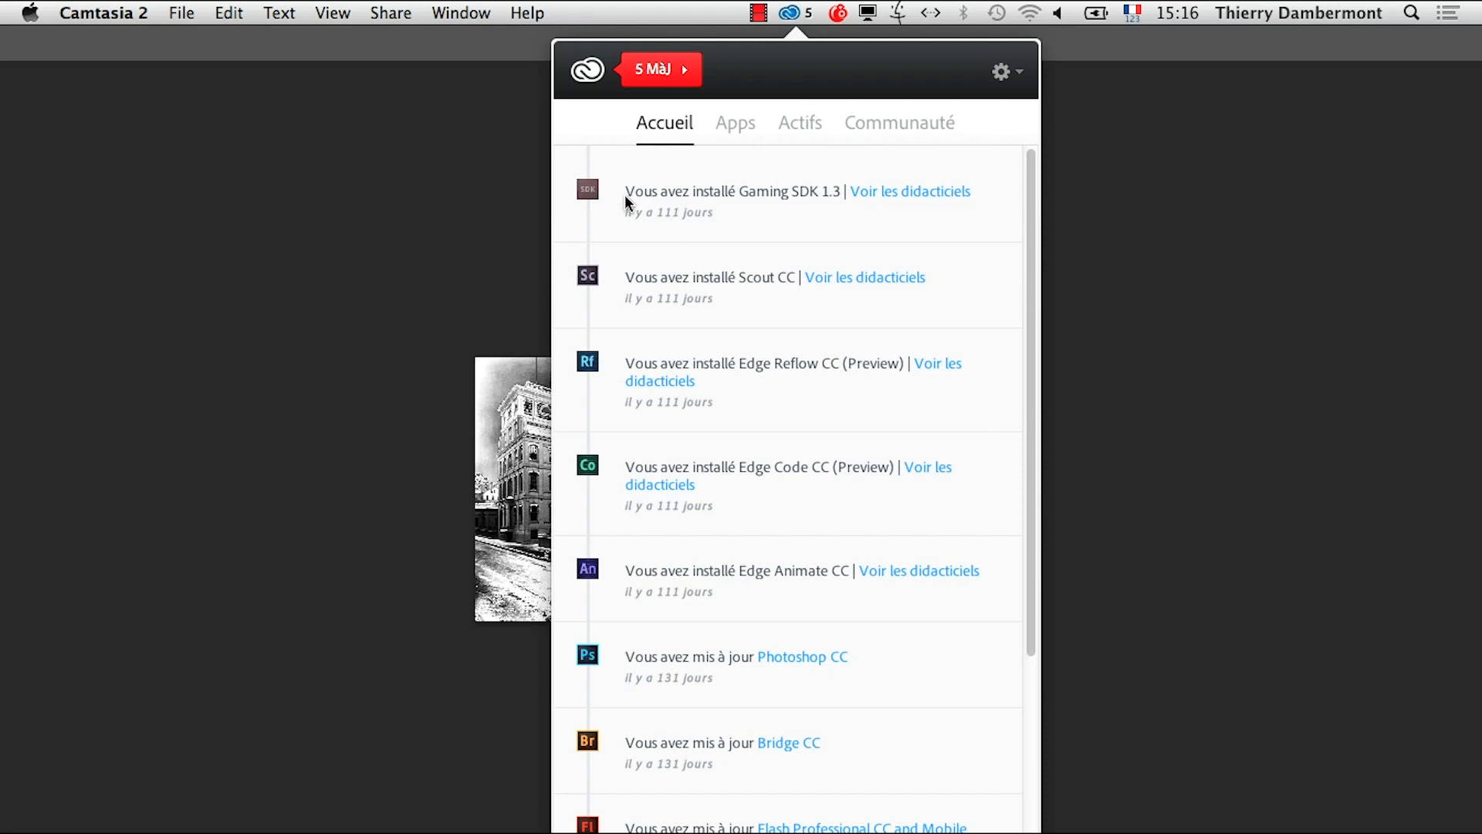
click(528, 207)
- Switch to Firefox and open a new browser window
mouse_move(1, 658)
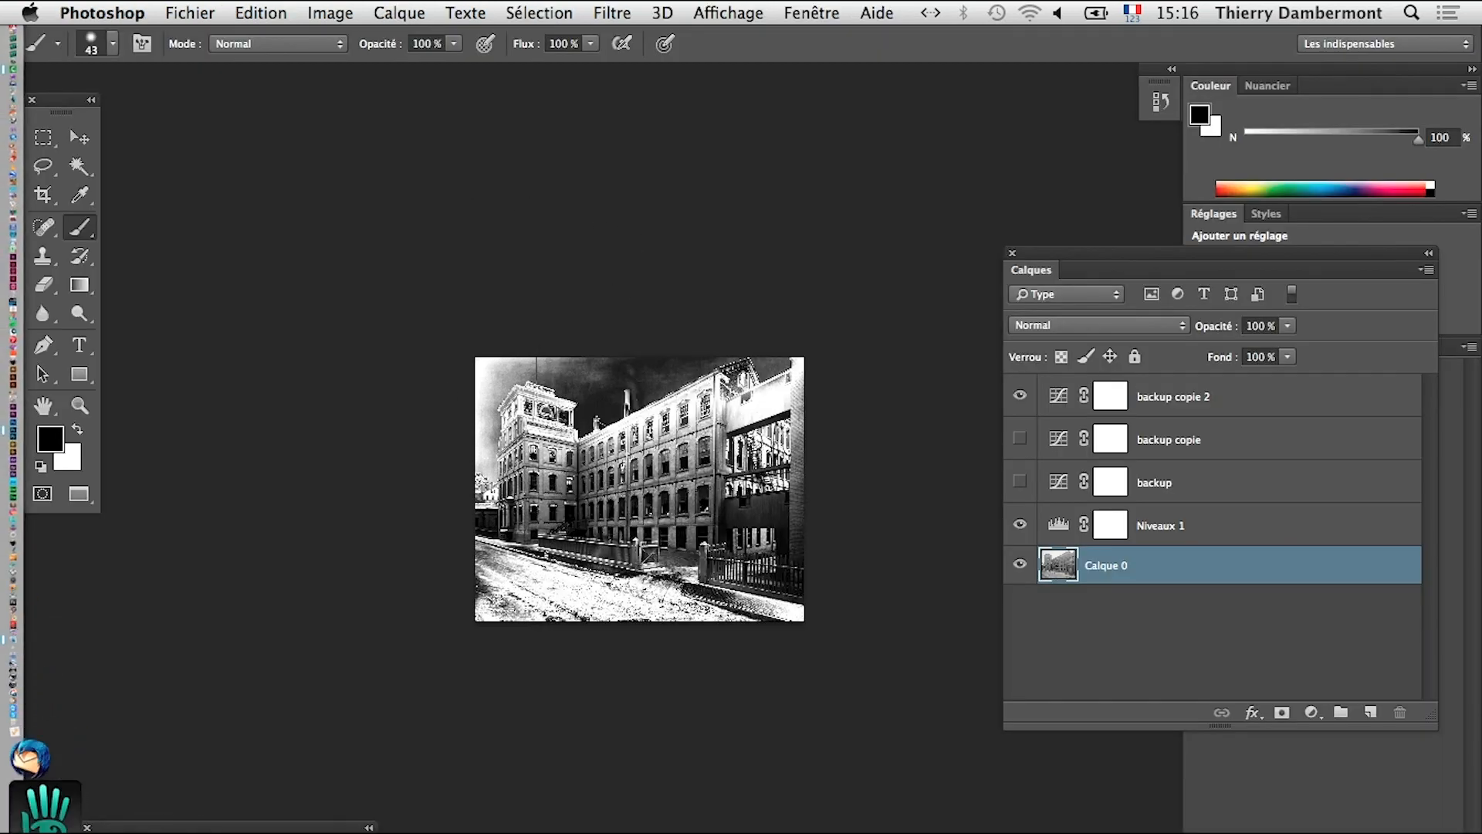
click(30, 831)
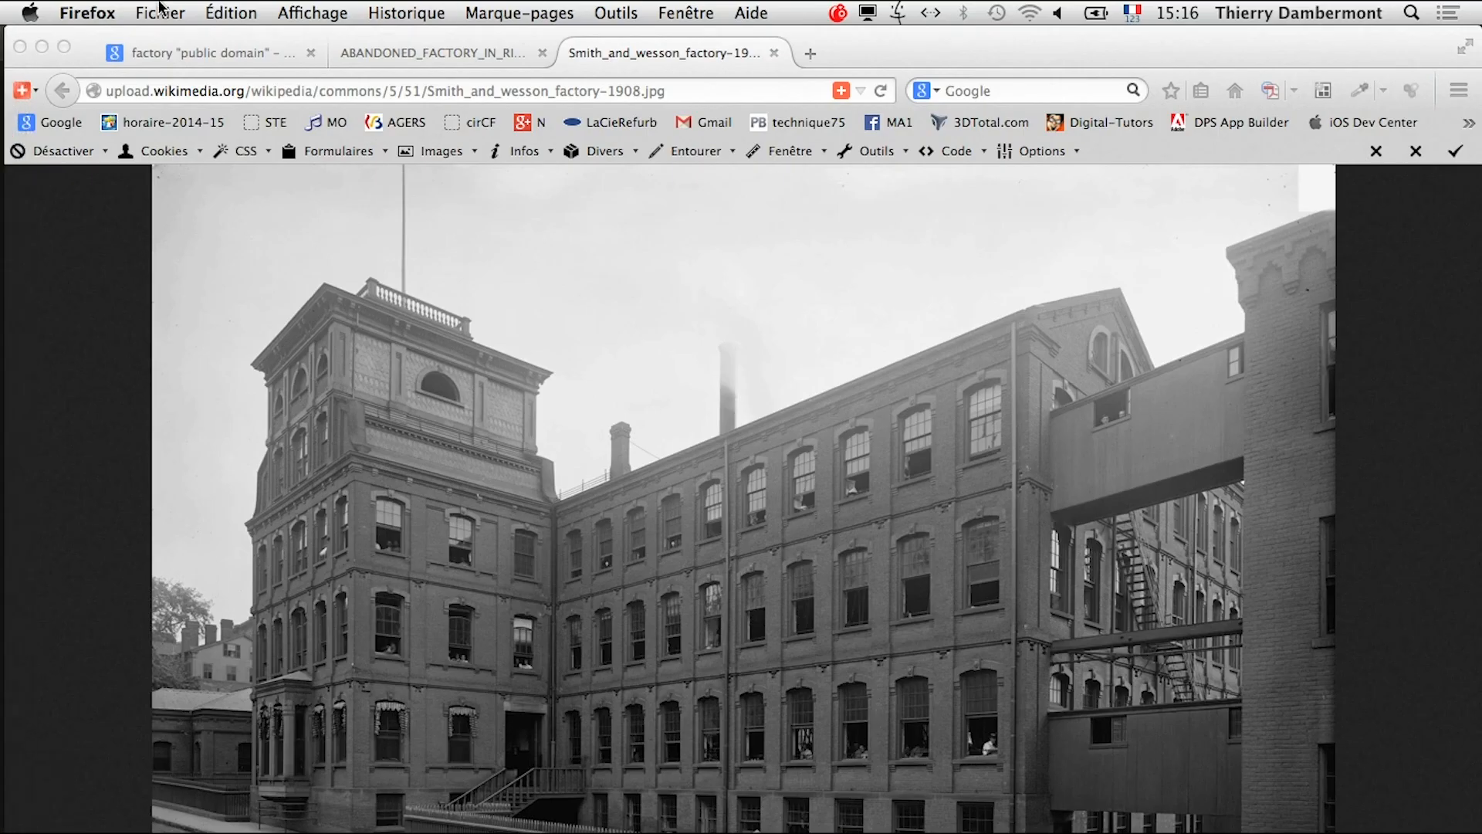
click(160, 12)
click(195, 60)
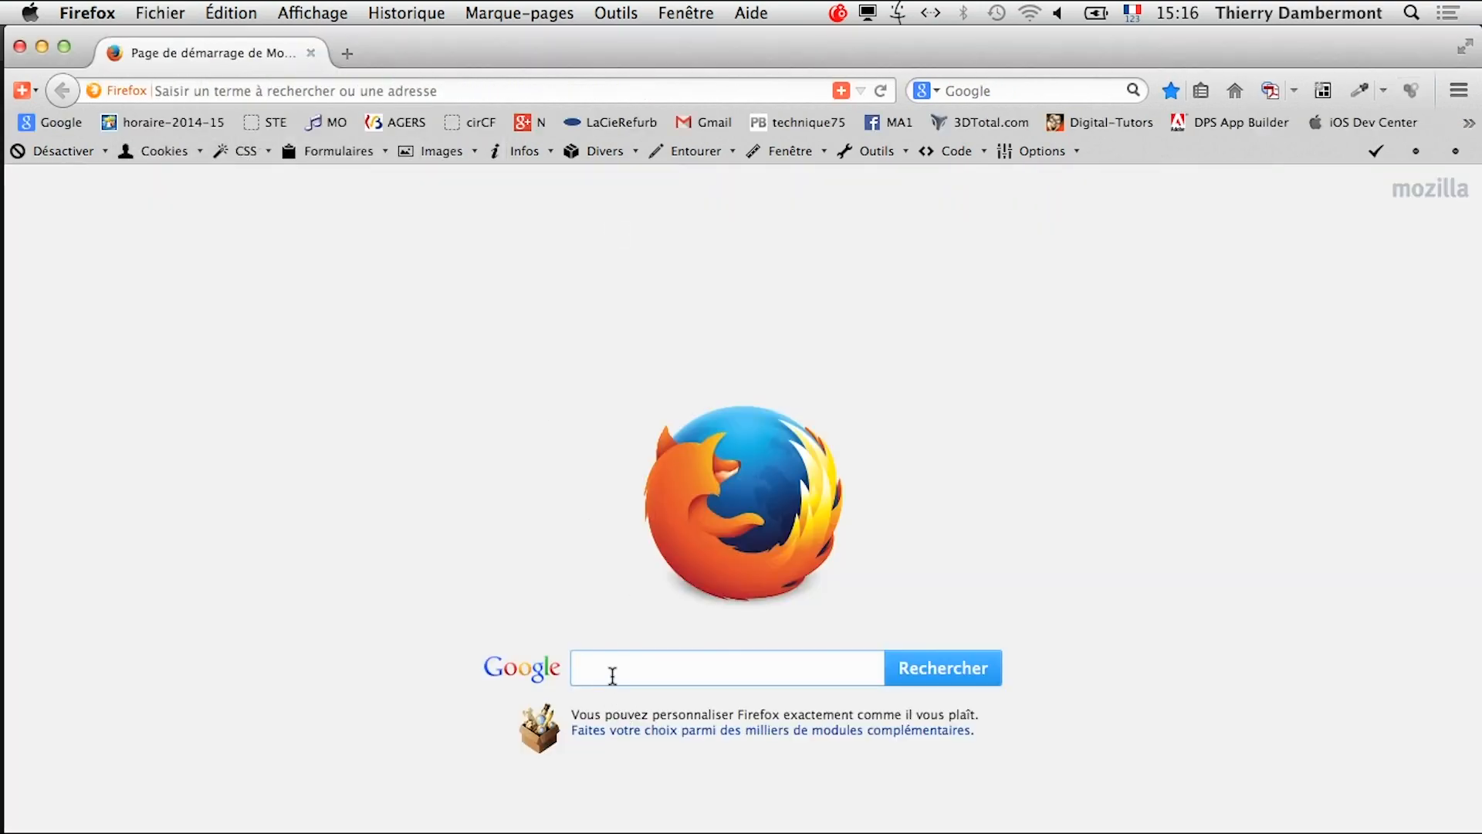
- Search the web with Google for "tilting back camera"
text(tilting ba)
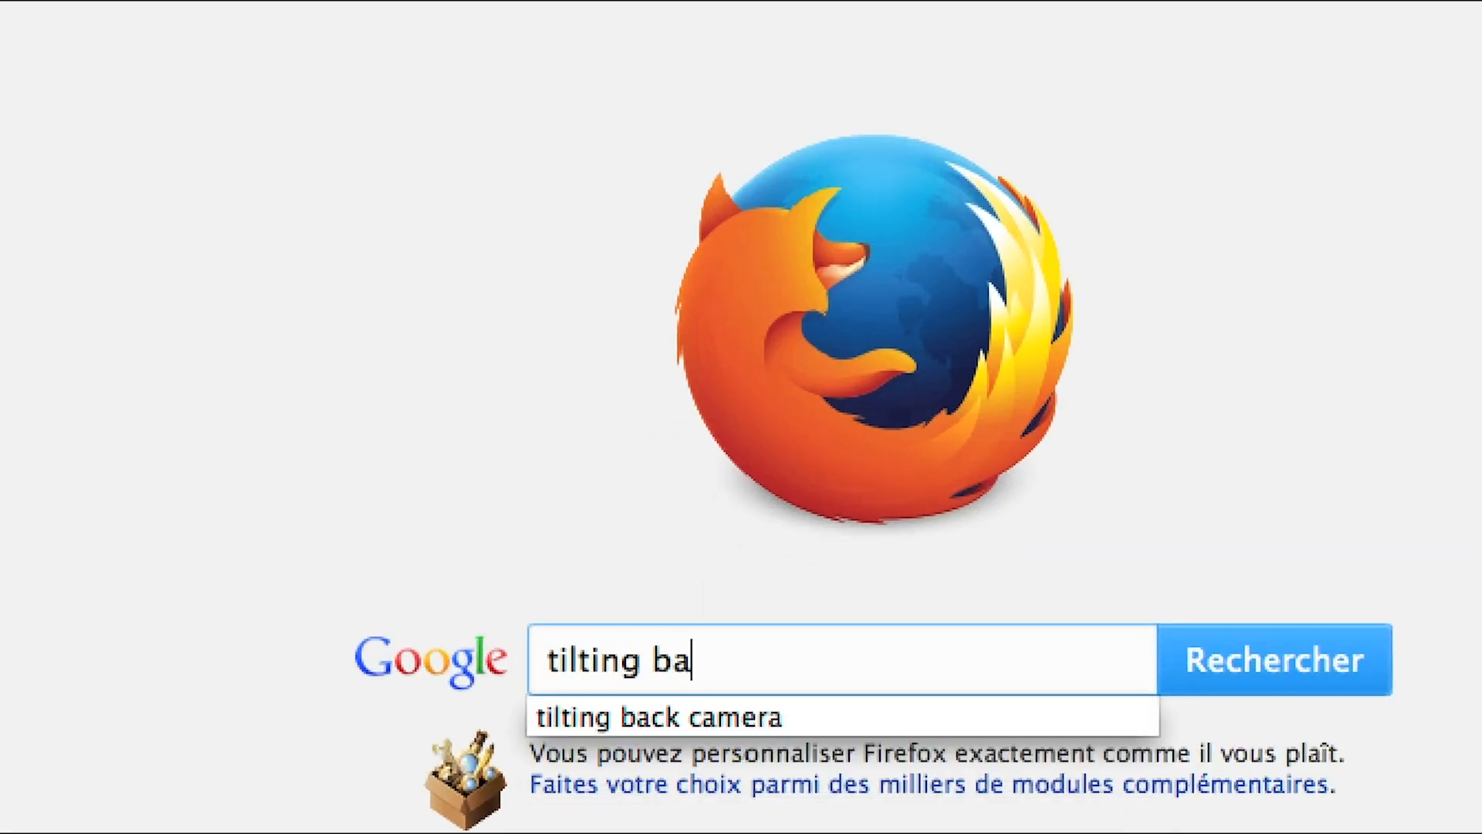
text(ck camera)
key(Return)
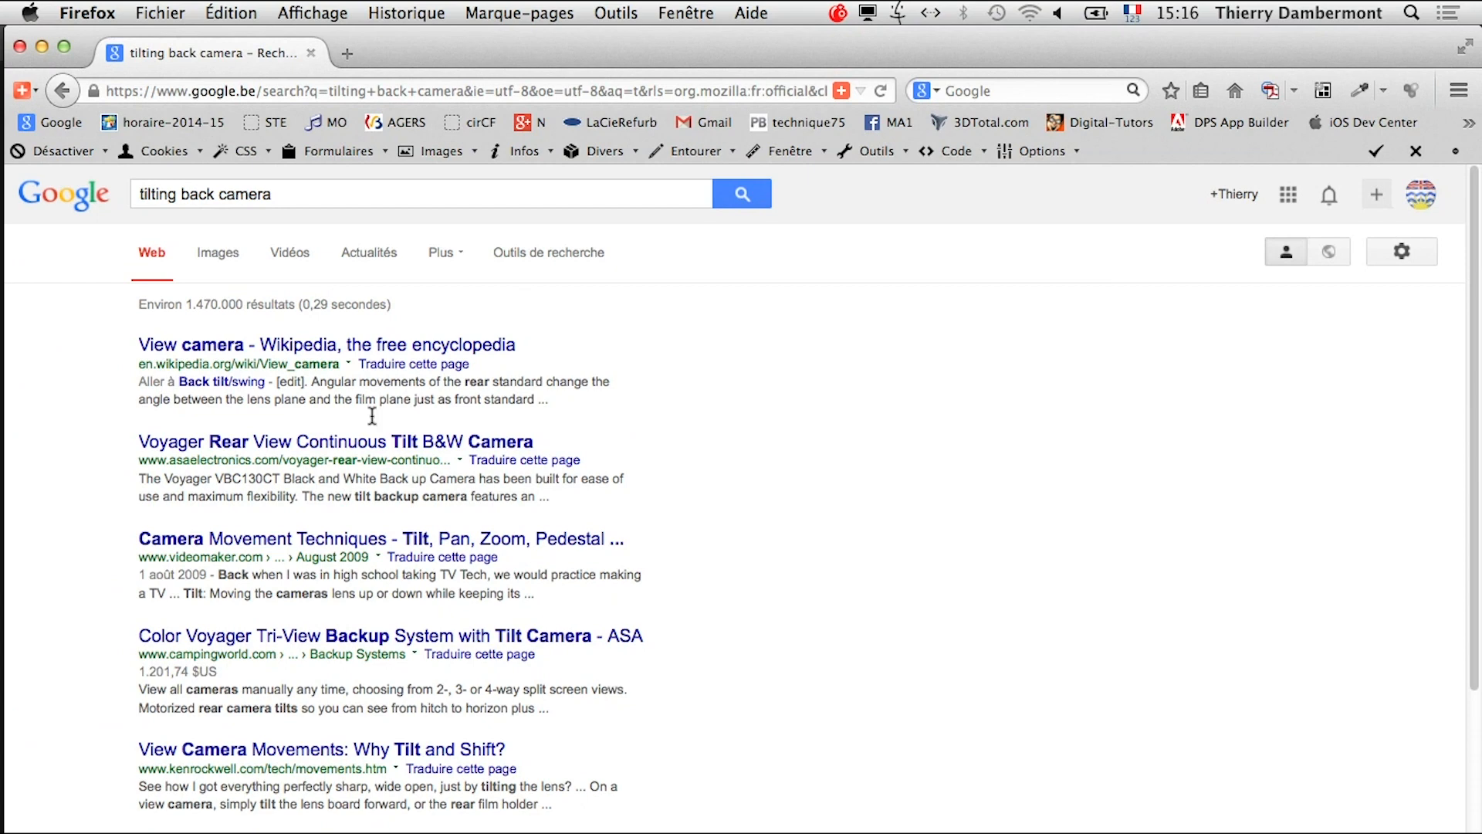
- Switch to the image results and open the Shen-Hao back-tilt camera photo full size in a new tab
click(217, 252)
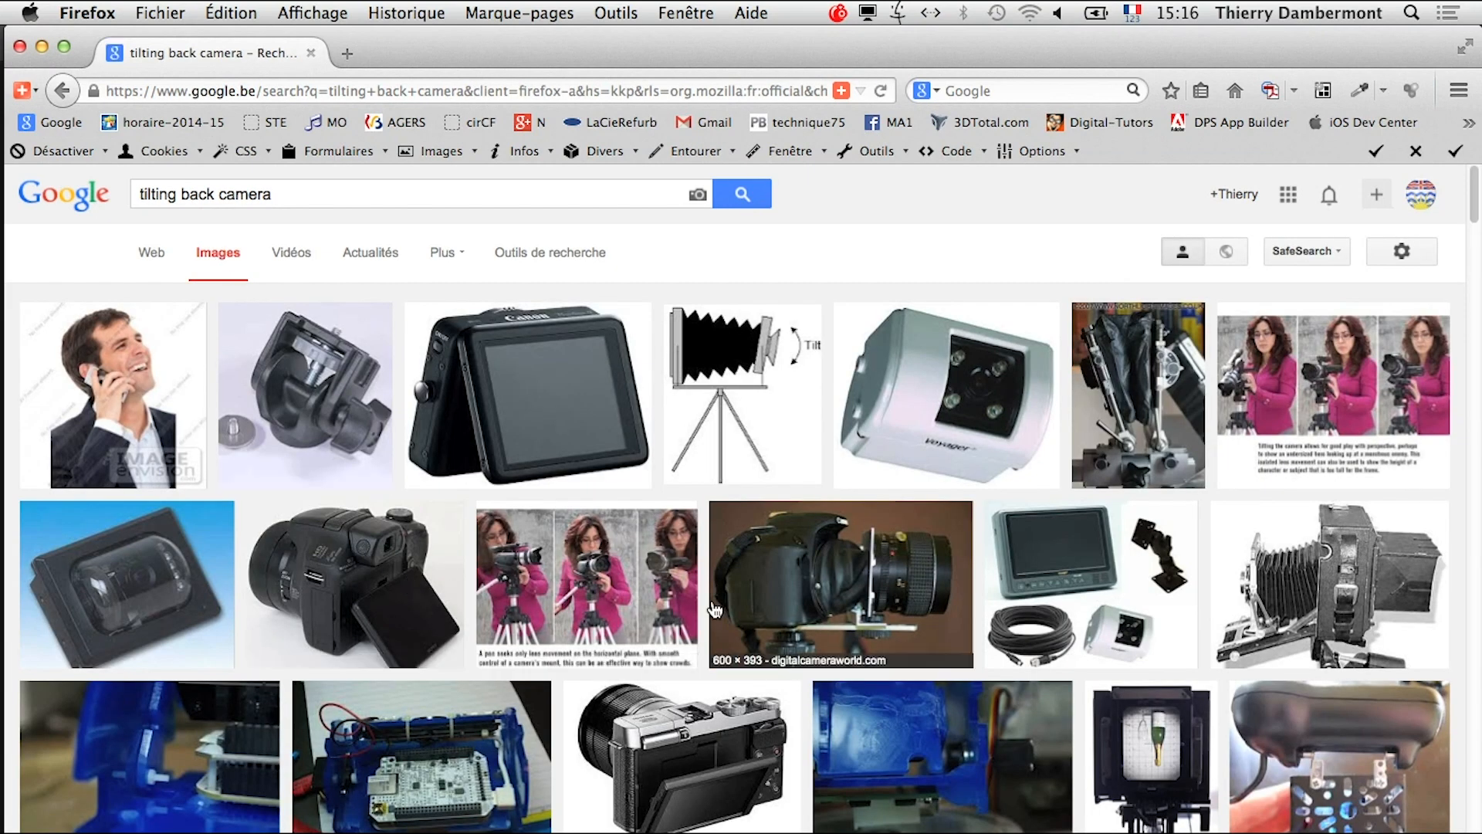
scroll(926, 602, down, 1)
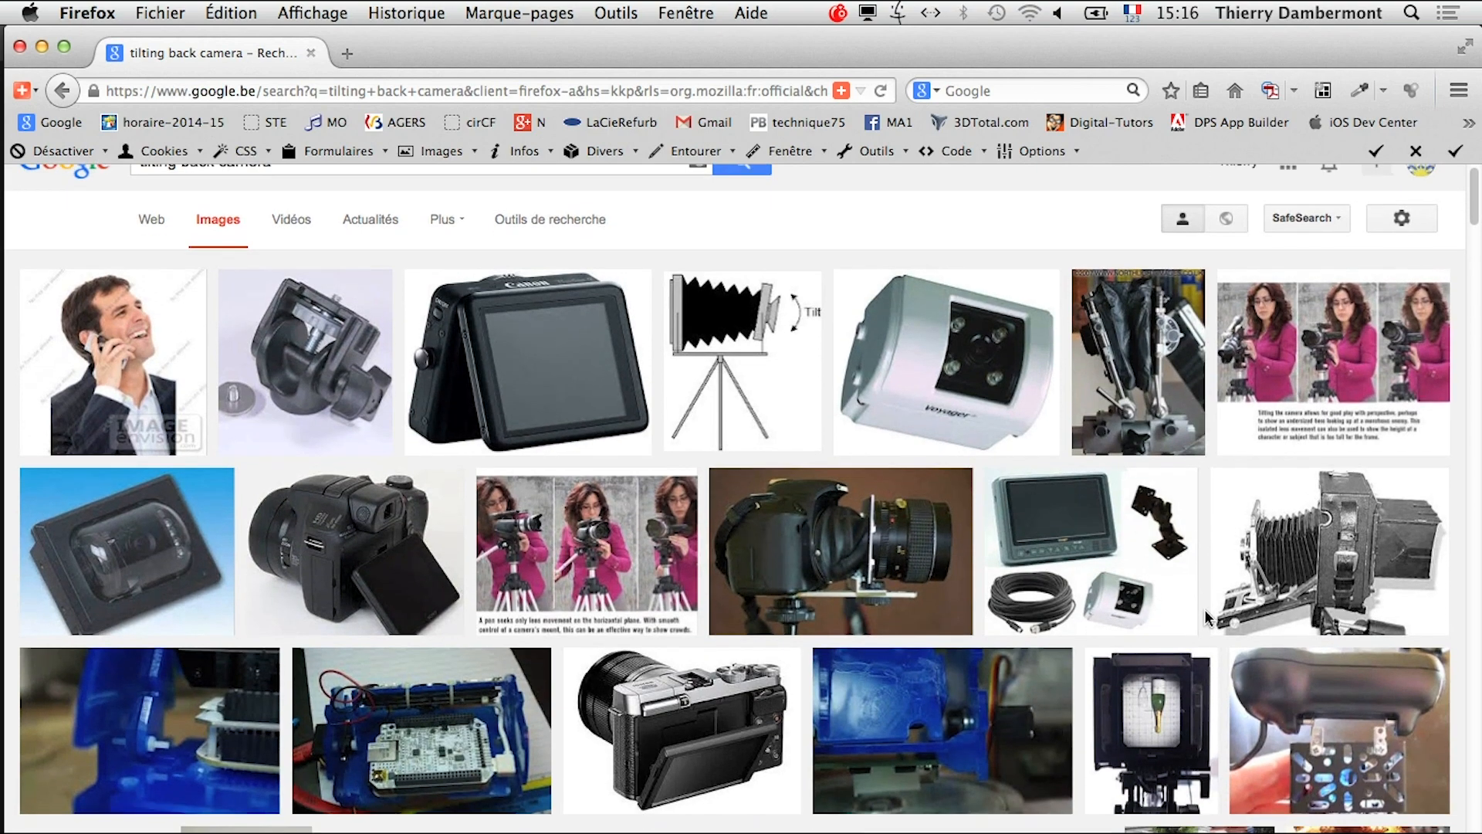
scroll(1158, 672, down, 5)
scroll(1141, 698, down, 7)
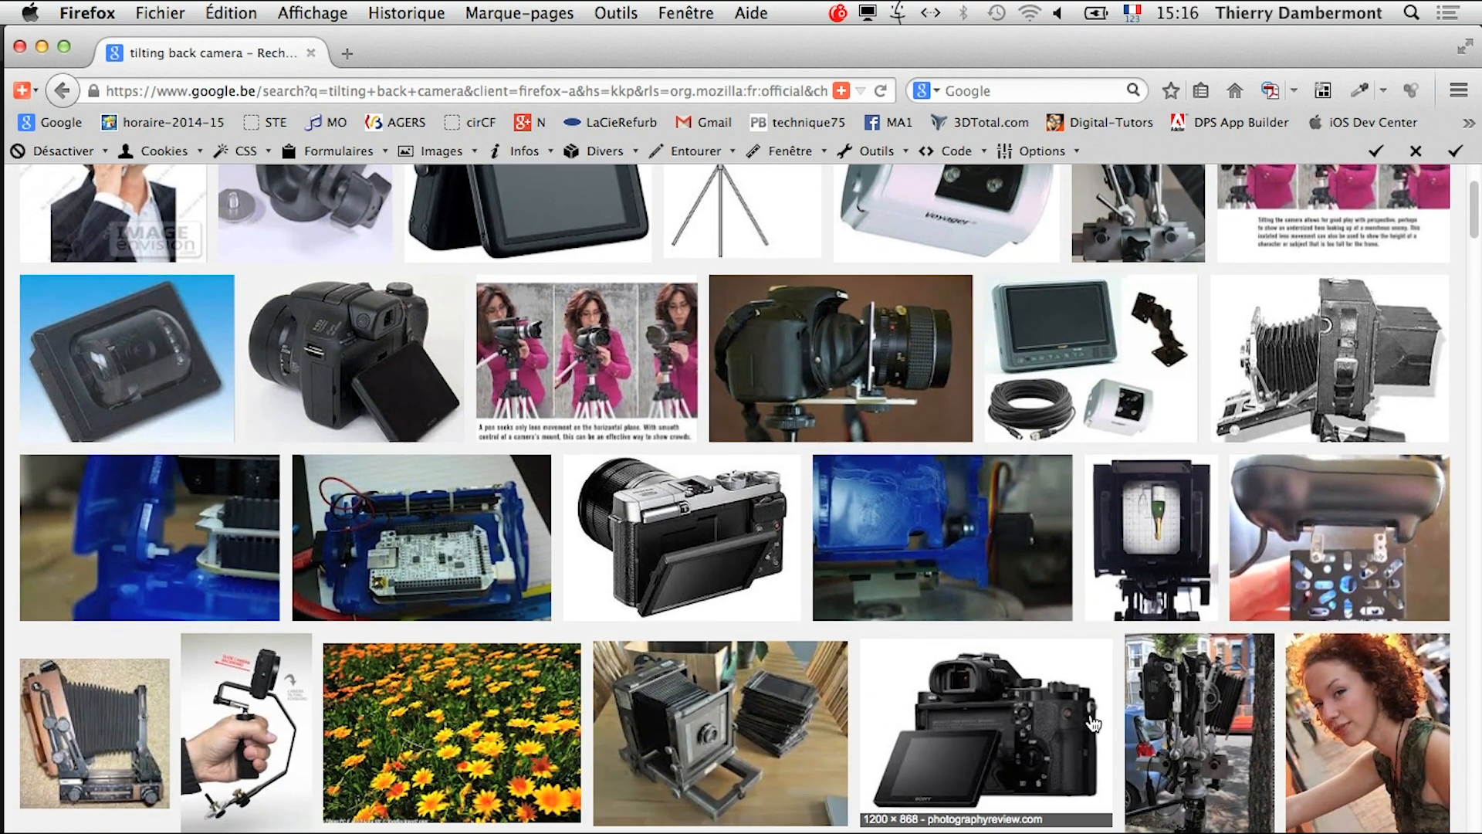
scroll(1095, 730, down, 2)
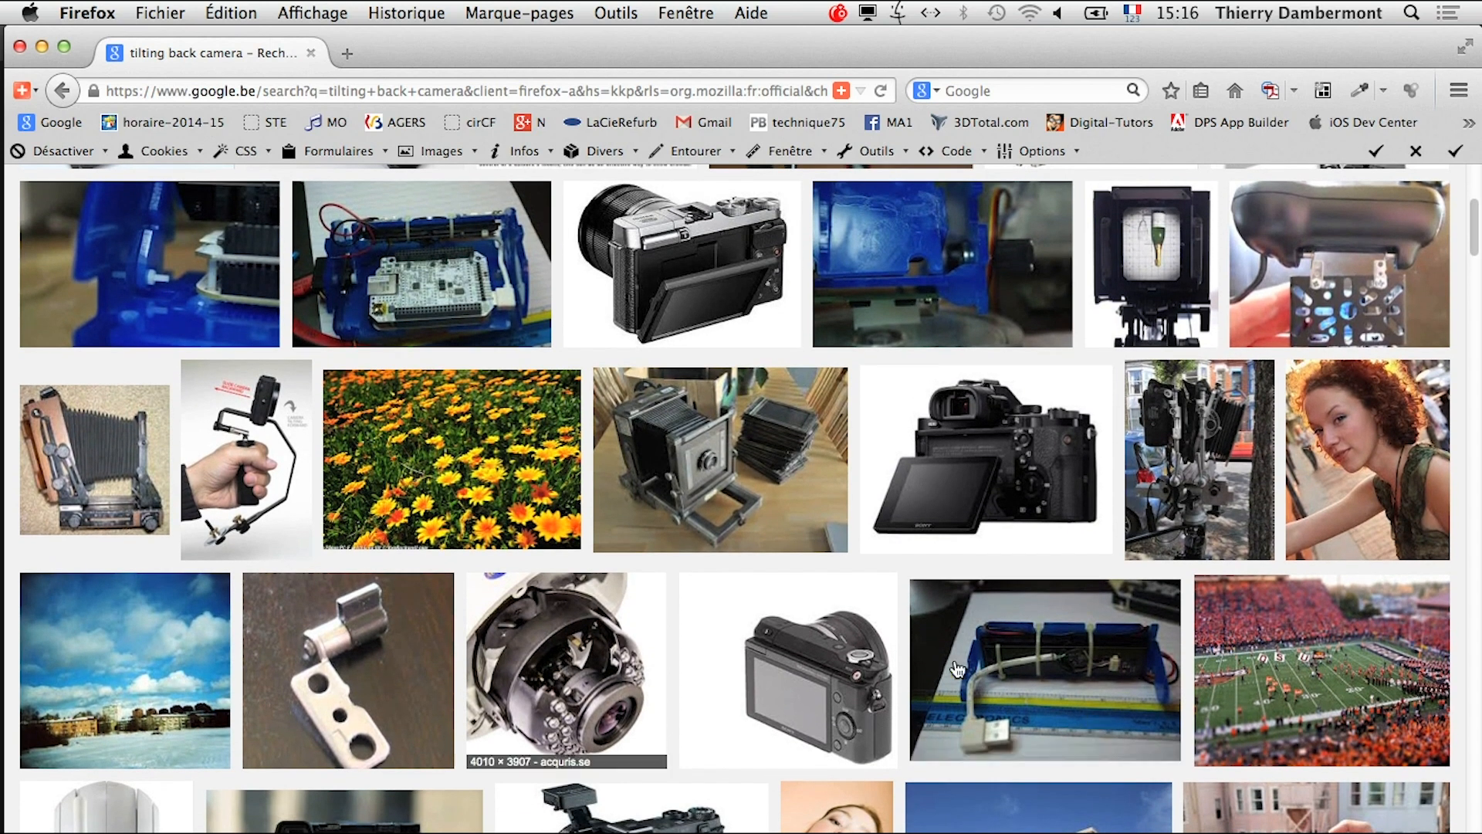
right_click(116, 432)
click(135, 444)
click(429, 57)
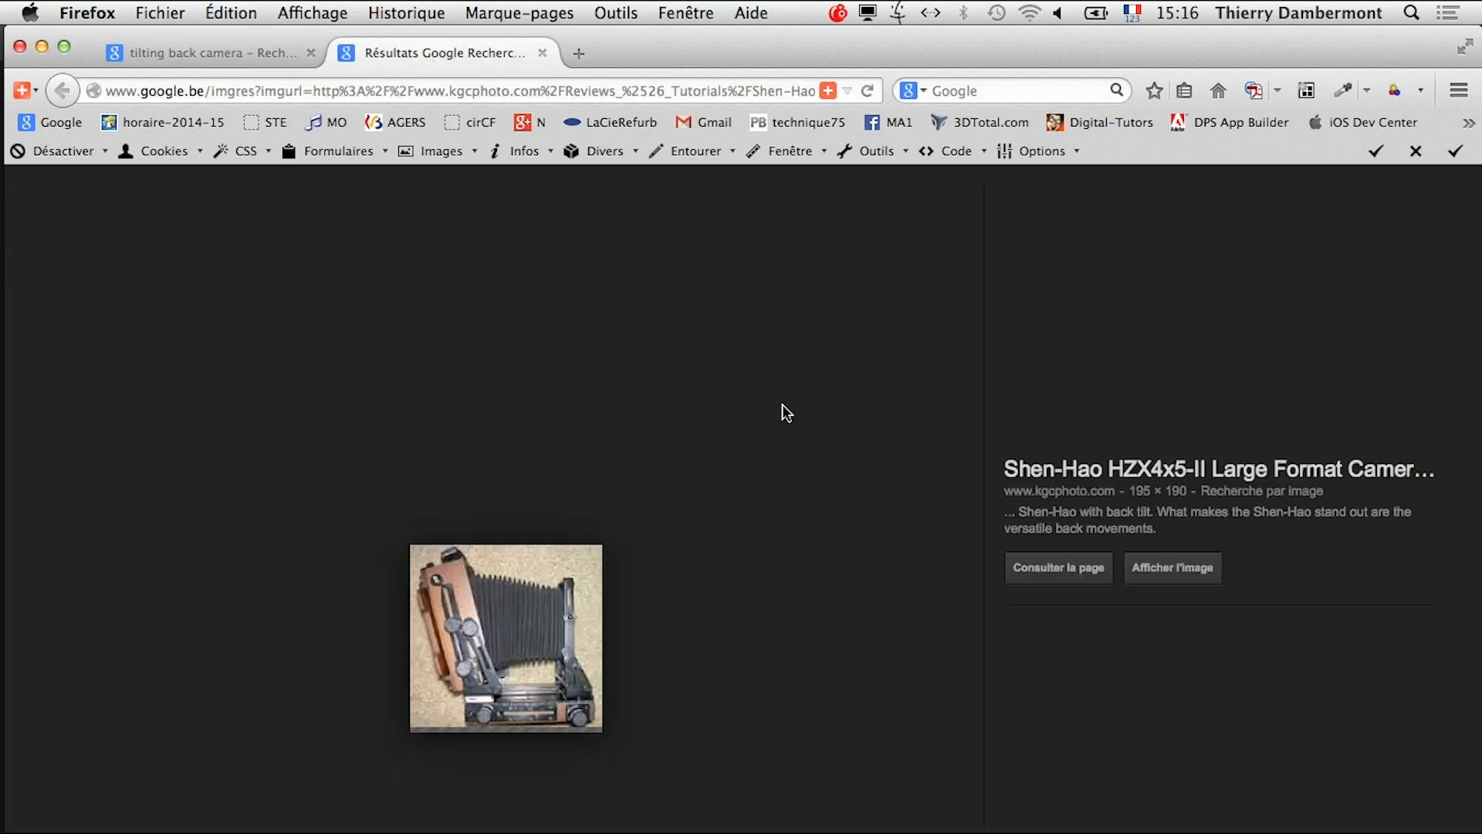
click(1191, 569)
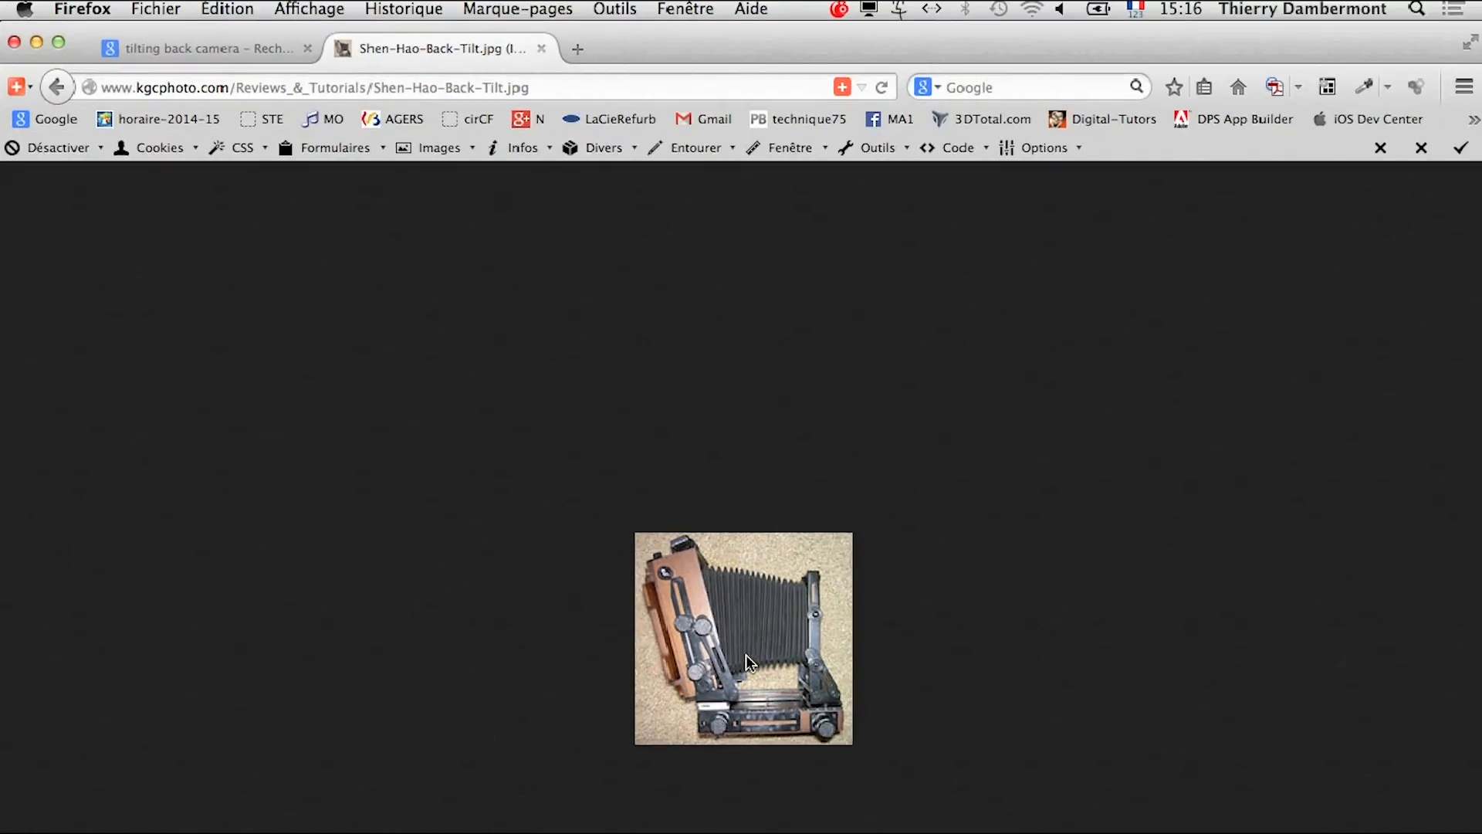
- Return to the image results and change the image search to "tilting back lens"
click(153, 54)
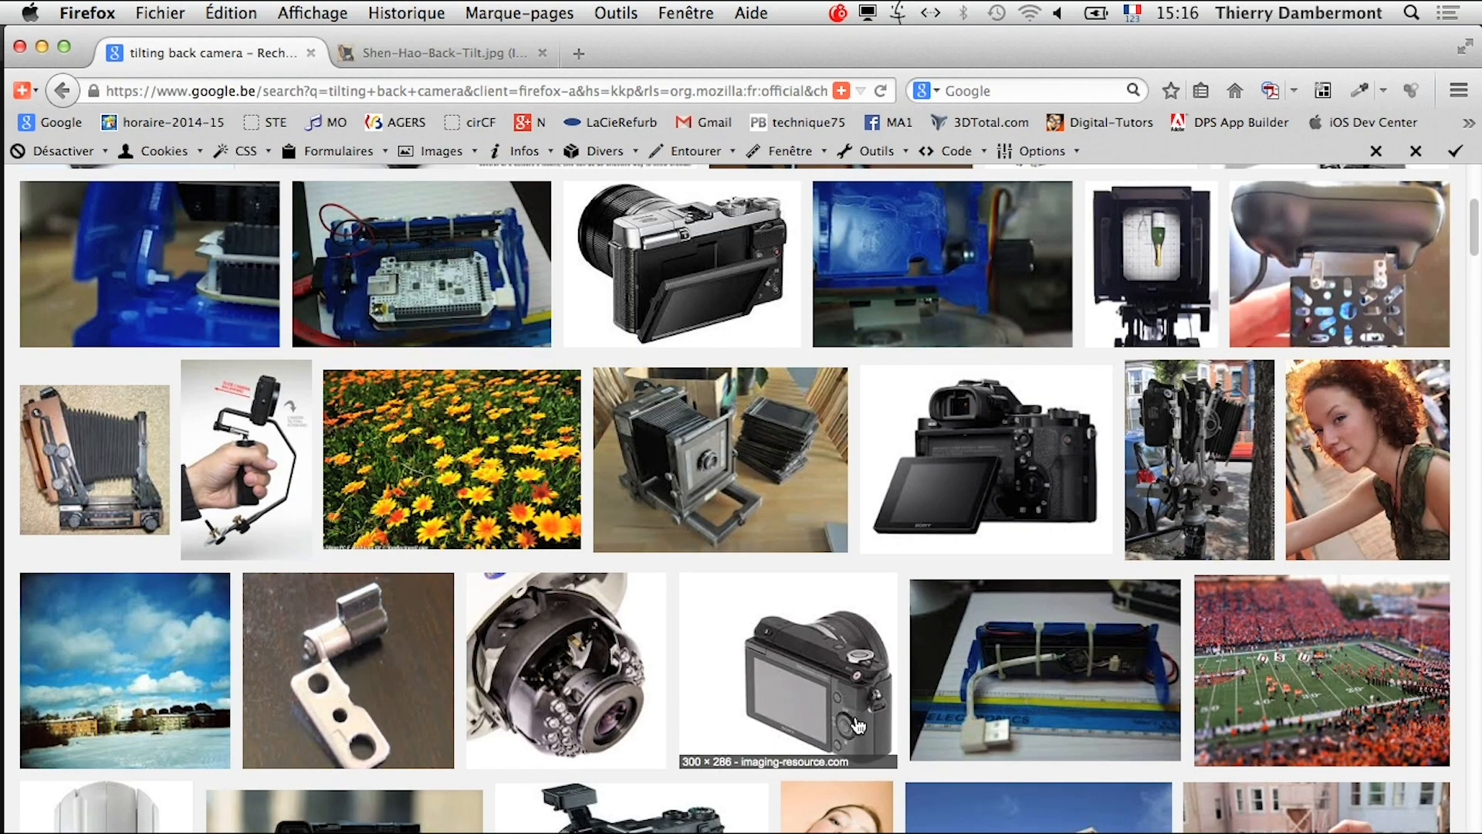
scroll(857, 726, down, 5)
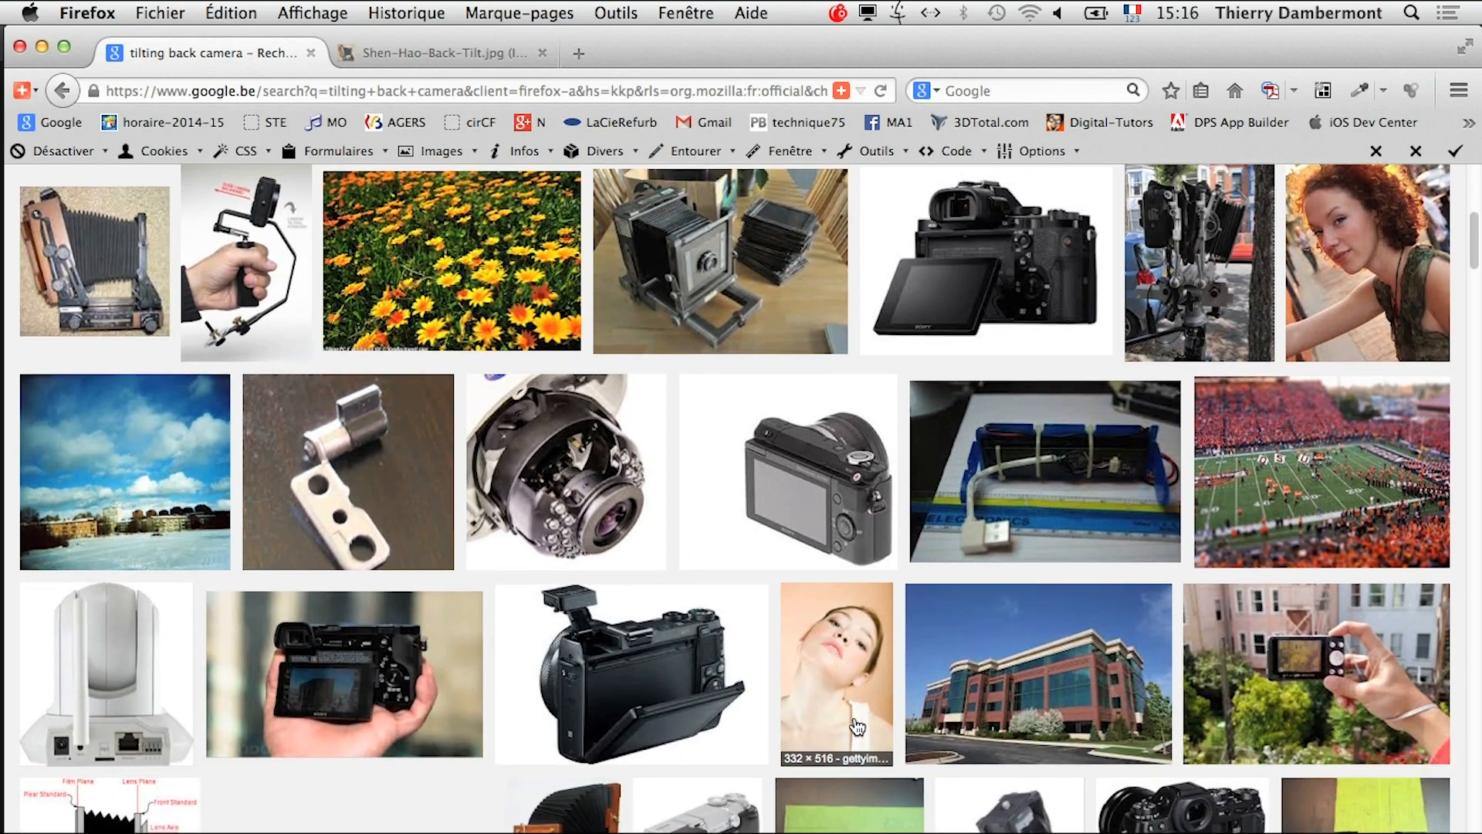
scroll(857, 726, down, 6)
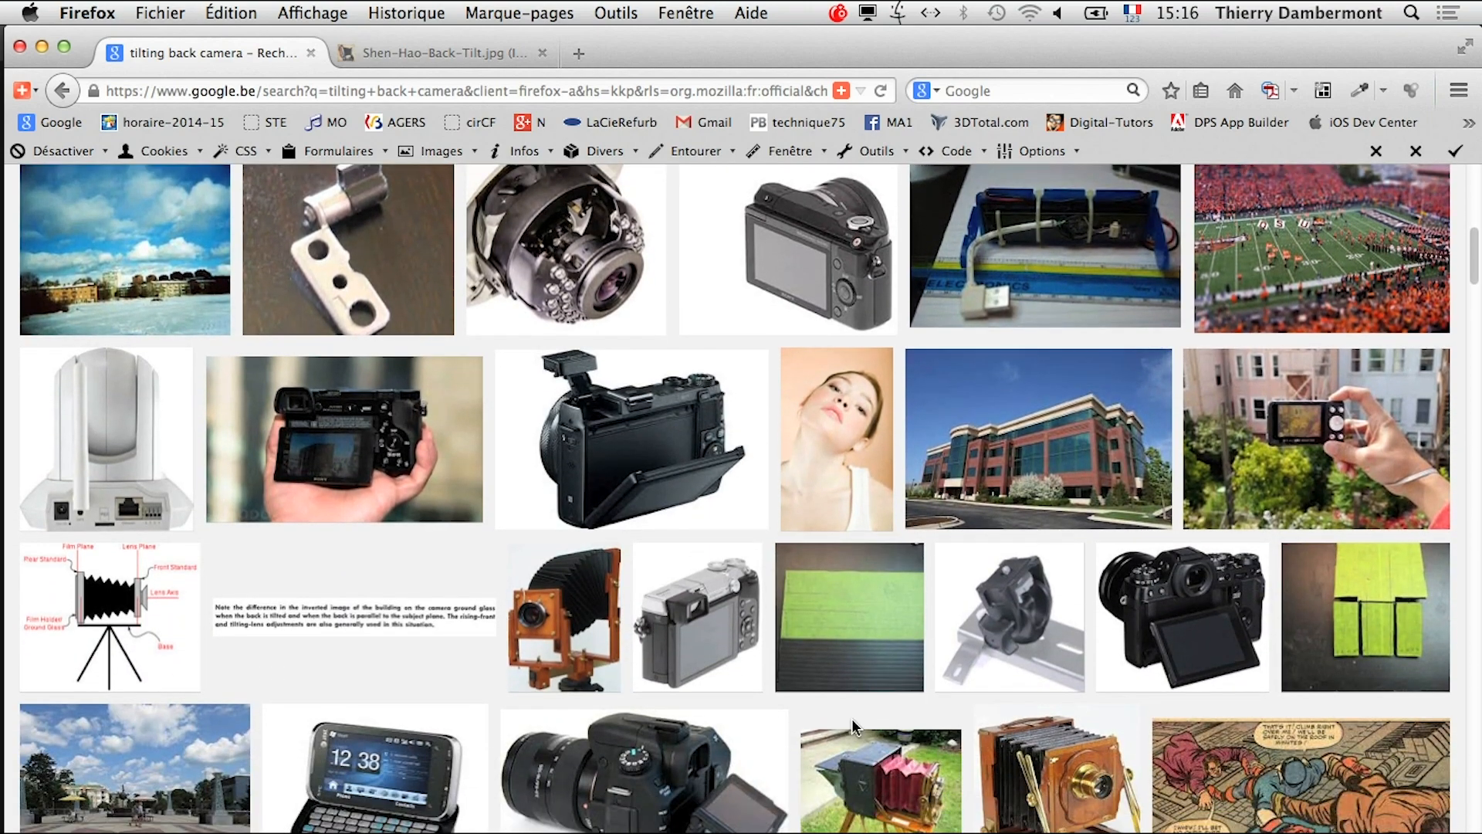
scroll(851, 718, down, 3)
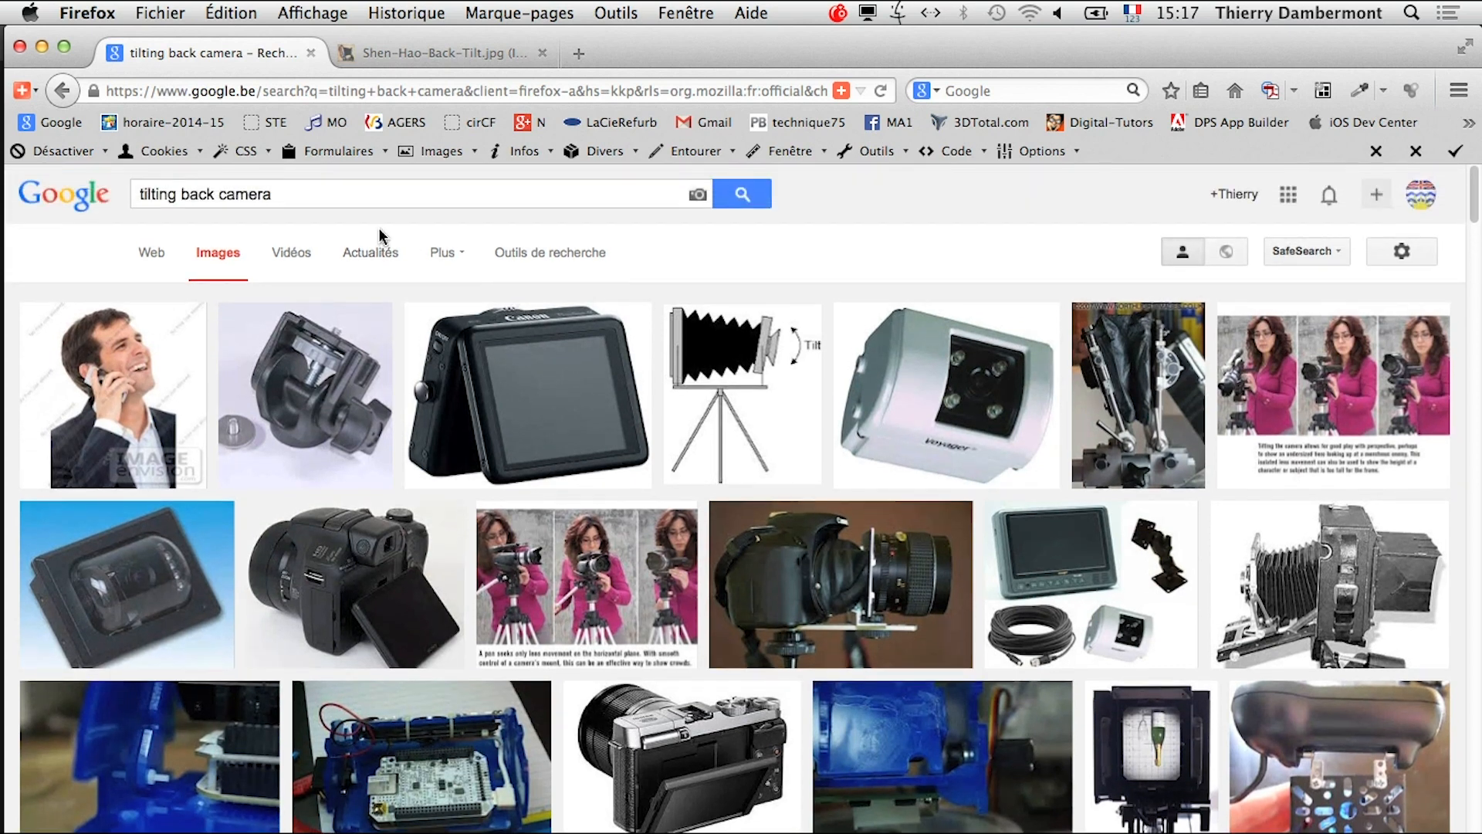
drag(284, 196, 223, 198)
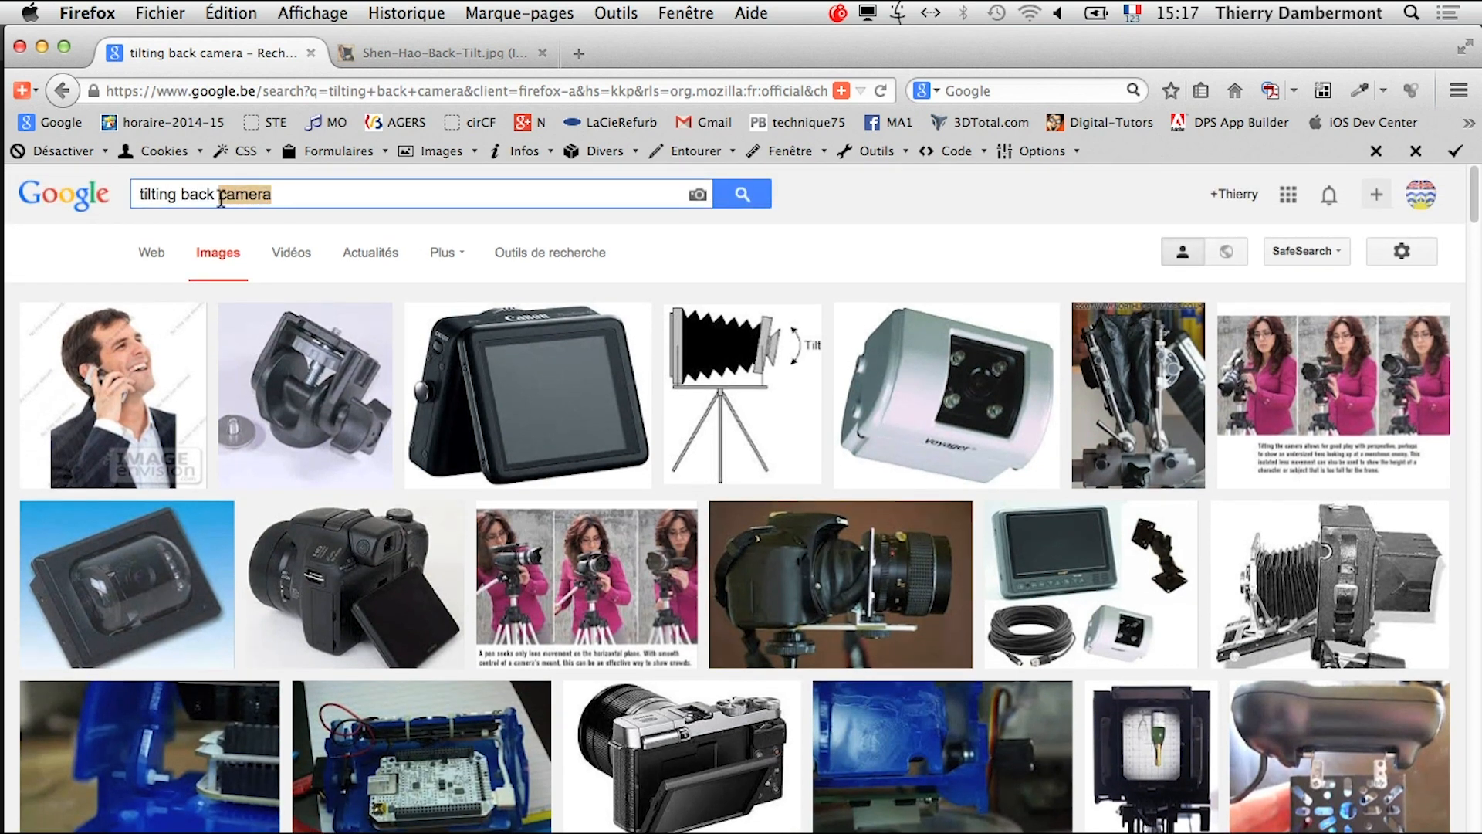
text(lens)
key(Return)
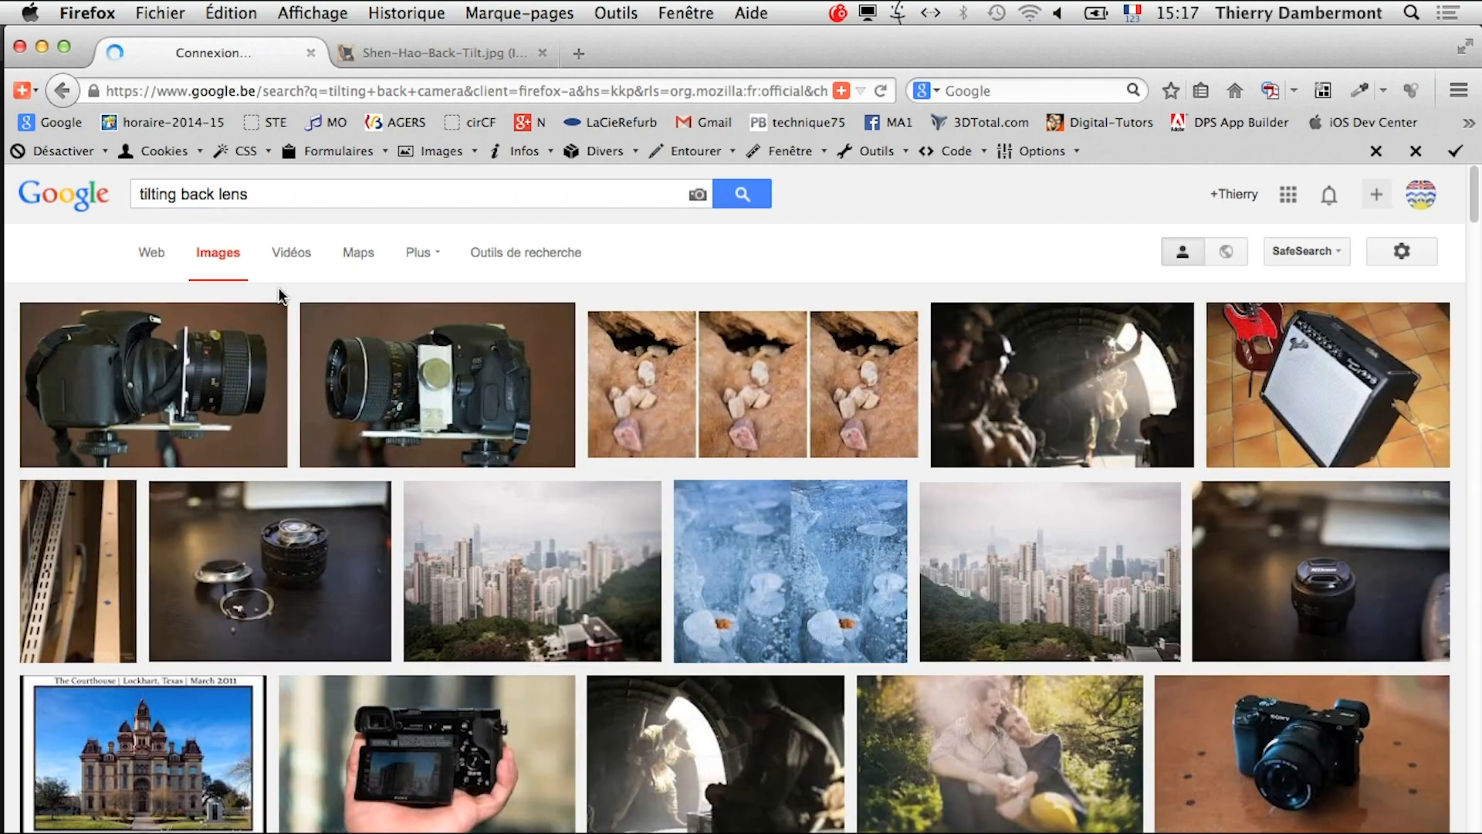
- Open the DIY tilt-shift lens photo from digitalcameraworld.com full size in a new tab
right_click(145, 375)
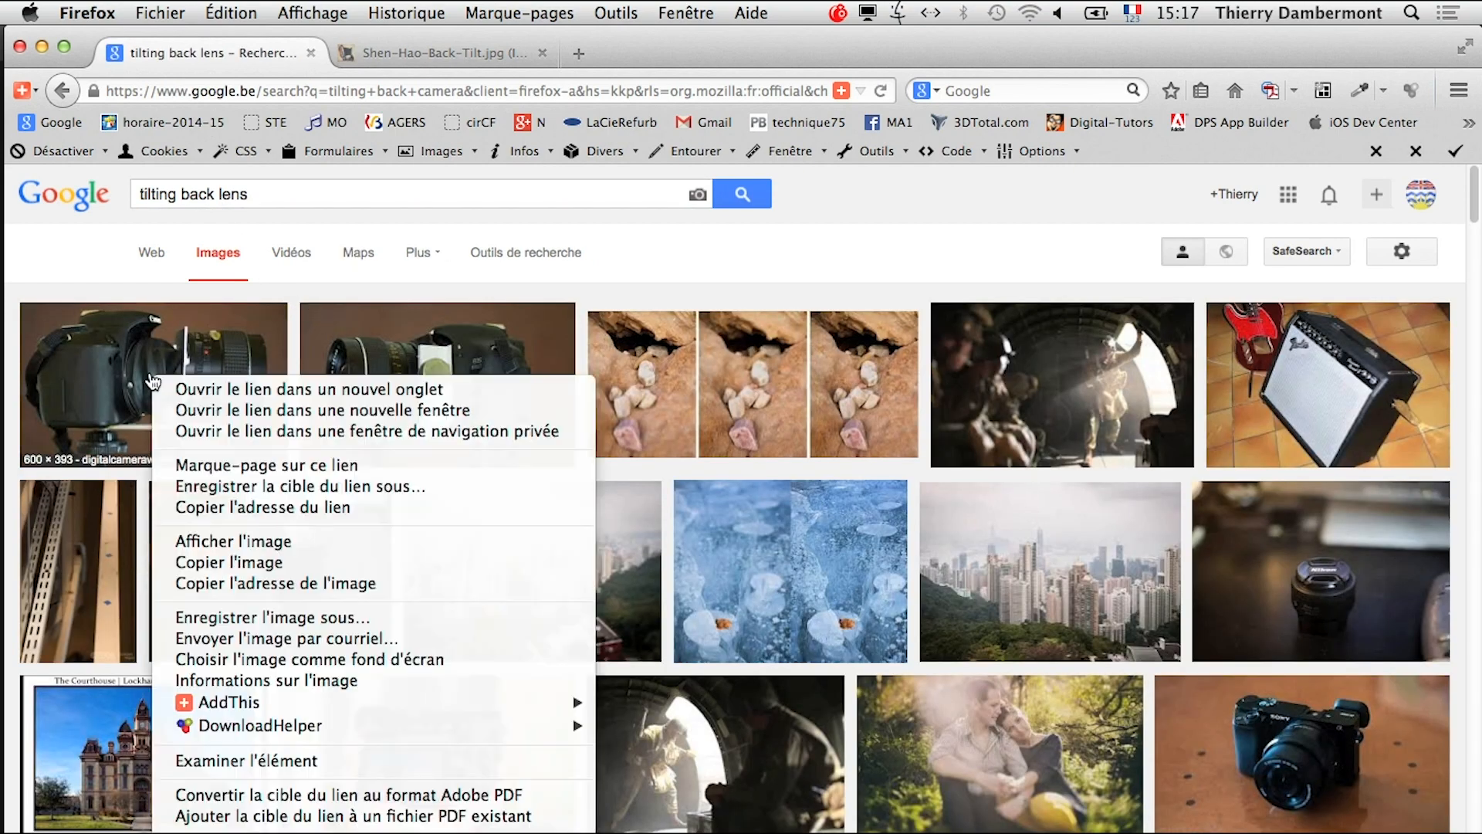
click(231, 386)
click(458, 48)
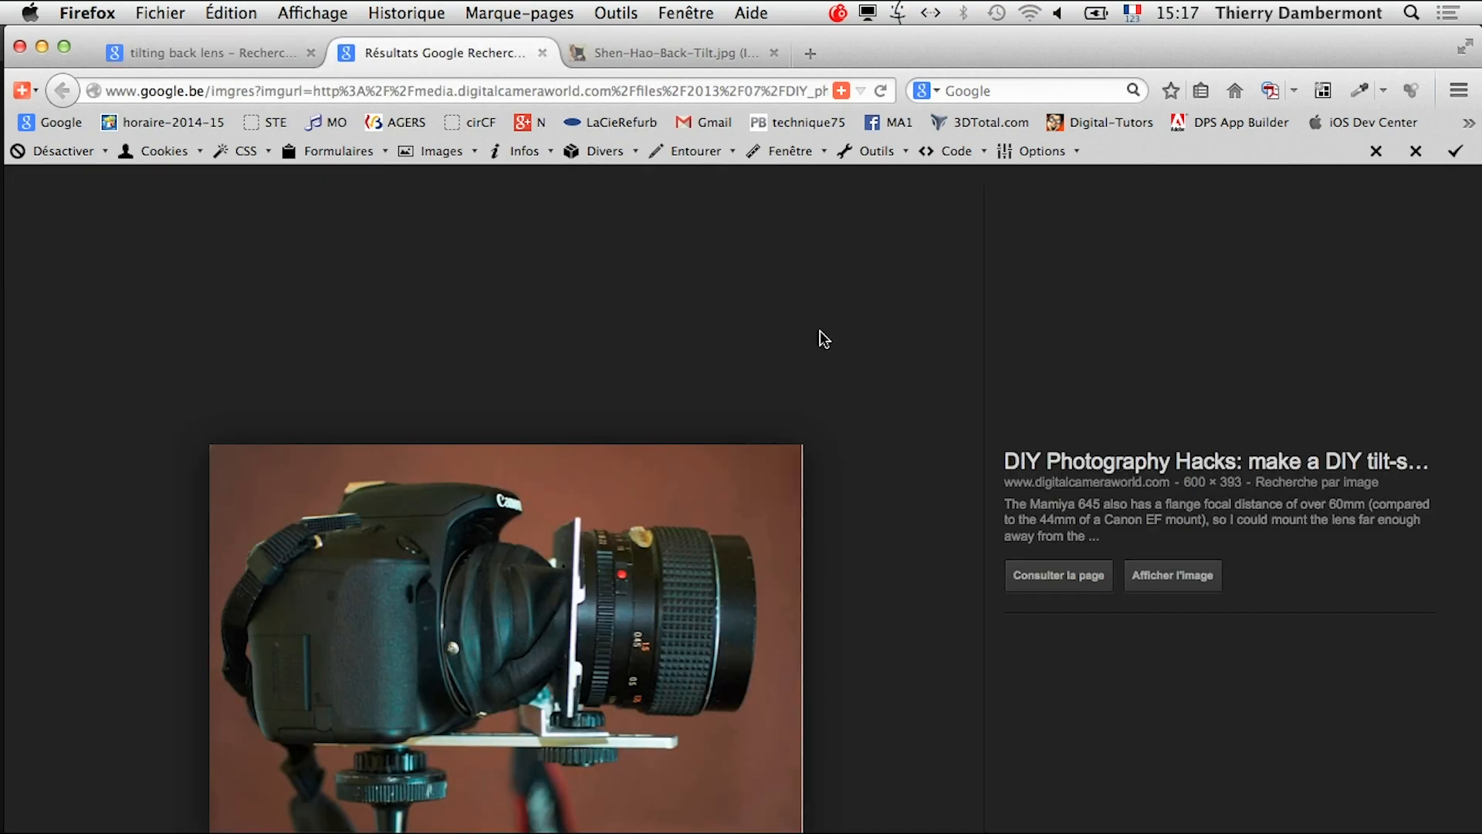
click(1186, 577)
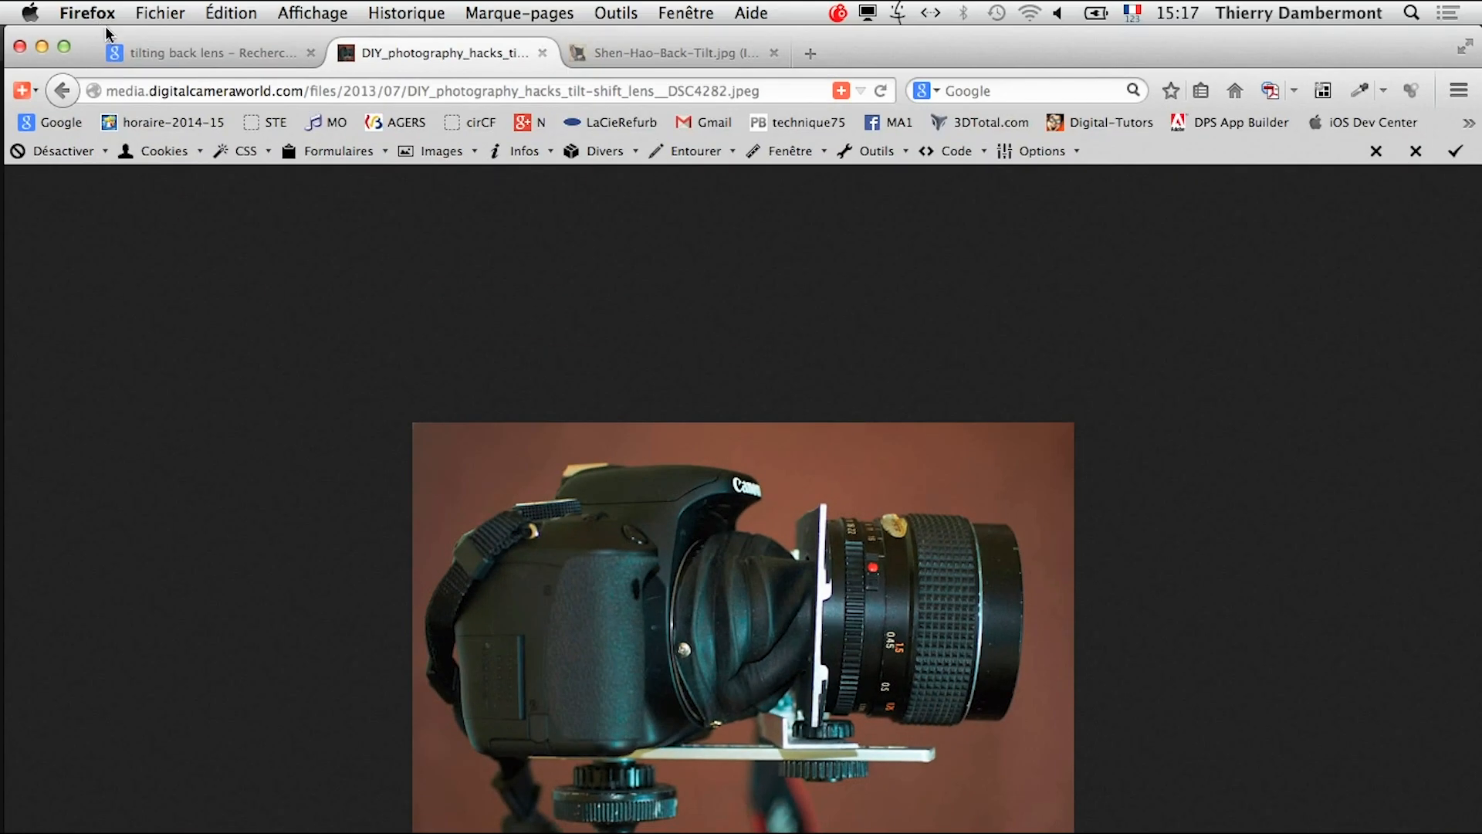
- Look through the remaining "tilting back lens" images, then replace the image search with "chambre technique"
click(205, 52)
scroll(566, 558, down, 1)
scroll(563, 557, down, 6)
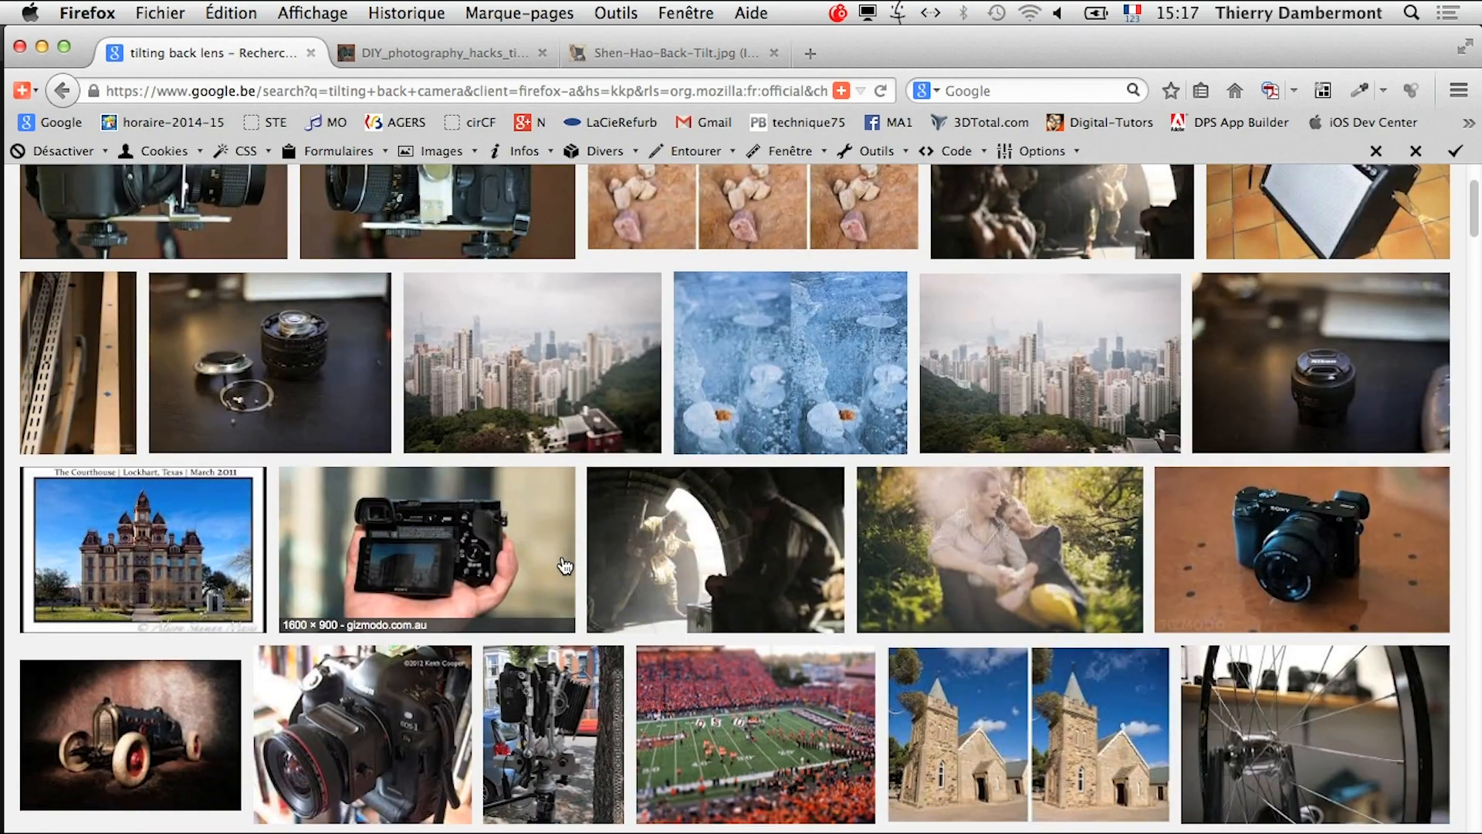
scroll(560, 553, down, 3)
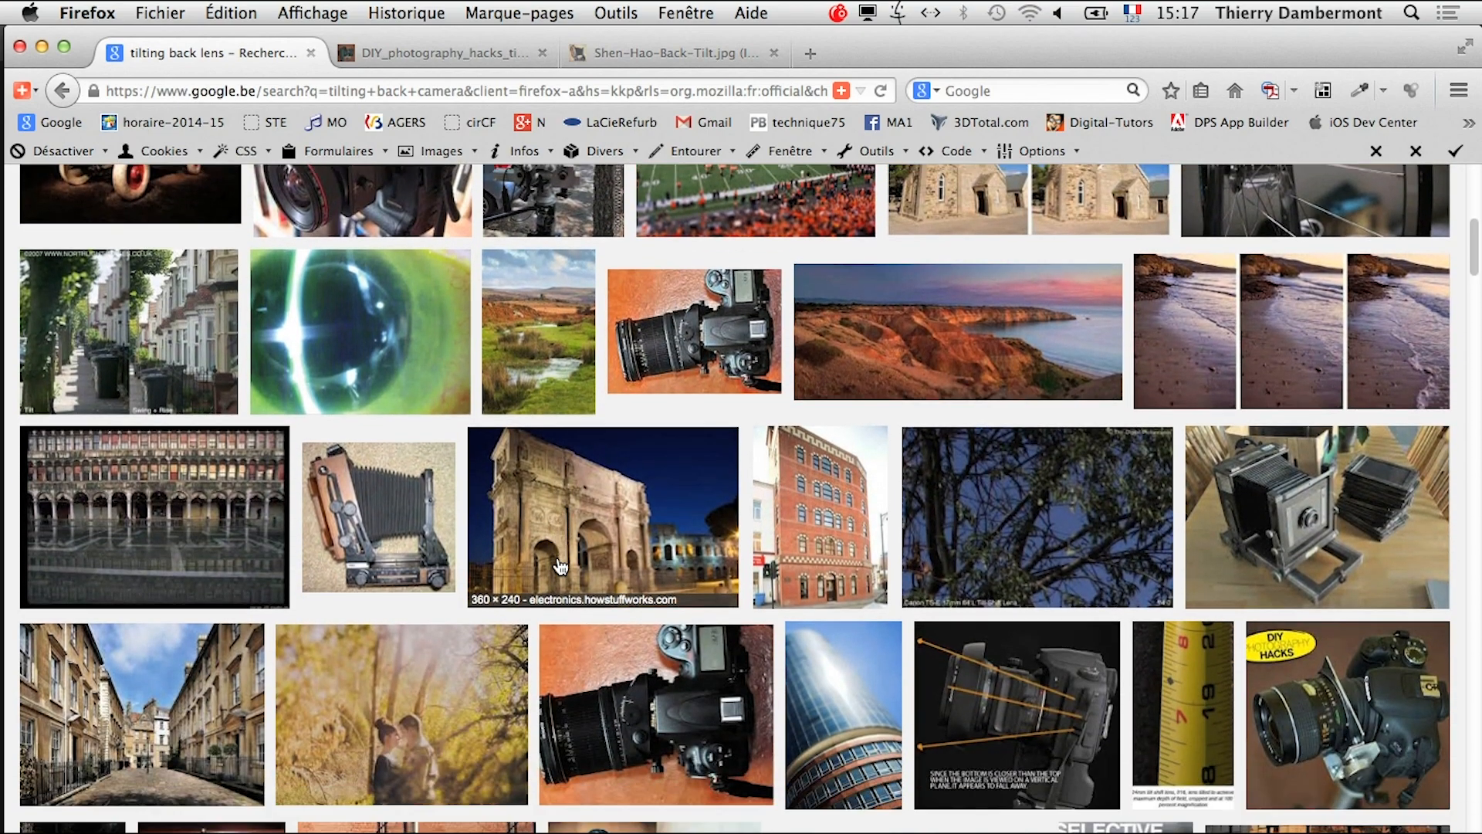
scroll(560, 568, up, 10)
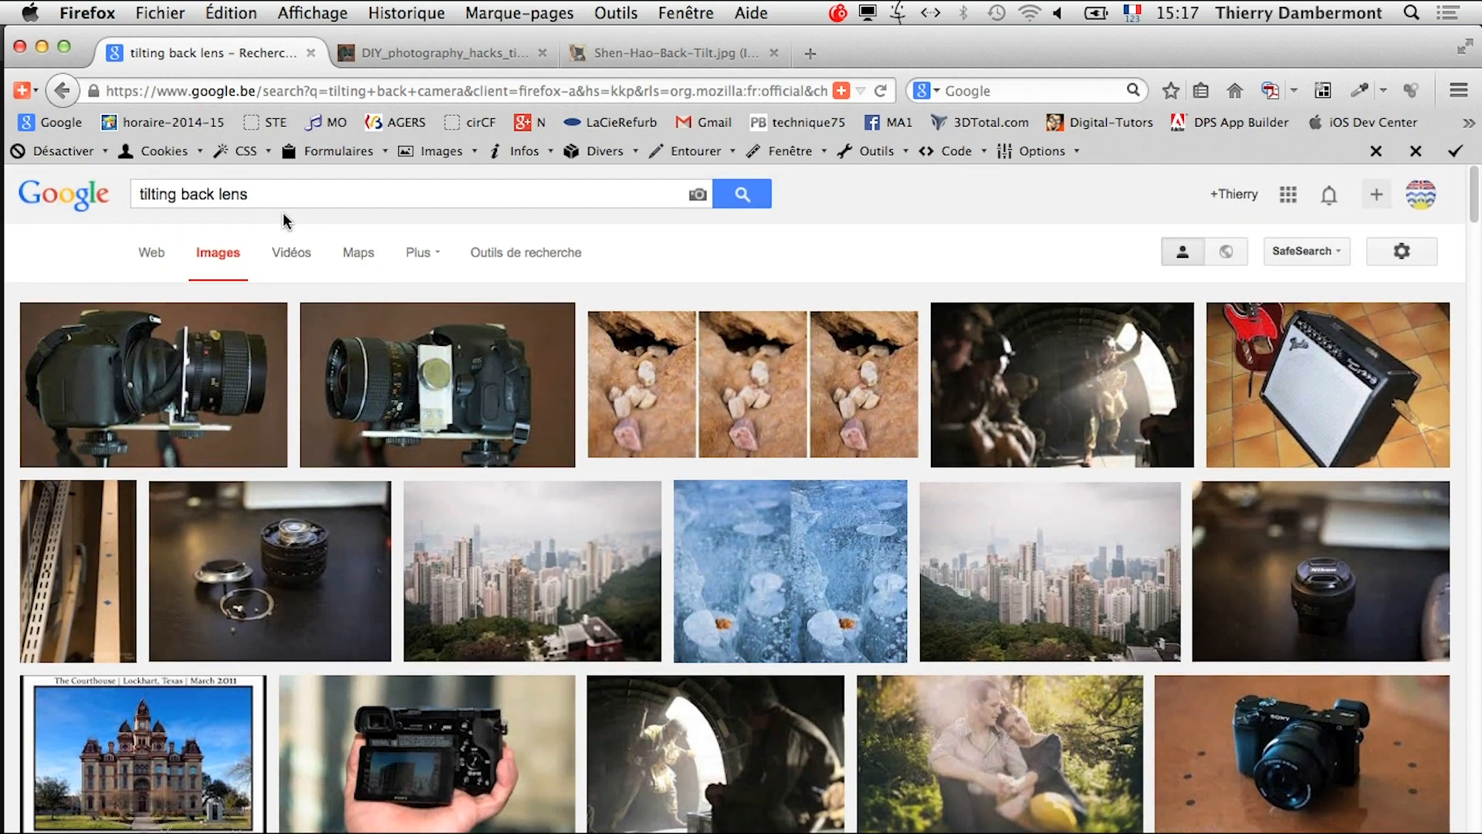
drag(278, 194, 125, 201)
text(ch)
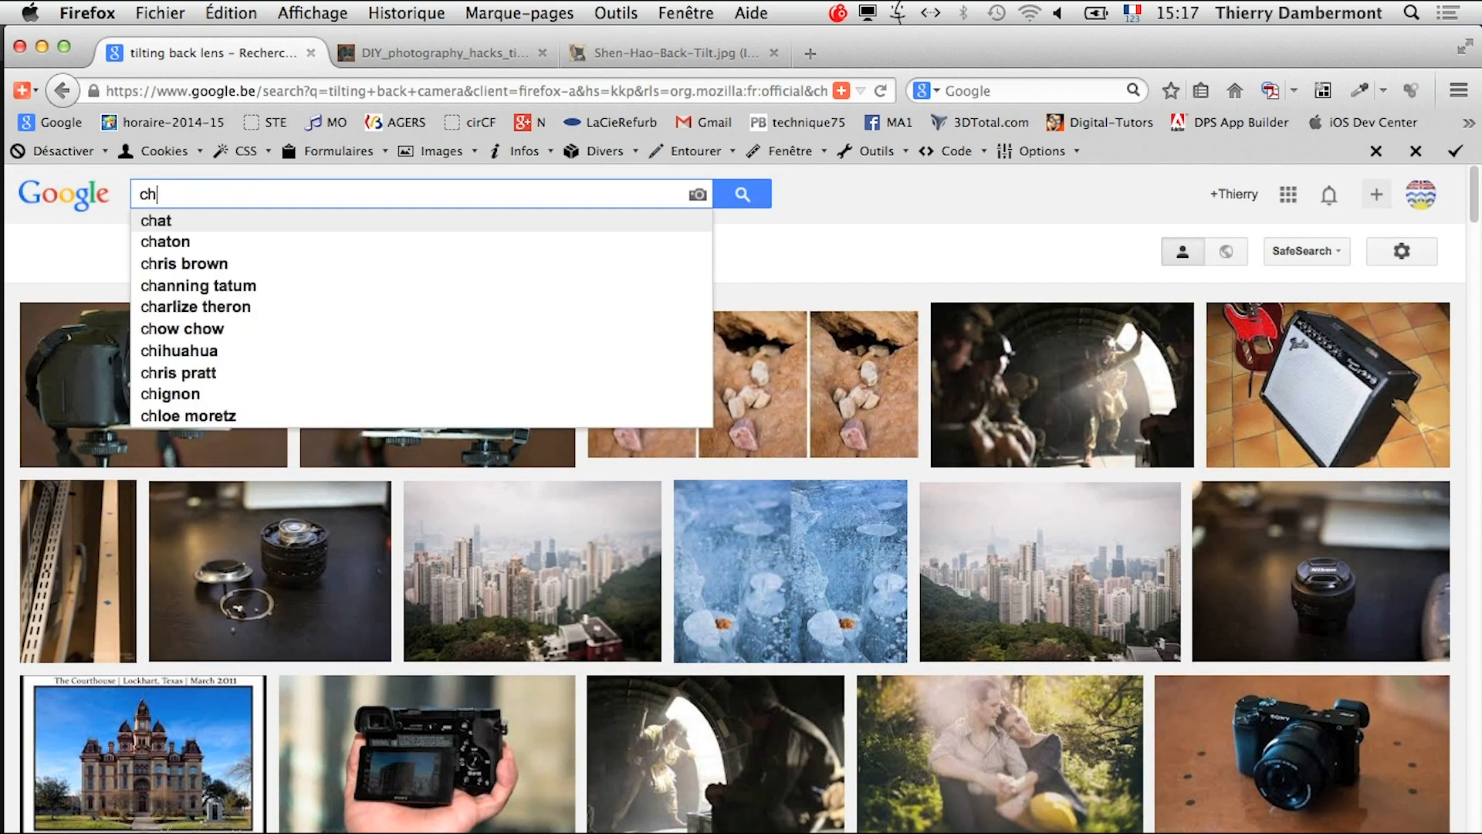
text(ambre technbiq)
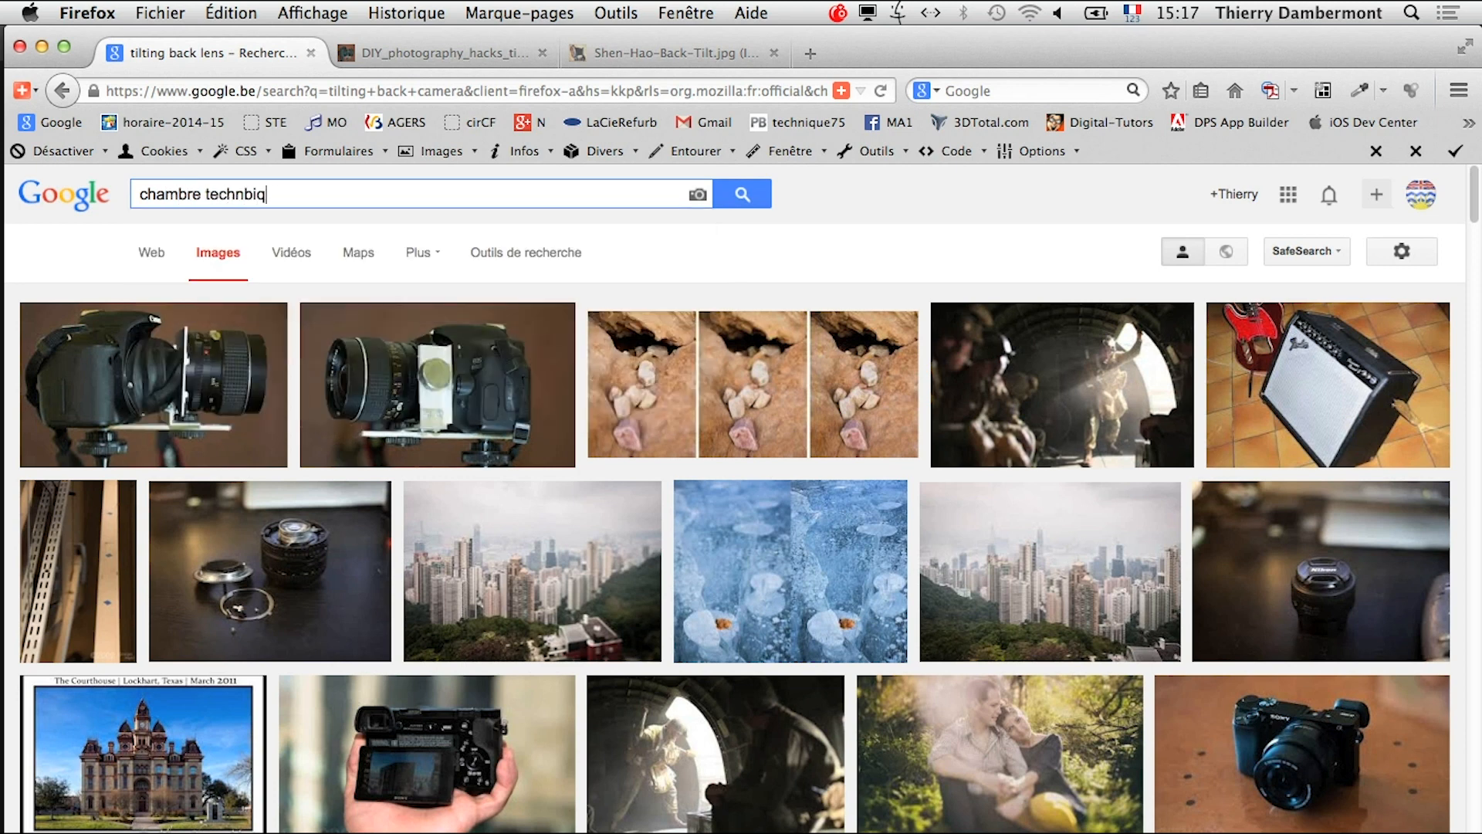
key(BackSpace)
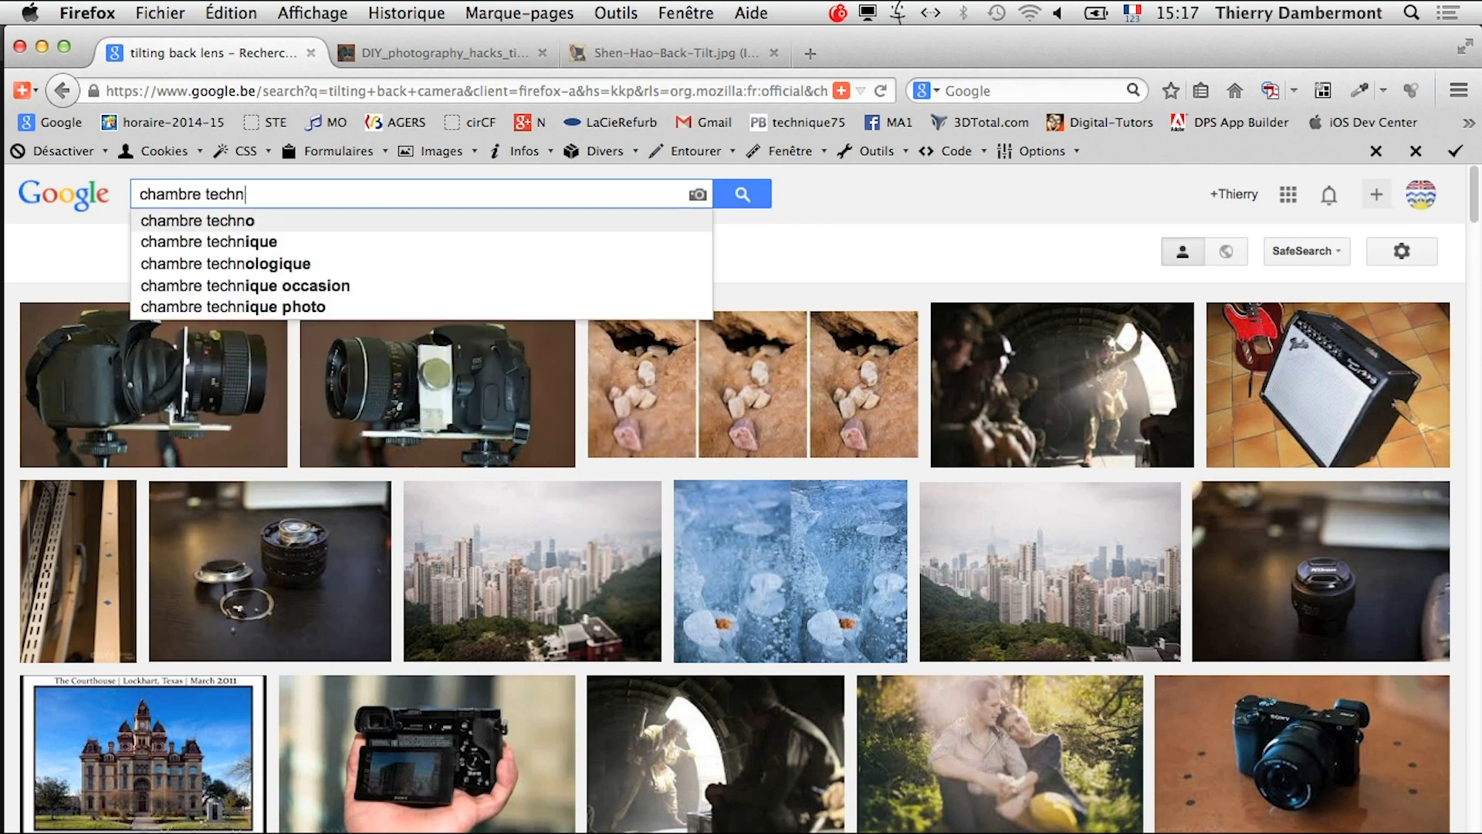
text(ique)
key(Return)
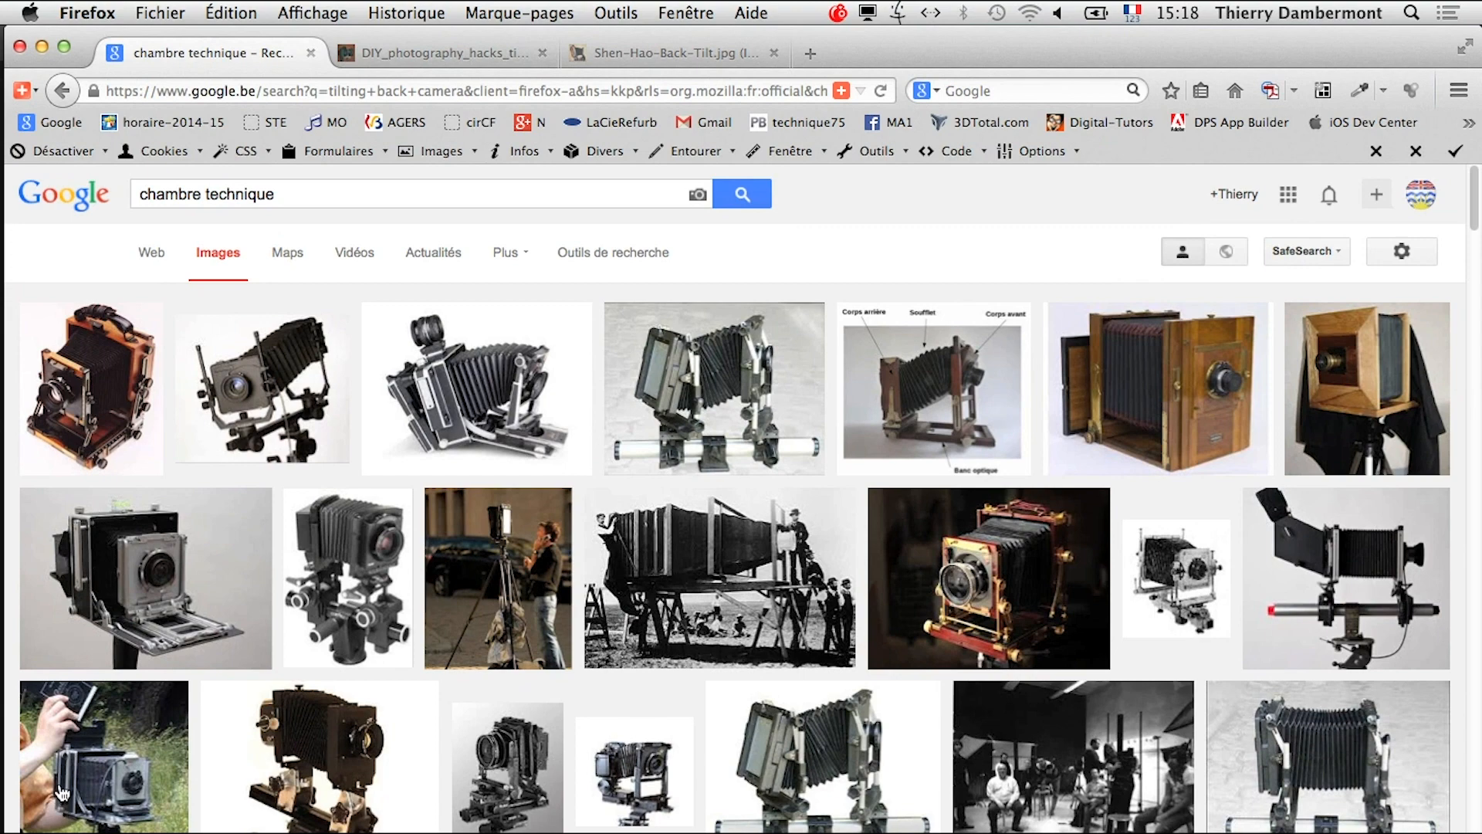
- Open the photo of the view camera in the grass and the labelled prophoto.fr camera with curved bellows full size in separate new tabs
right_click(58, 808)
click(177, 268)
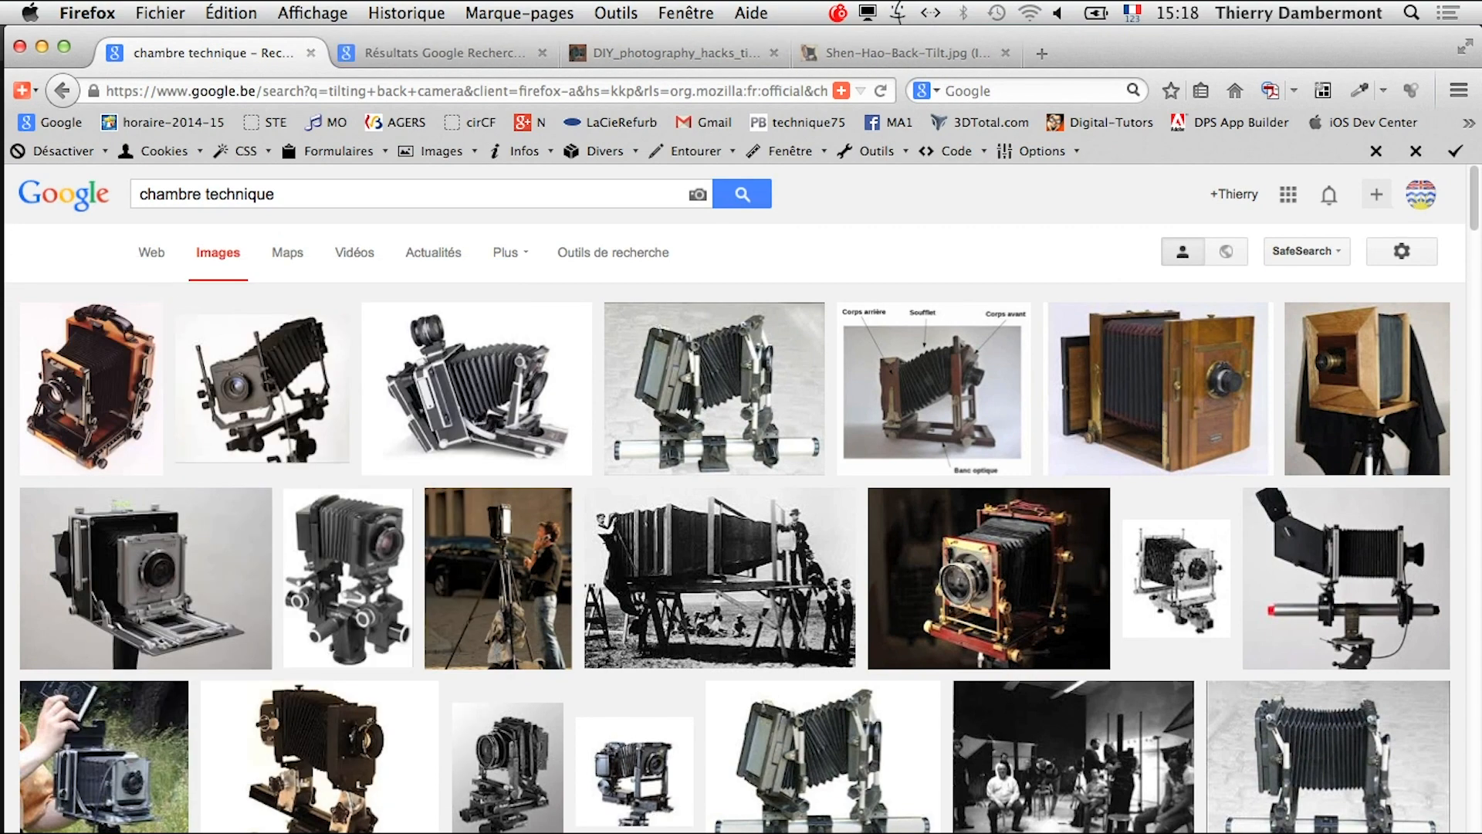
right_click(612, 392)
click(727, 402)
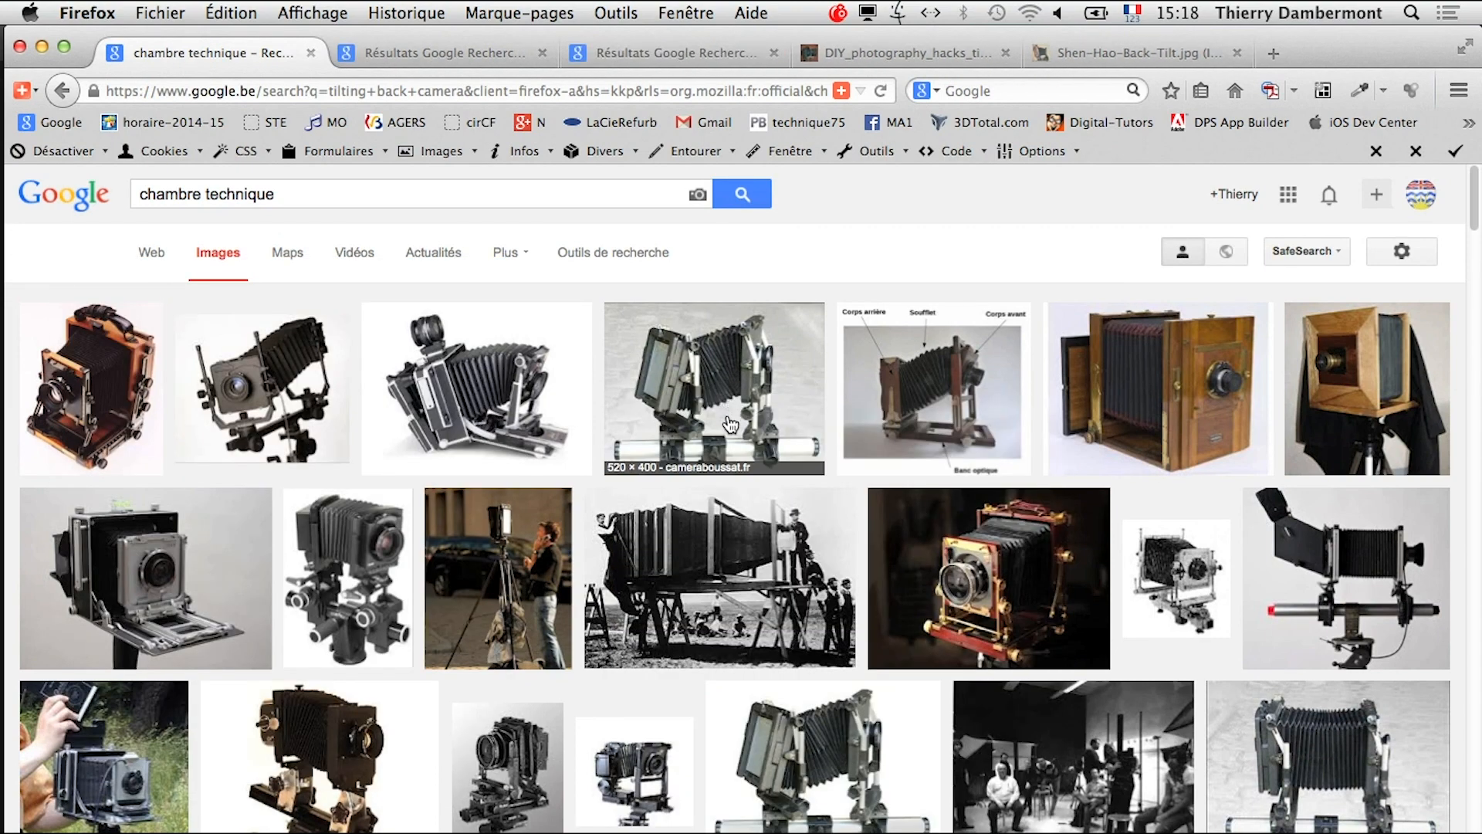
click(468, 52)
click(1181, 571)
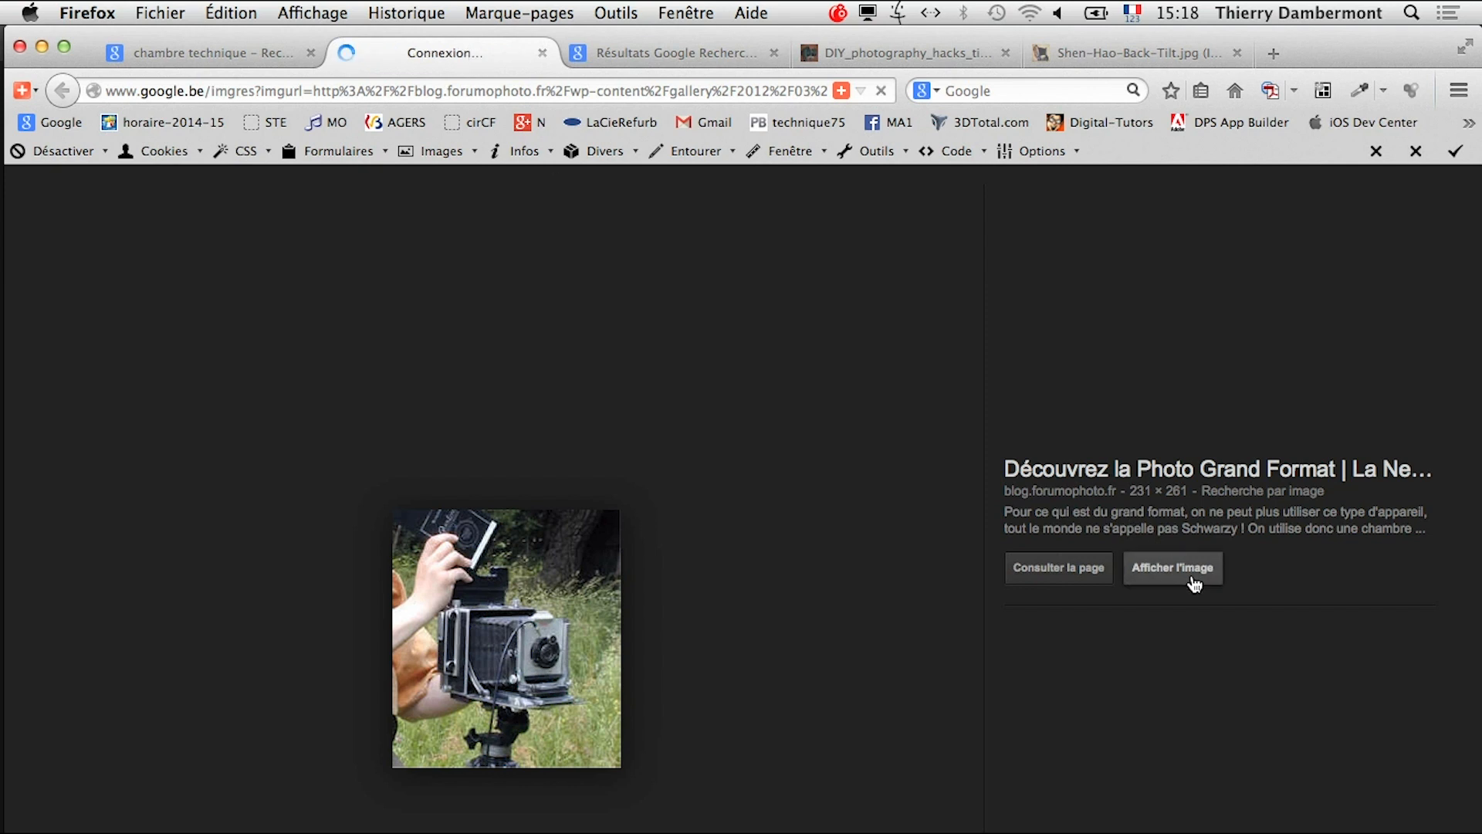
click(674, 58)
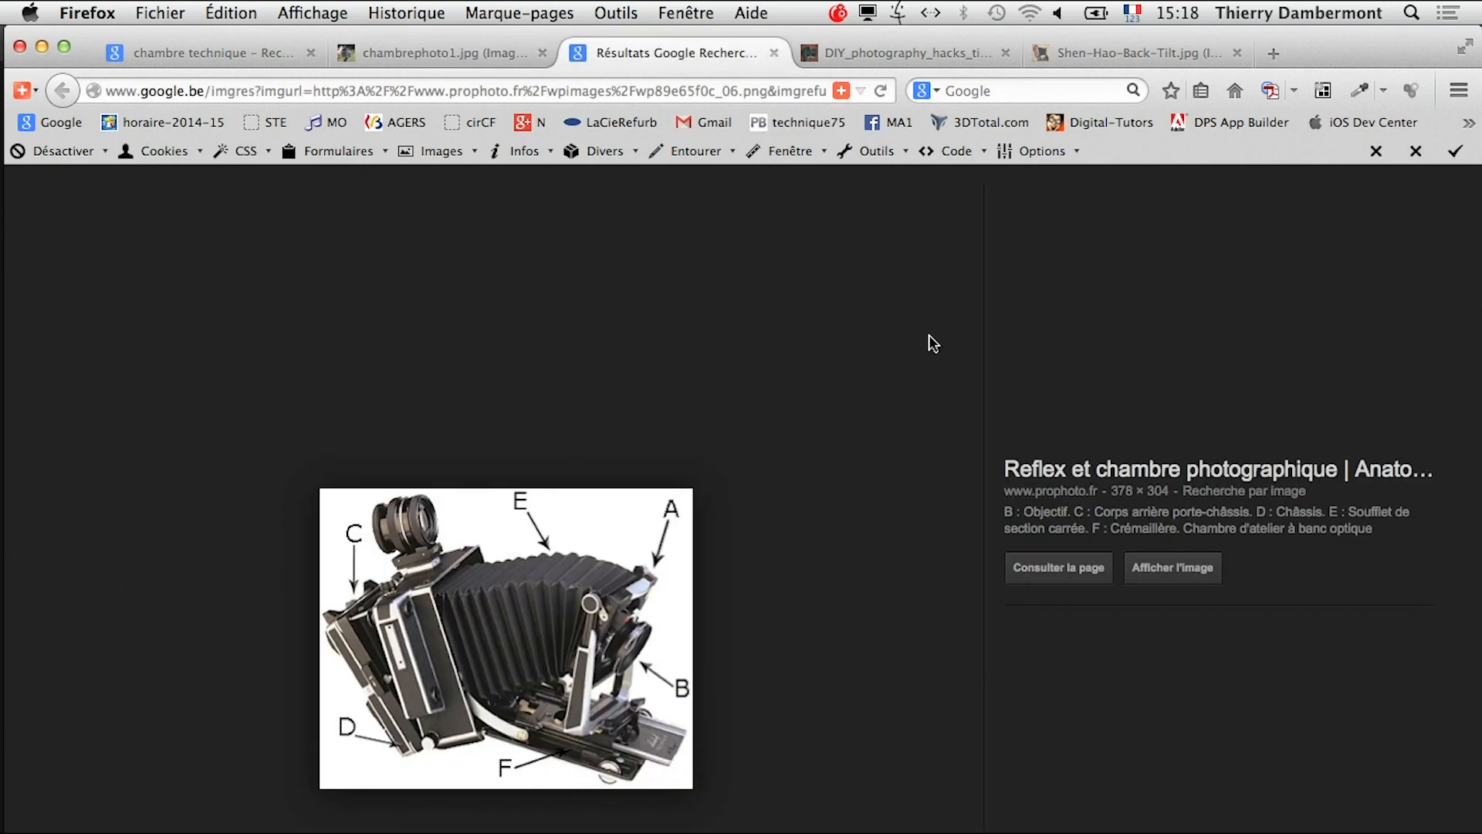
click(1173, 569)
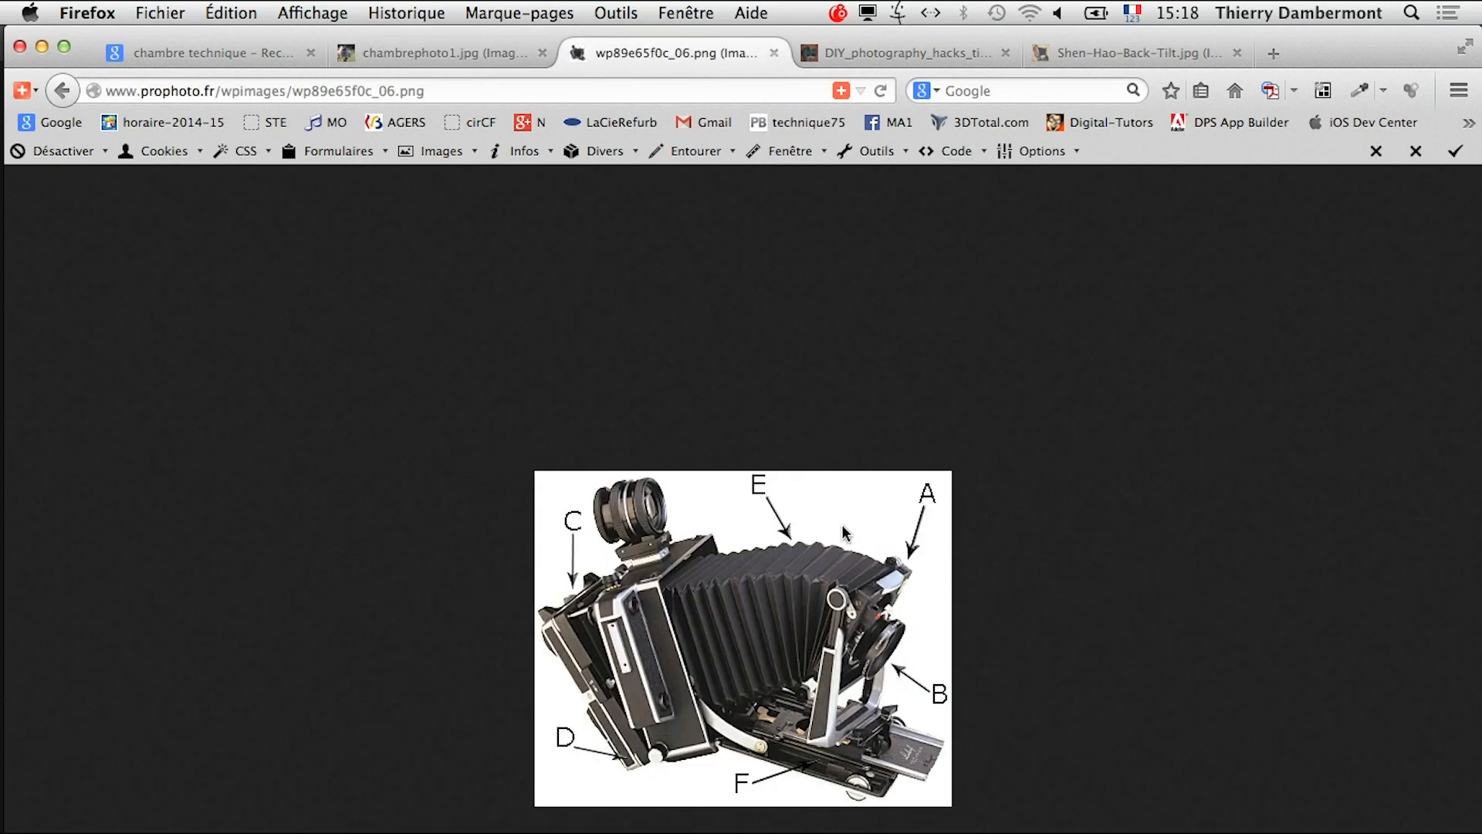
- Find the photo of a man standing between two large view cameras by the sea and open it full size in a new tab
click(218, 59)
scroll(931, 722, down, 5)
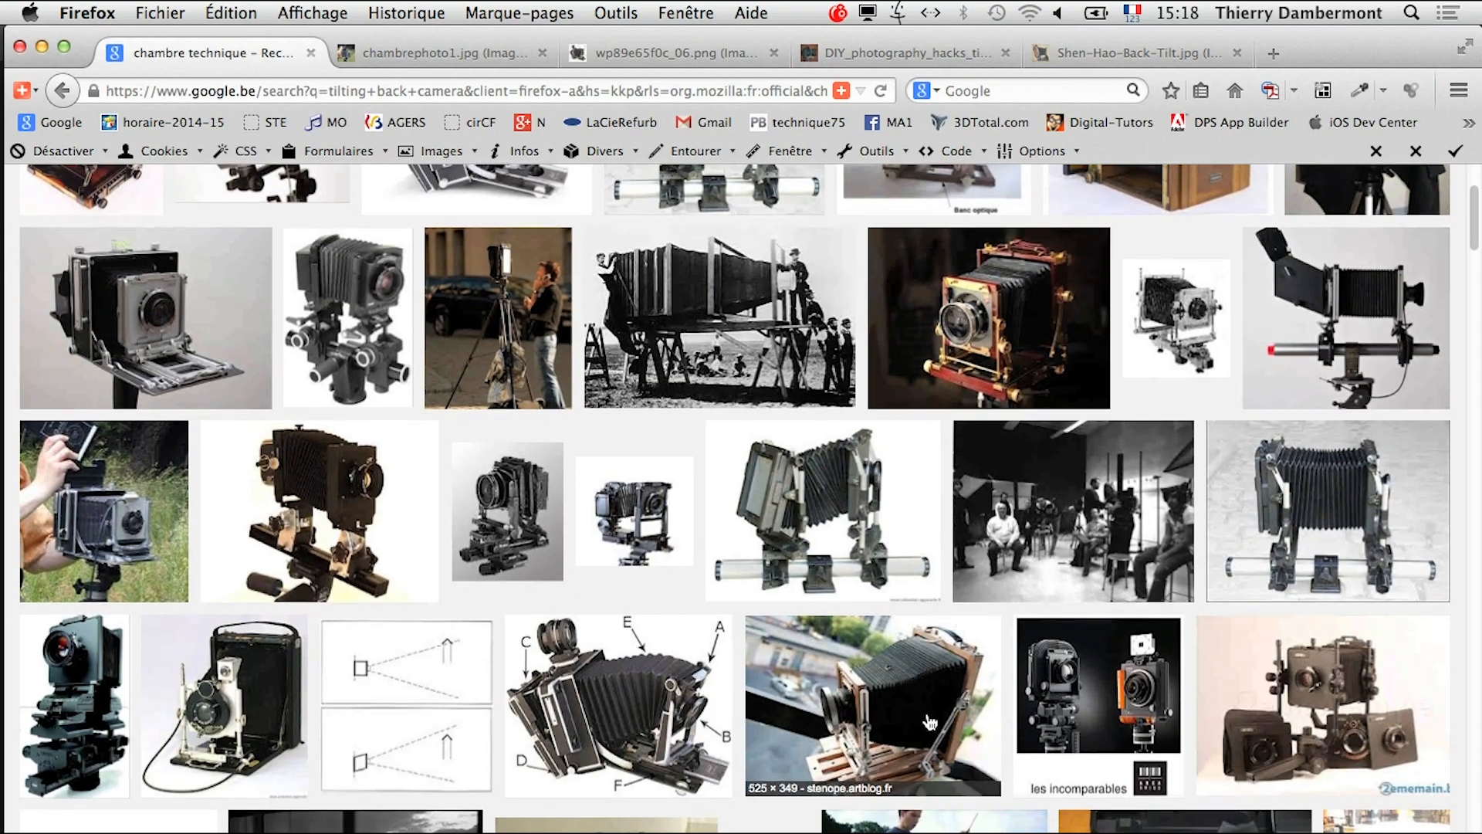
scroll(931, 722, down, 10)
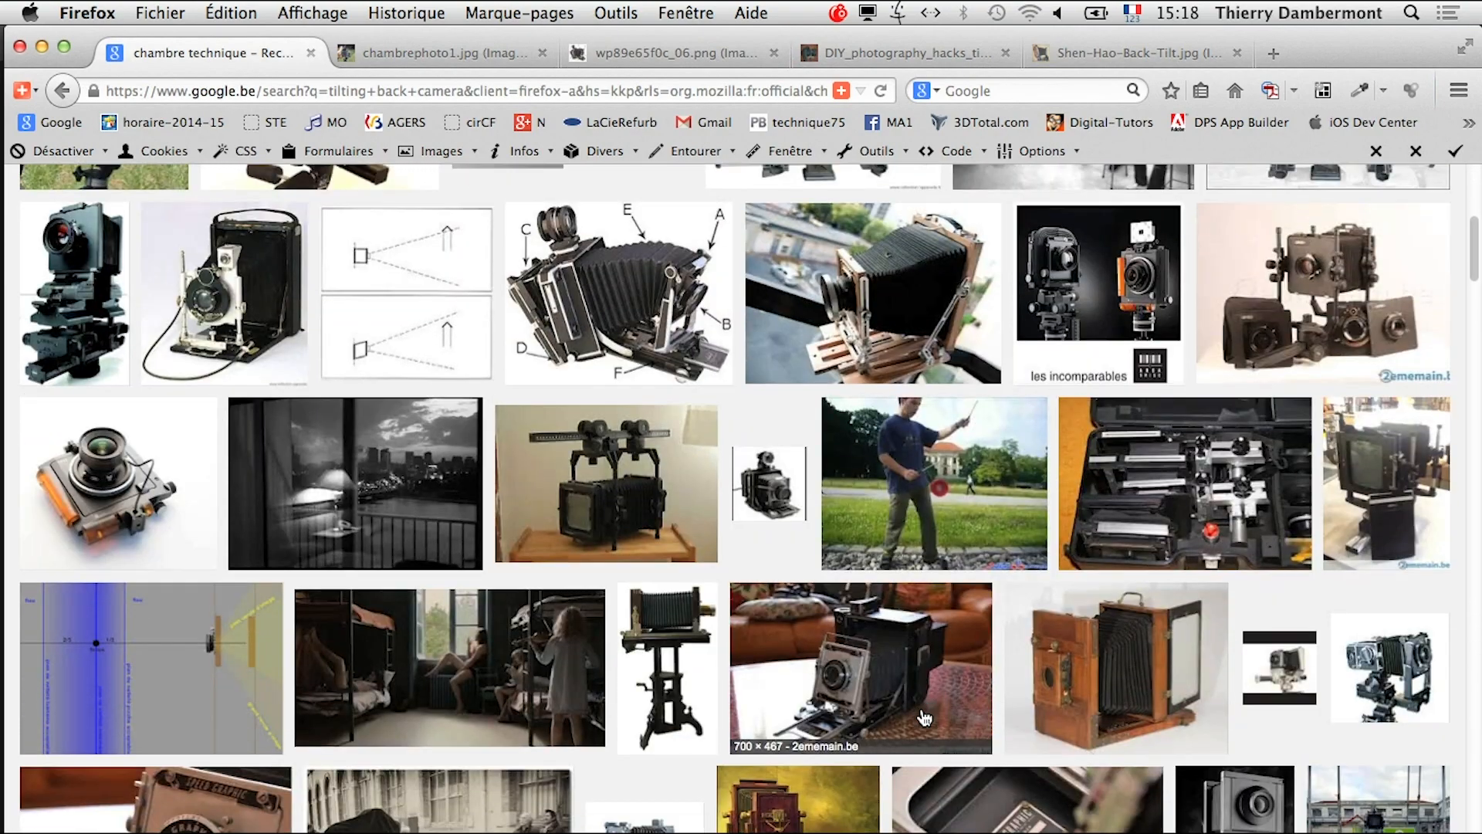
scroll(925, 718, down, 2)
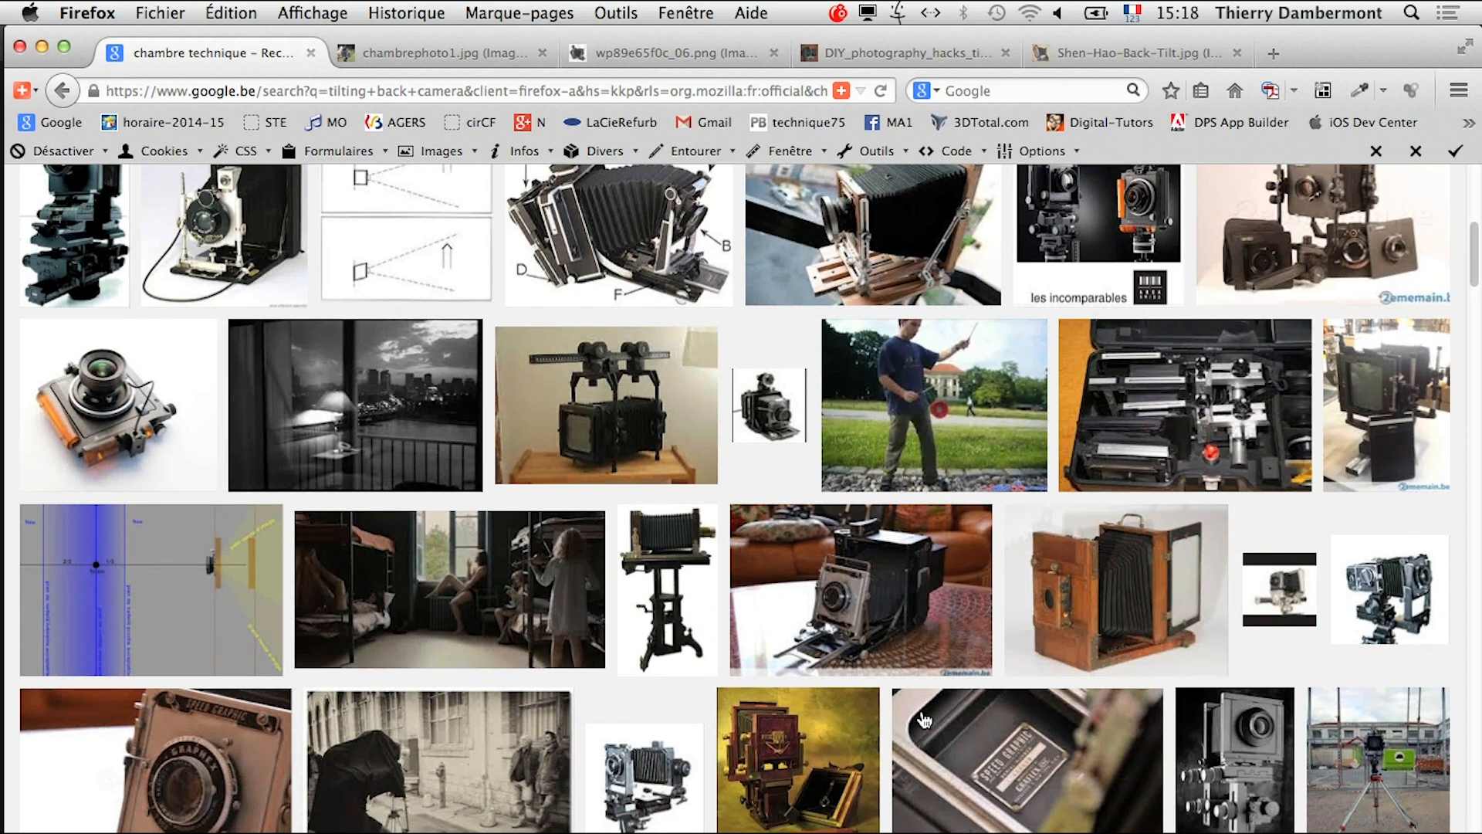
scroll(924, 718, down, 5)
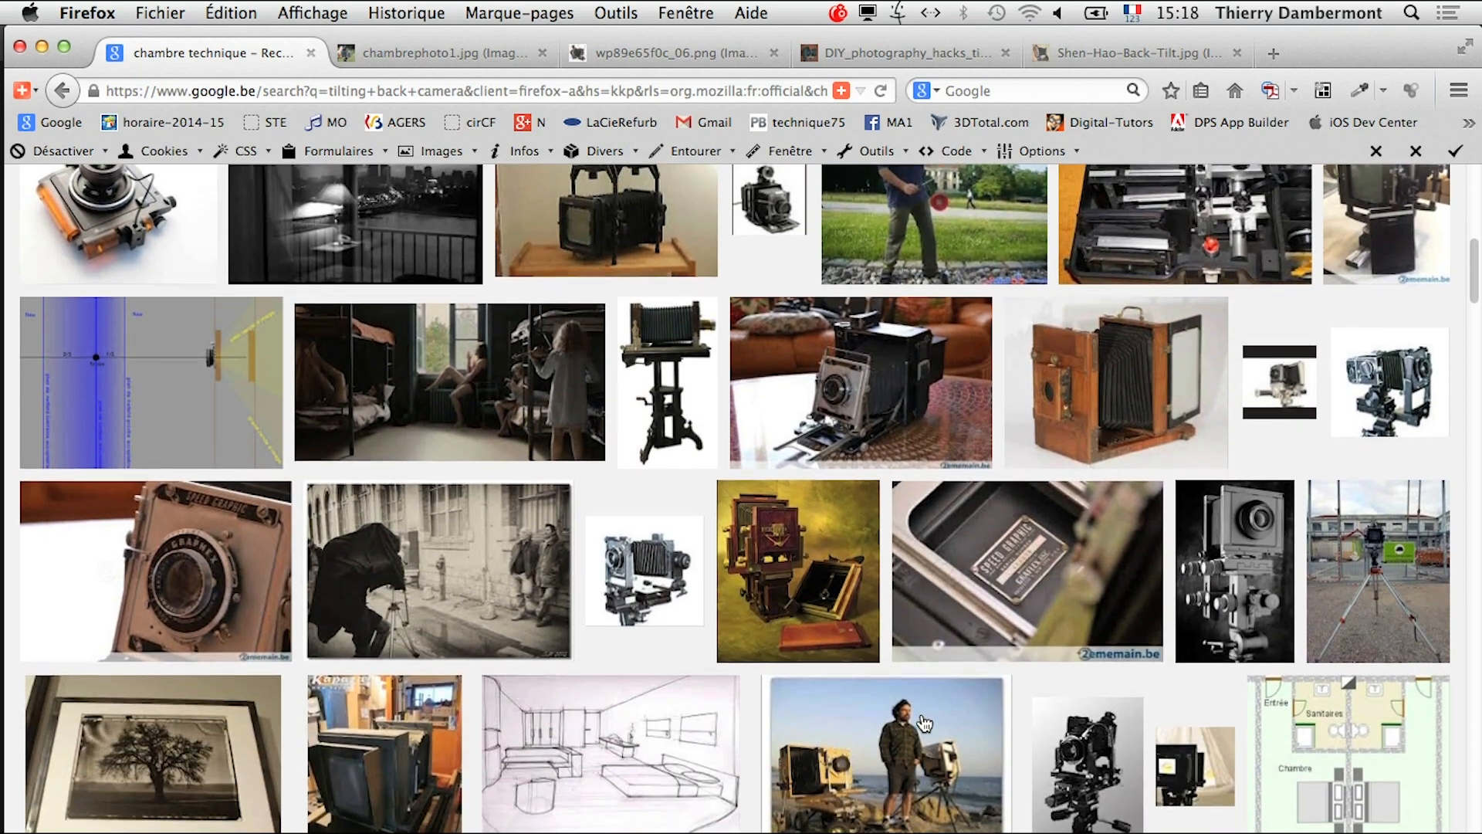
scroll(924, 723, down, 3)
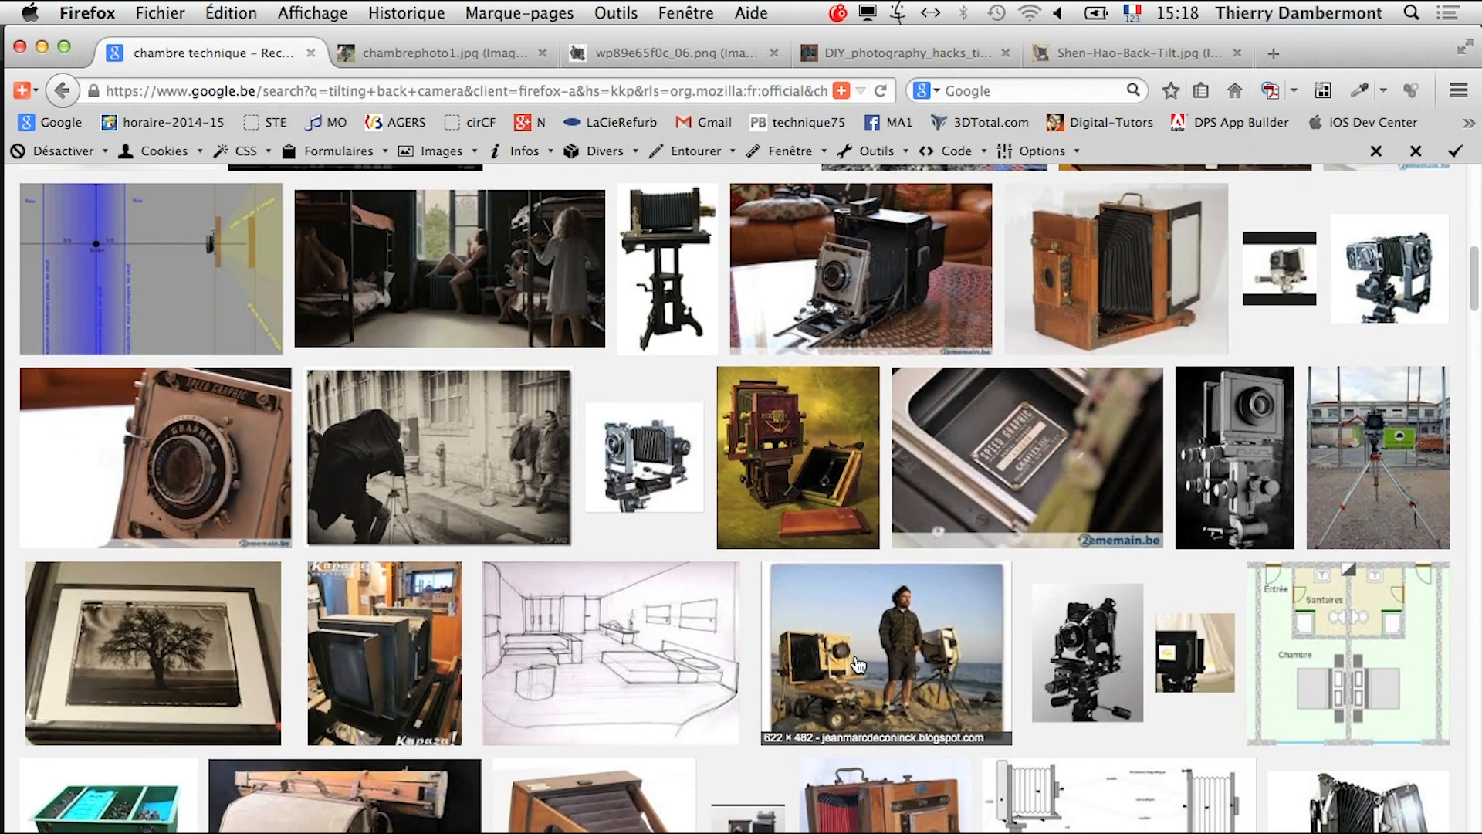
right_click(858, 666)
click(952, 146)
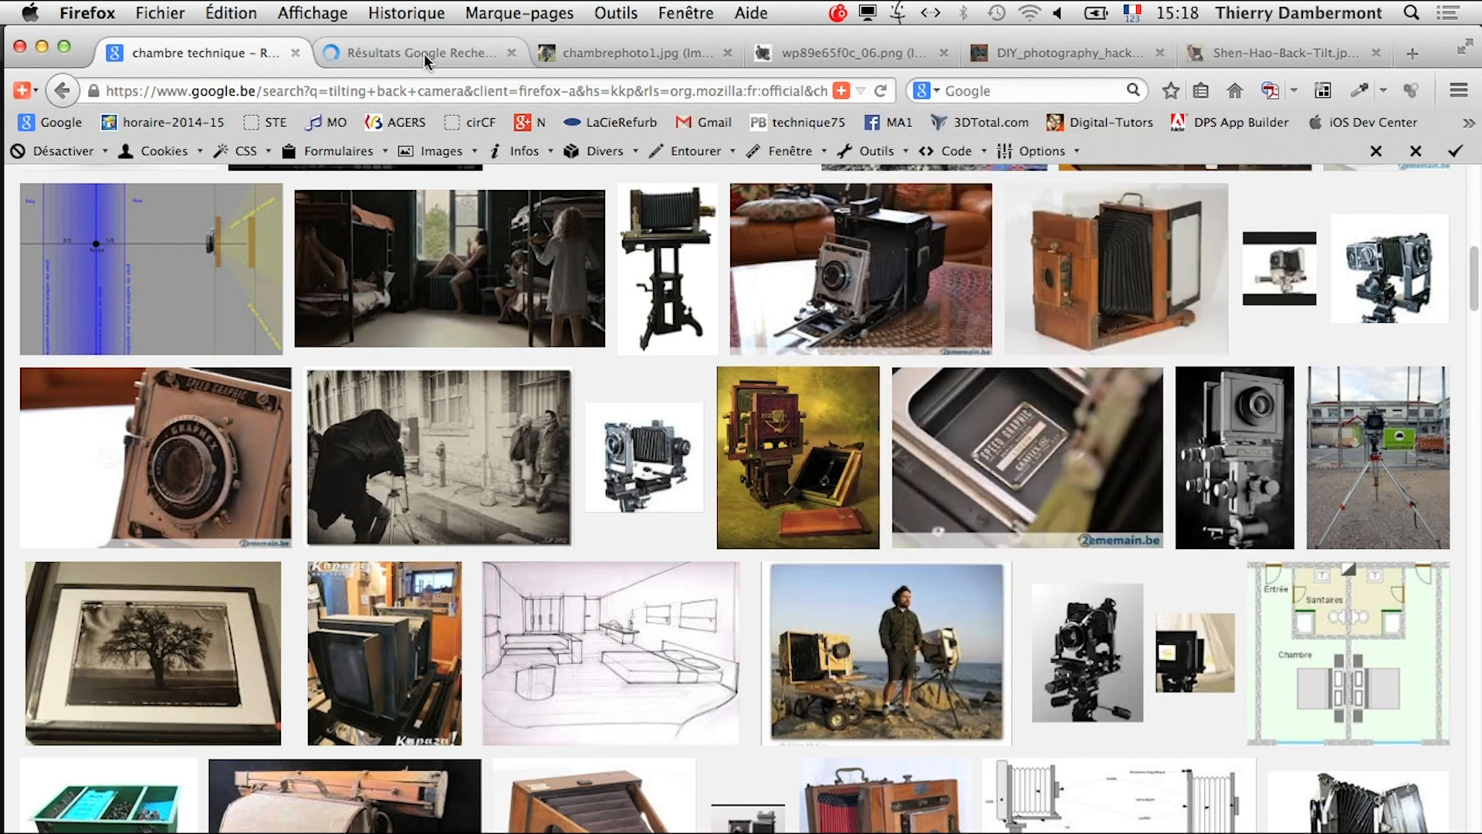
click(426, 62)
click(1174, 568)
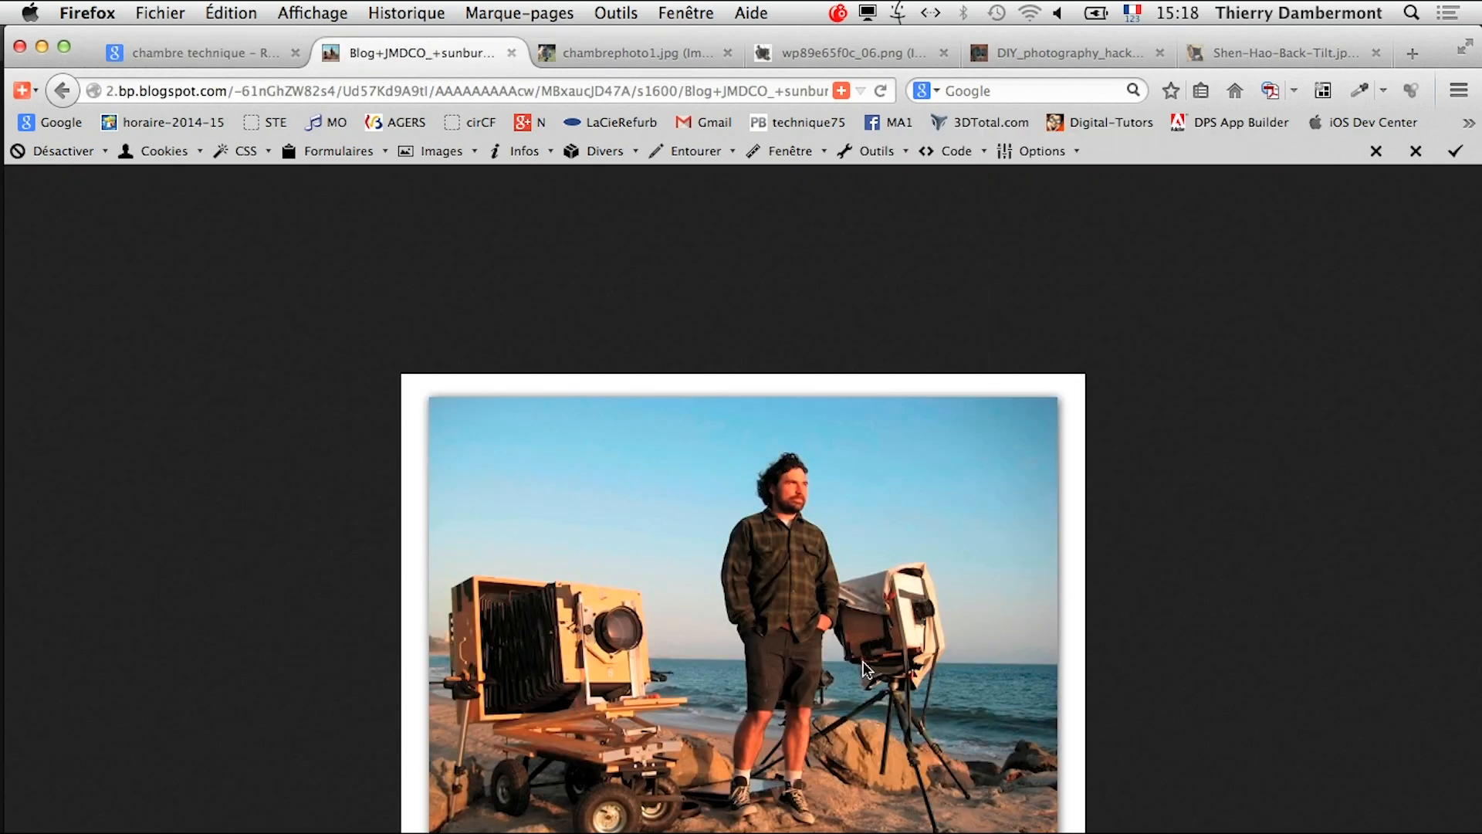